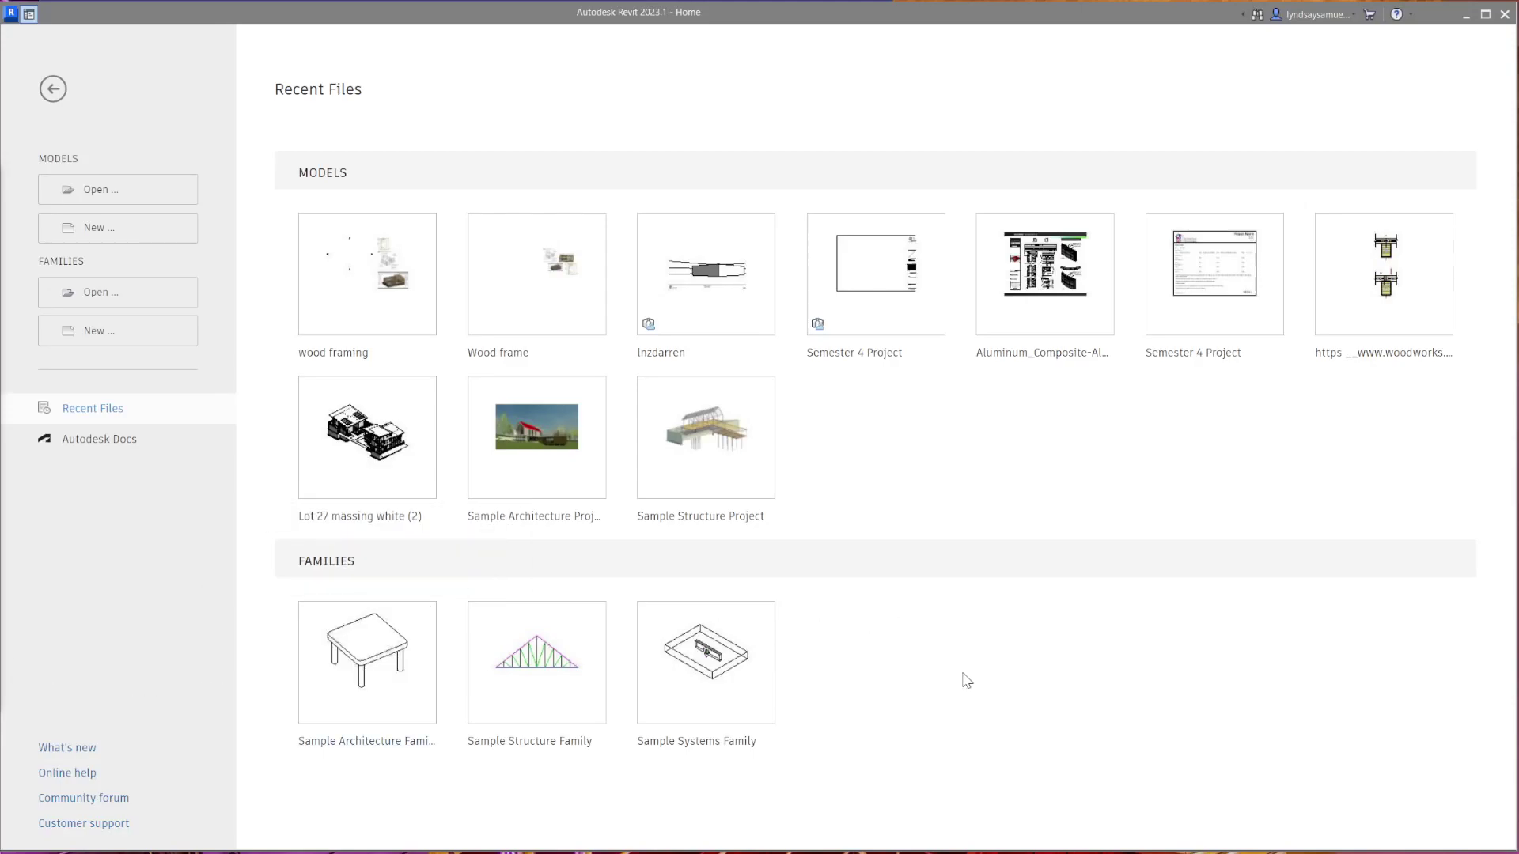
# - Create a new project from the Imperial-Construction Template
pyautogui.click(98, 230)
pyautogui.click(736, 402)
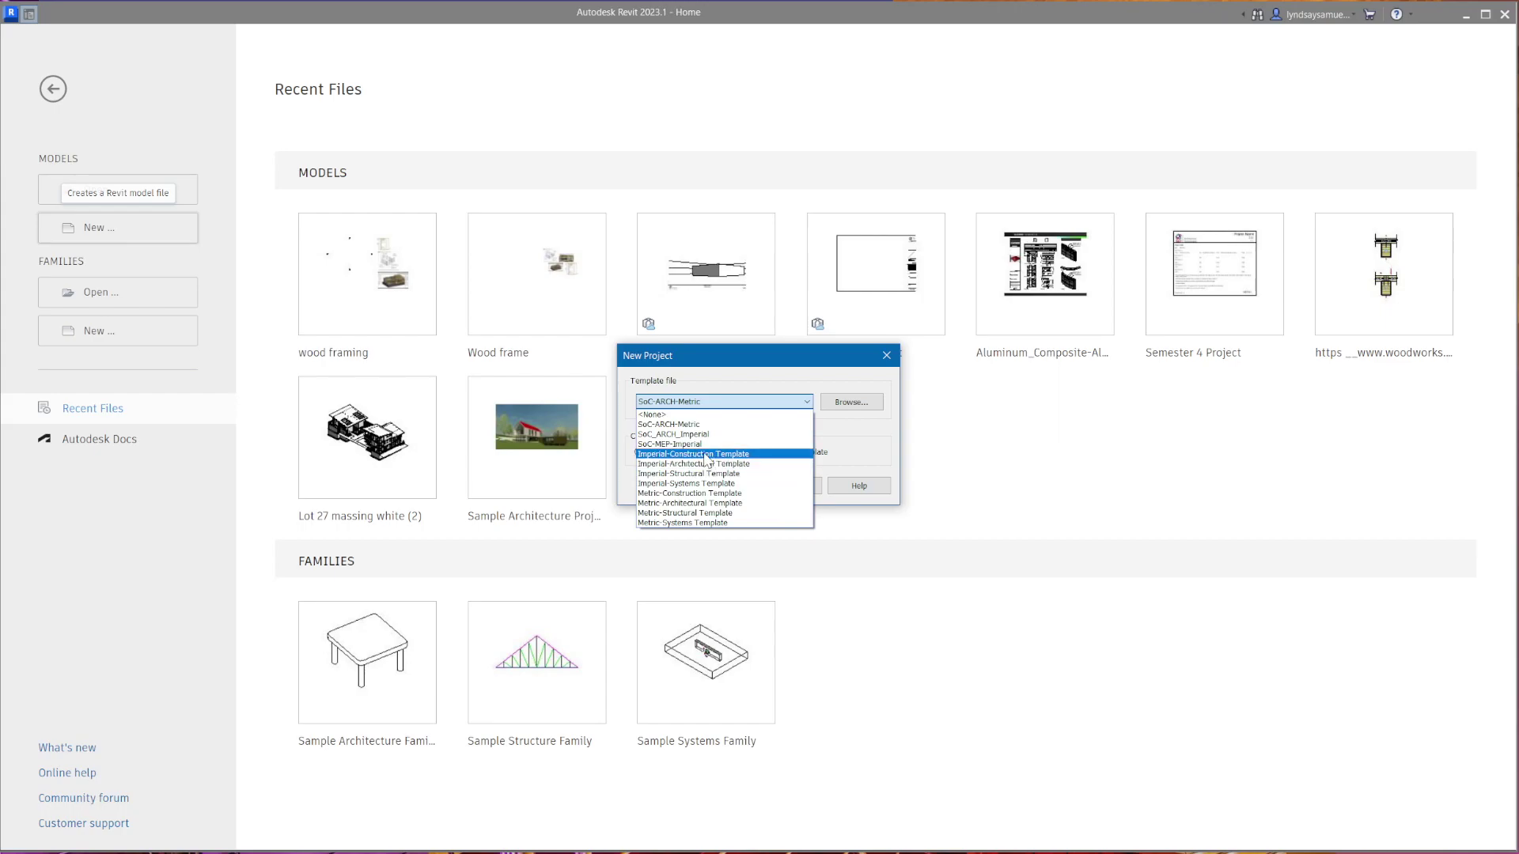
pyautogui.click(705, 455)
pyautogui.click(711, 490)
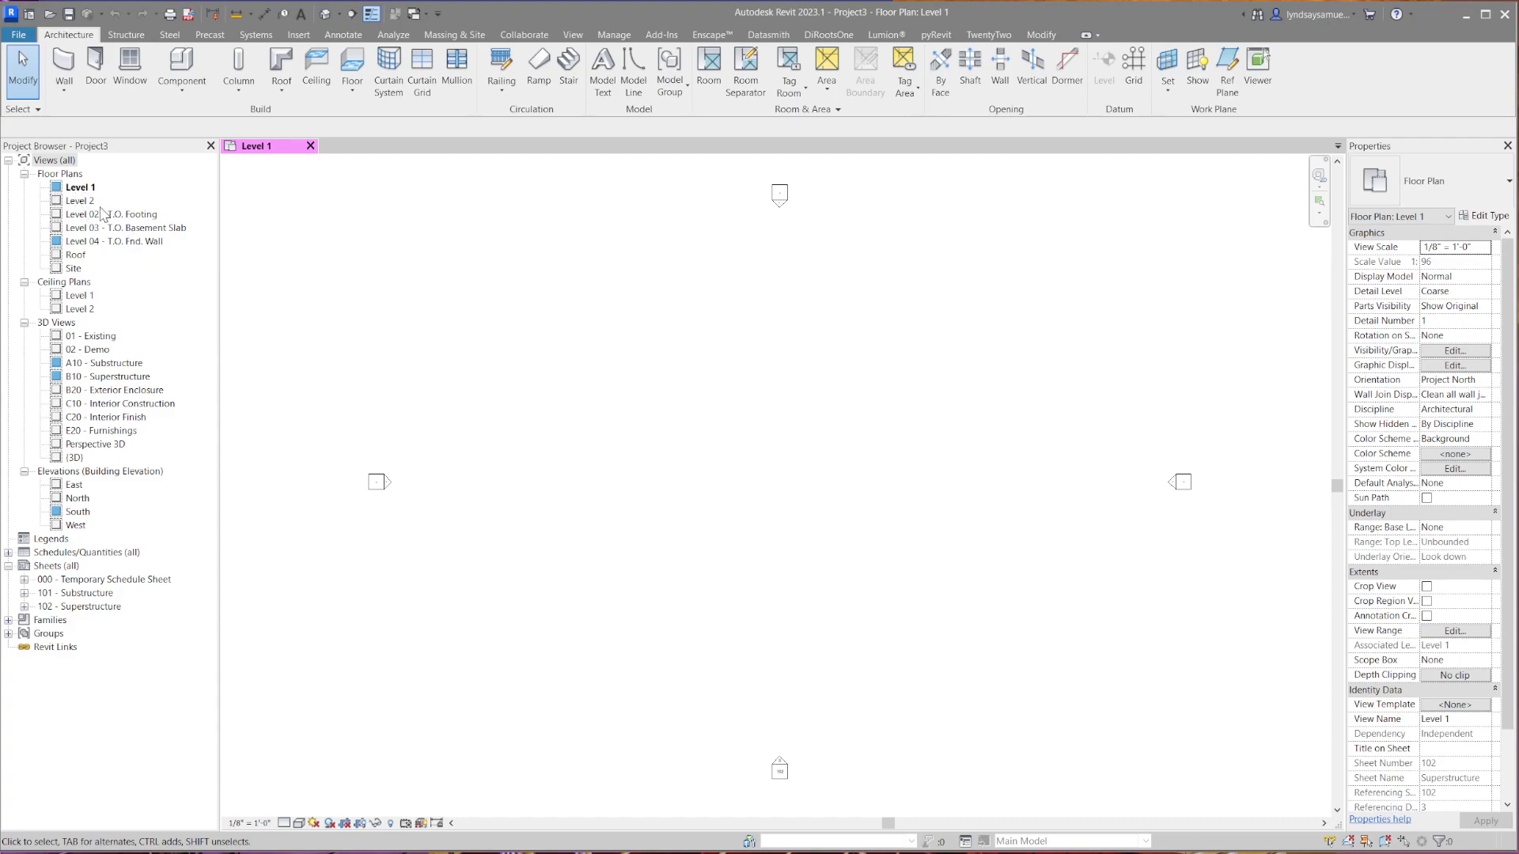
# - Import framing.jpg into the Level 1 floor plan and place it outside the east elevation marker
pyautogui.scroll(-3, 870, 526)
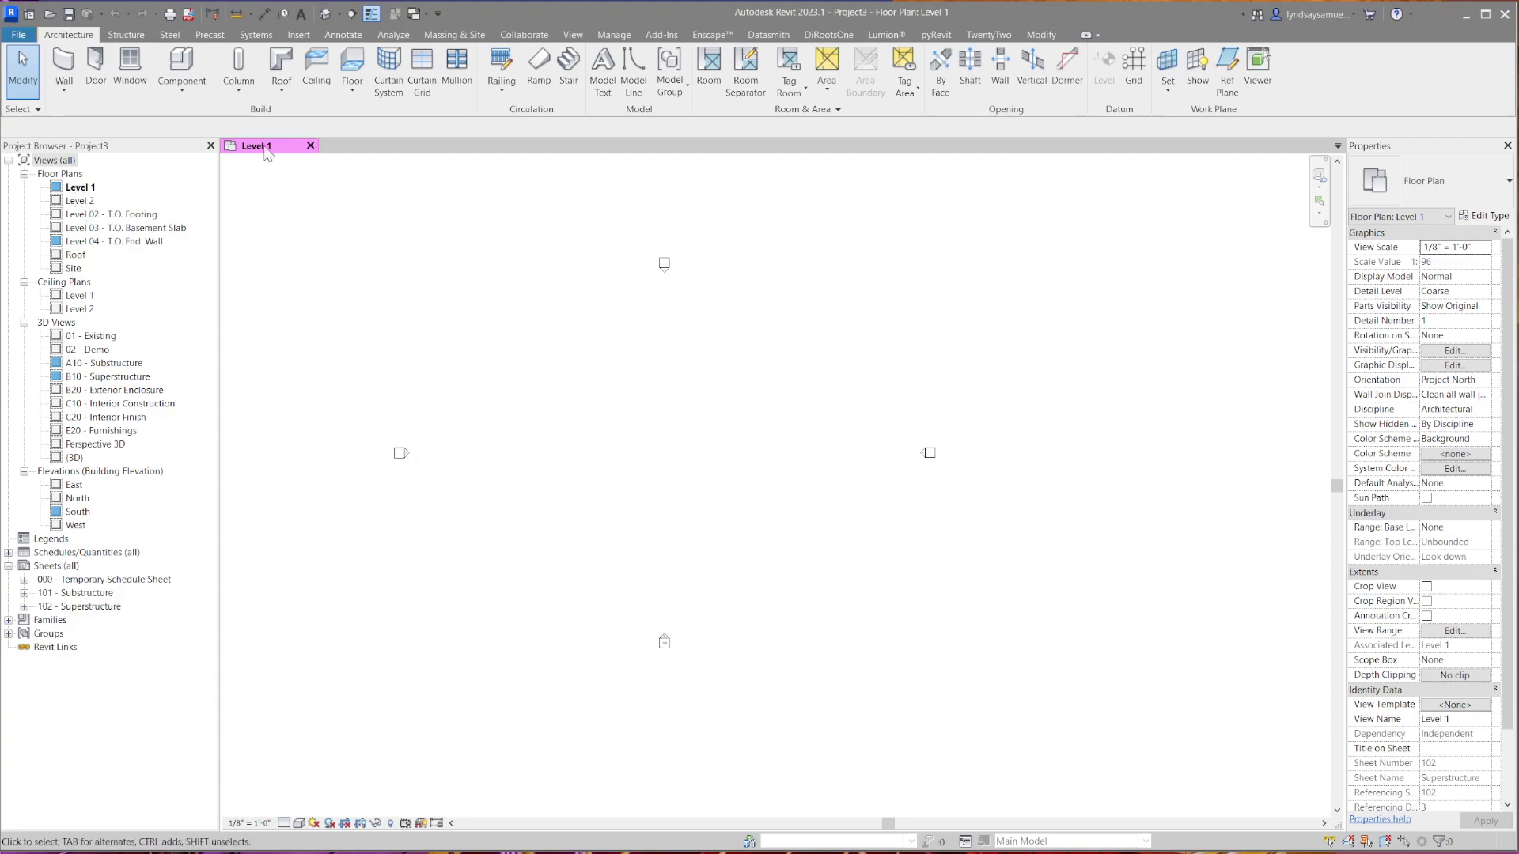
pyautogui.click(298, 35)
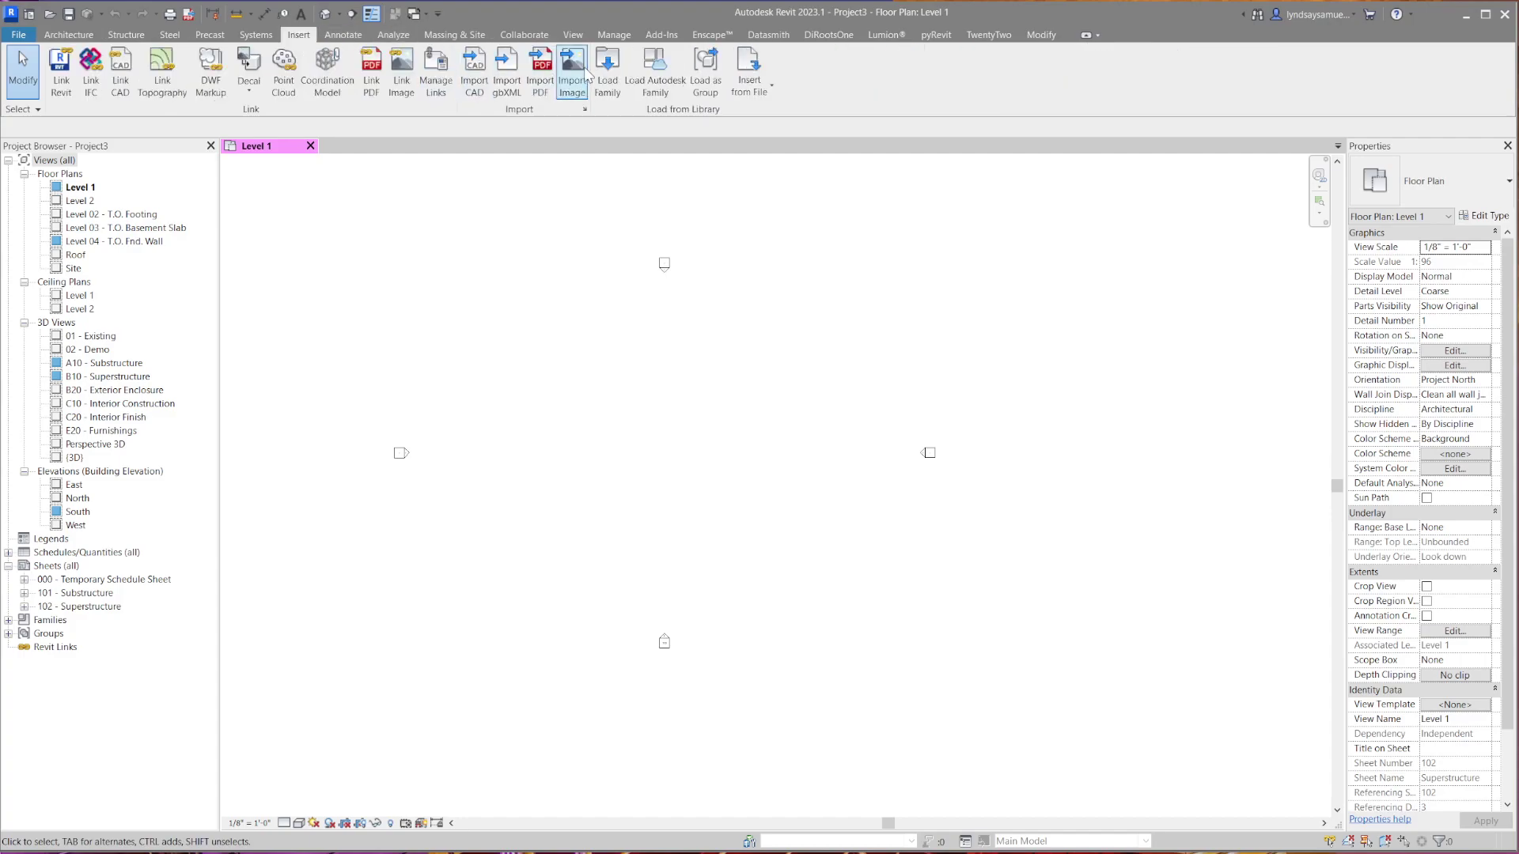
pyautogui.click(841, 332)
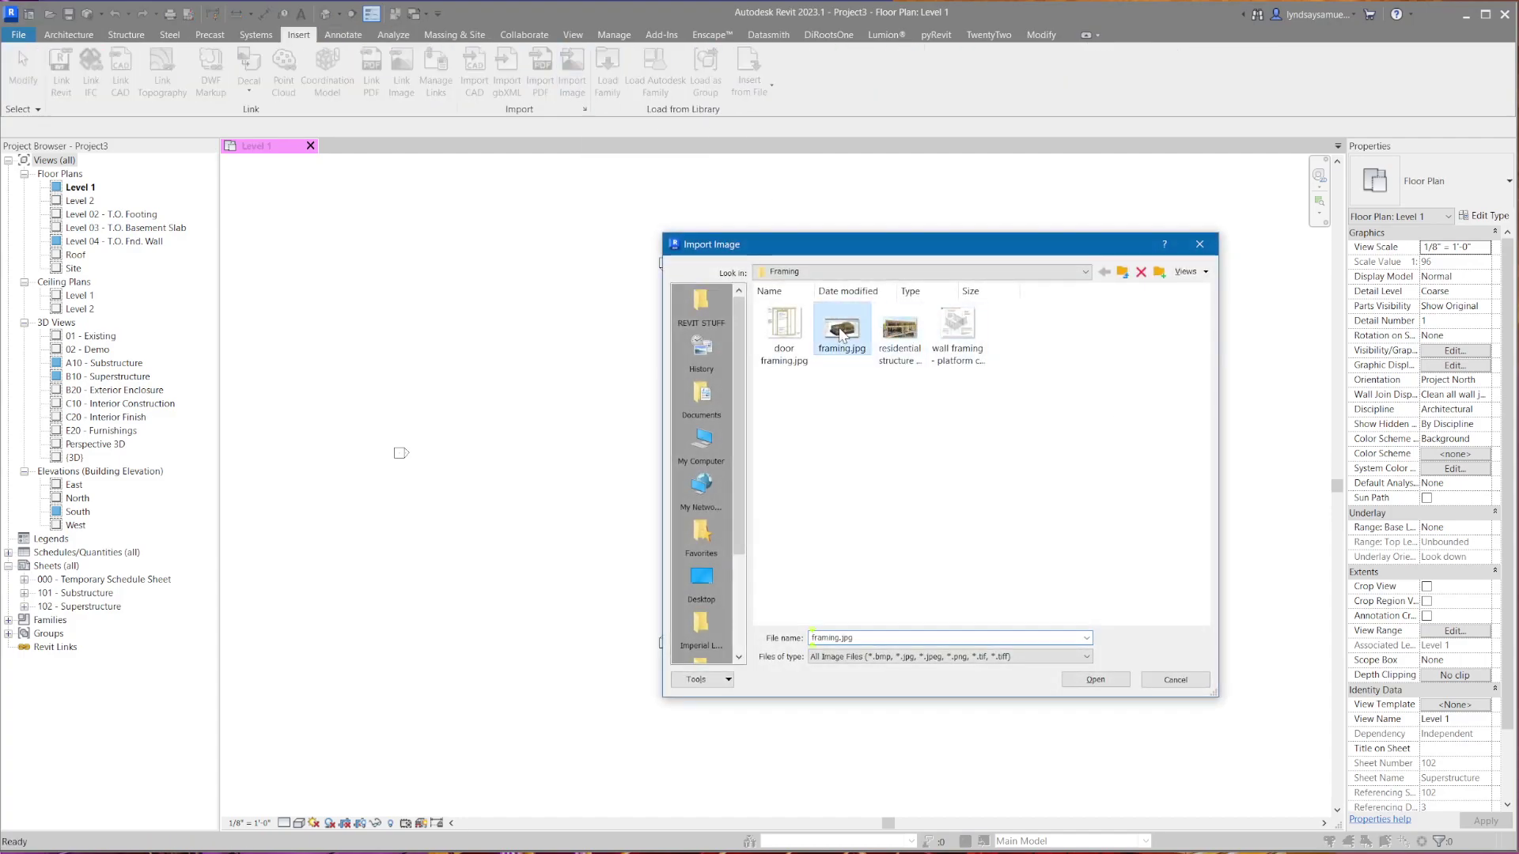
pyautogui.click(1100, 680)
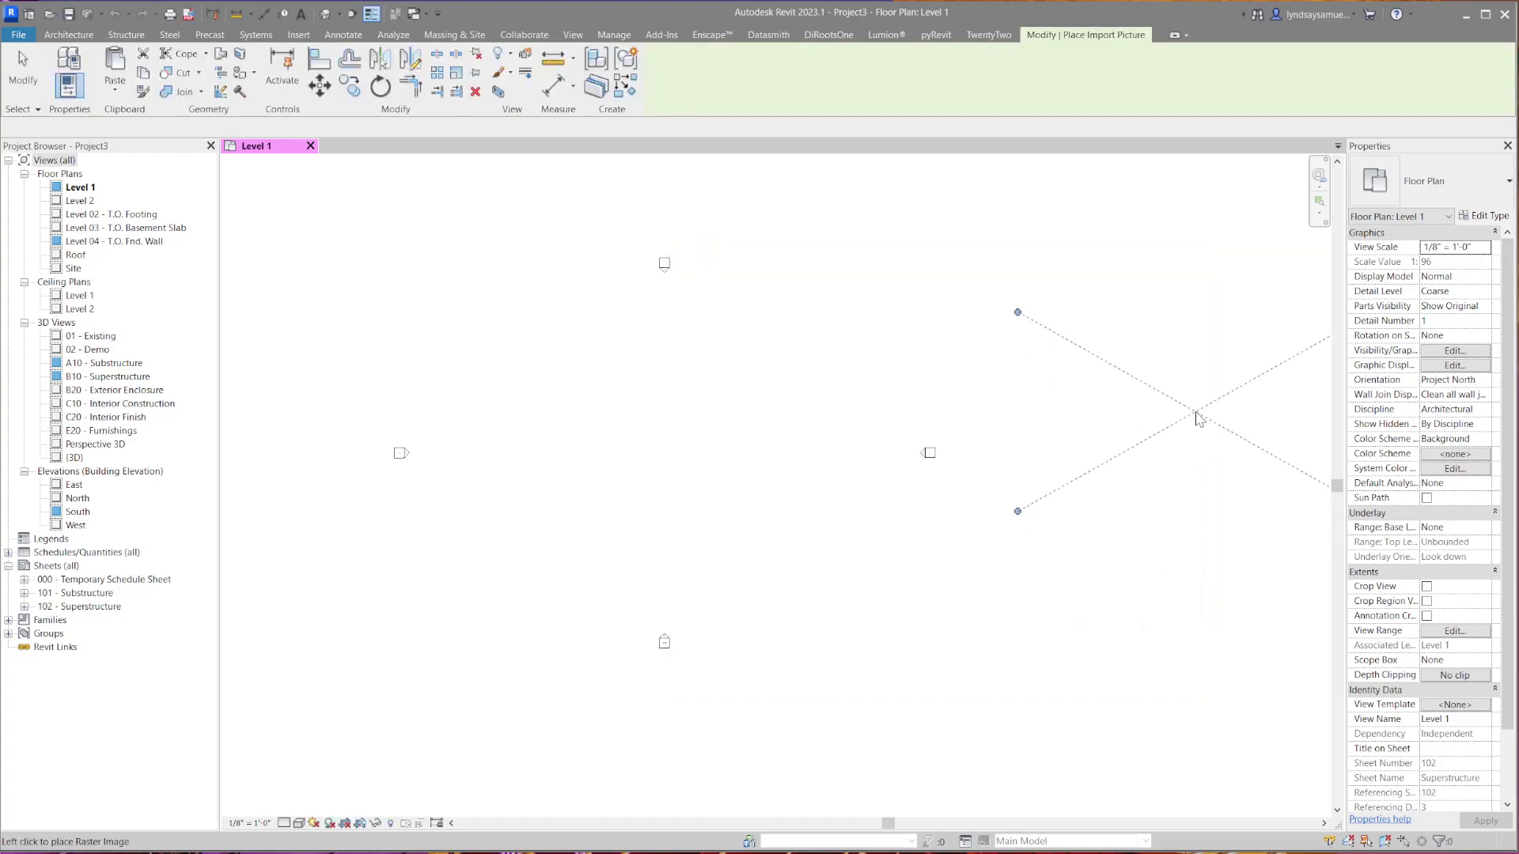
pyautogui.click(1175, 373)
pyautogui.scroll(5, 1296, 433)
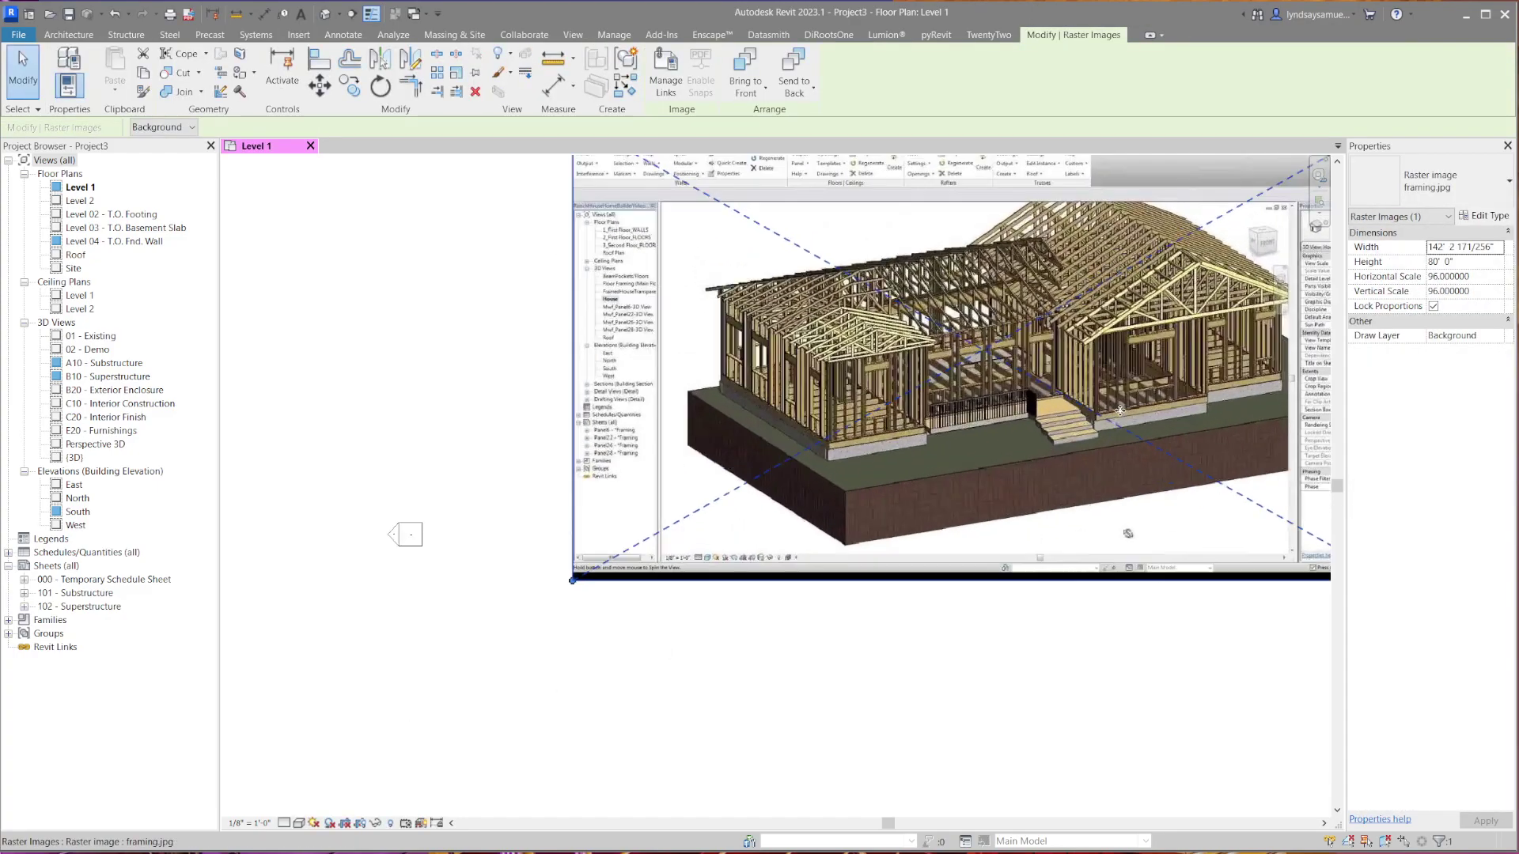
pyautogui.click(1137, 702)
# - Import the "wall framing - platform construction" image and place it below the house framing picture
pyautogui.scroll(-4, 1137, 702)
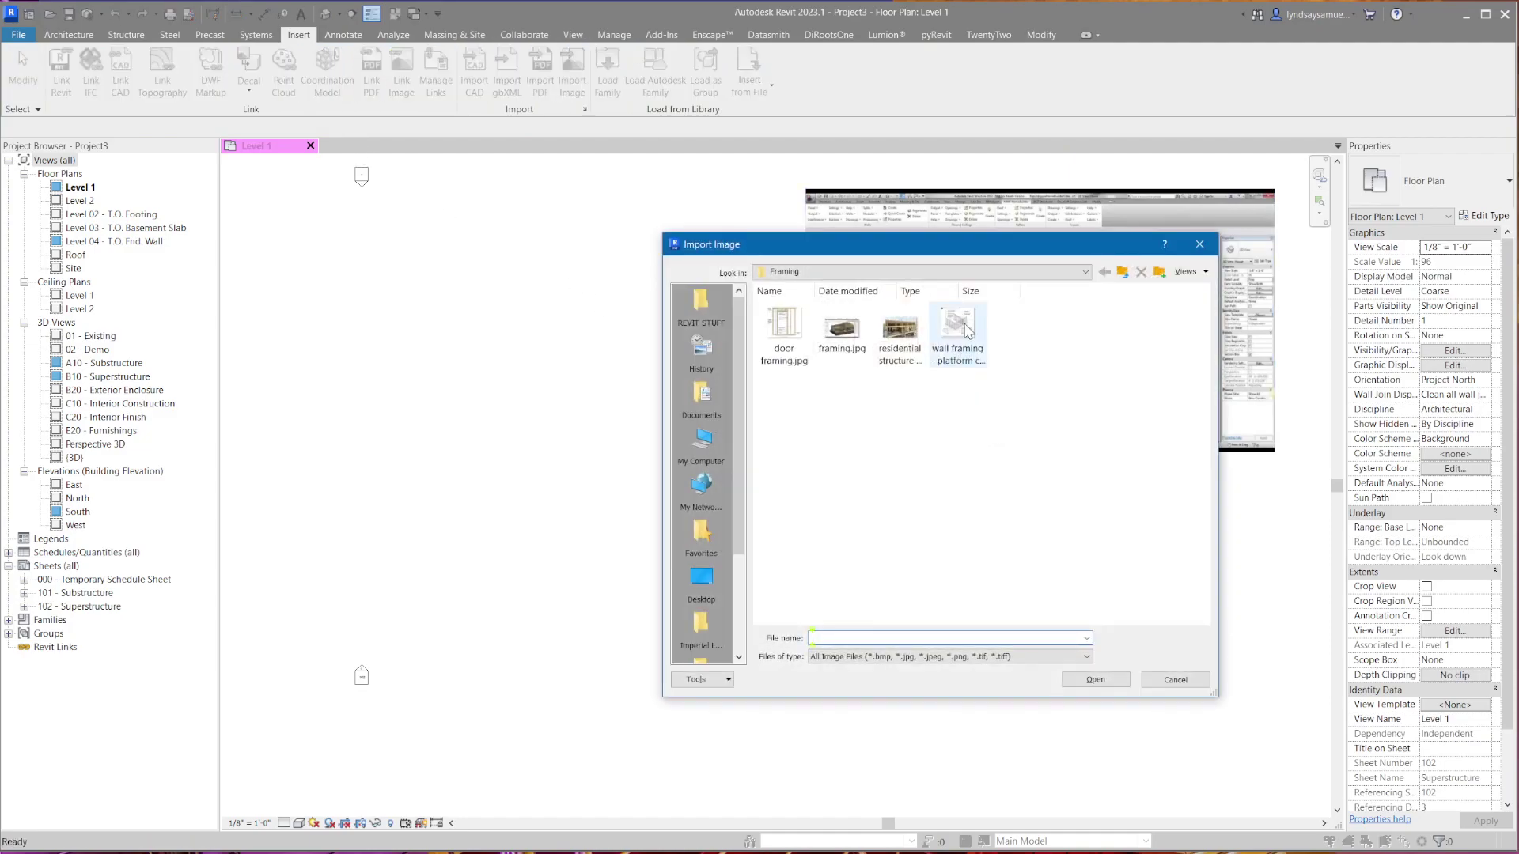
pyautogui.click(958, 336)
pyautogui.click(1107, 685)
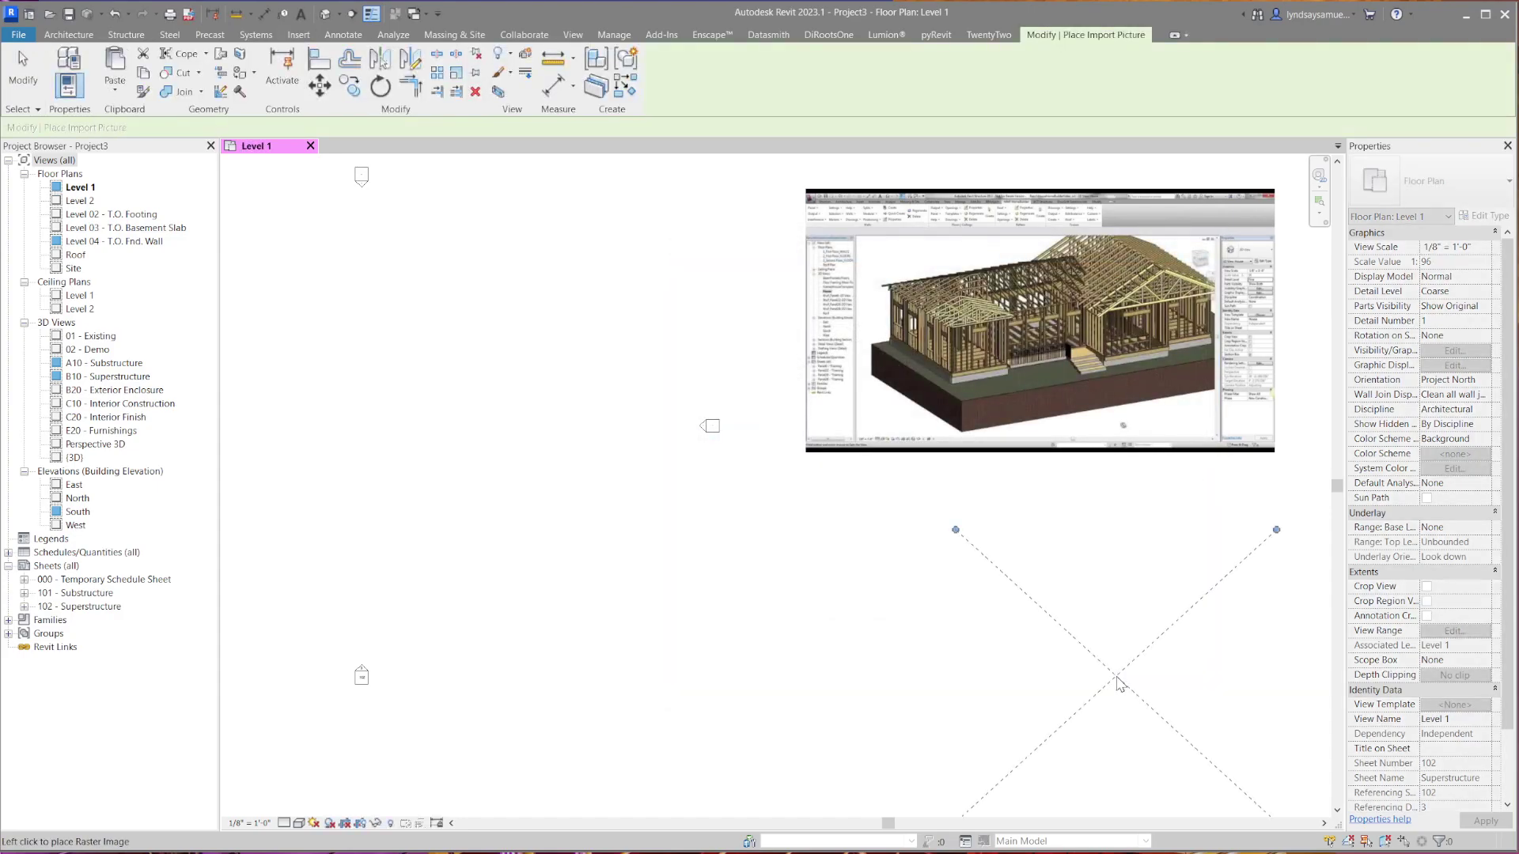
pyautogui.click(1017, 626)
pyautogui.moveTo(1213, 637); pyautogui.dragTo(1213, 506, button='middle')
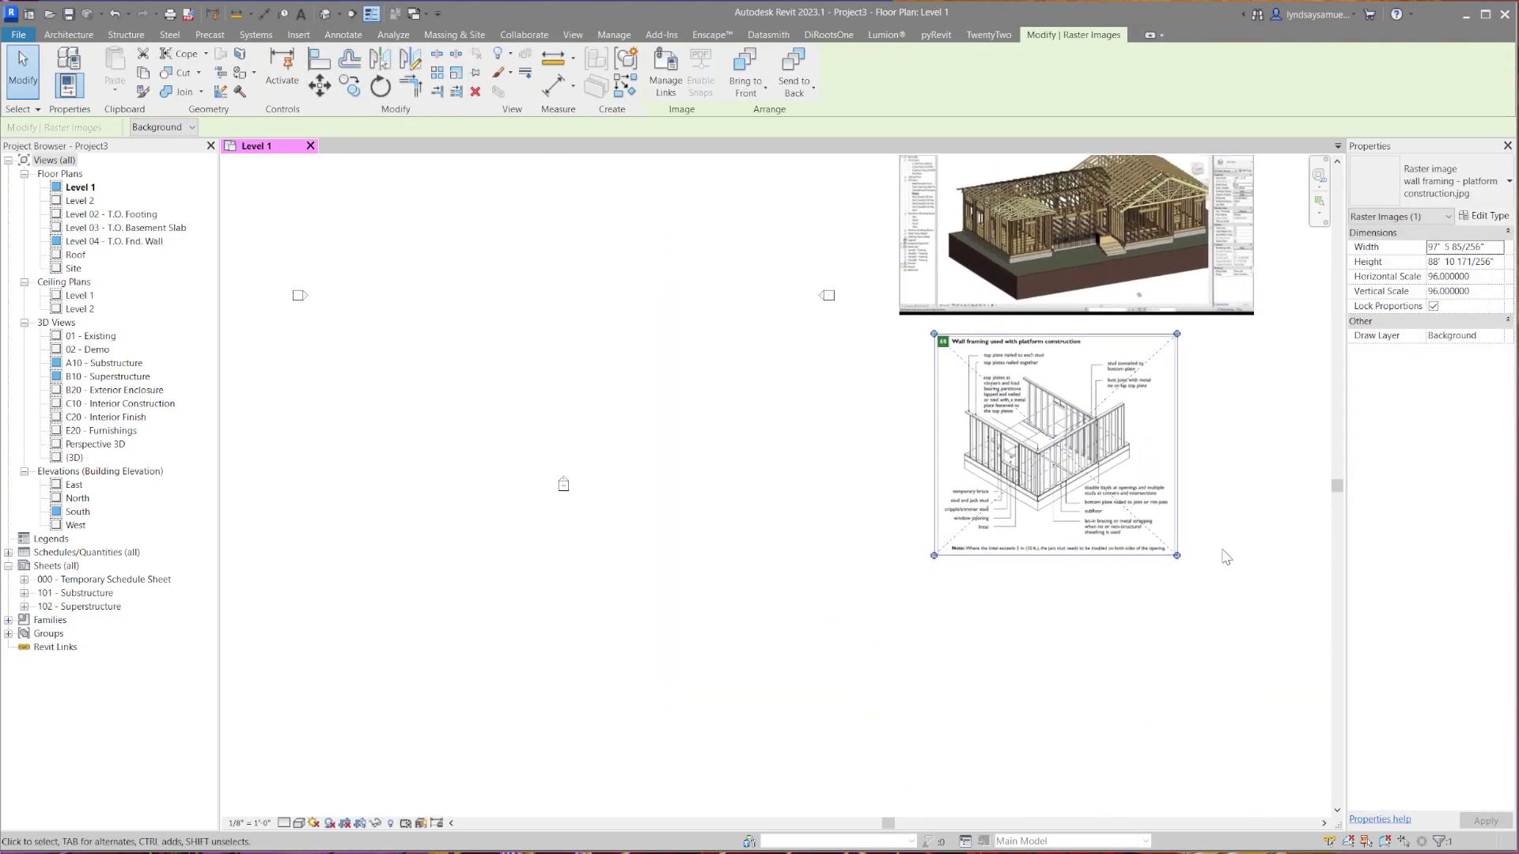
pyautogui.click(1217, 702)
# - Examine the platform wall framing diagram, including its studs, plates, window opening and labels
pyautogui.scroll(2, 1021, 474)
pyautogui.scroll(3, 1017, 423)
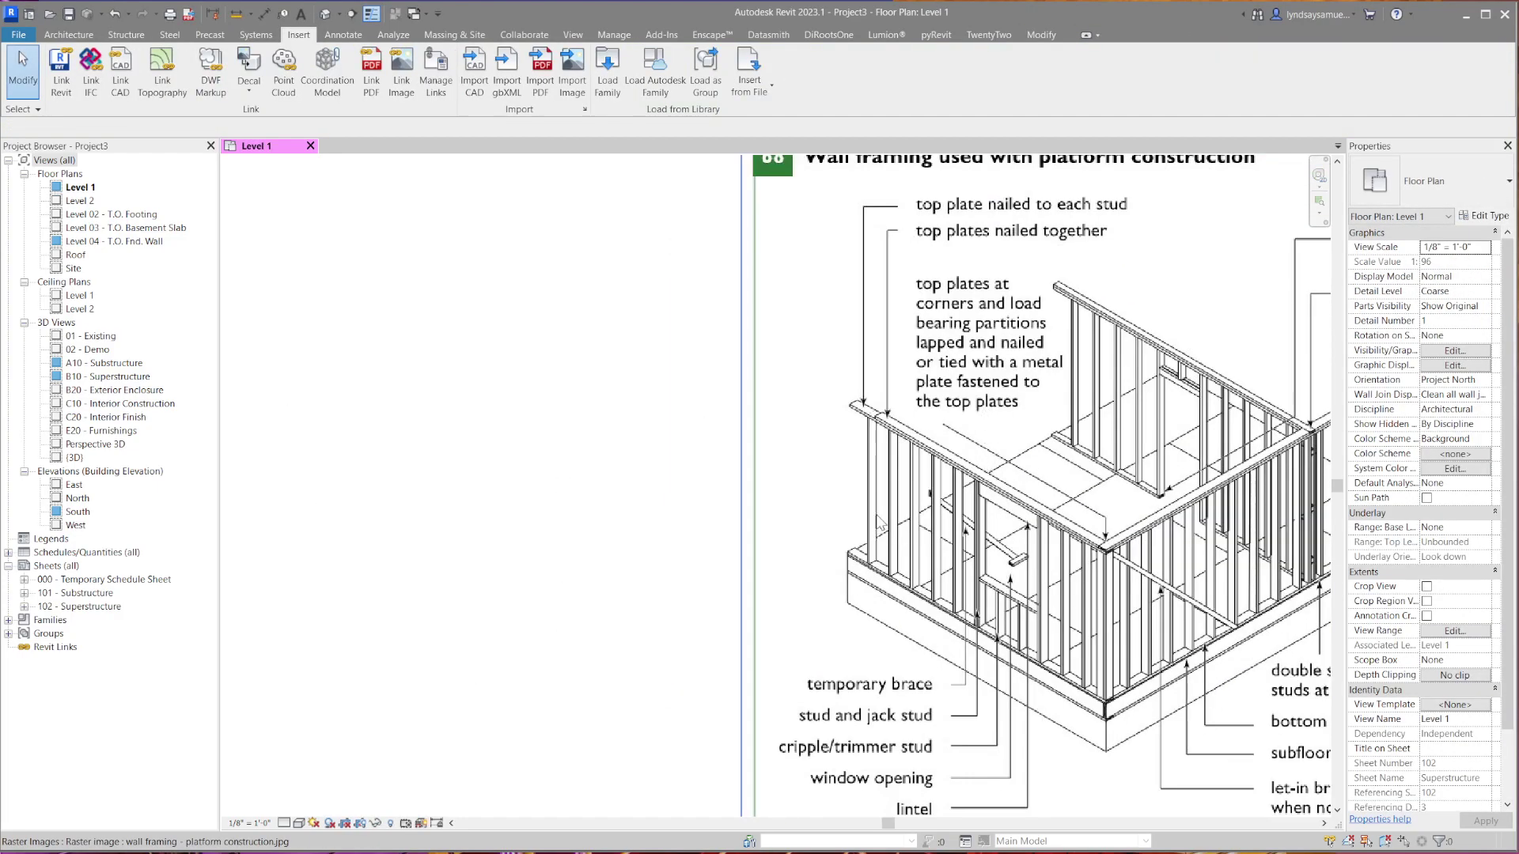
pyautogui.scroll(-2, 1124, 610)
pyautogui.moveTo(1124, 614); pyautogui.dragTo(1062, 533, button='middle')
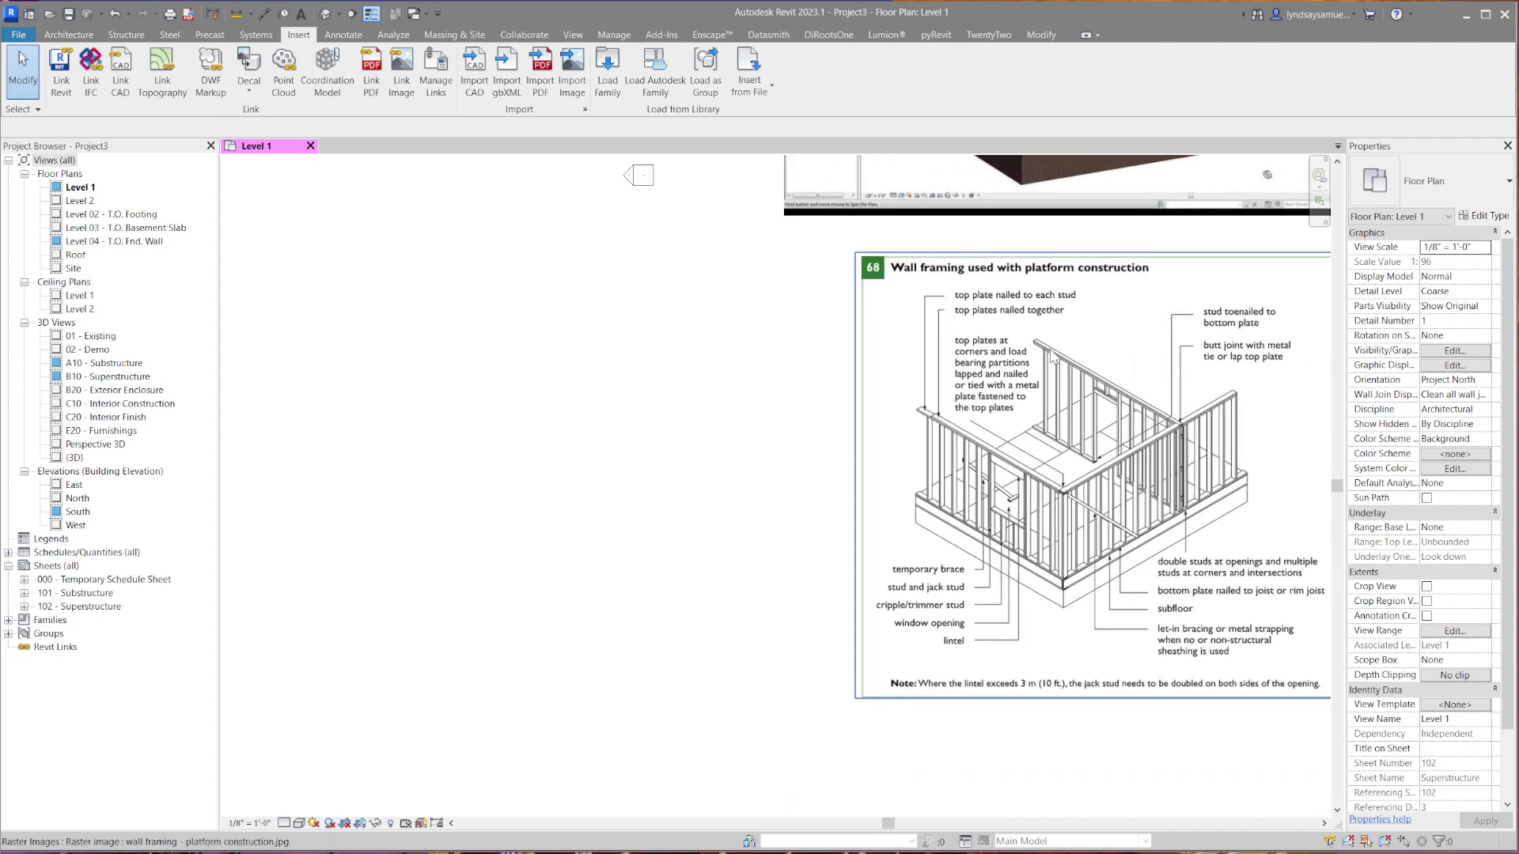
pyautogui.scroll(-2, 1106, 669)
pyautogui.moveTo(1091, 696); pyautogui.dragTo(1040, 704, button='middle')
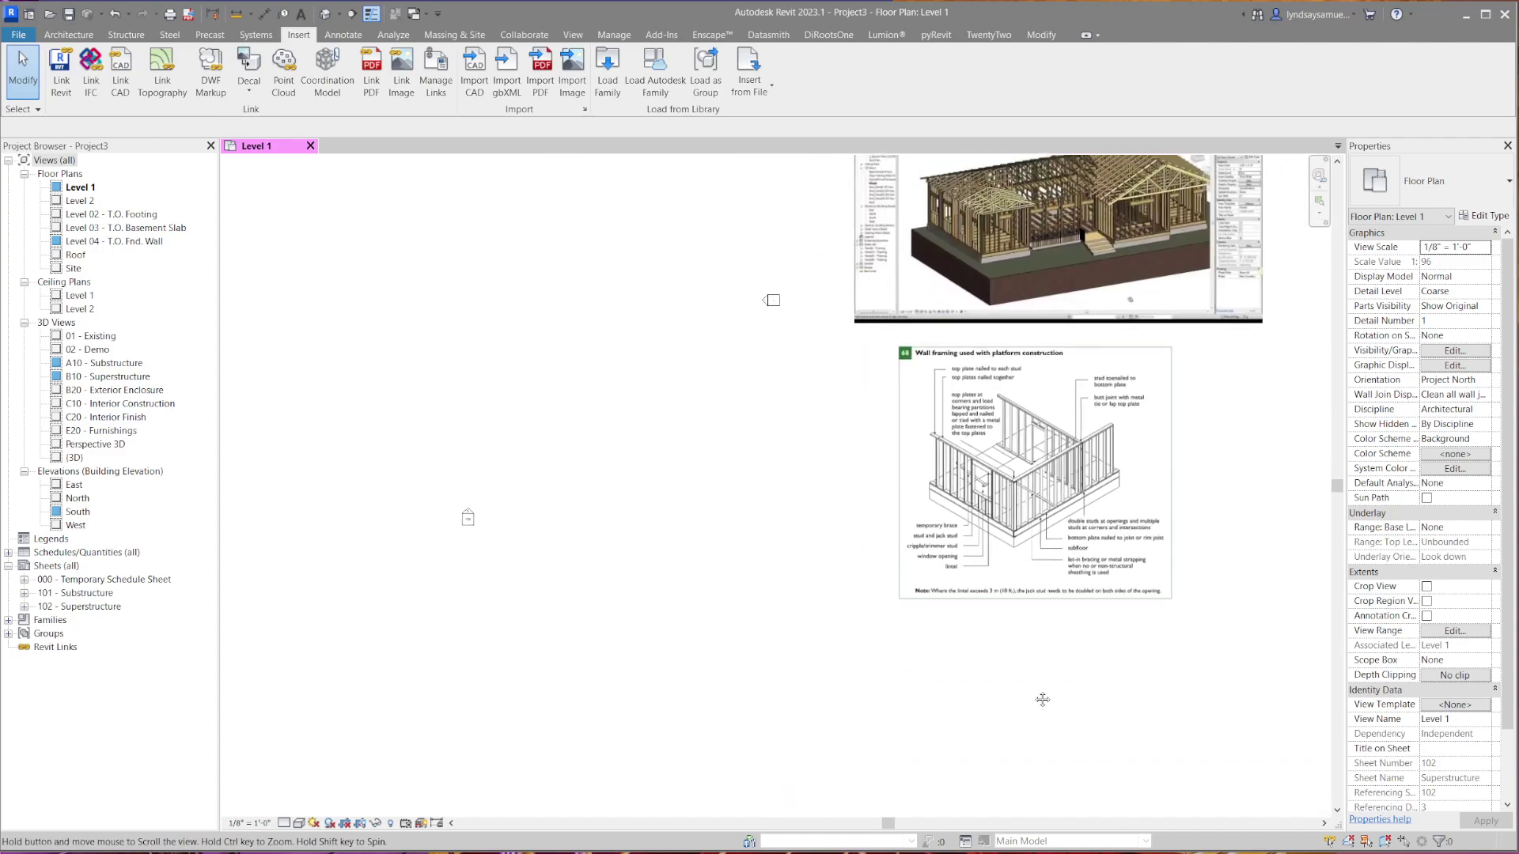
pyautogui.scroll(-1, 1020, 633)
pyautogui.scroll(3, 939, 381)
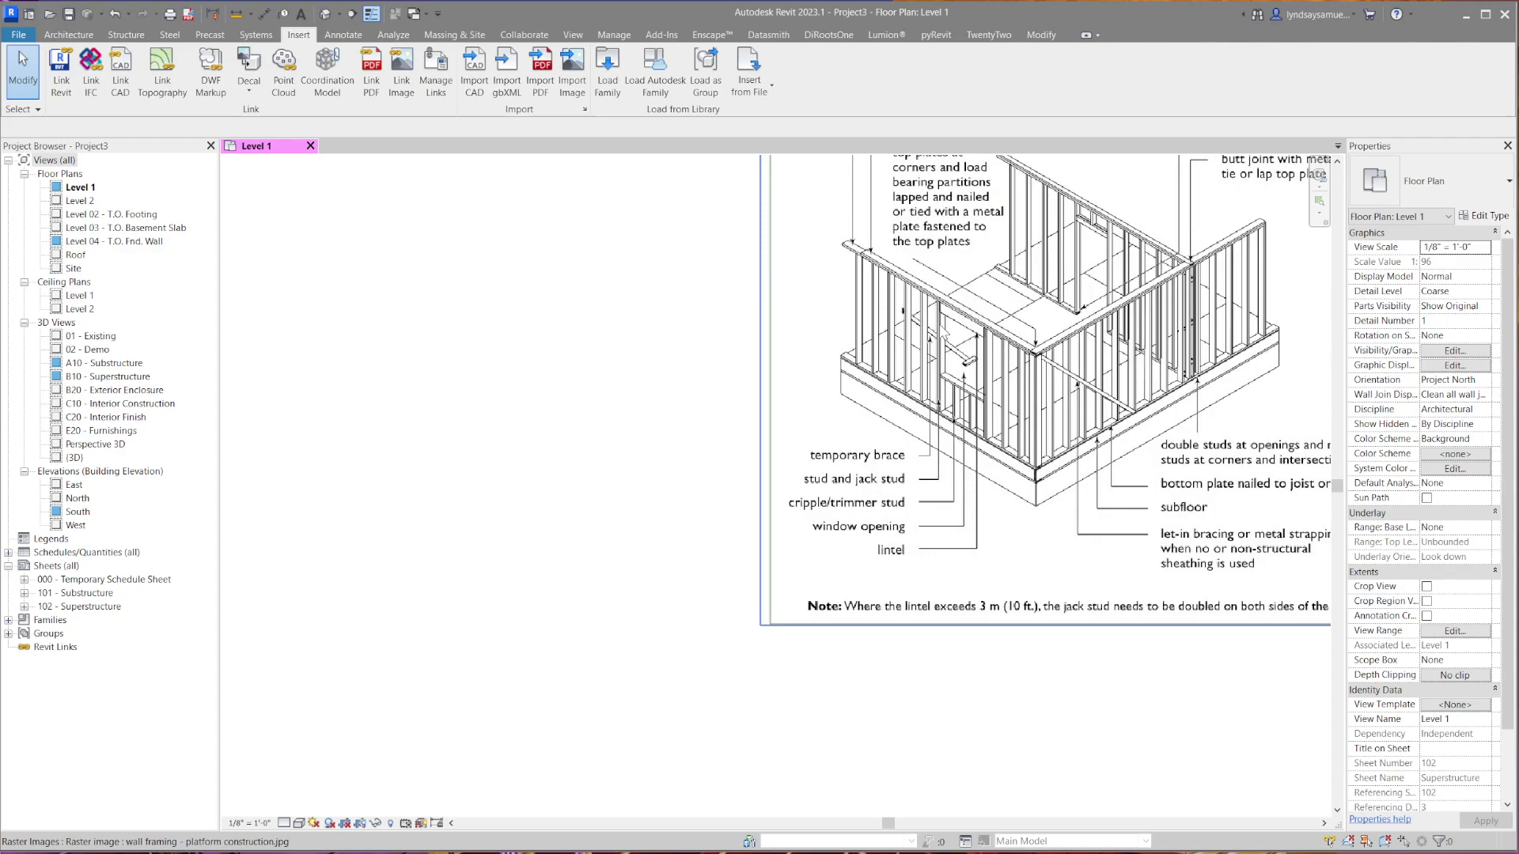
# - Import door framing.jpg and place it directly below the platform wall framing diagram
pyautogui.click(563, 76)
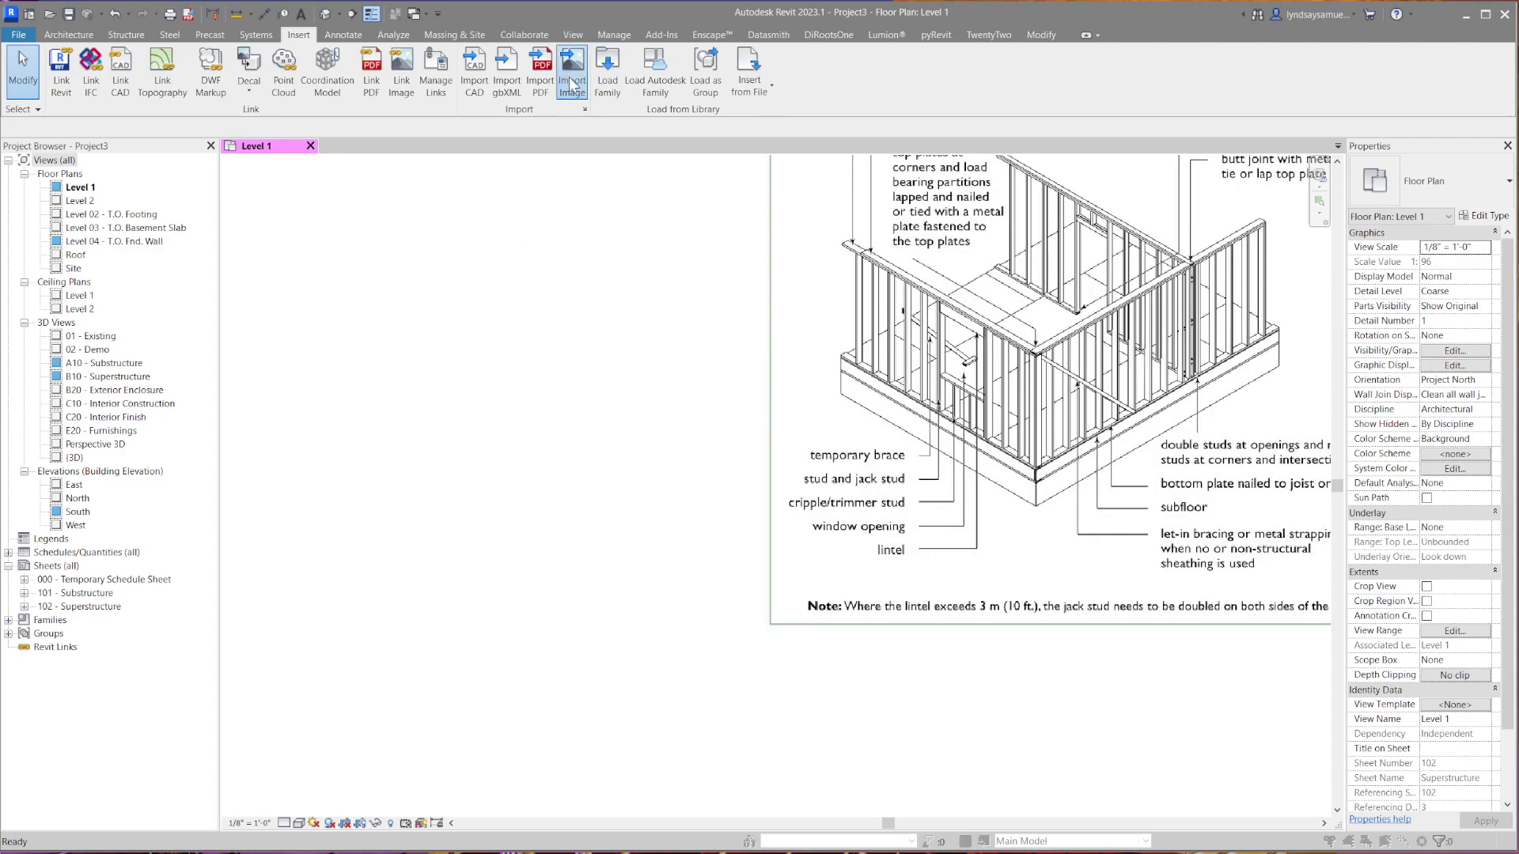
pyautogui.click(784, 331)
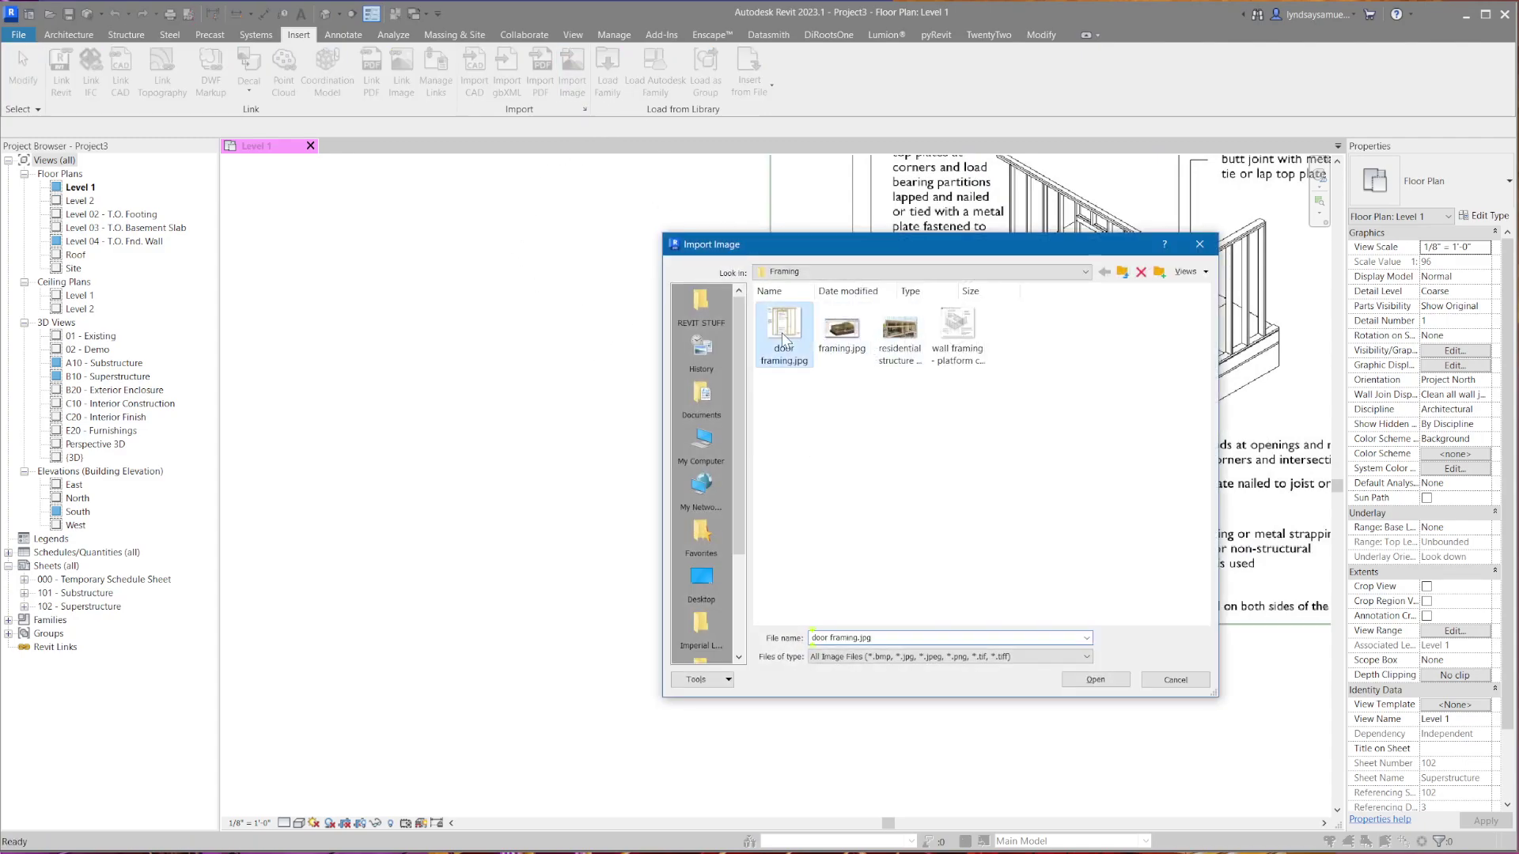
pyautogui.click(1094, 679)
pyautogui.moveTo(1129, 721); pyautogui.dragTo(1028, 482, button='middle')
pyautogui.click(1004, 514)
pyautogui.click(1281, 732)
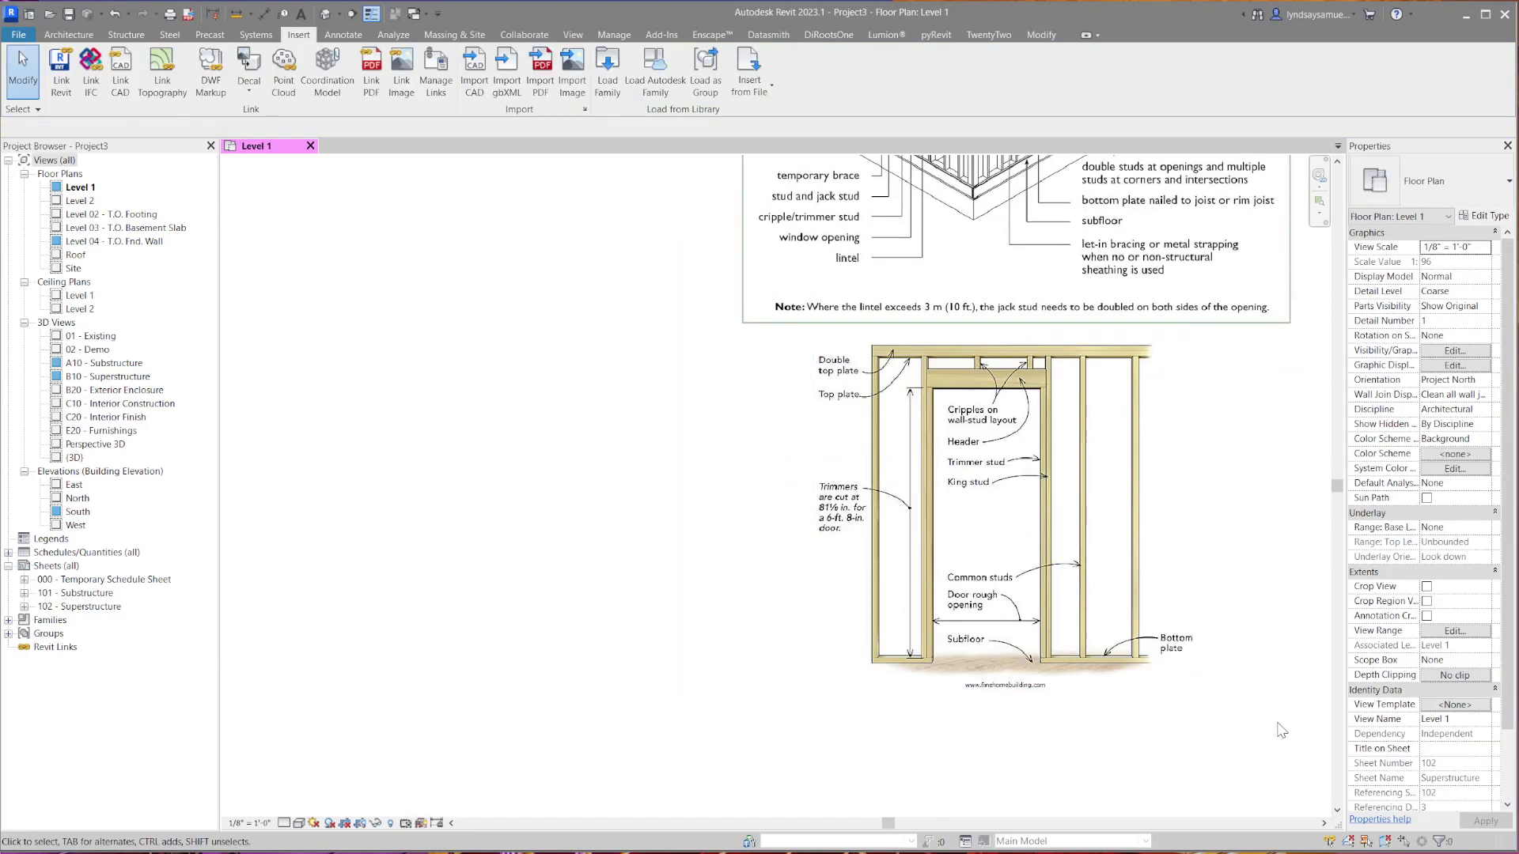
# - Start a wall with the Curtain Wall type and duplicate that type as "2x6 16oc"
pyautogui.scroll(-5, 1281, 731)
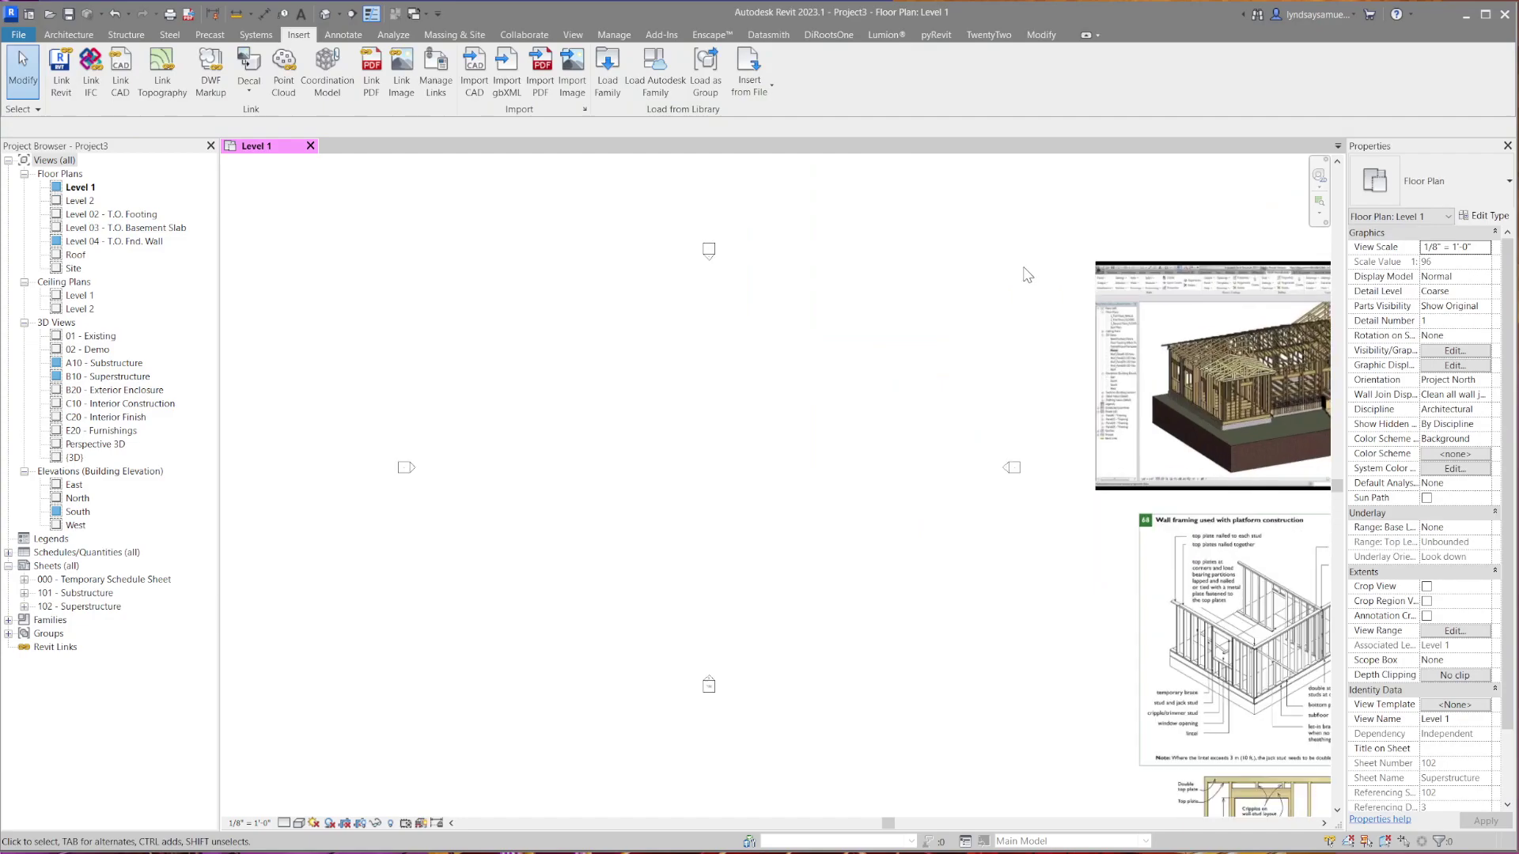
pyautogui.scroll(2, 1107, 281)
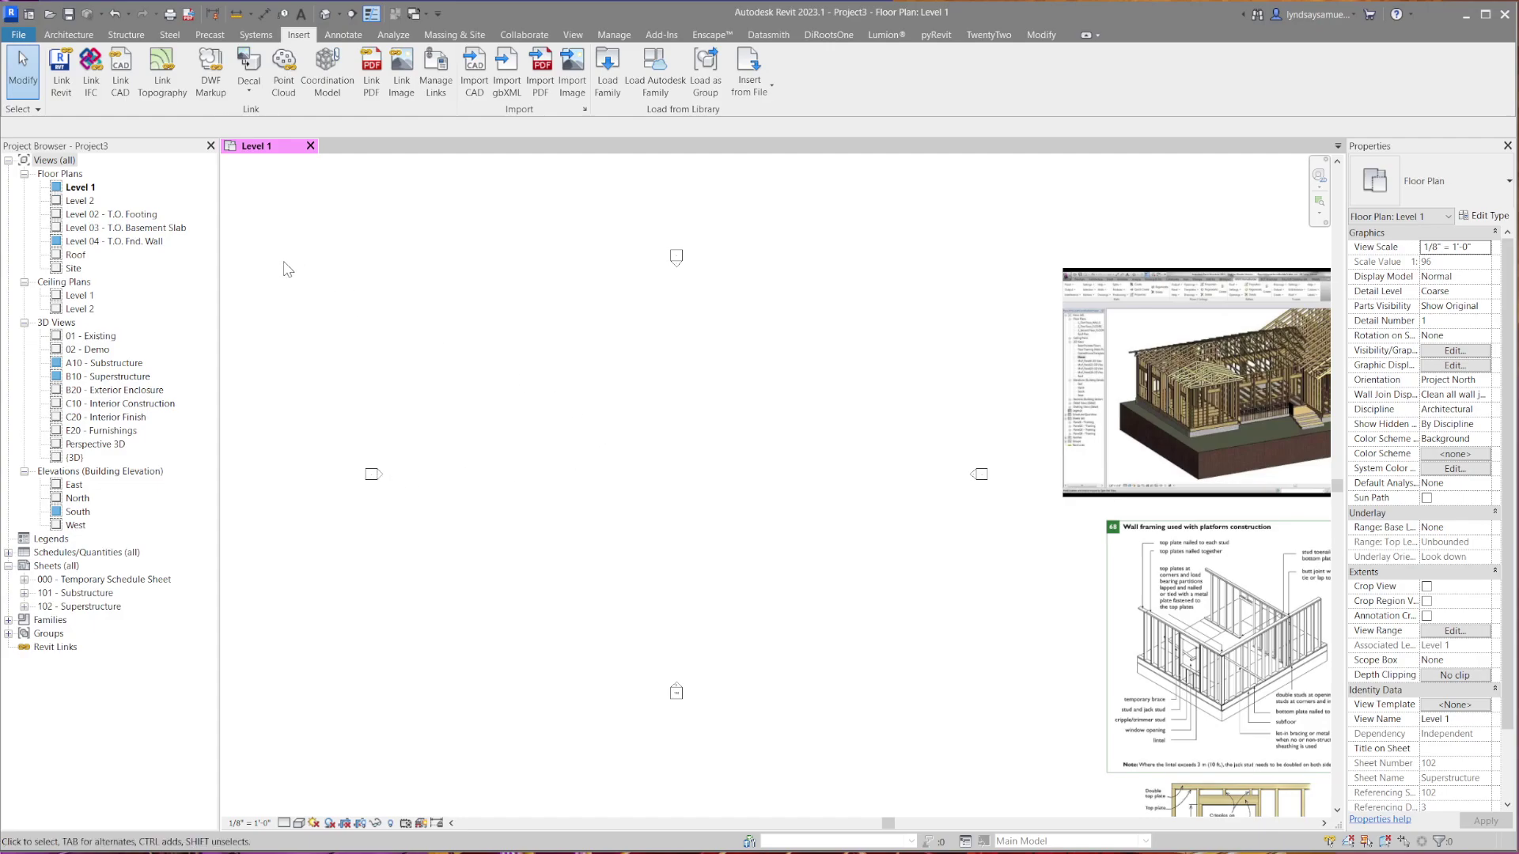
pyautogui.click(75, 35)
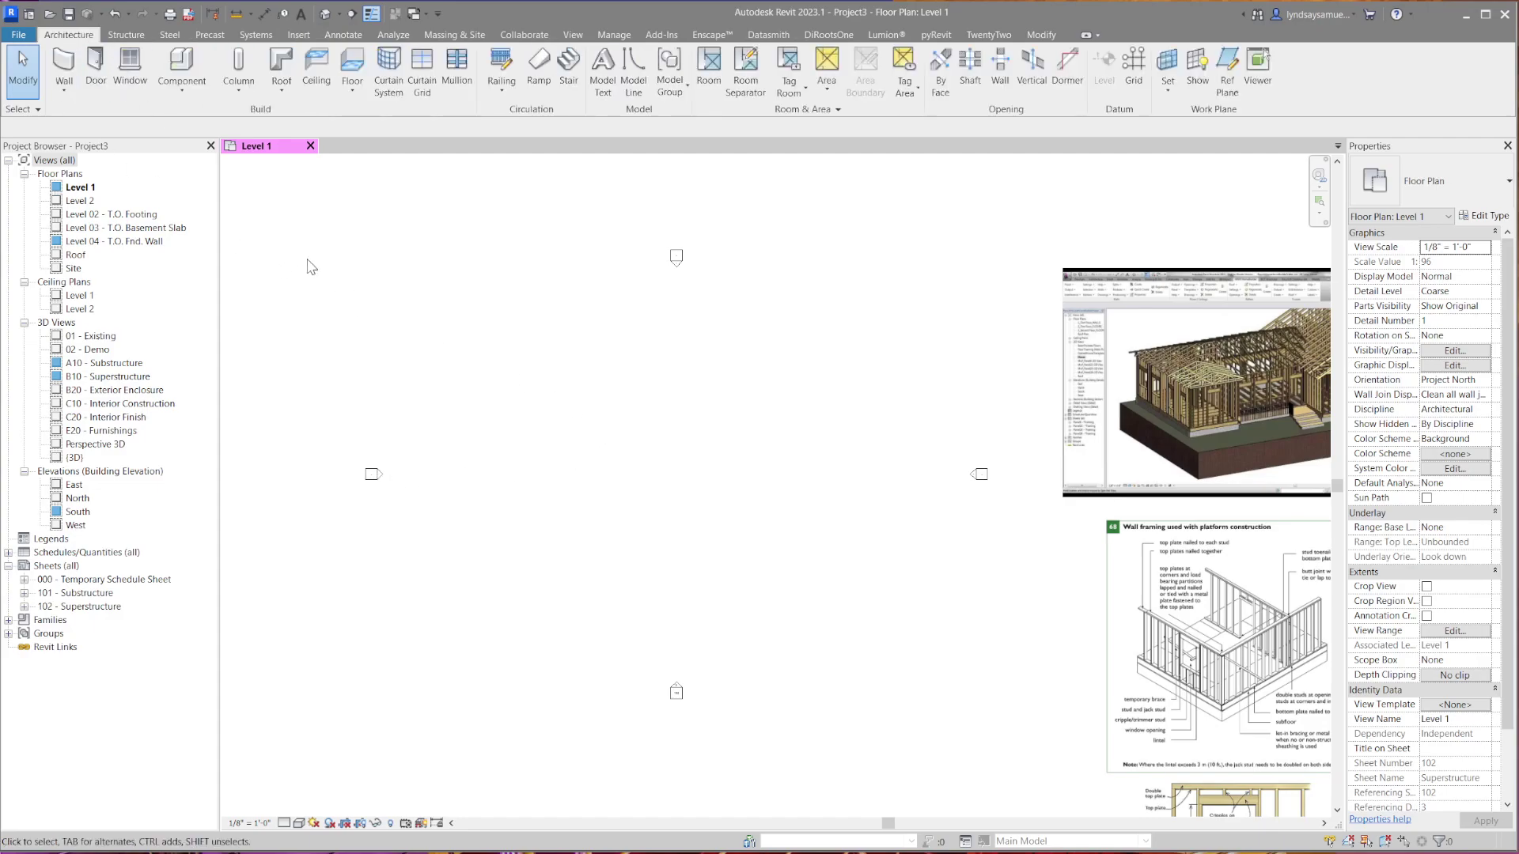
pyautogui.click(65, 67)
pyautogui.click(1452, 183)
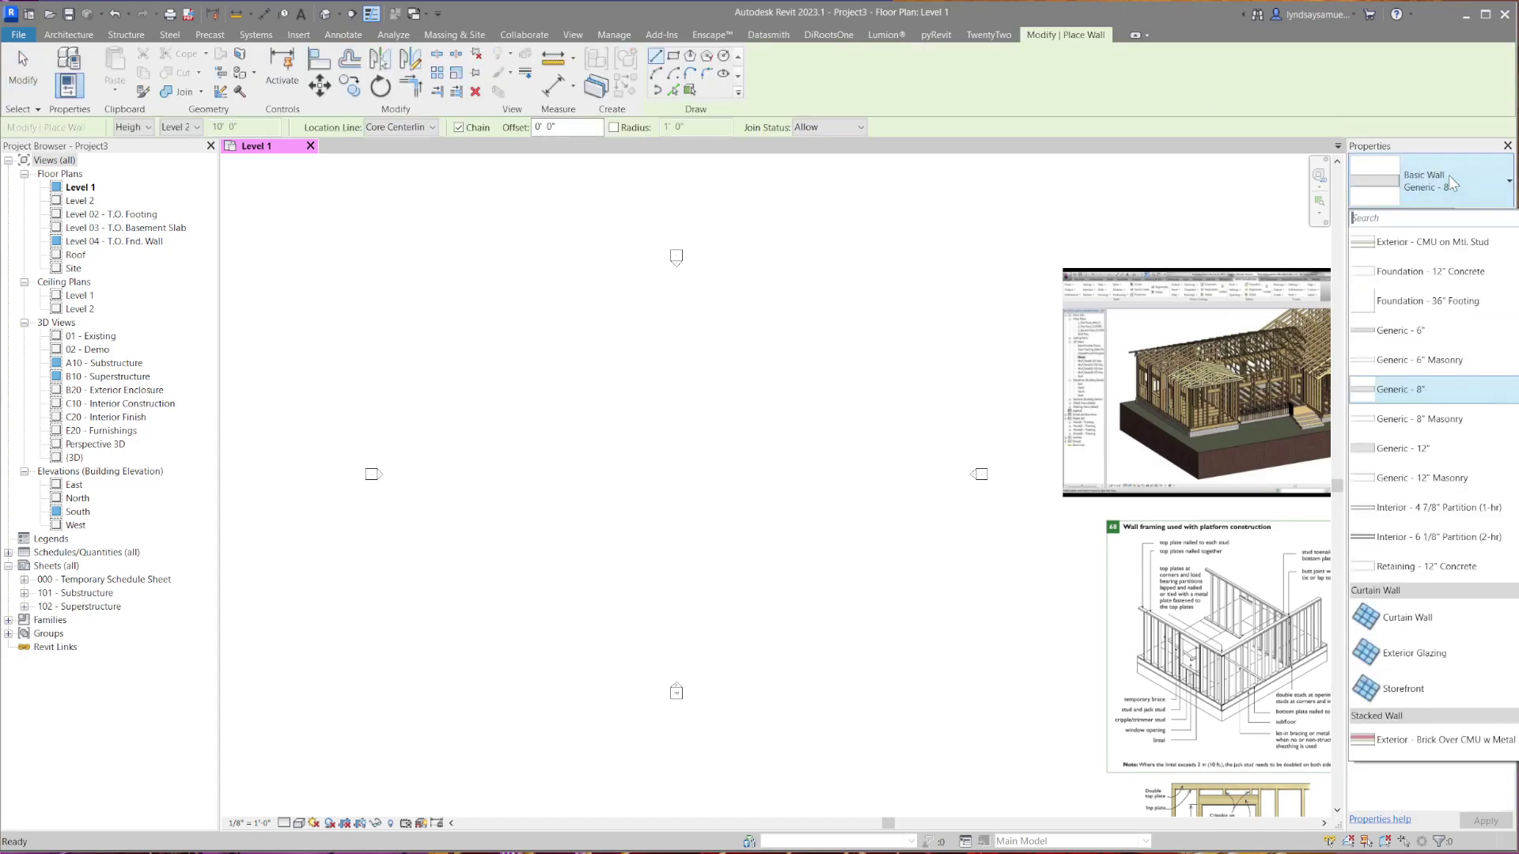
pyautogui.click(1404, 625)
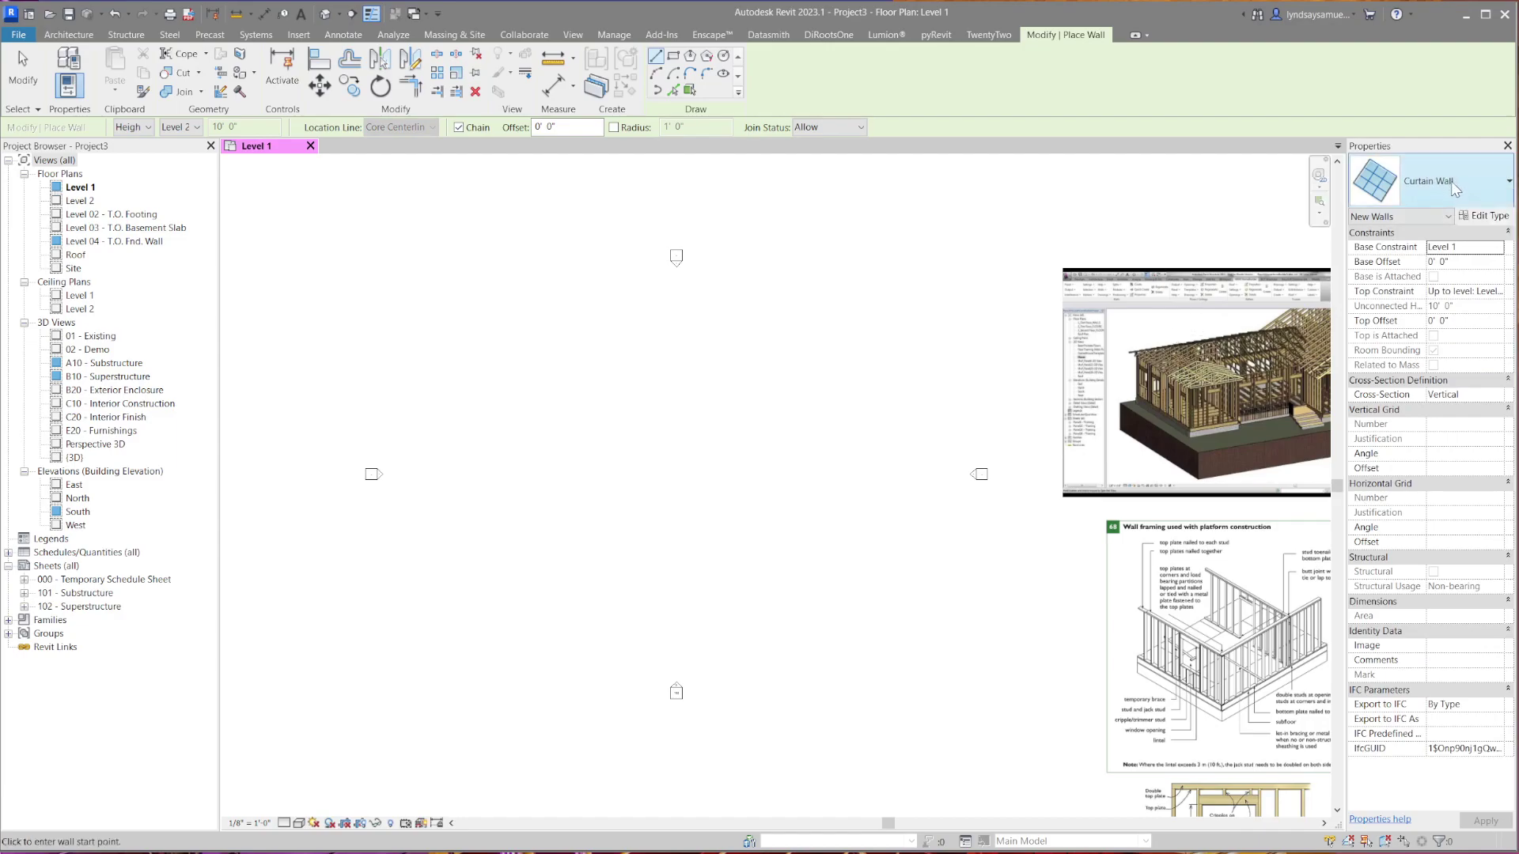
pyautogui.click(1487, 215)
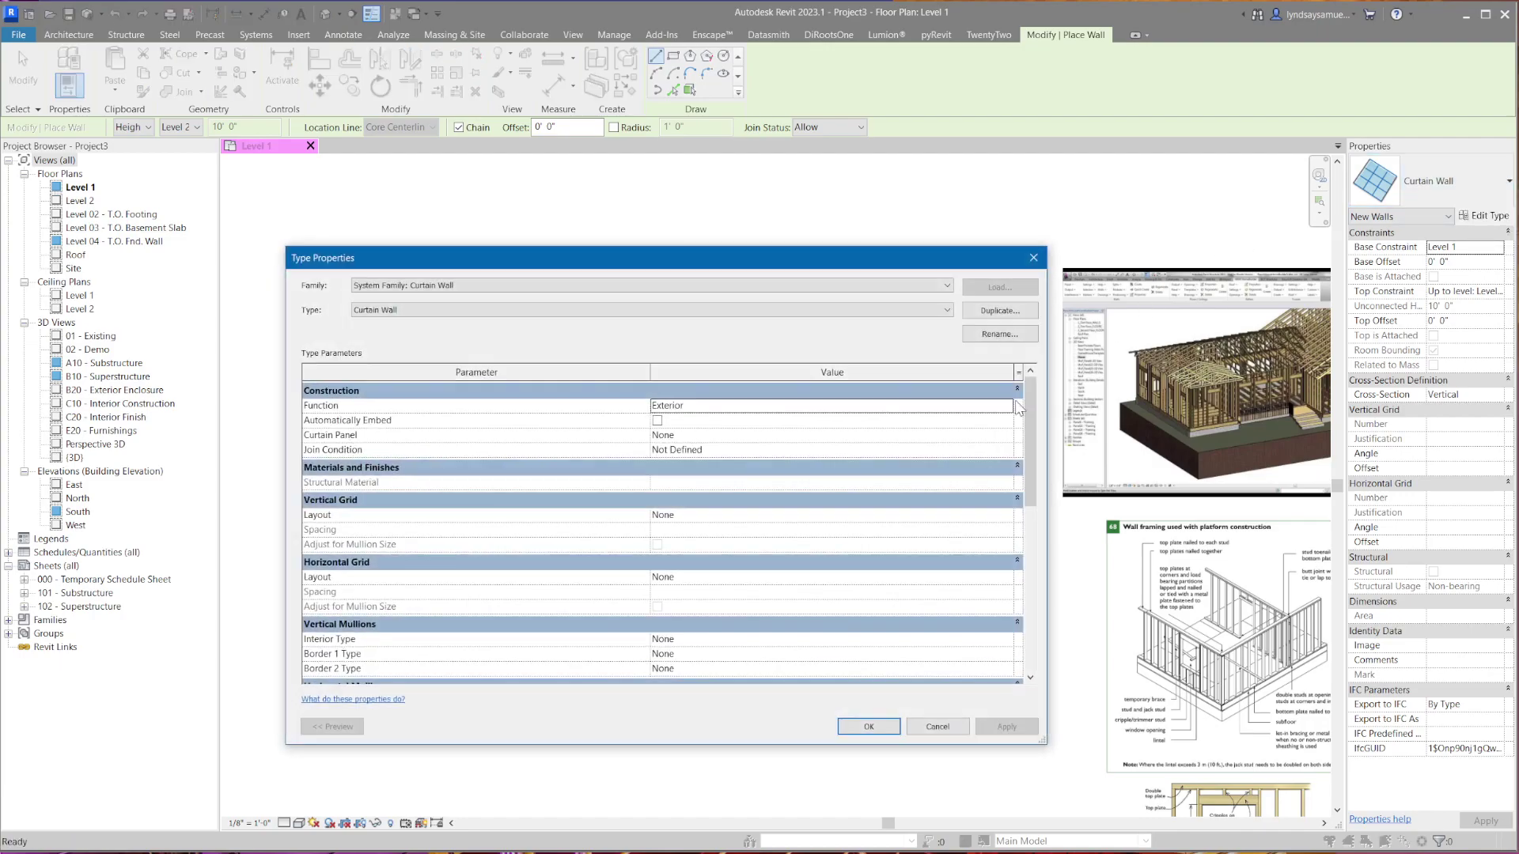
pyautogui.click(994, 311)
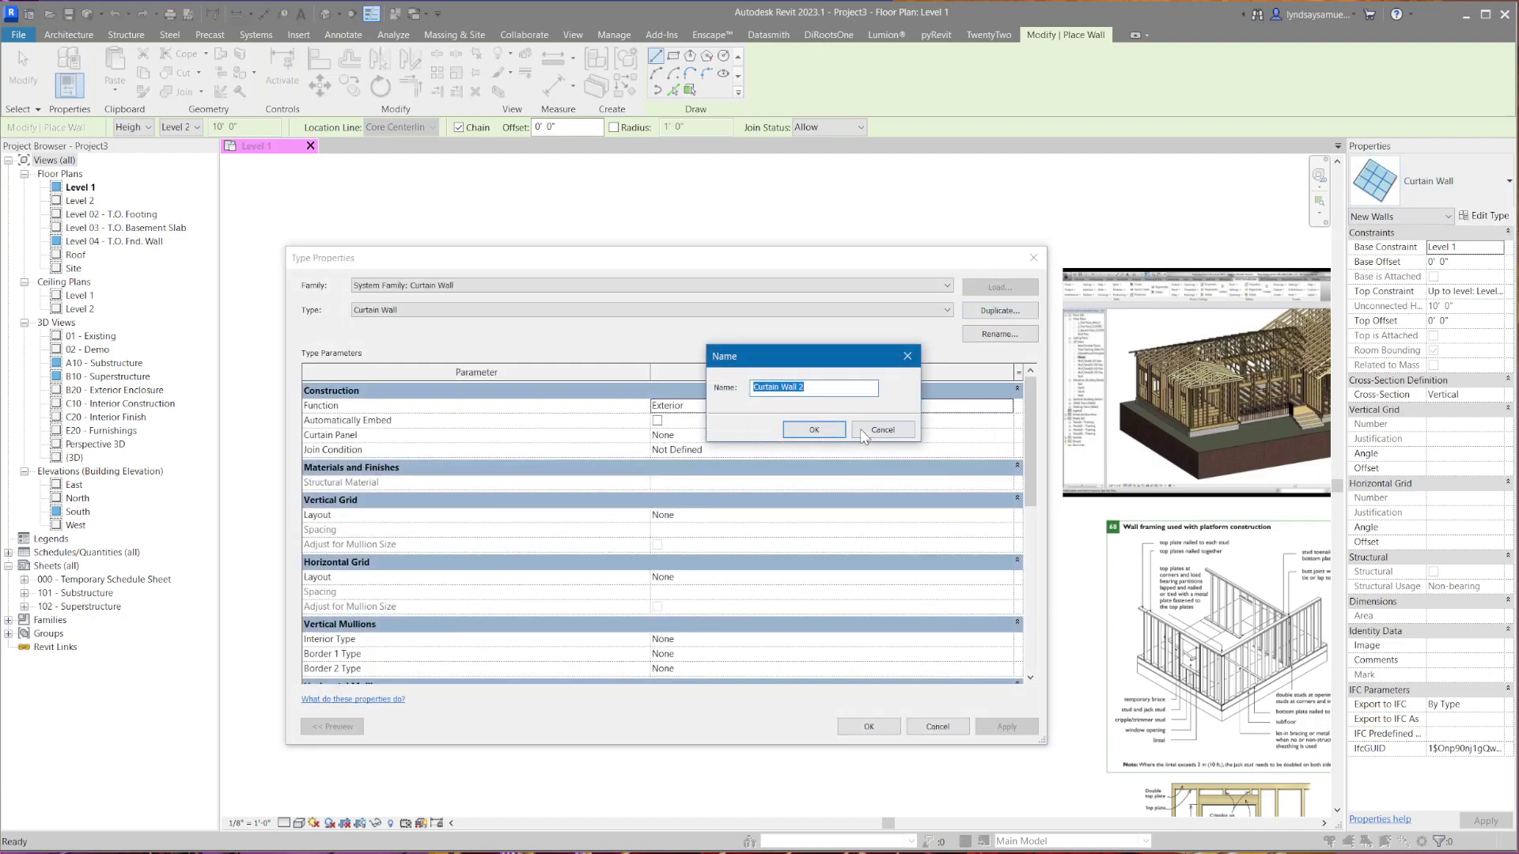
pyautogui.write('2x')
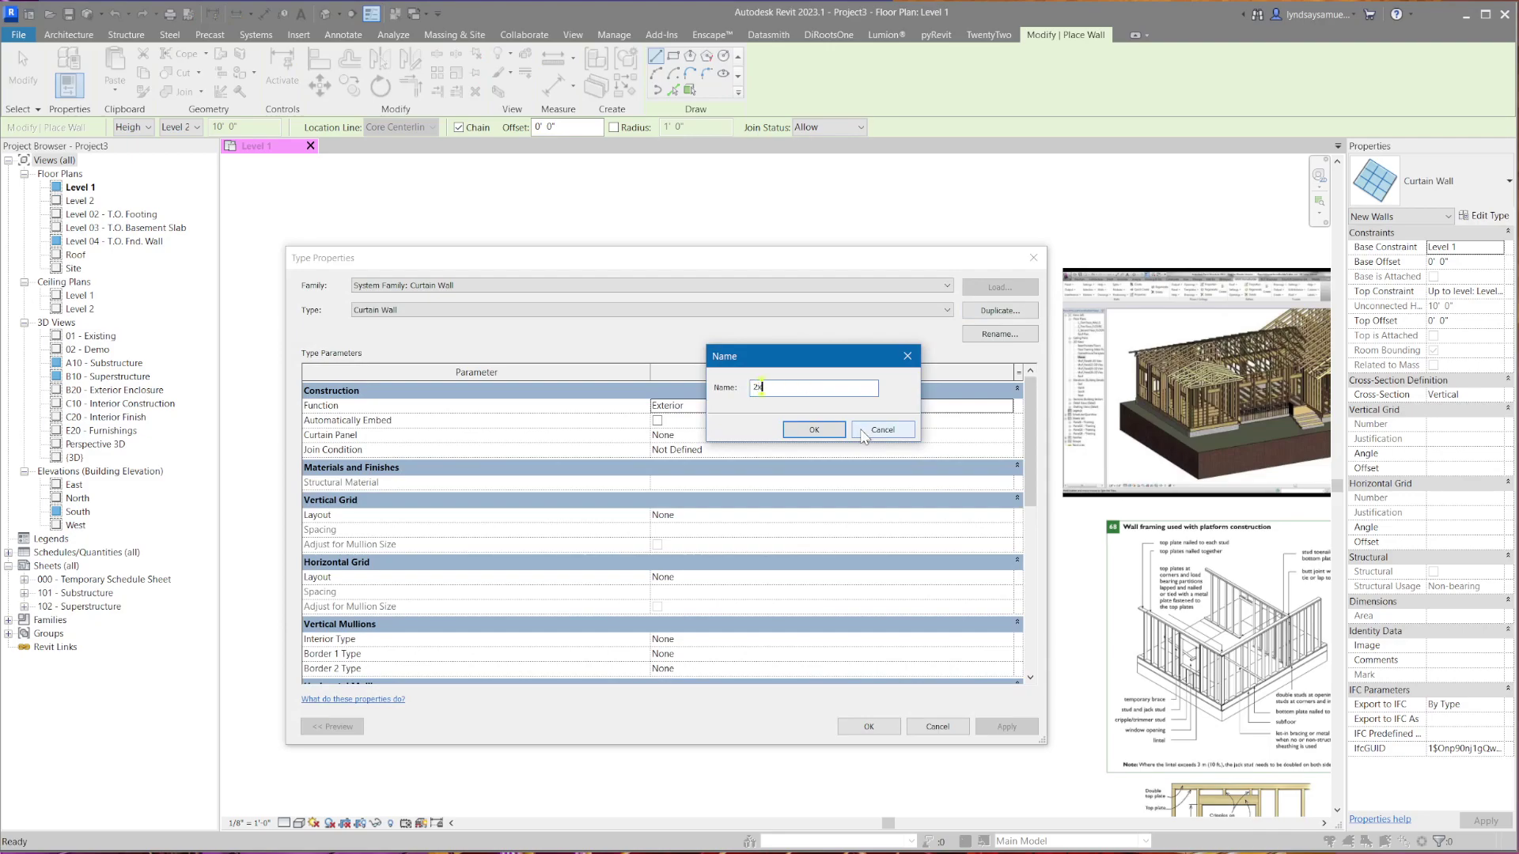
pyautogui.write('6 16oc')
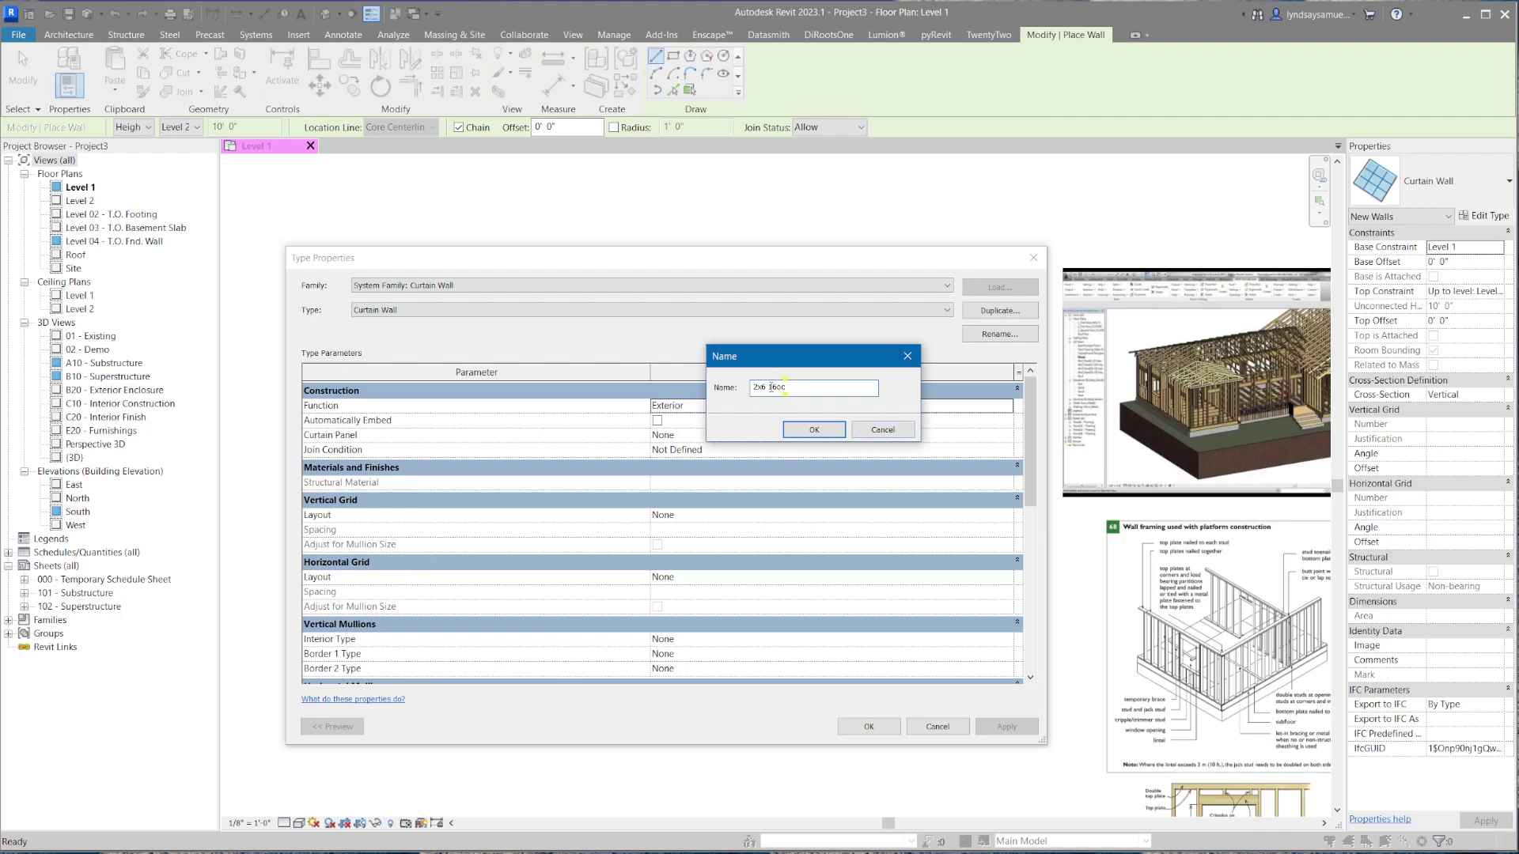
pyautogui.click(813, 430)
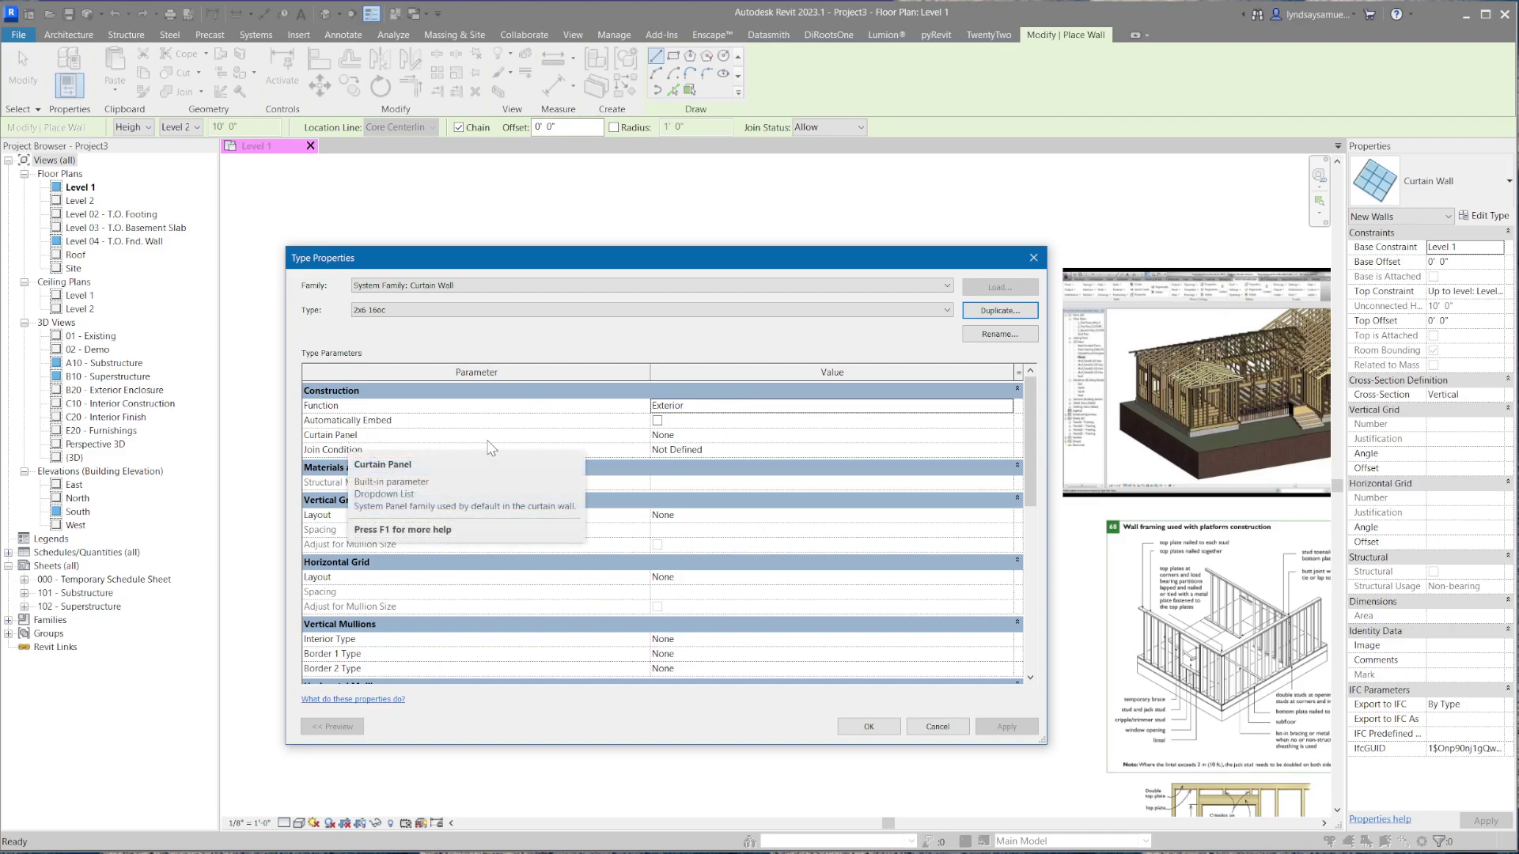
# - Set the 2x6 16oc type's curtain panel to Empty System Panel : Empty
pyautogui.click(739, 436)
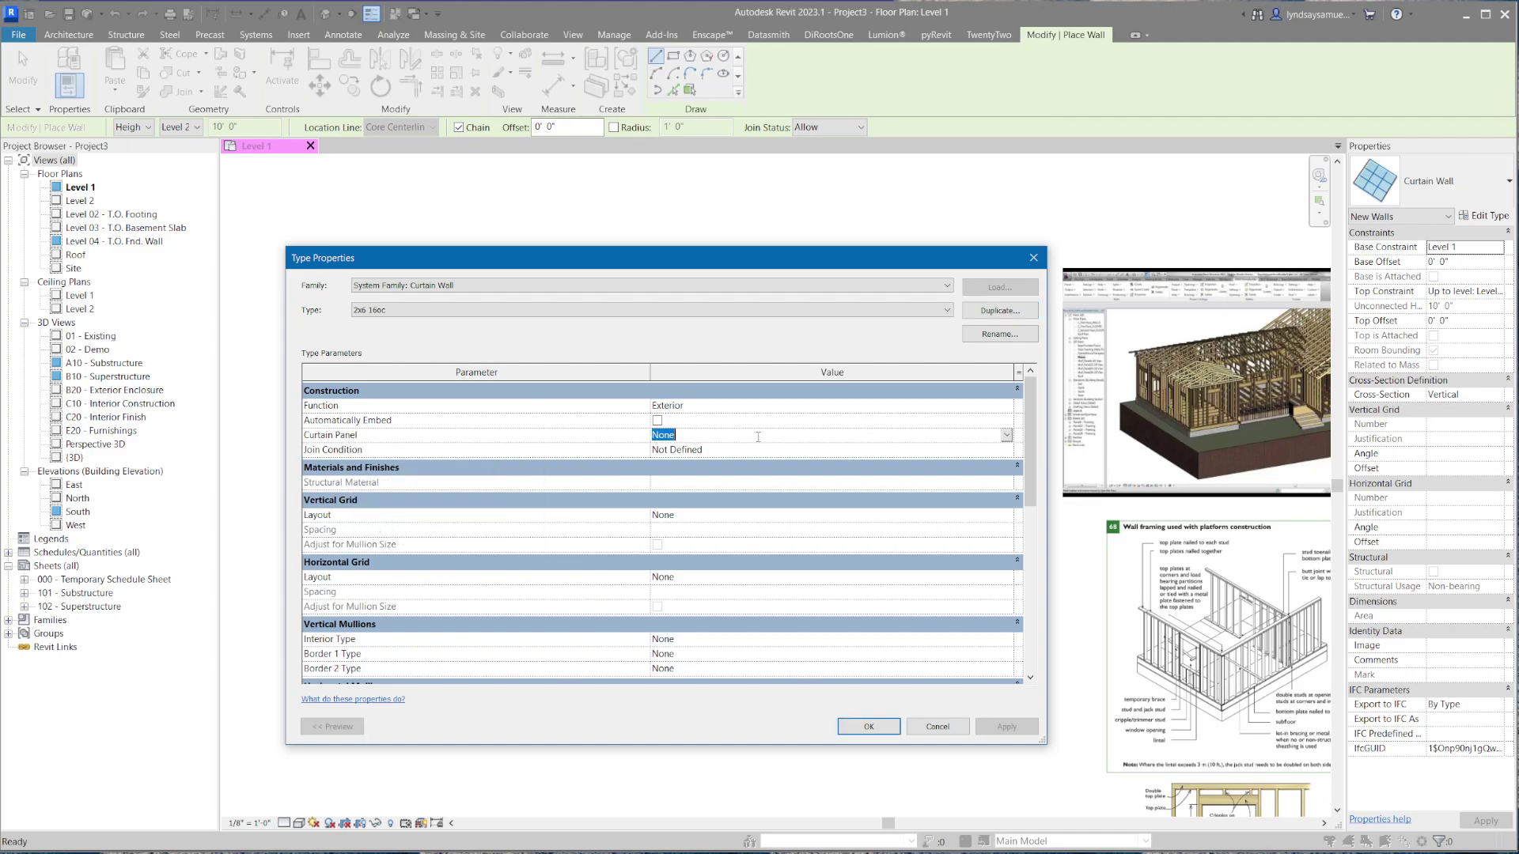
pyautogui.click(1006, 435)
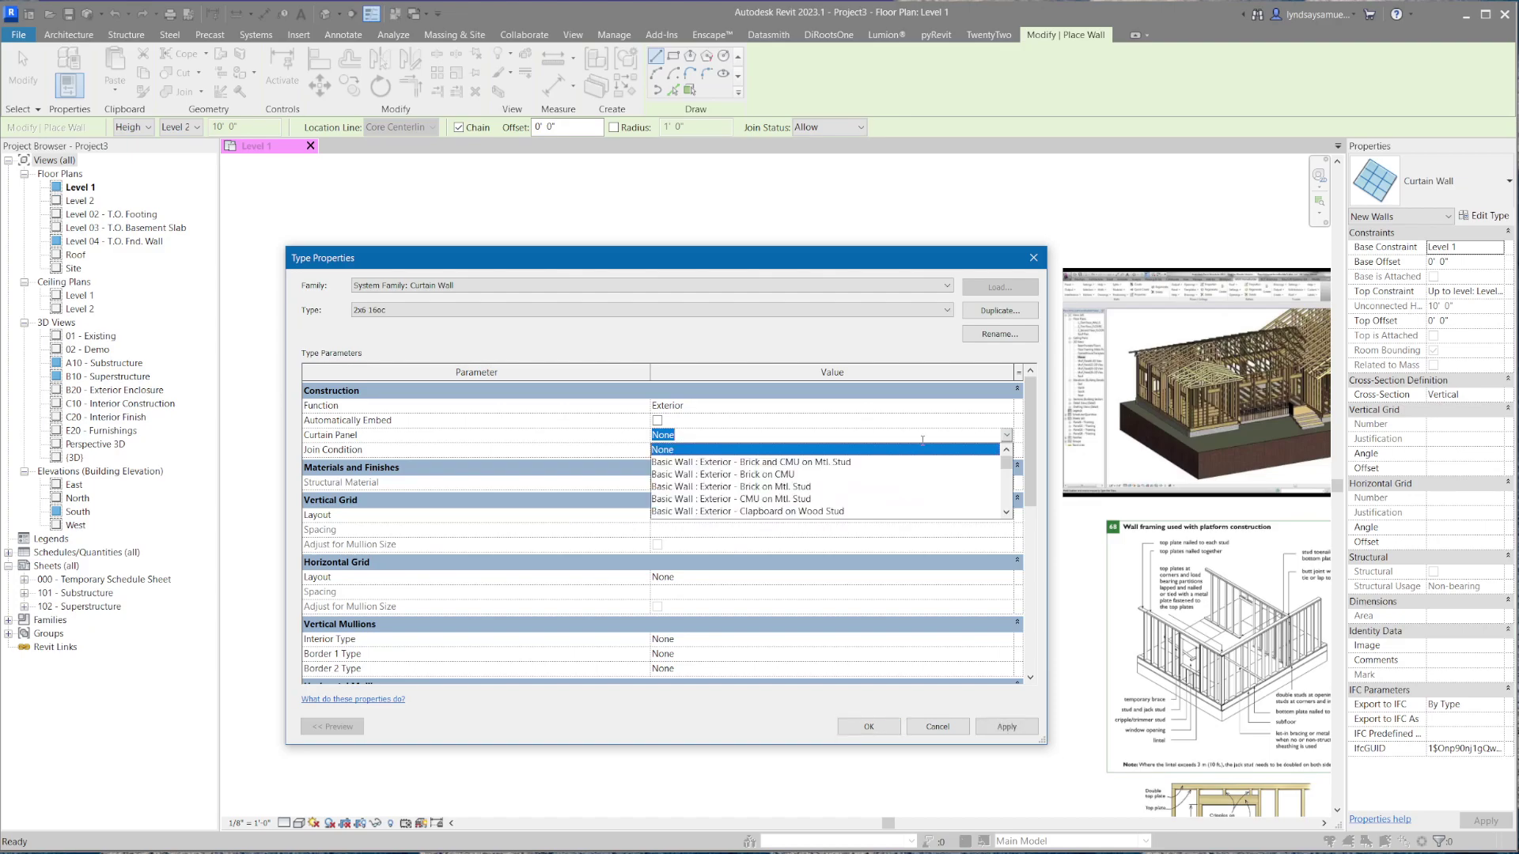
pyautogui.scroll(-8, 839, 476)
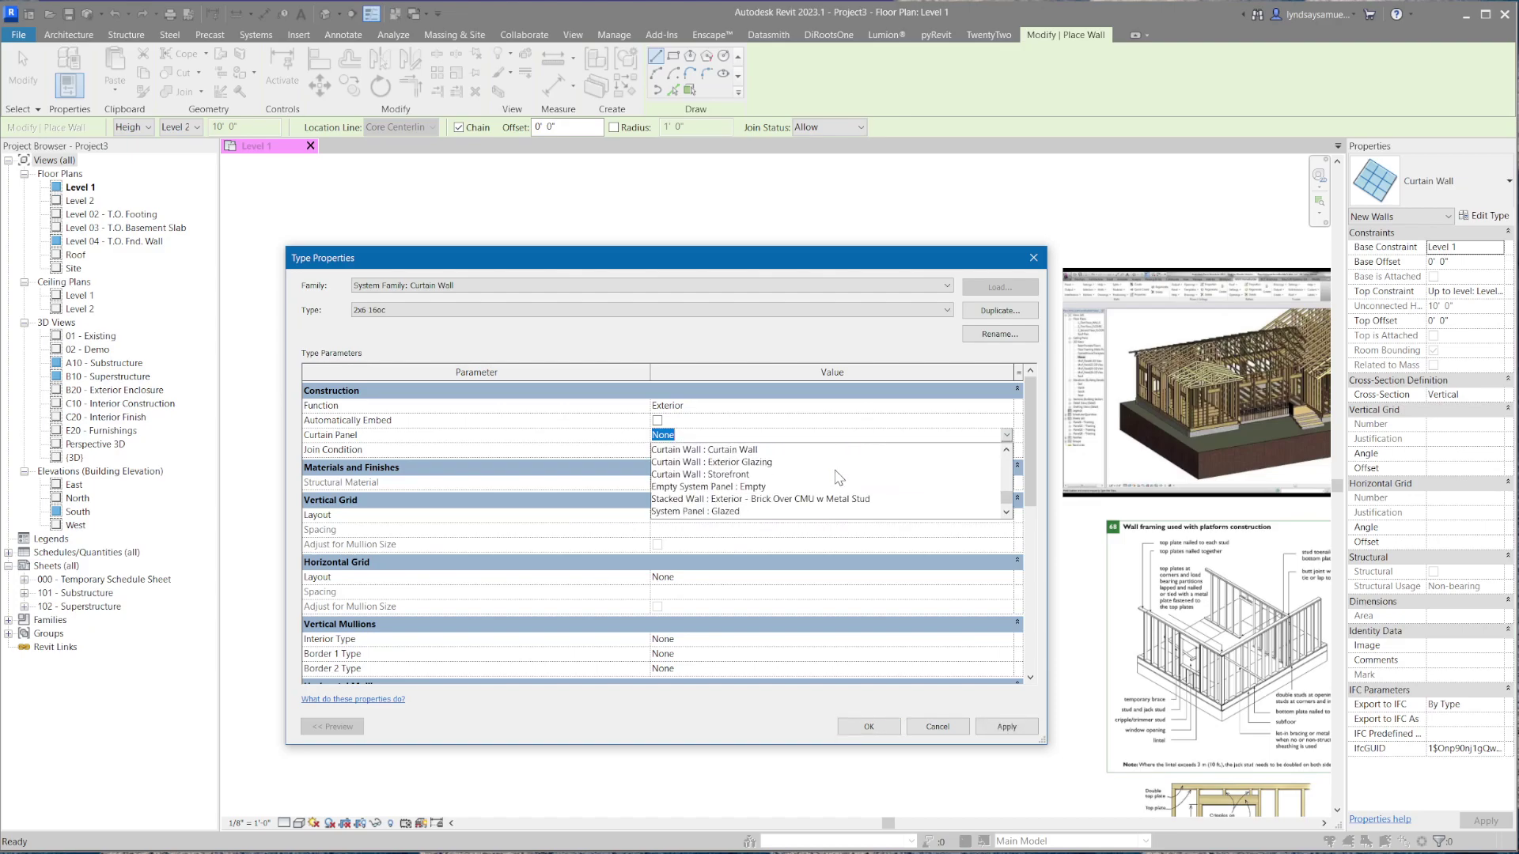
pyautogui.click(673, 475)
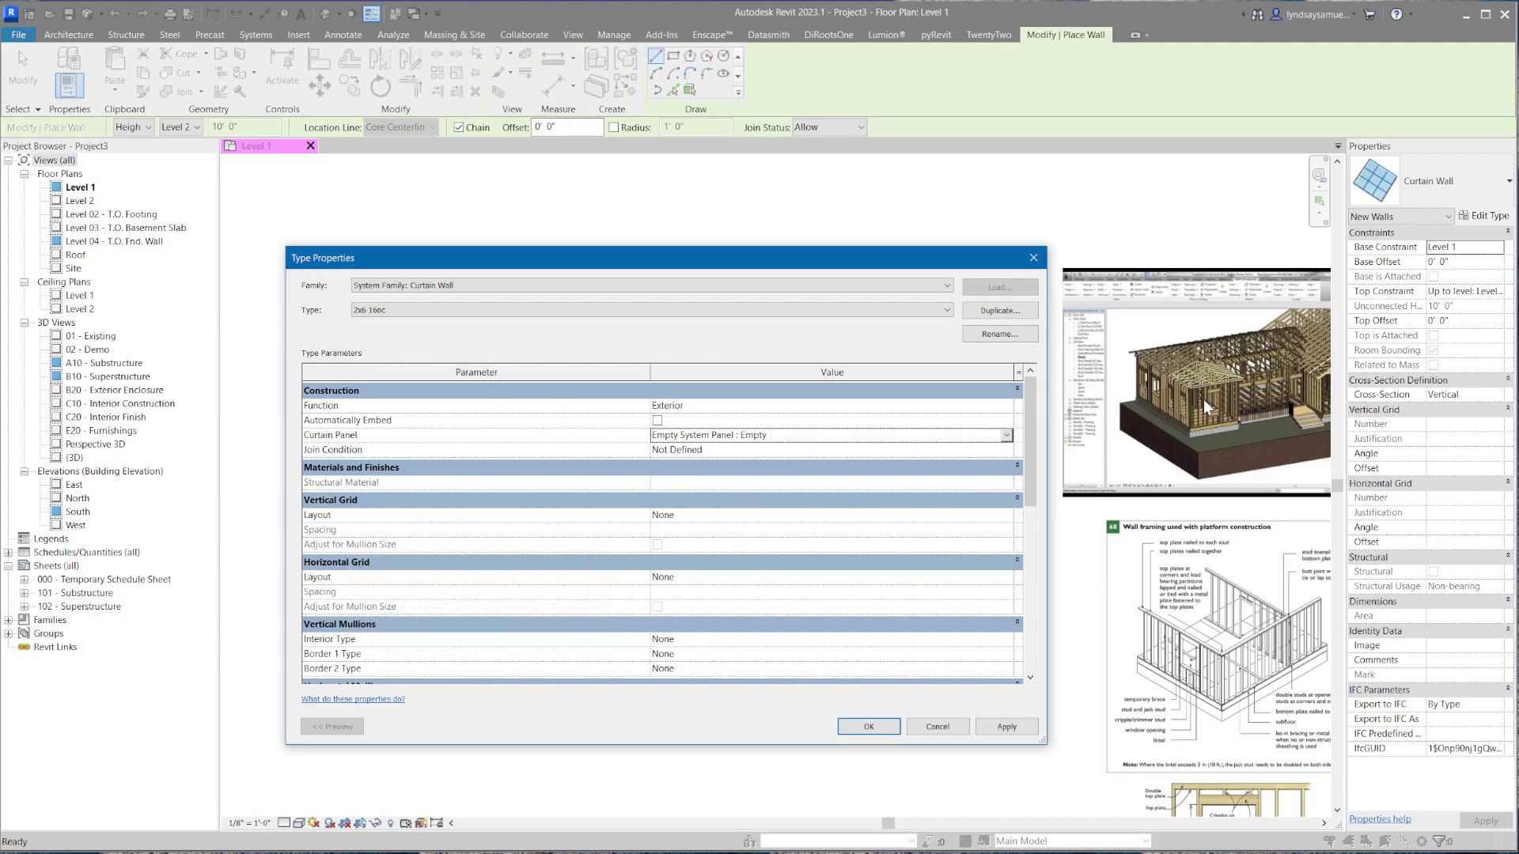
# - Set the type's vertical grid layout to Fixed Distance with a spacing of 16"
pyautogui.click(741, 516)
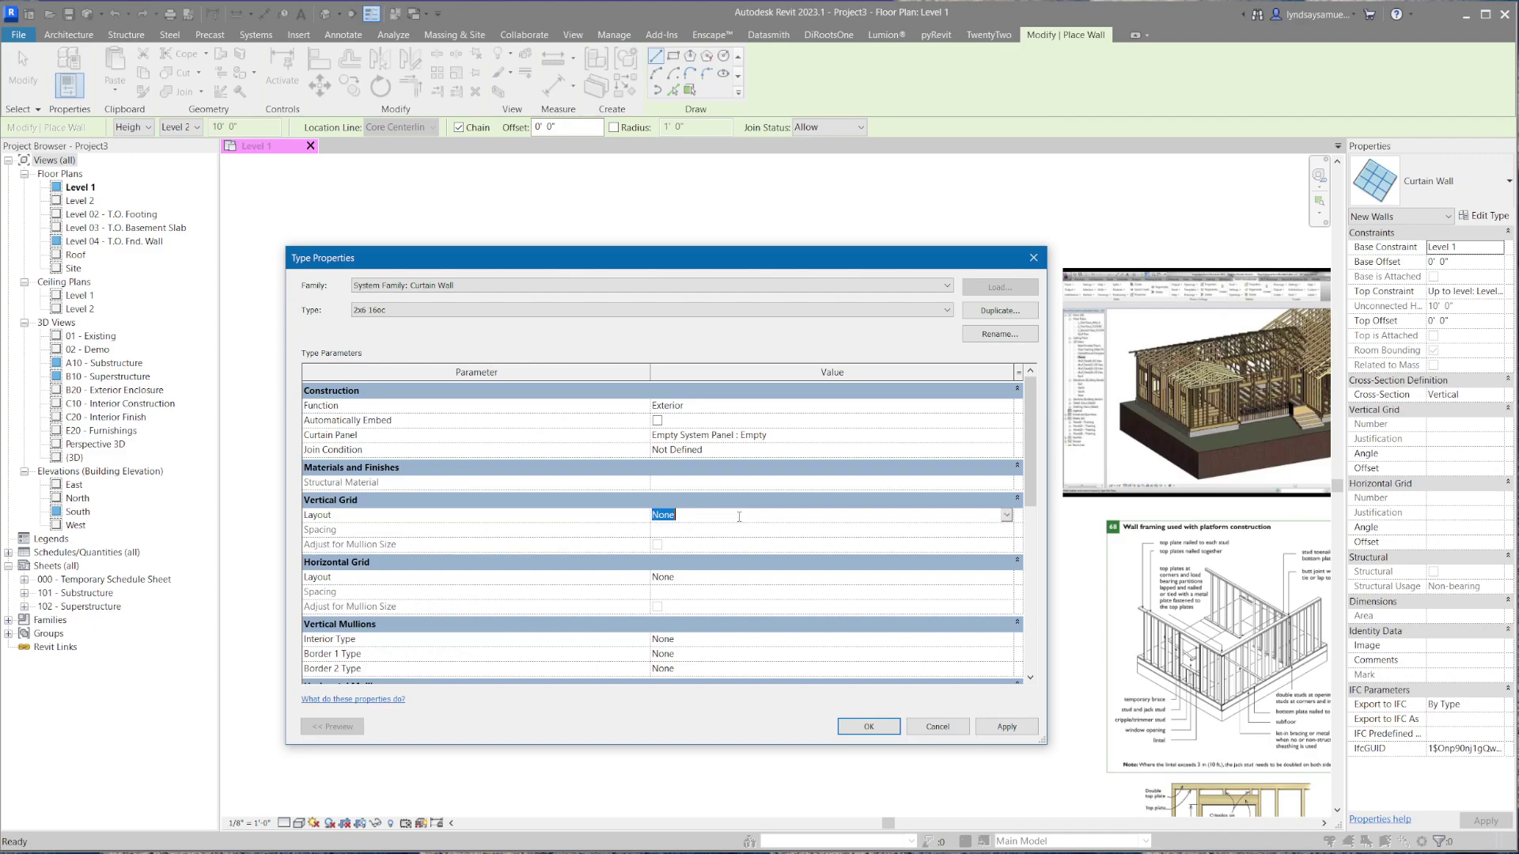
pyautogui.click(1004, 515)
pyautogui.click(703, 543)
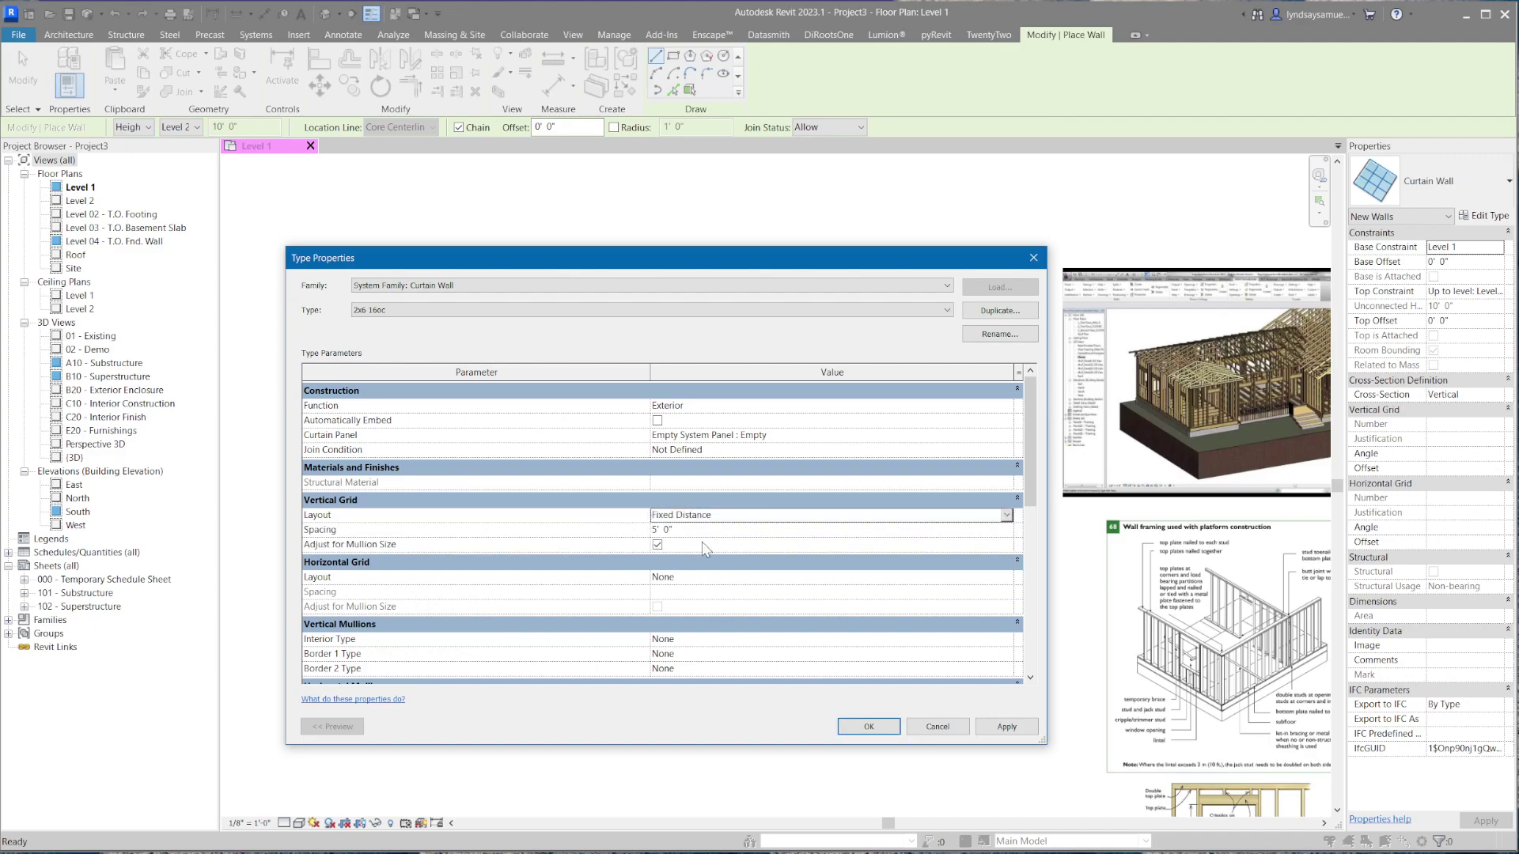
pyautogui.click(695, 532)
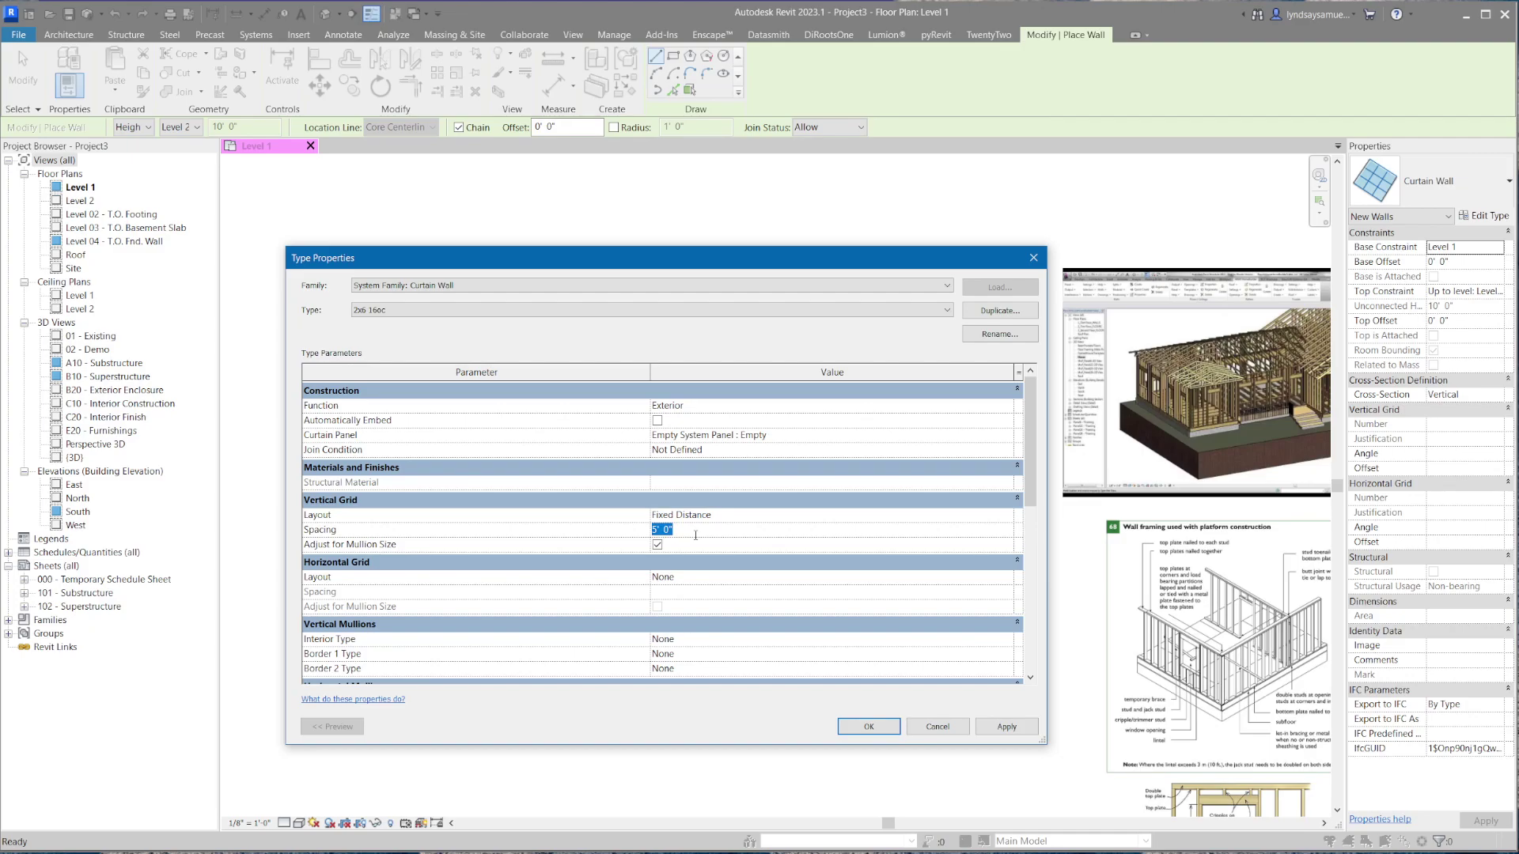
pyautogui.write('16"')
pyautogui.press('Return')
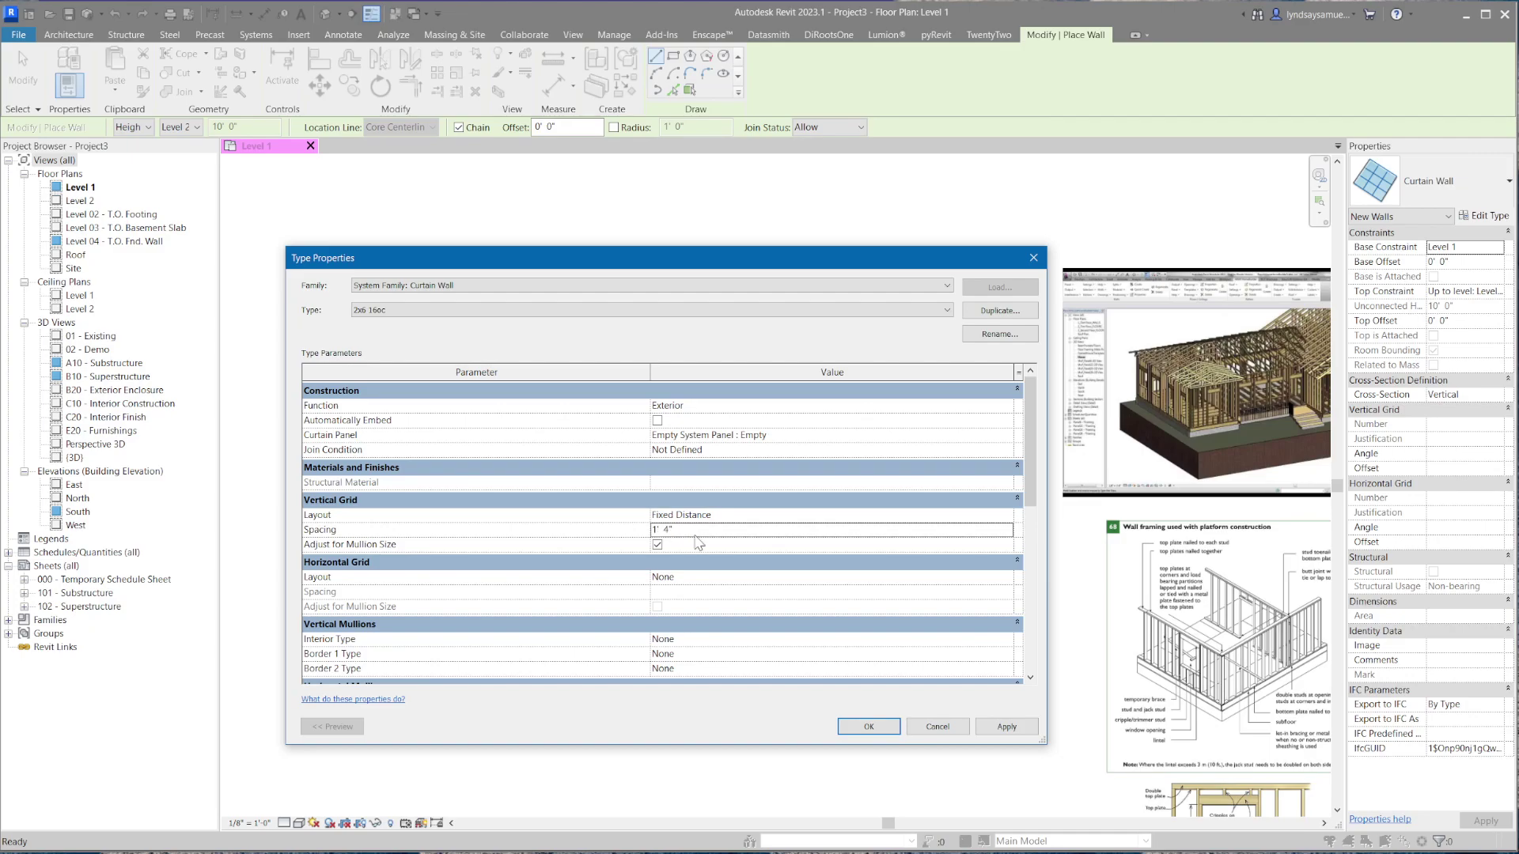
# - Set the 2x6 16oc type's interior vertical mullions to Rectangular Mullion : Rectangular Mullion 1 and accept the type changes
pyautogui.scroll(-1, 828, 552)
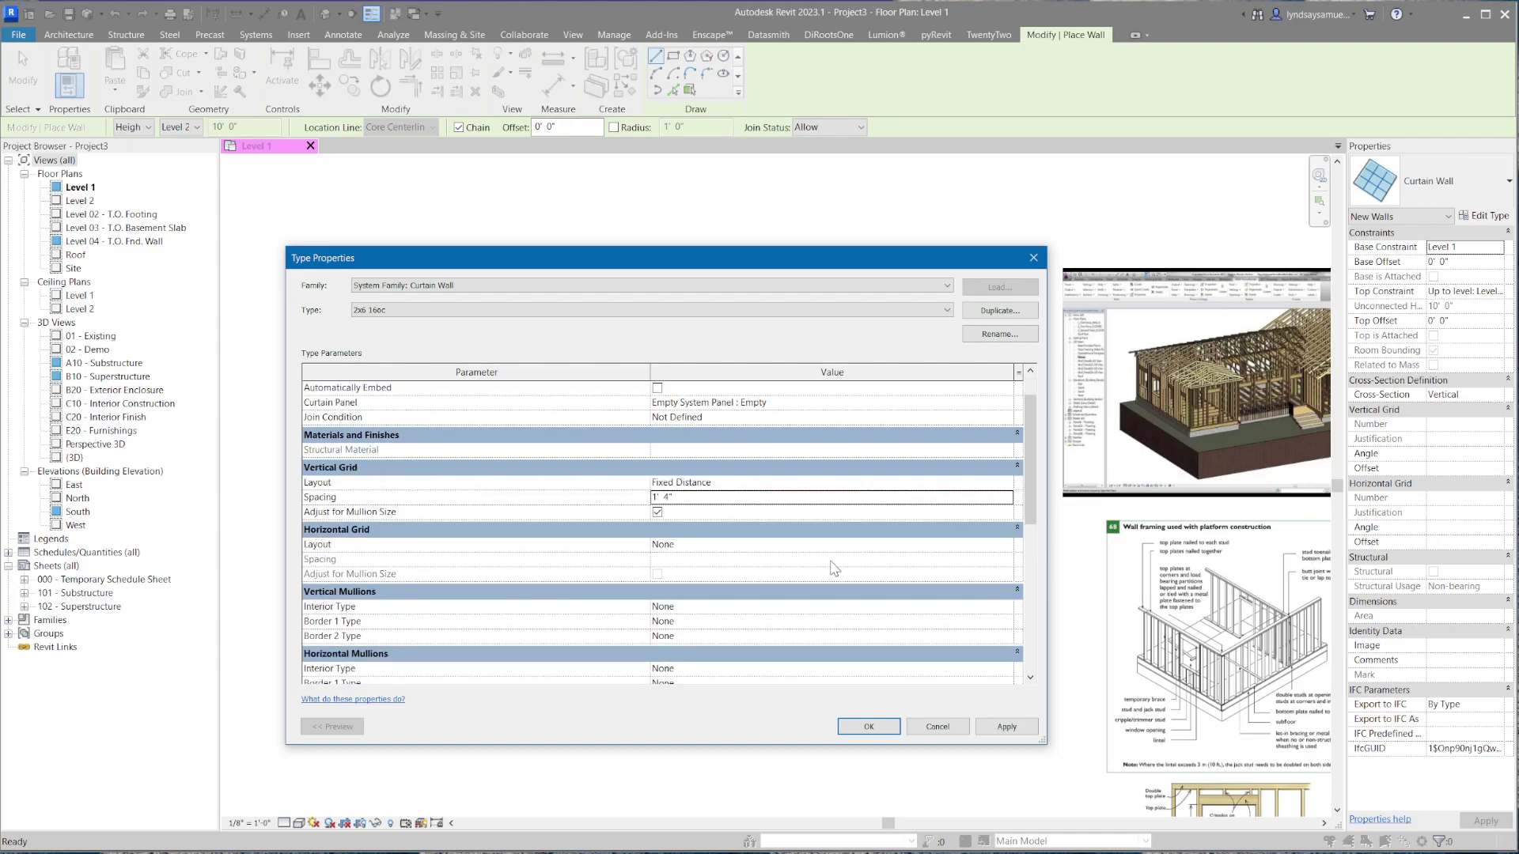
pyautogui.scroll(-2, 847, 530)
pyautogui.scroll(-2, 853, 535)
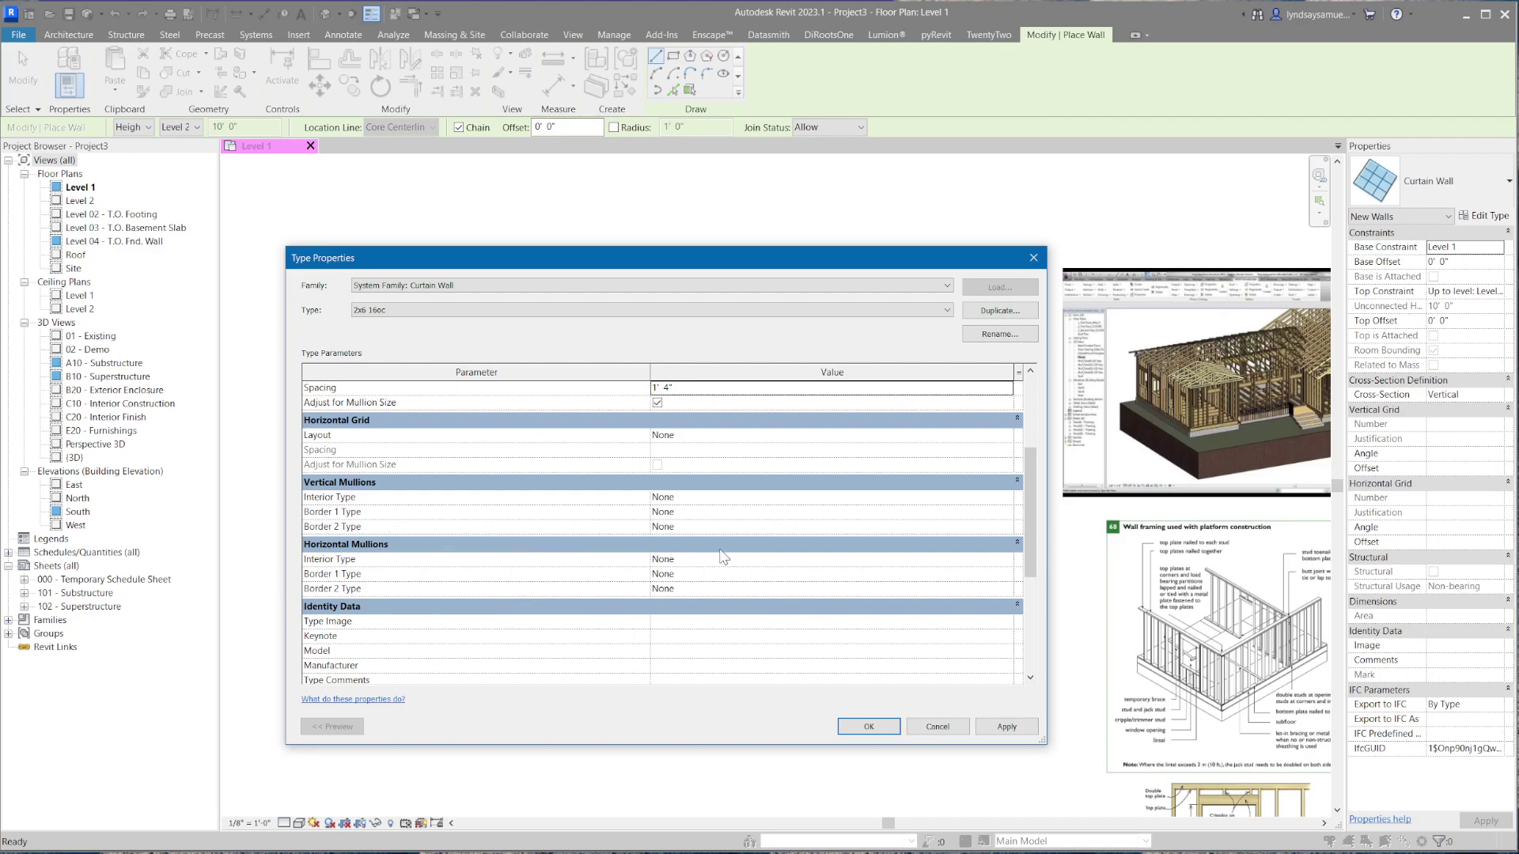
pyautogui.click(756, 501)
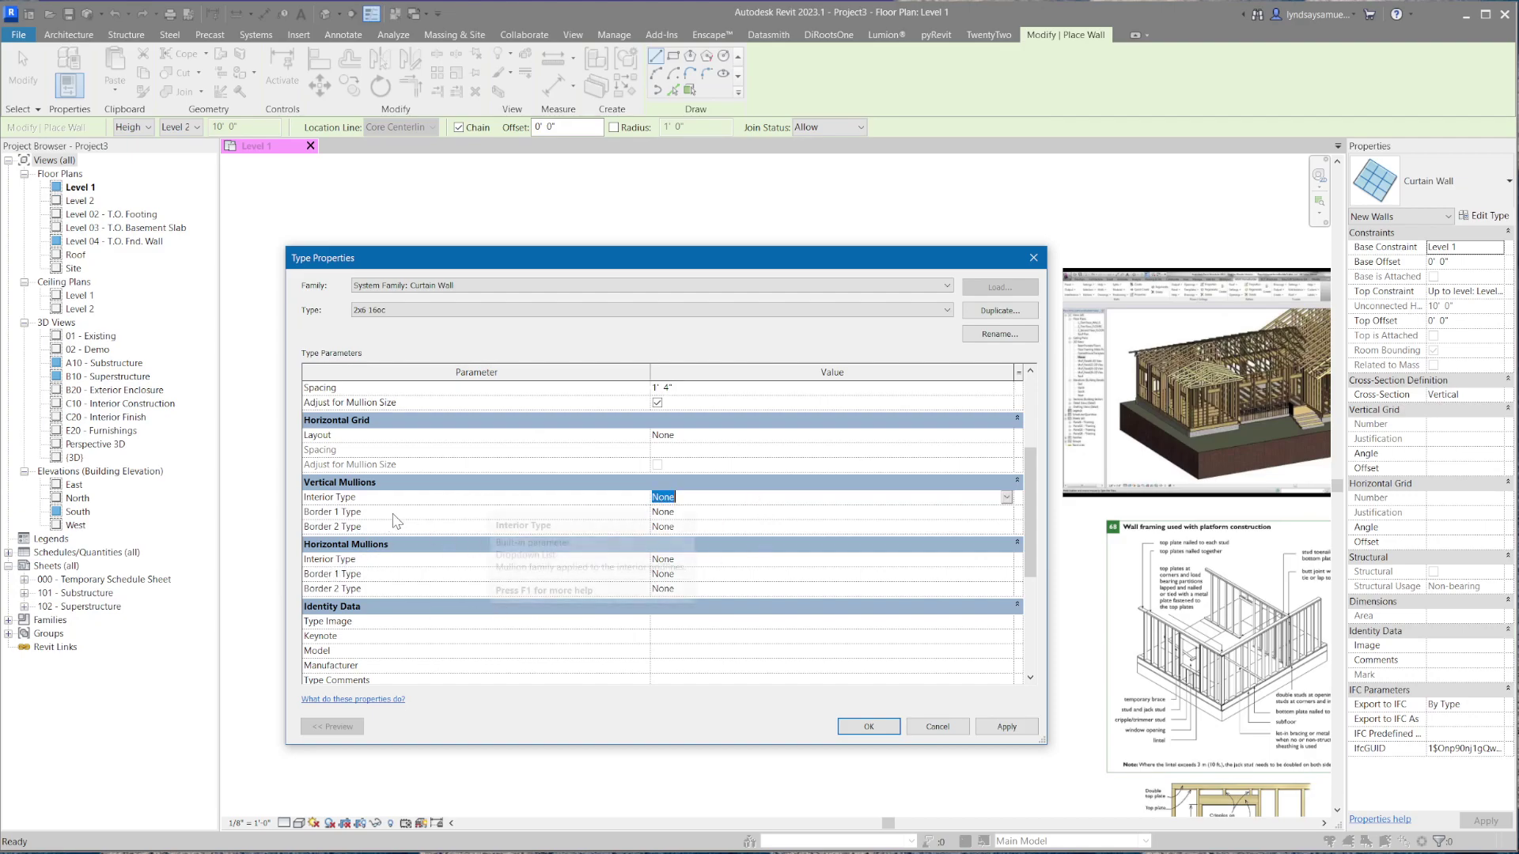
pyautogui.click(1006, 498)
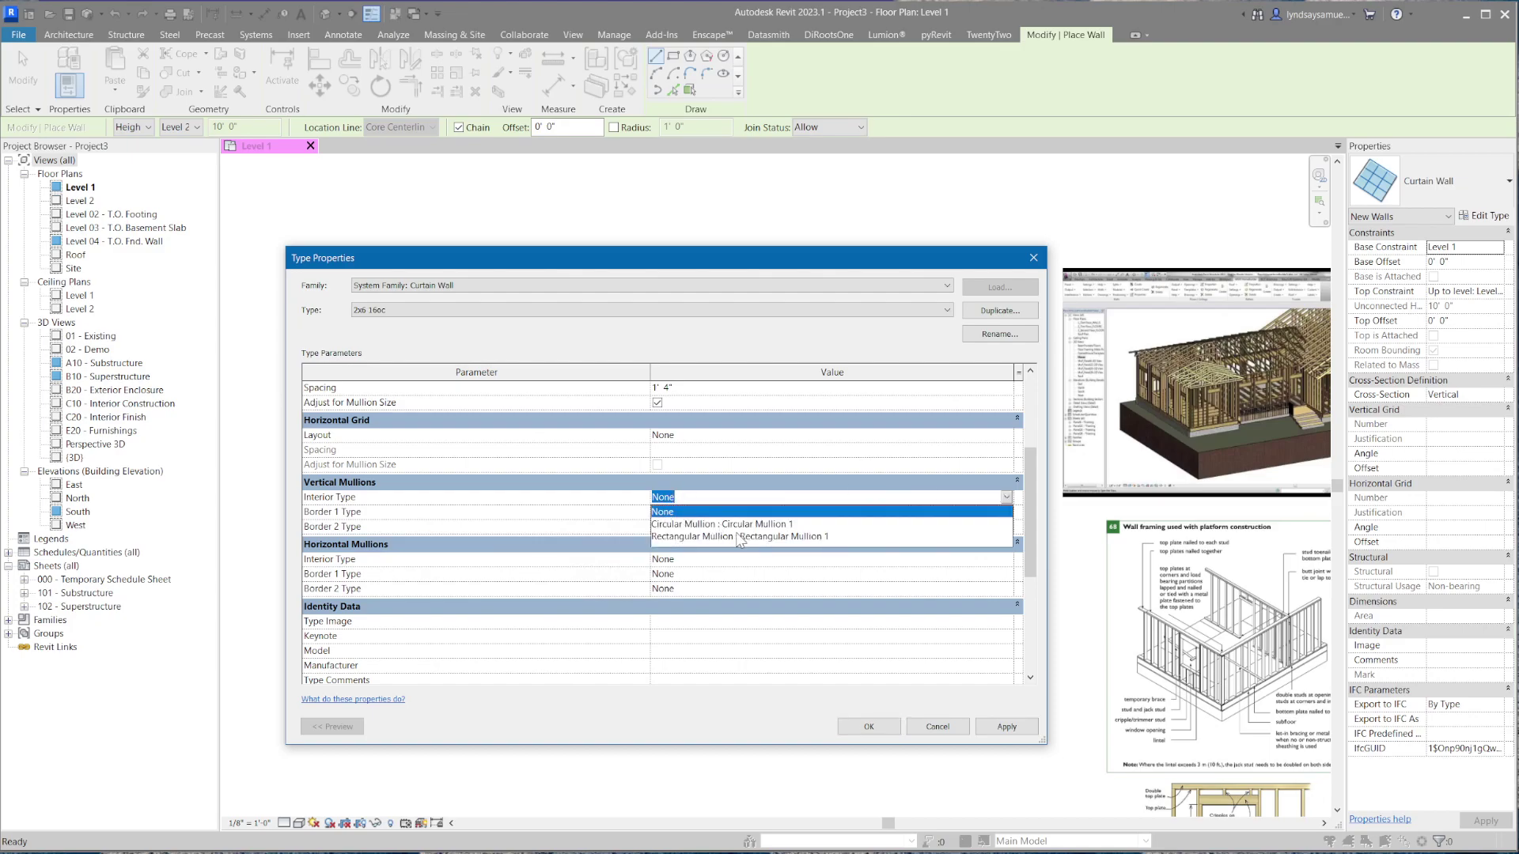
pyautogui.click(668, 537)
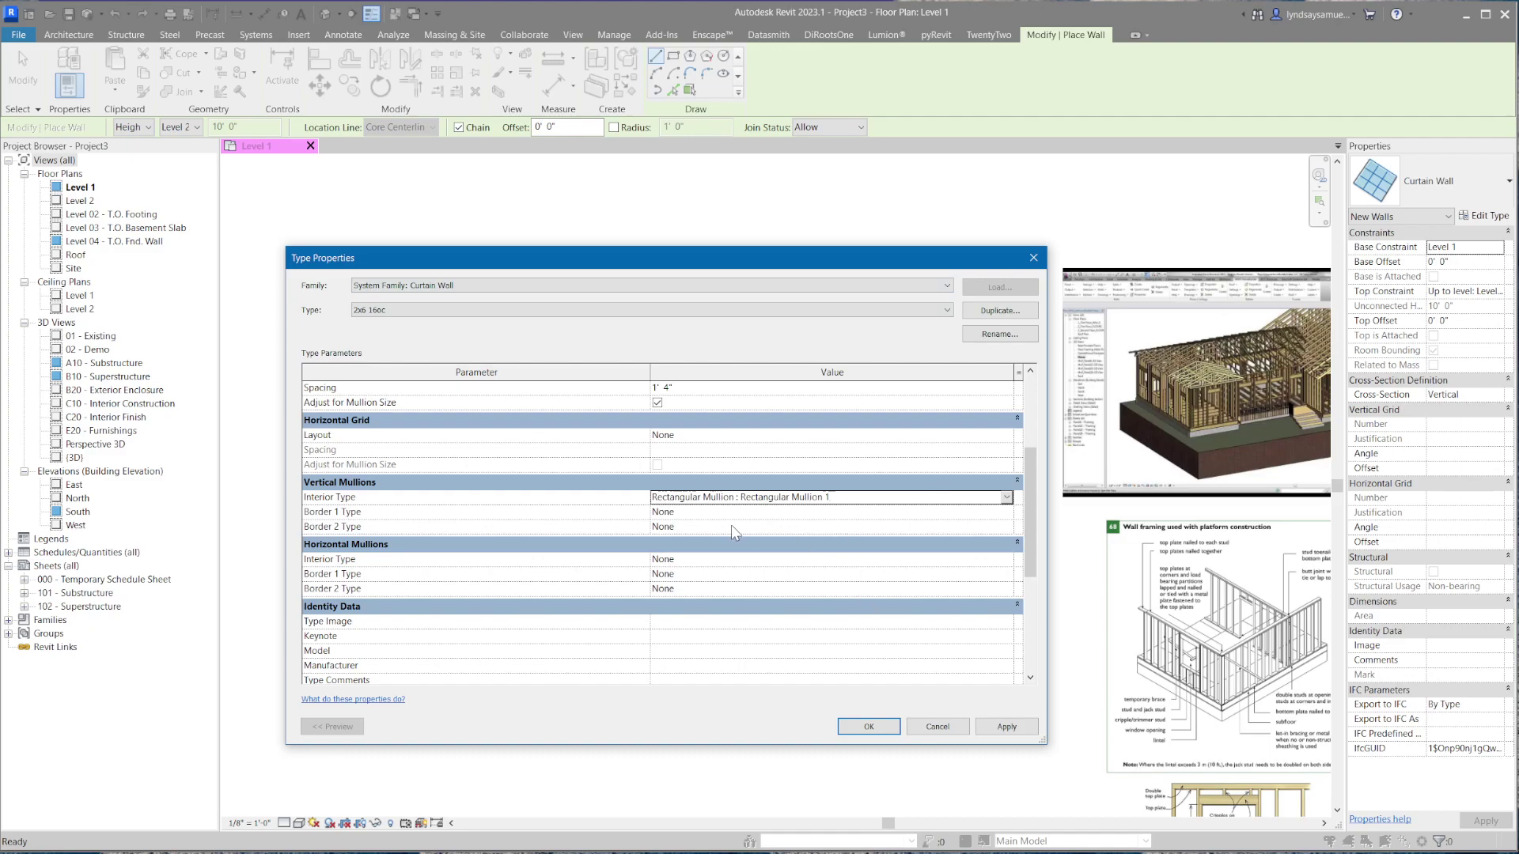
pyautogui.click(870, 727)
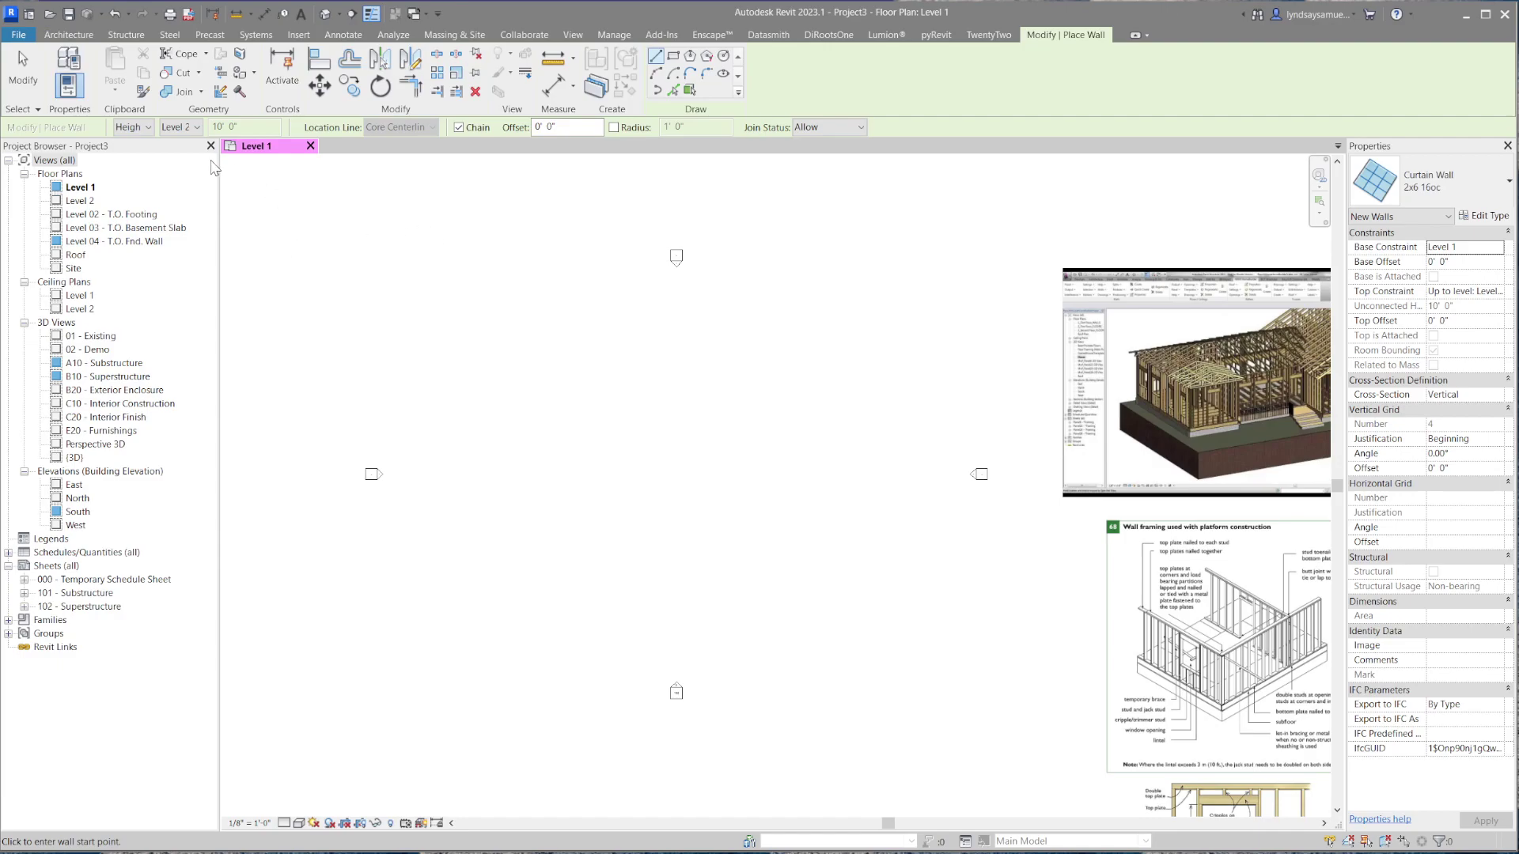
# - Set the new wall's top constraint to Unconnected with an unconnected height of 8' 1"
pyautogui.click(1478, 291)
pyautogui.click(1497, 292)
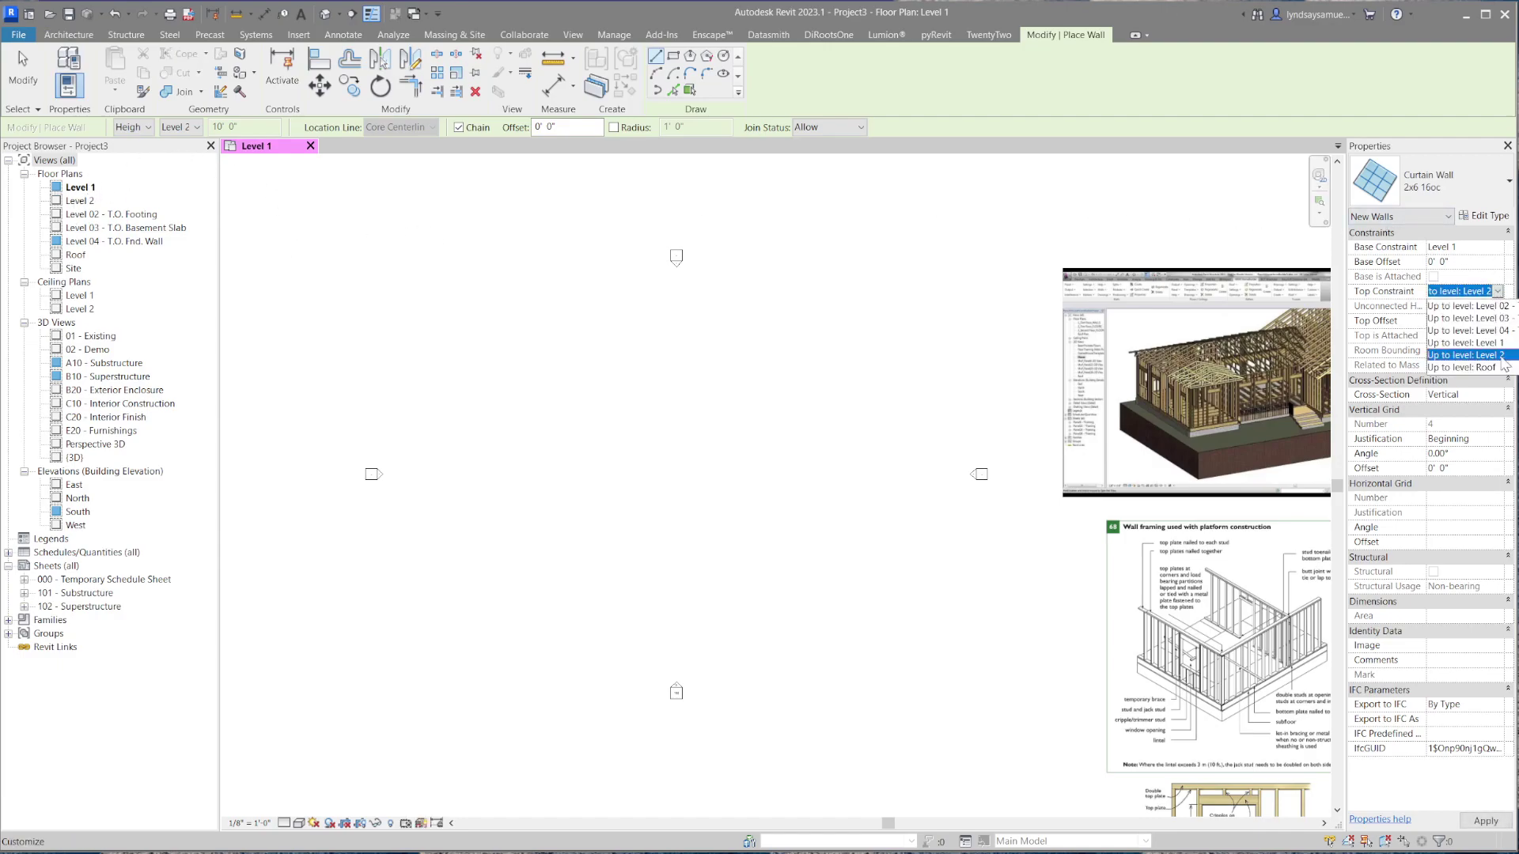
pyautogui.scroll(1, 1494, 360)
pyautogui.click(1462, 307)
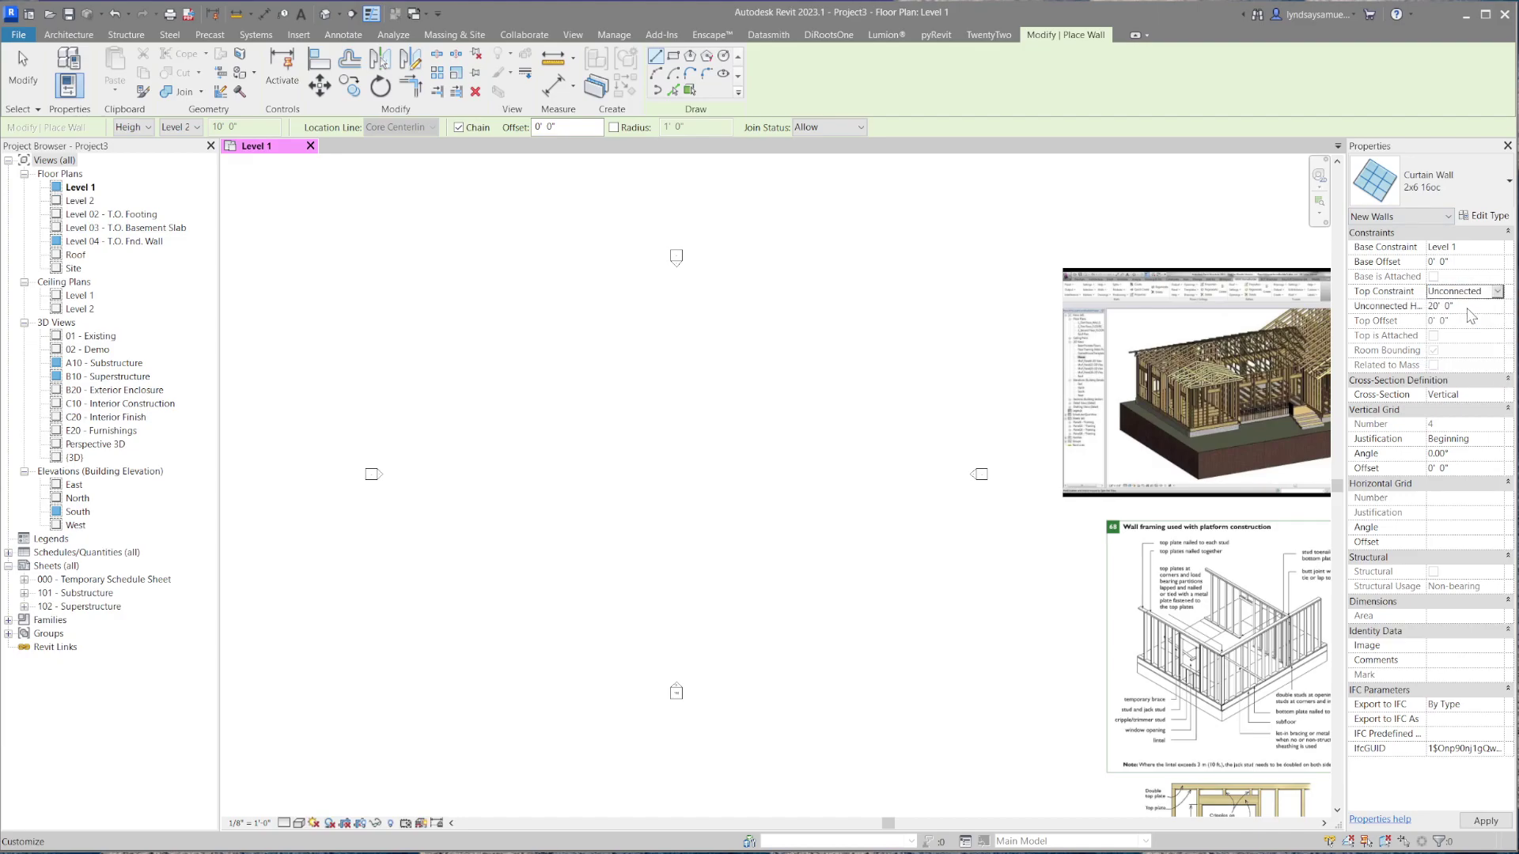
pyautogui.click(1468, 306)
pyautogui.write("8'1")
pyautogui.press('Return')
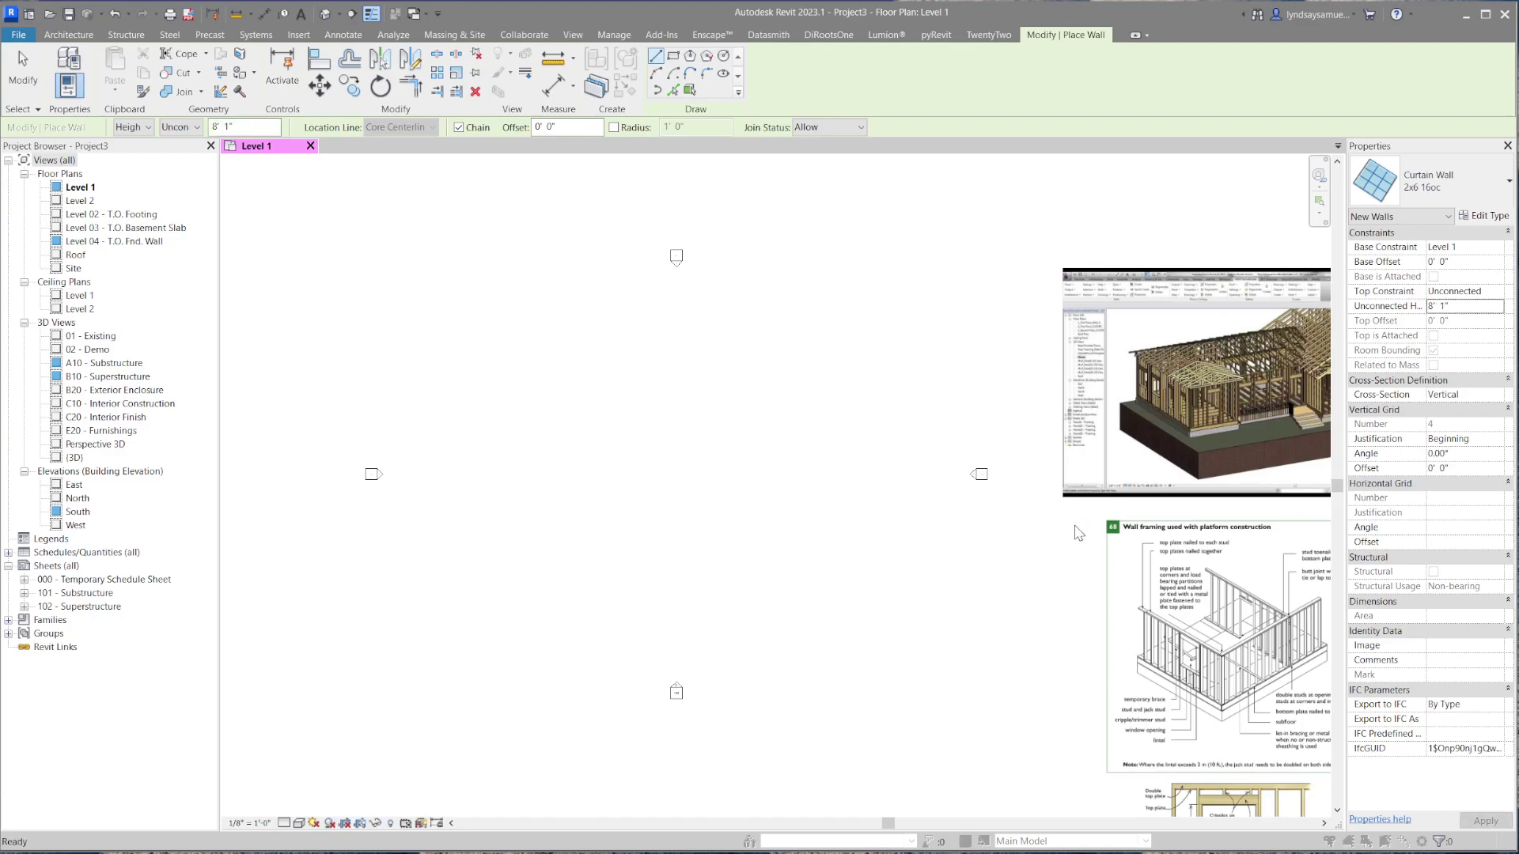
# - Draw a horizontal 20' long 2x6 16oc wall in the open area of the Level 1 plan and end the wall command
pyautogui.press('i')
pyautogui.press('m')
pyautogui.click(1176, 681)
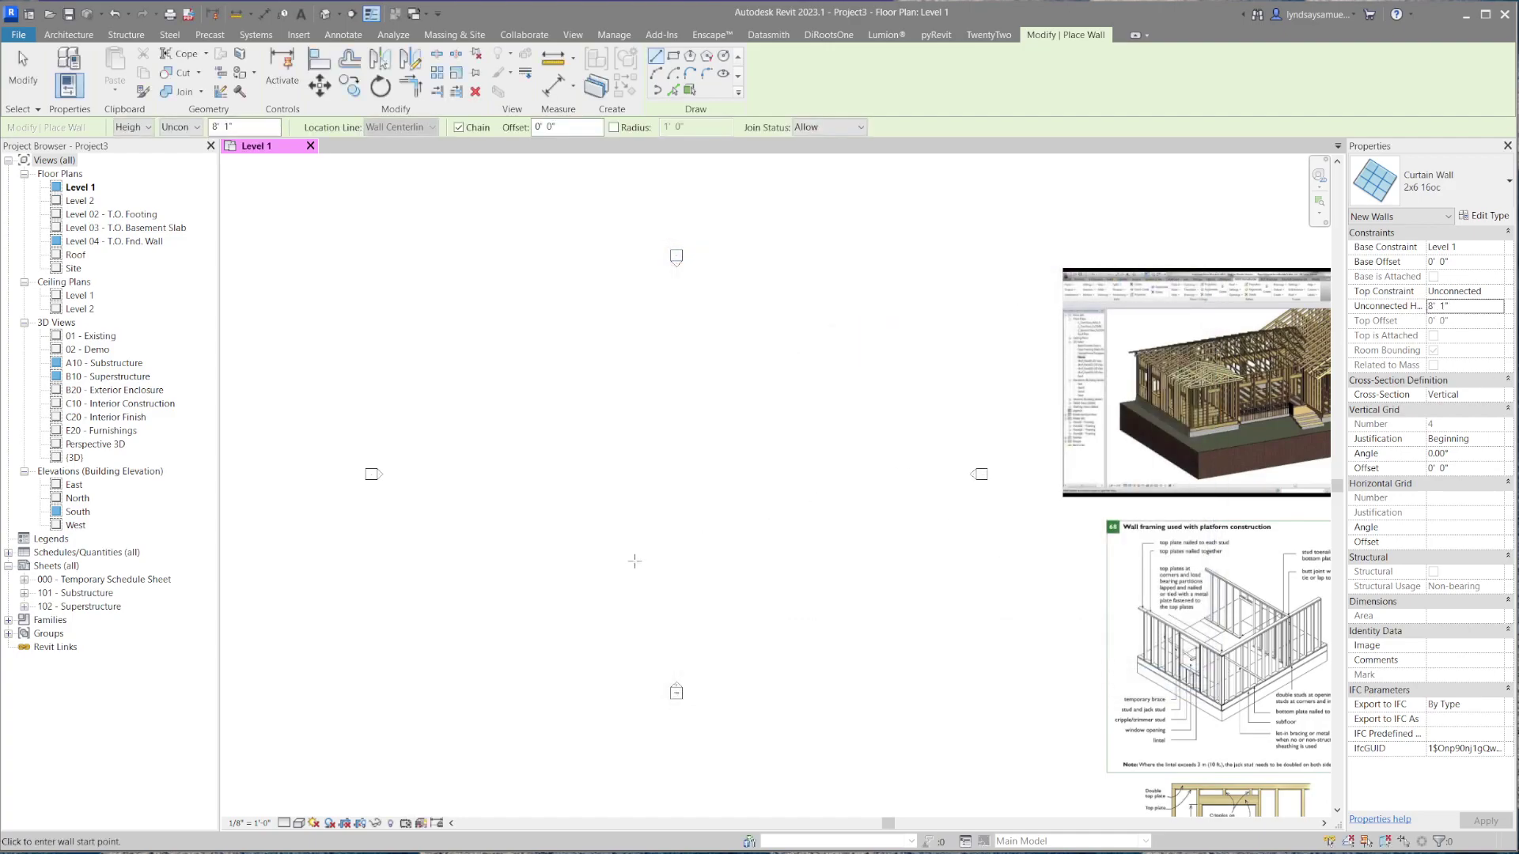
pyautogui.click(534, 454)
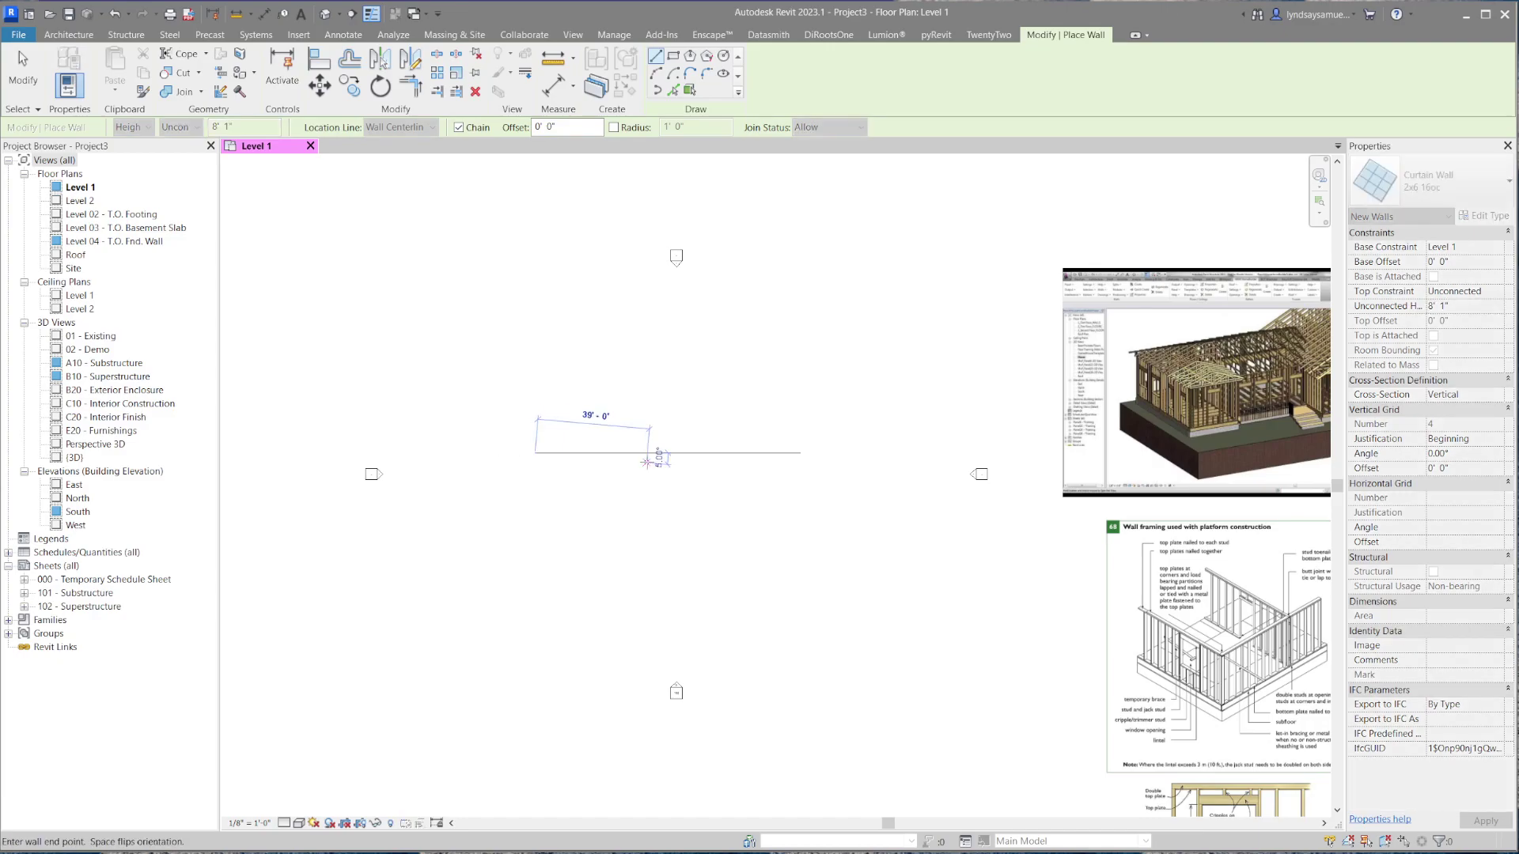
pyautogui.scroll(3, 637, 463)
pyautogui.moveTo(446, 439); pyautogui.dragTo(695, 458, button='middle')
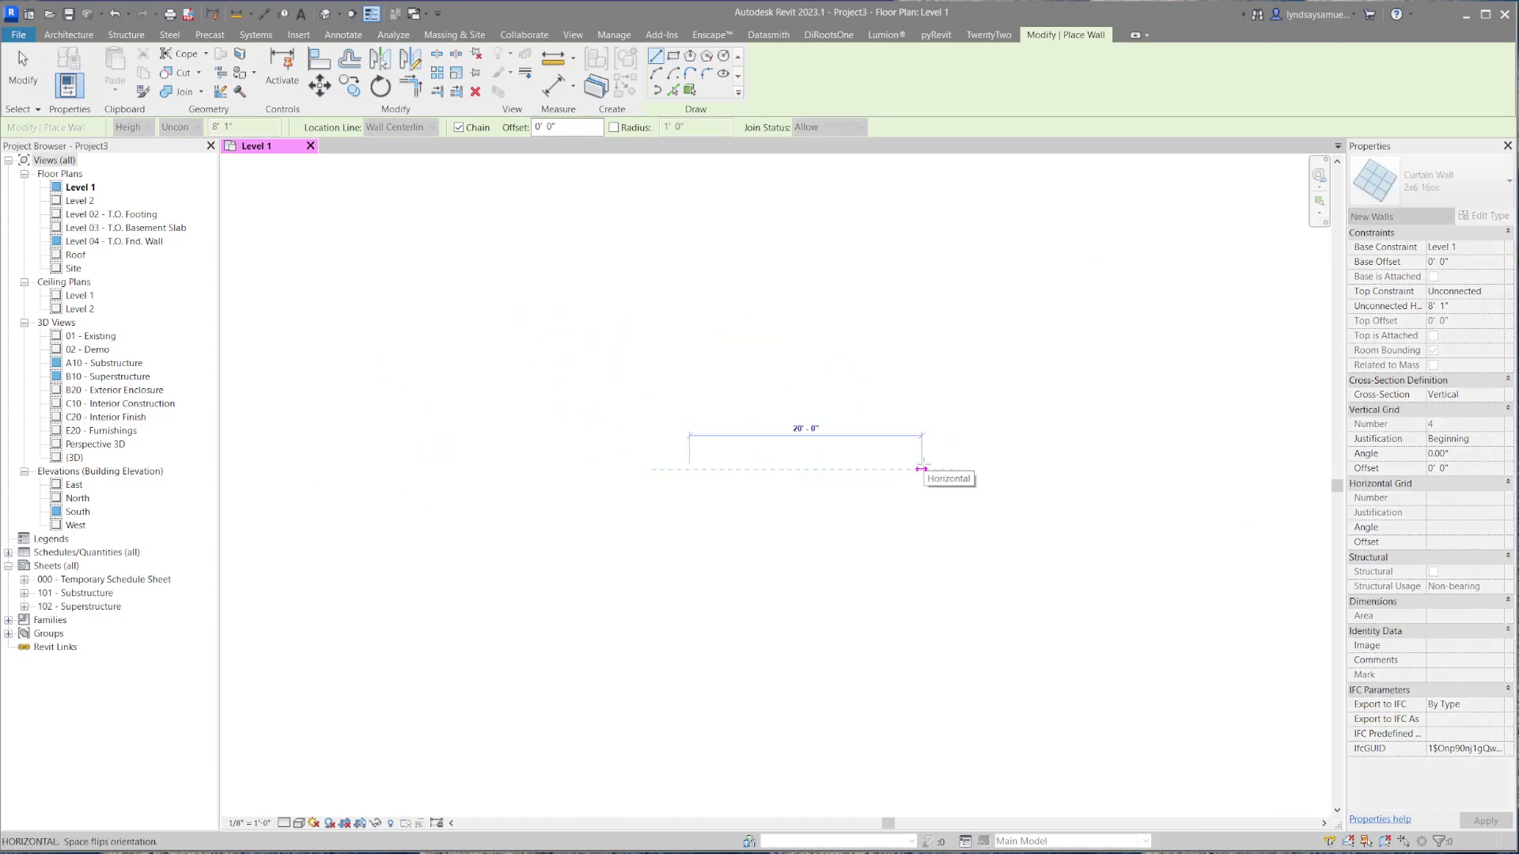
pyautogui.click(921, 469)
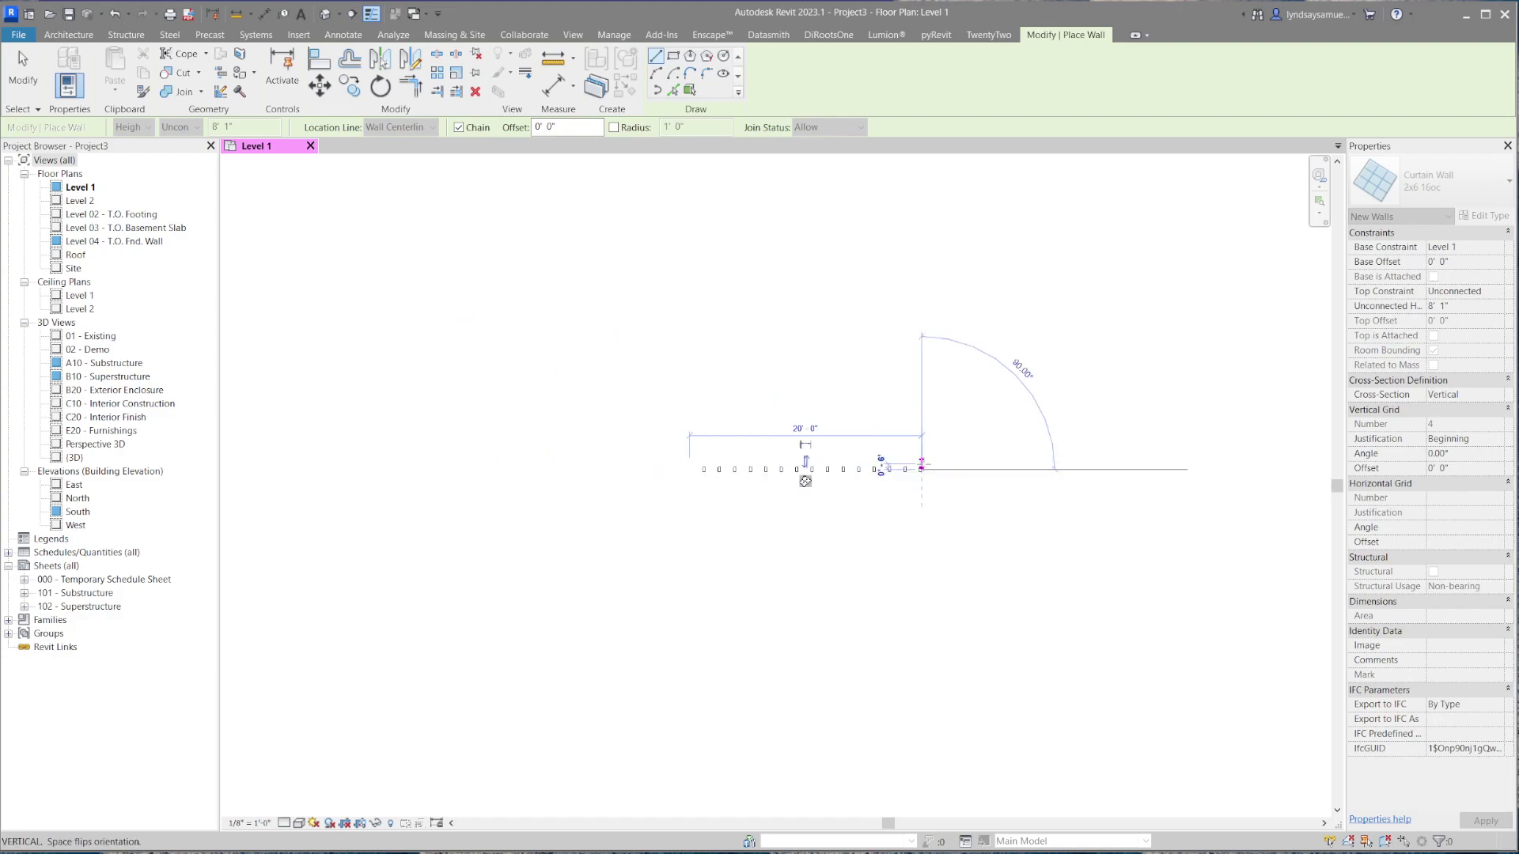
pyautogui.click(23, 71)
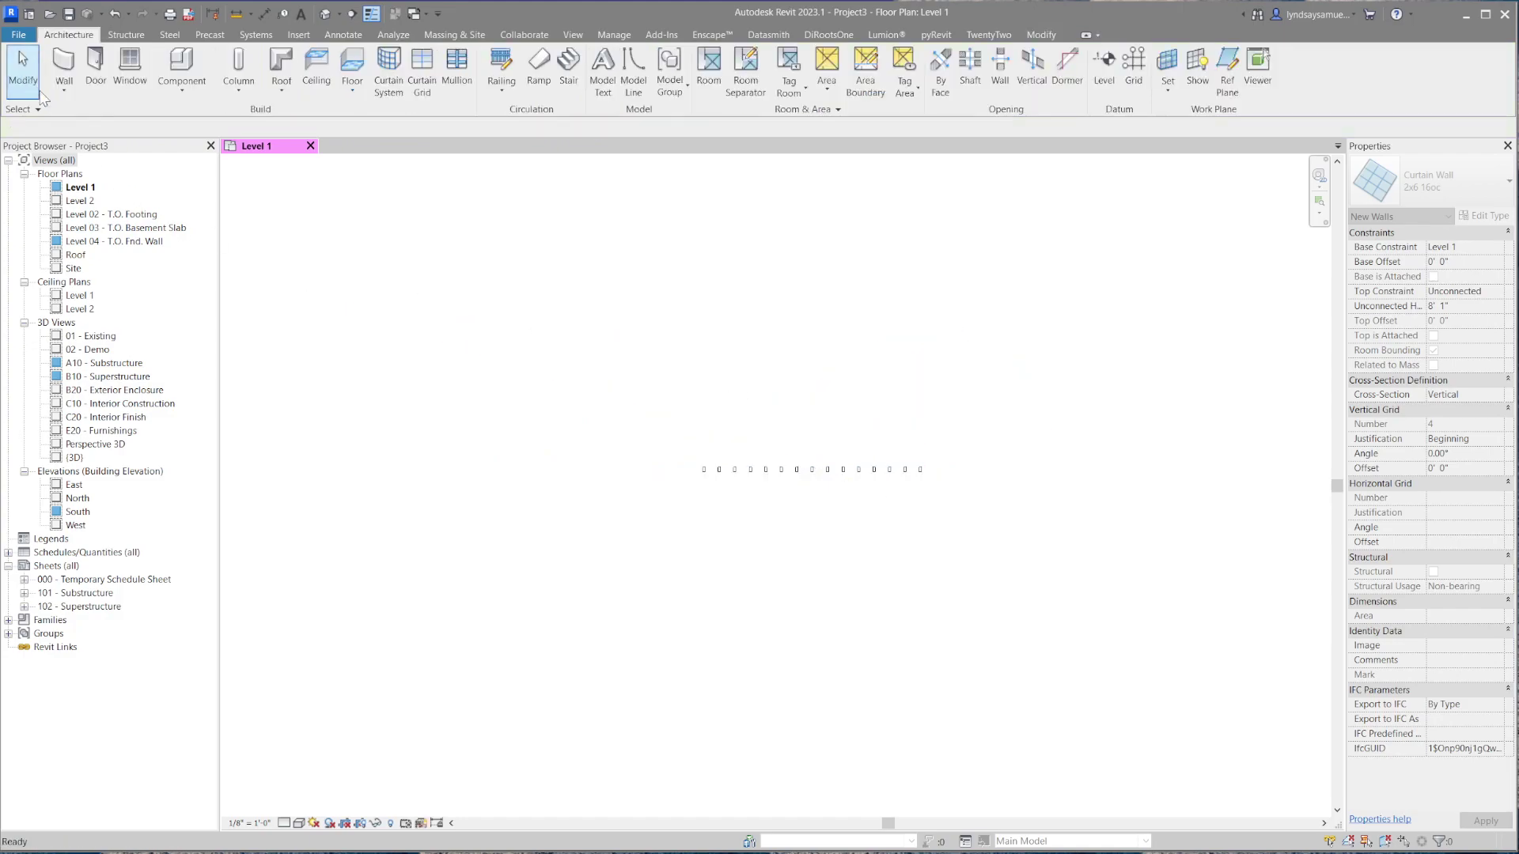
# - Display the Level 1 plan at 1/4" = 1'-0" scale with Fine detail level and the Shaded visual style
pyautogui.scroll(2, 847, 564)
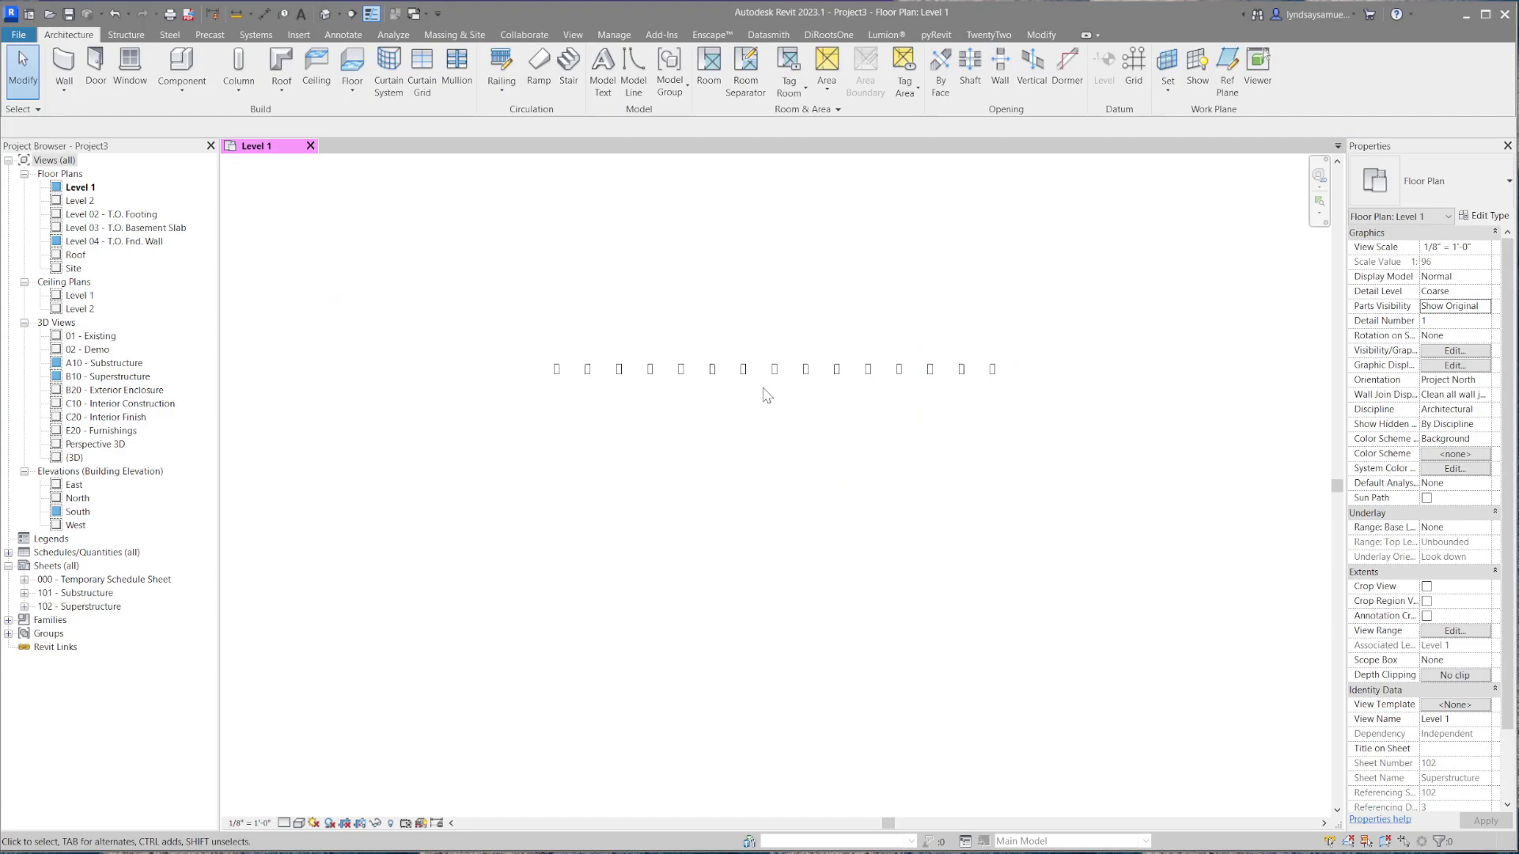
pyautogui.click(244, 823)
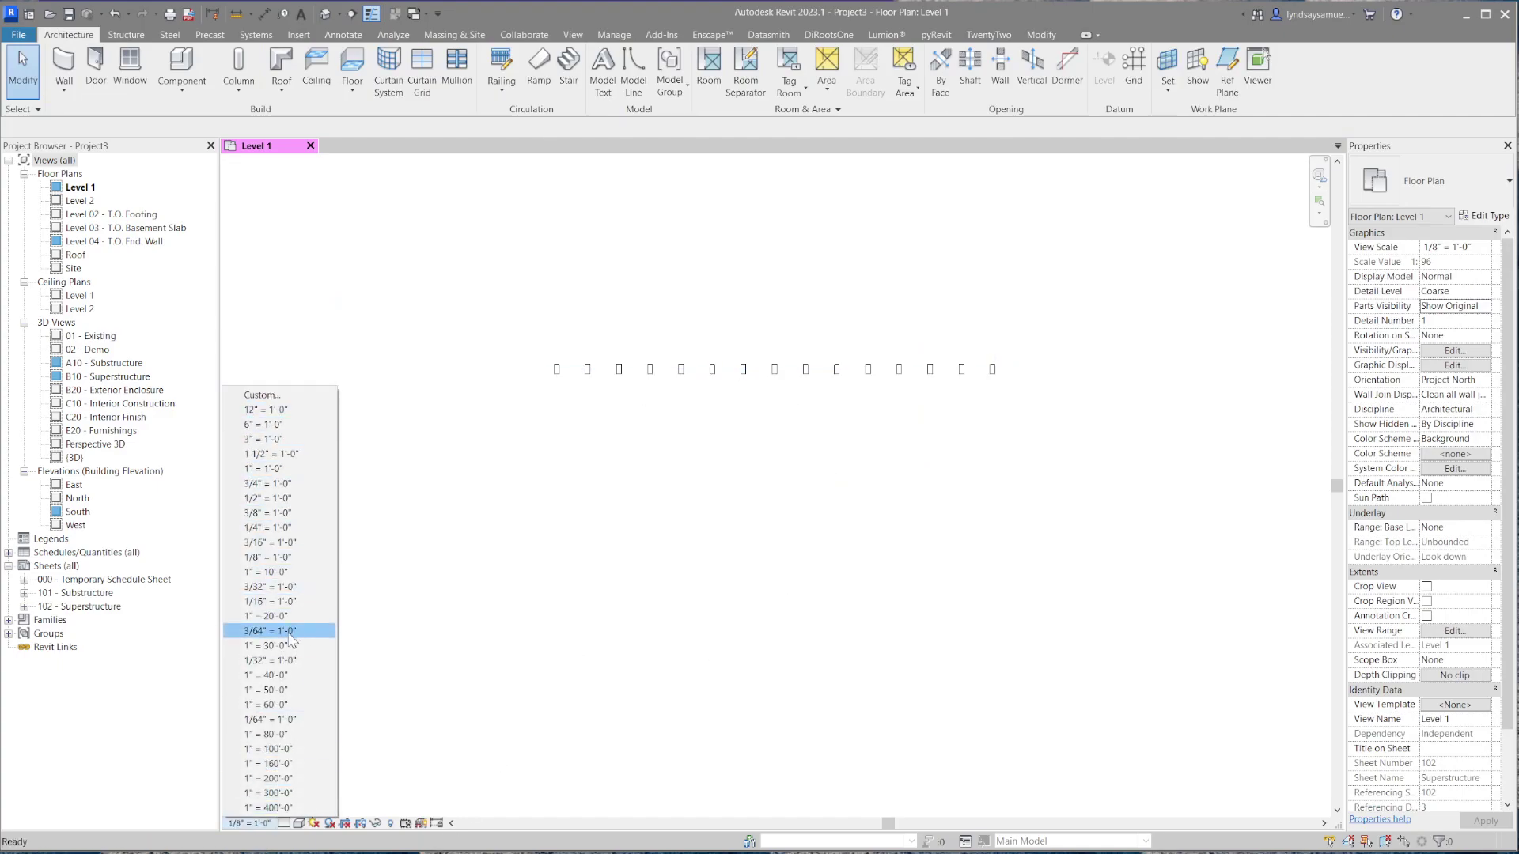
pyautogui.click(313, 527)
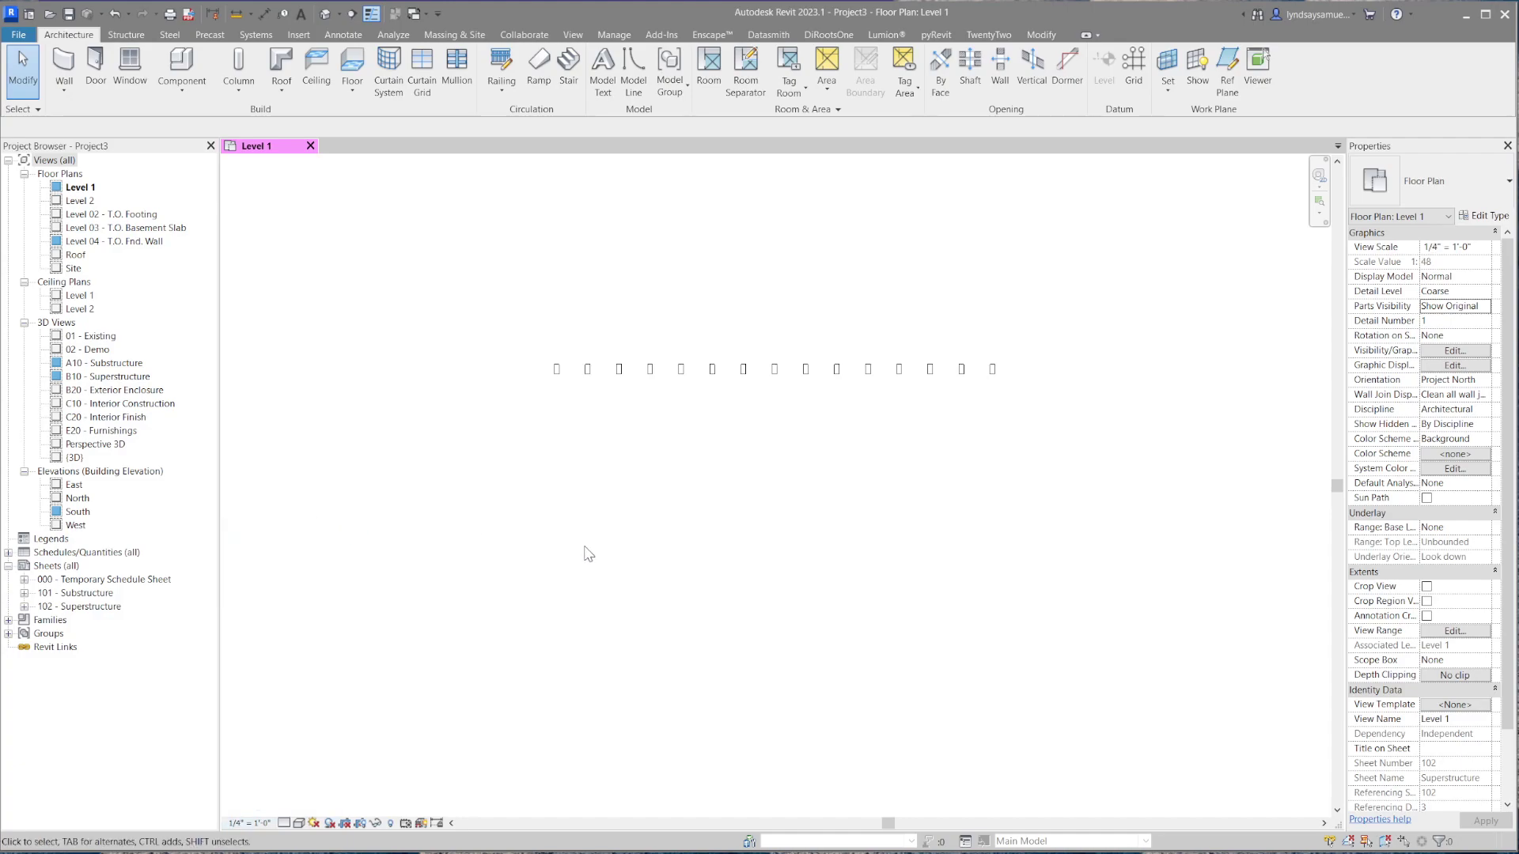
pyautogui.click(283, 823)
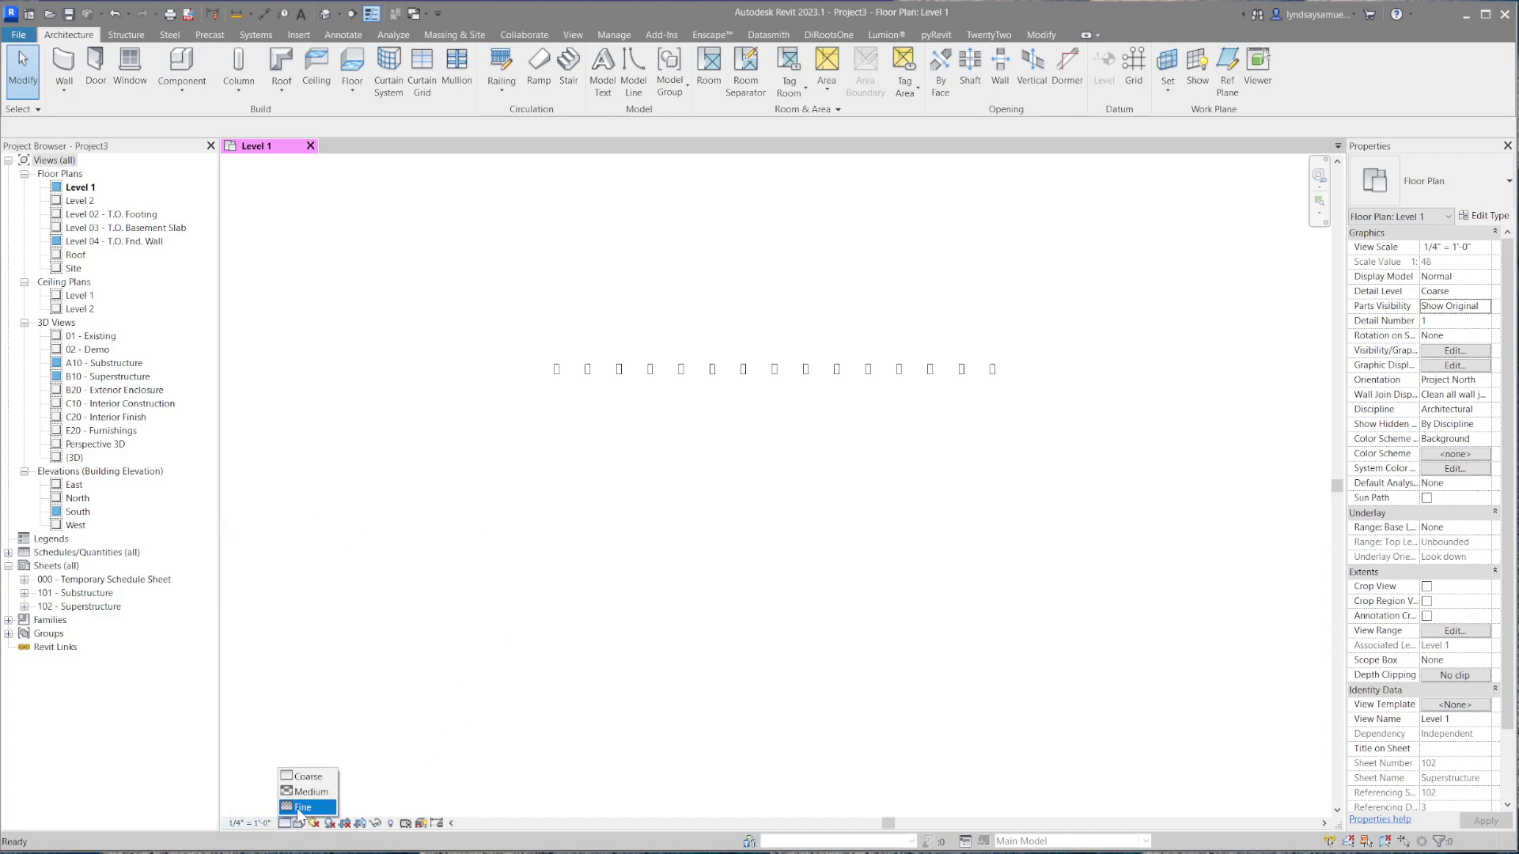
pyautogui.click(305, 807)
pyautogui.click(299, 823)
pyautogui.click(325, 777)
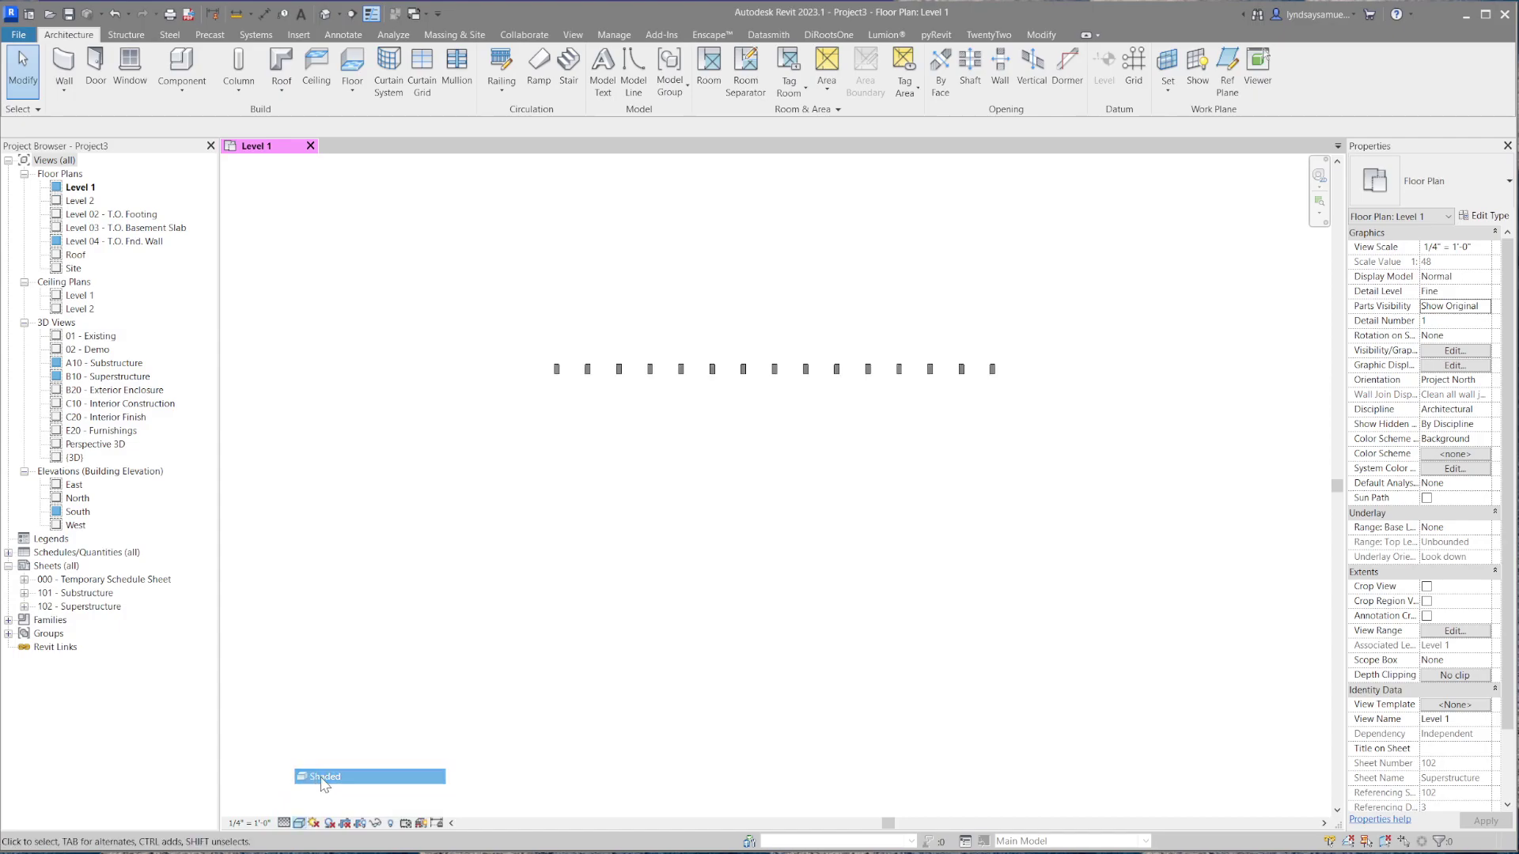
pyautogui.scroll(2, 928, 515)
pyautogui.scroll(1, 928, 515)
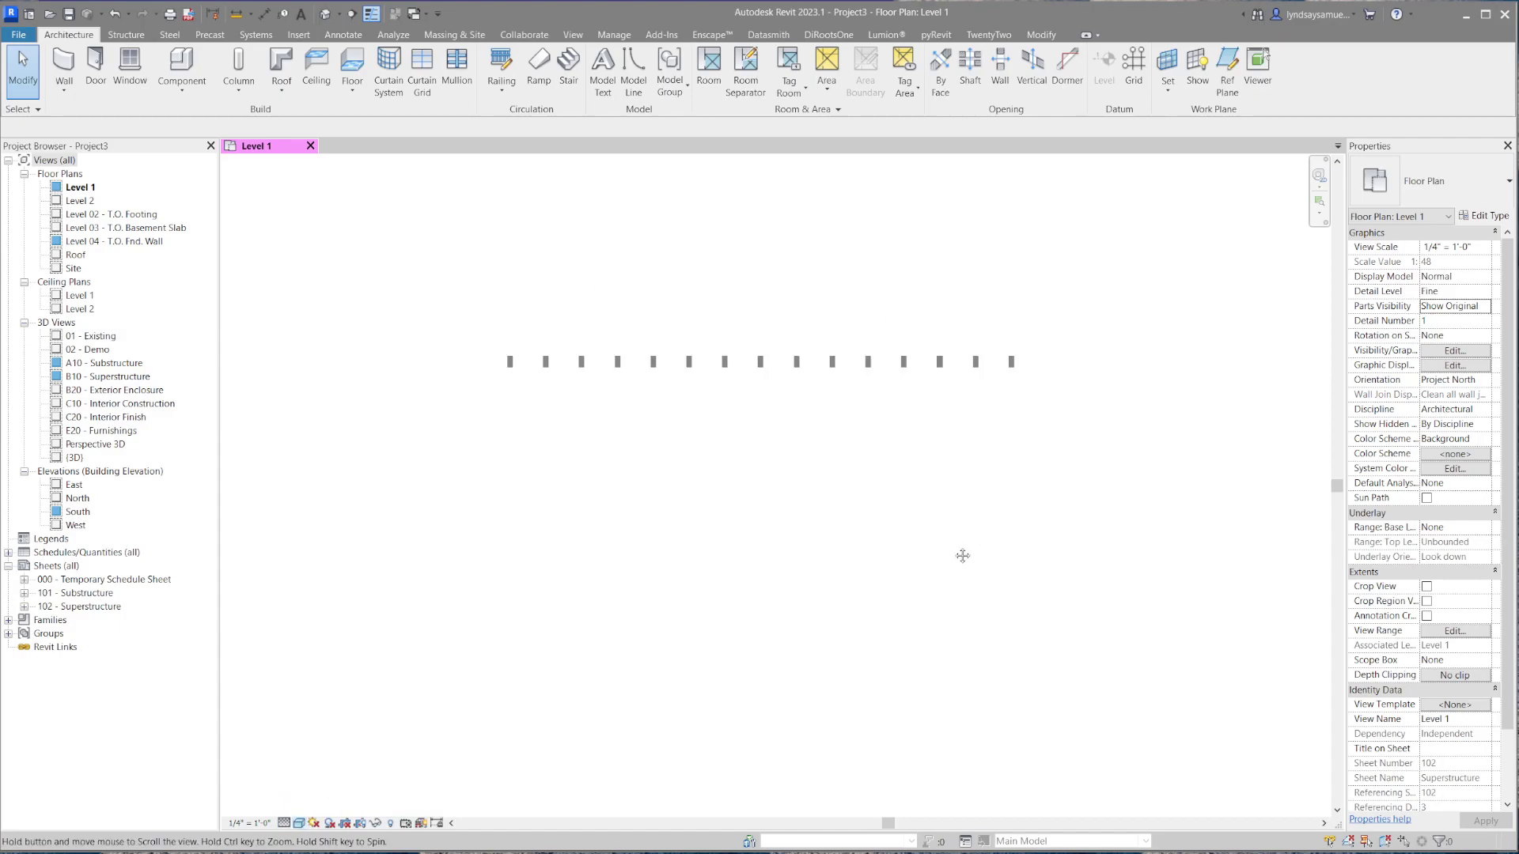
pyautogui.moveTo(962, 556); pyautogui.dragTo(974, 582, button='middle')
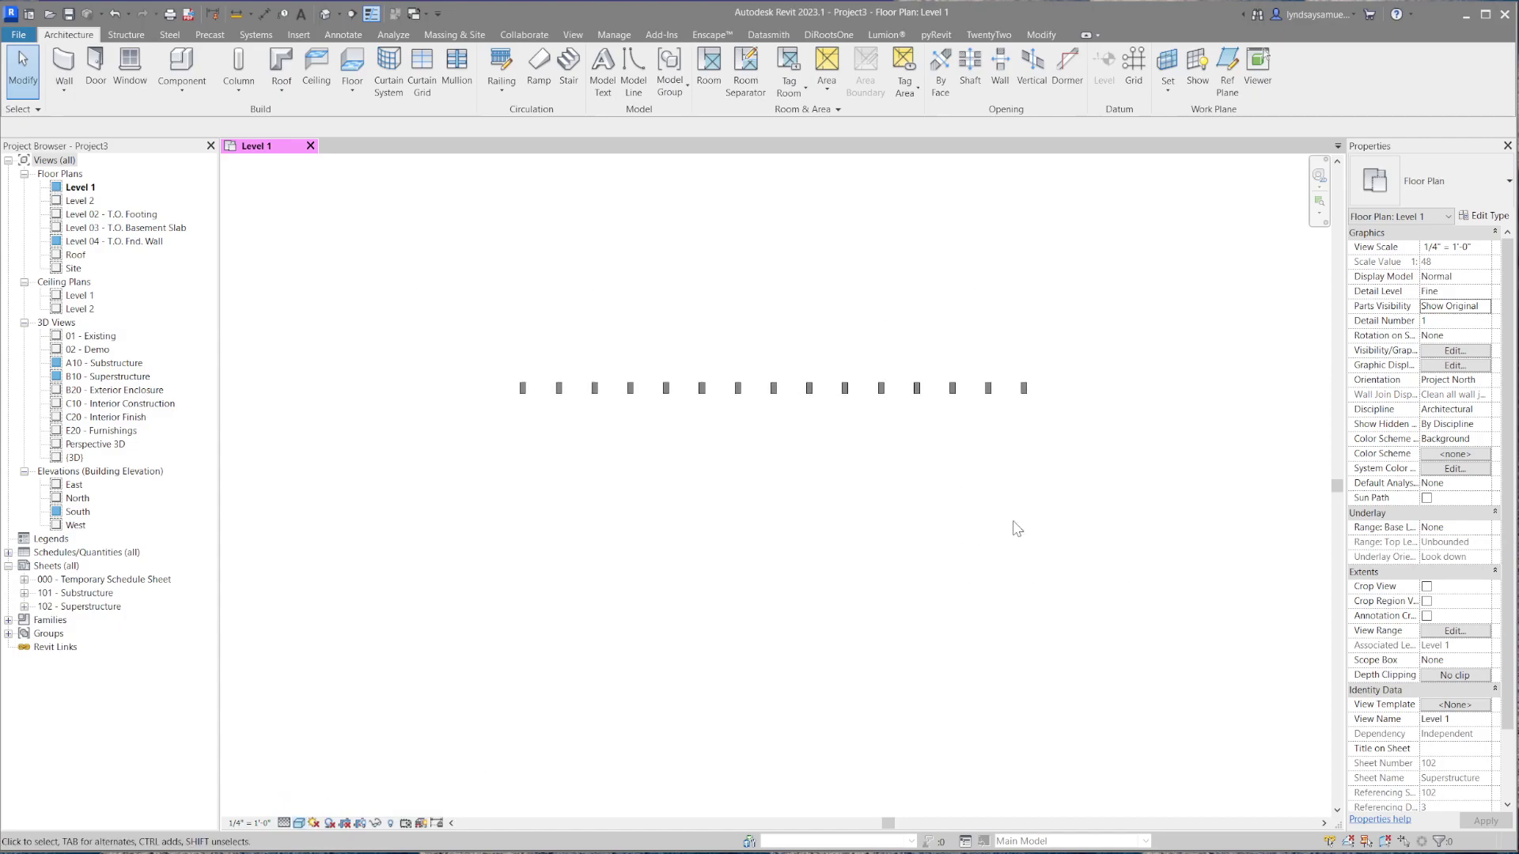
# - Inspect the stud wall in the default 3D view, and check its end and stud mullions back in the Level 1 plan
pyautogui.click(325, 14)
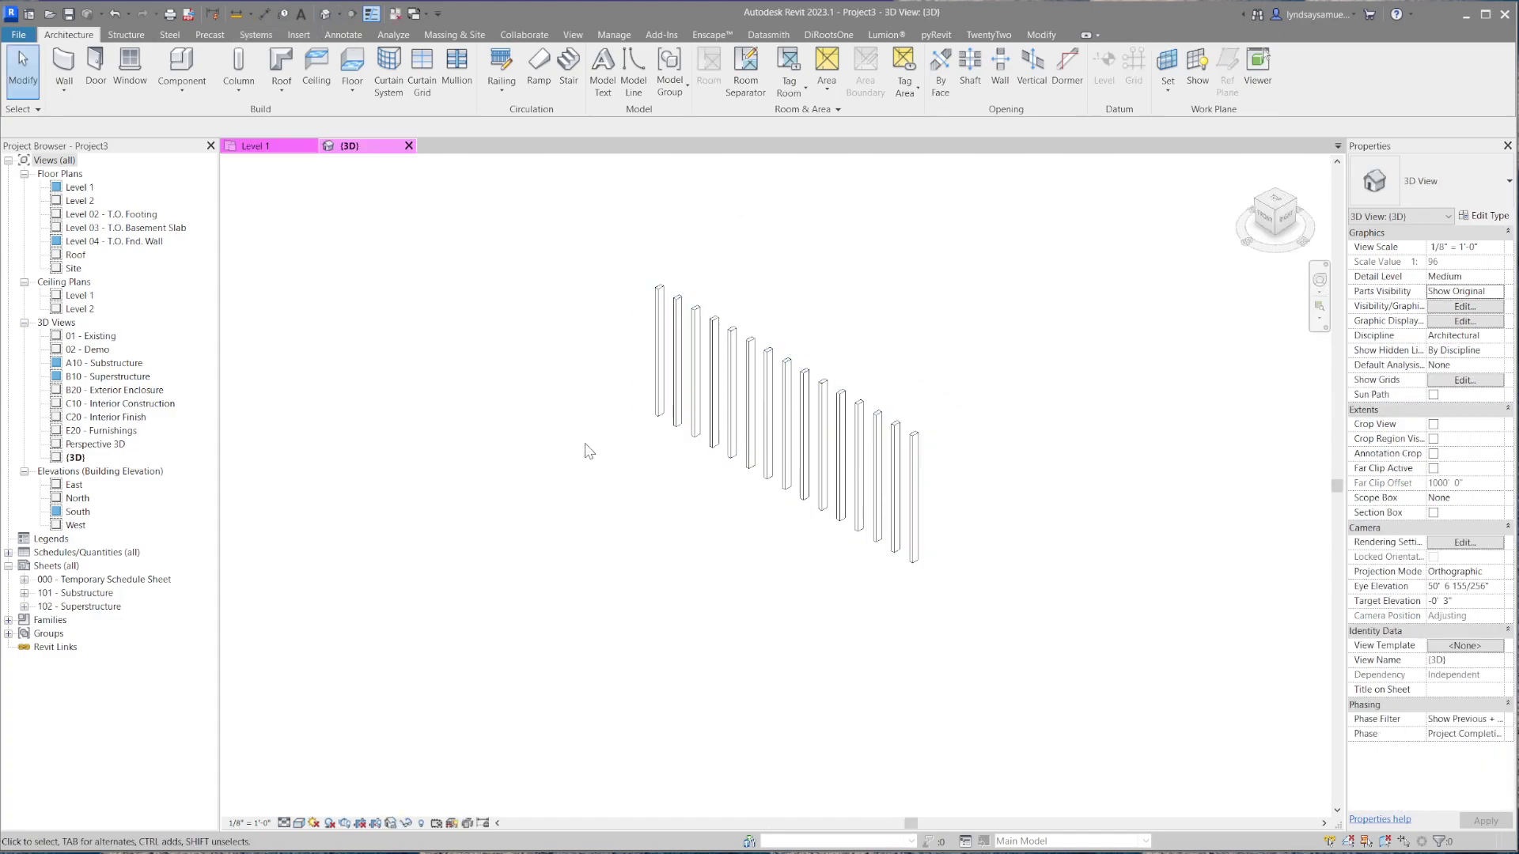
pyautogui.scroll(-4, 497, 492)
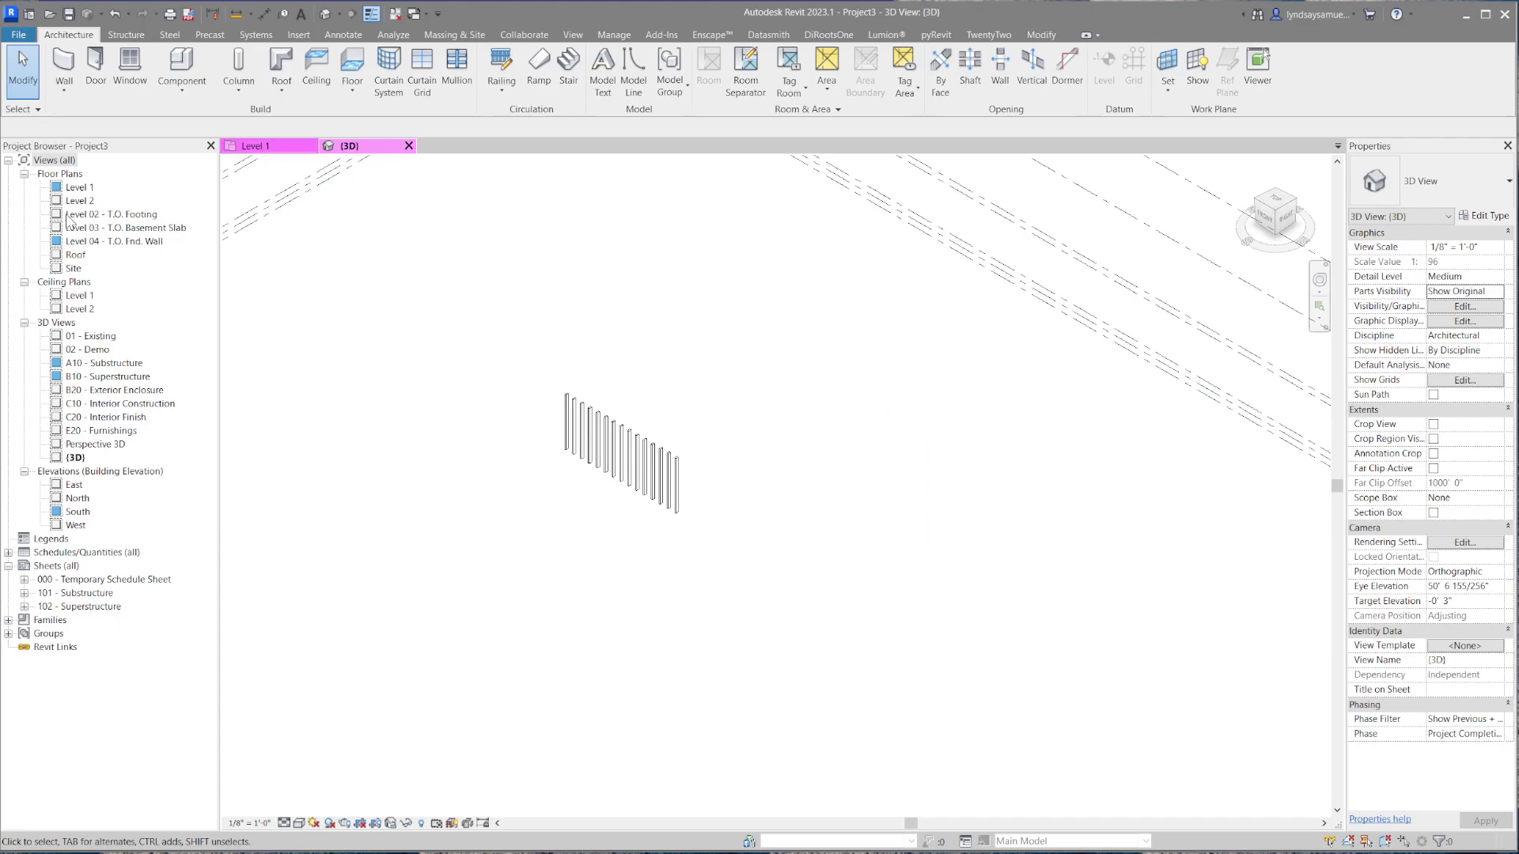
pyautogui.doubleClick(80, 187)
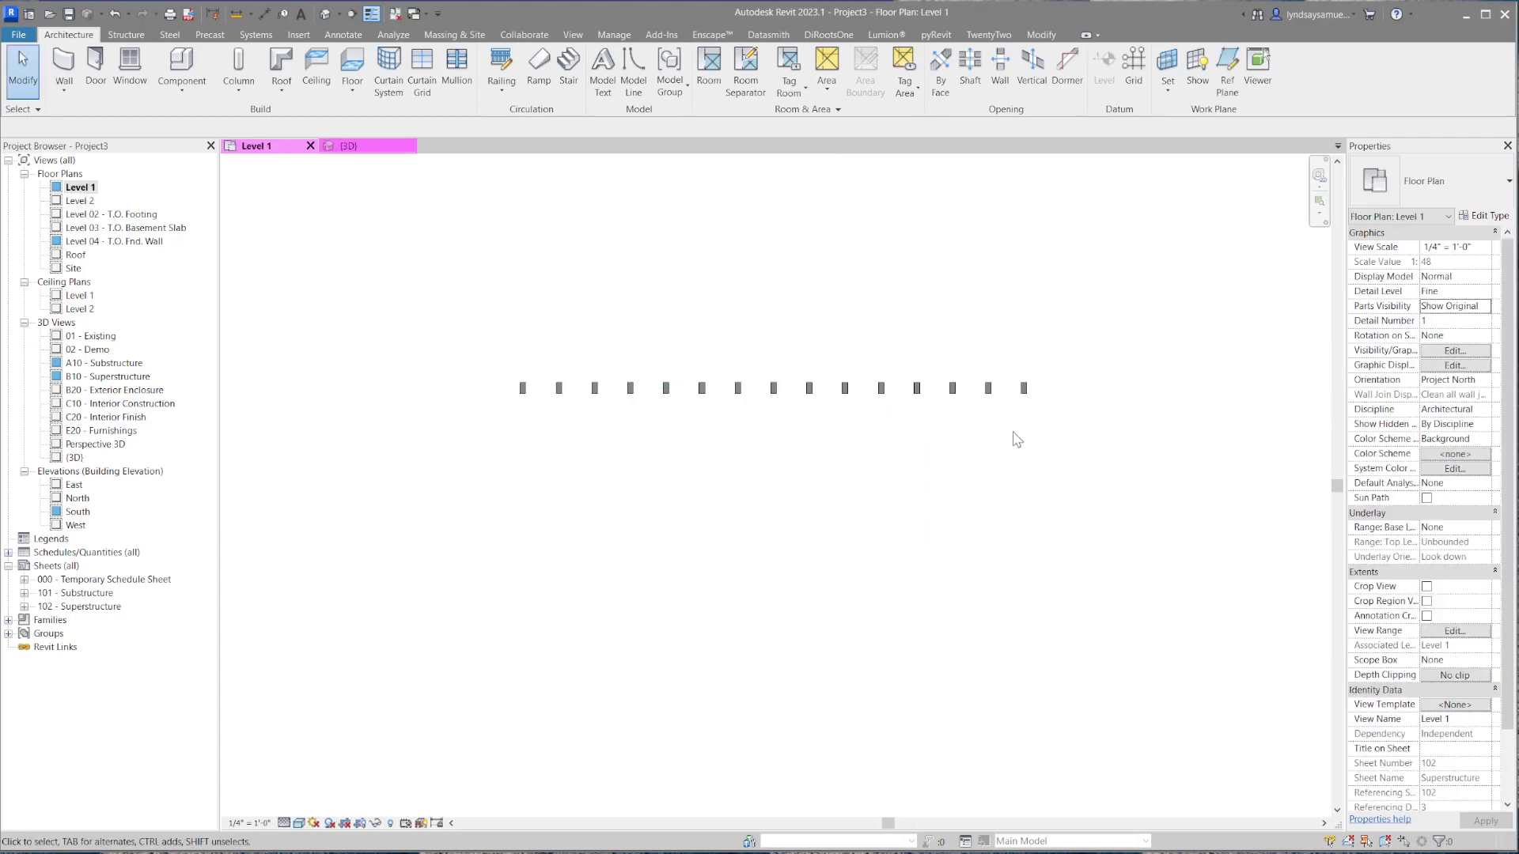
pyautogui.click(1024, 408)
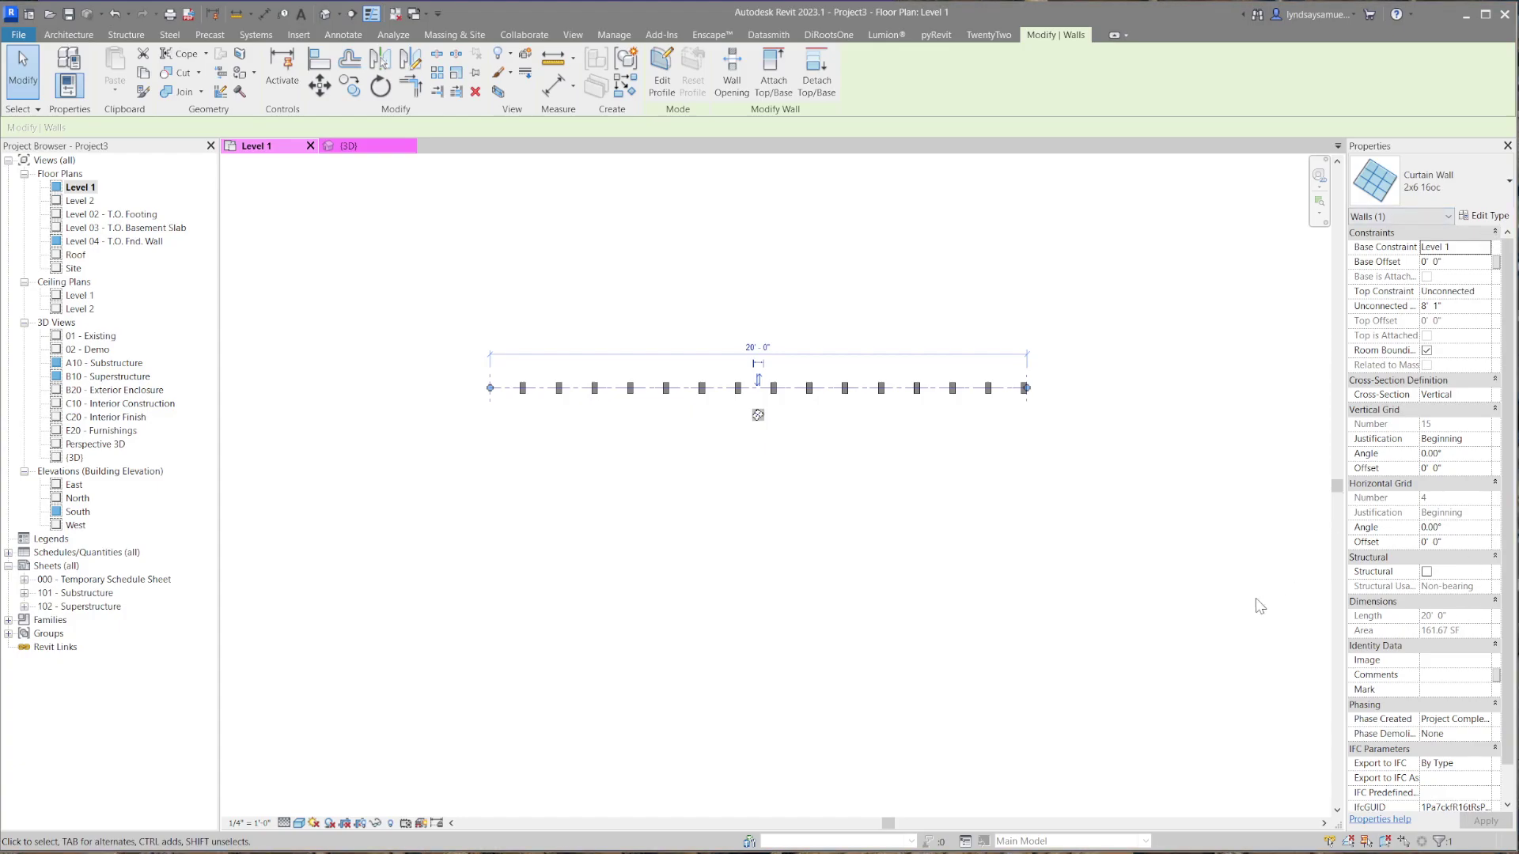
pyautogui.click(885, 595)
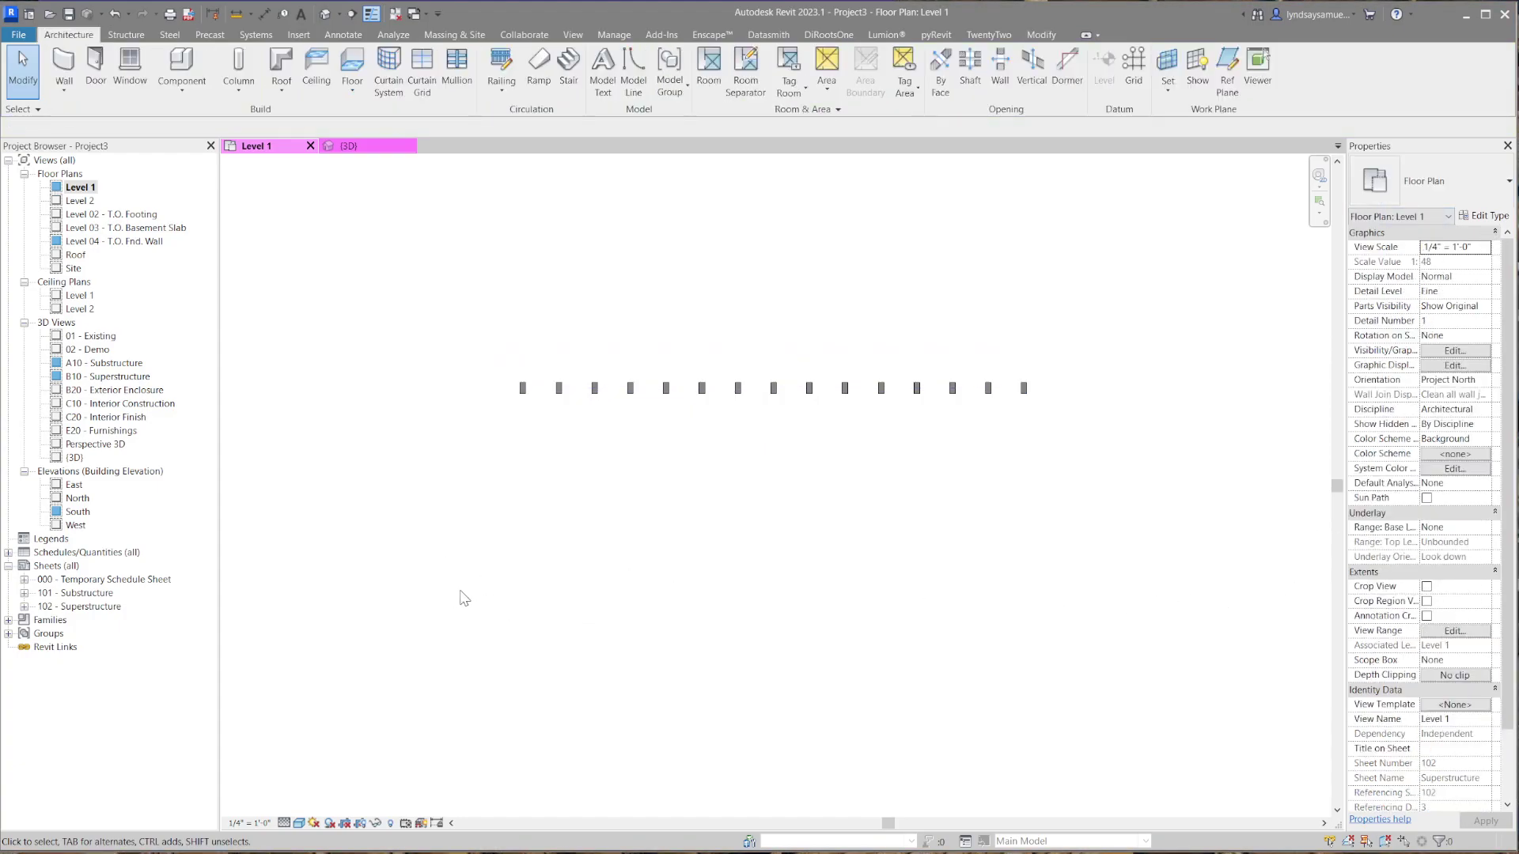
pyautogui.scroll(4, 939, 431)
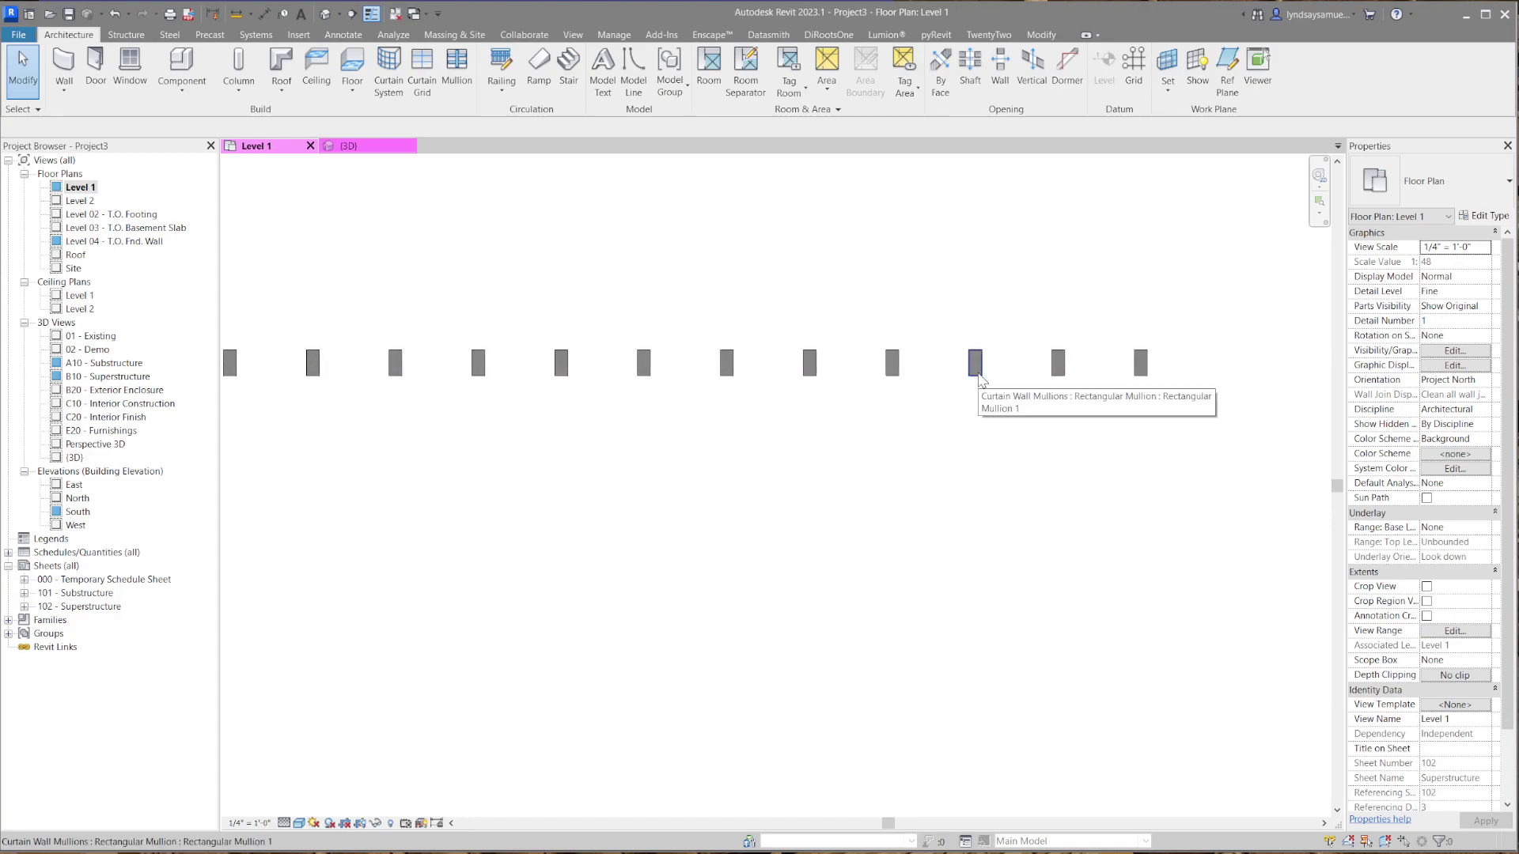
pyautogui.scroll(-2, 865, 536)
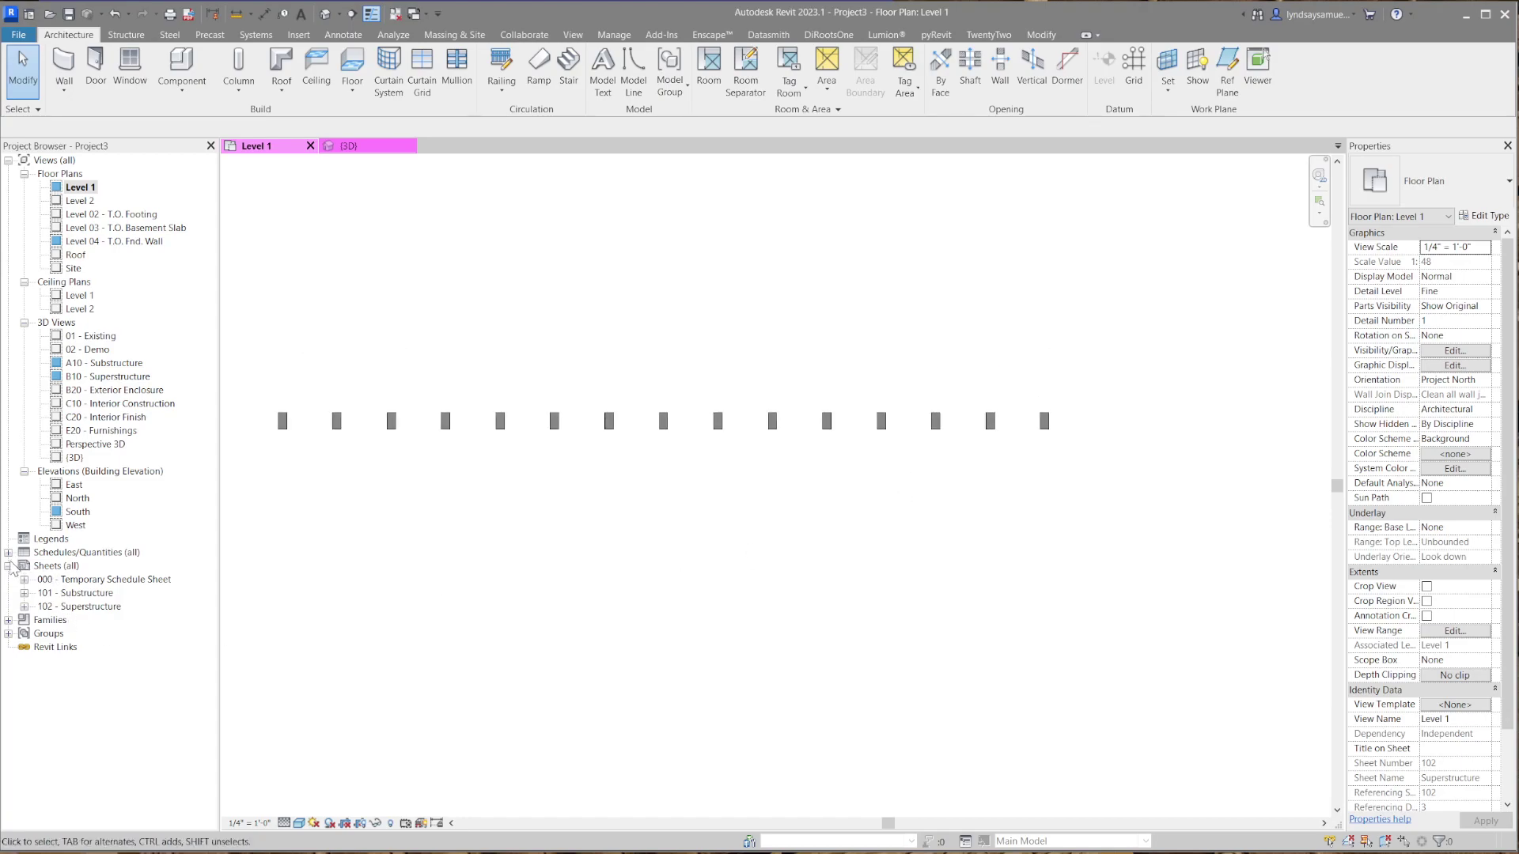
# - Duplicate the Rectangular Mullion 1 type under the Curtain Wall Mullions families and name the copy 2x6
pyautogui.click(8, 620)
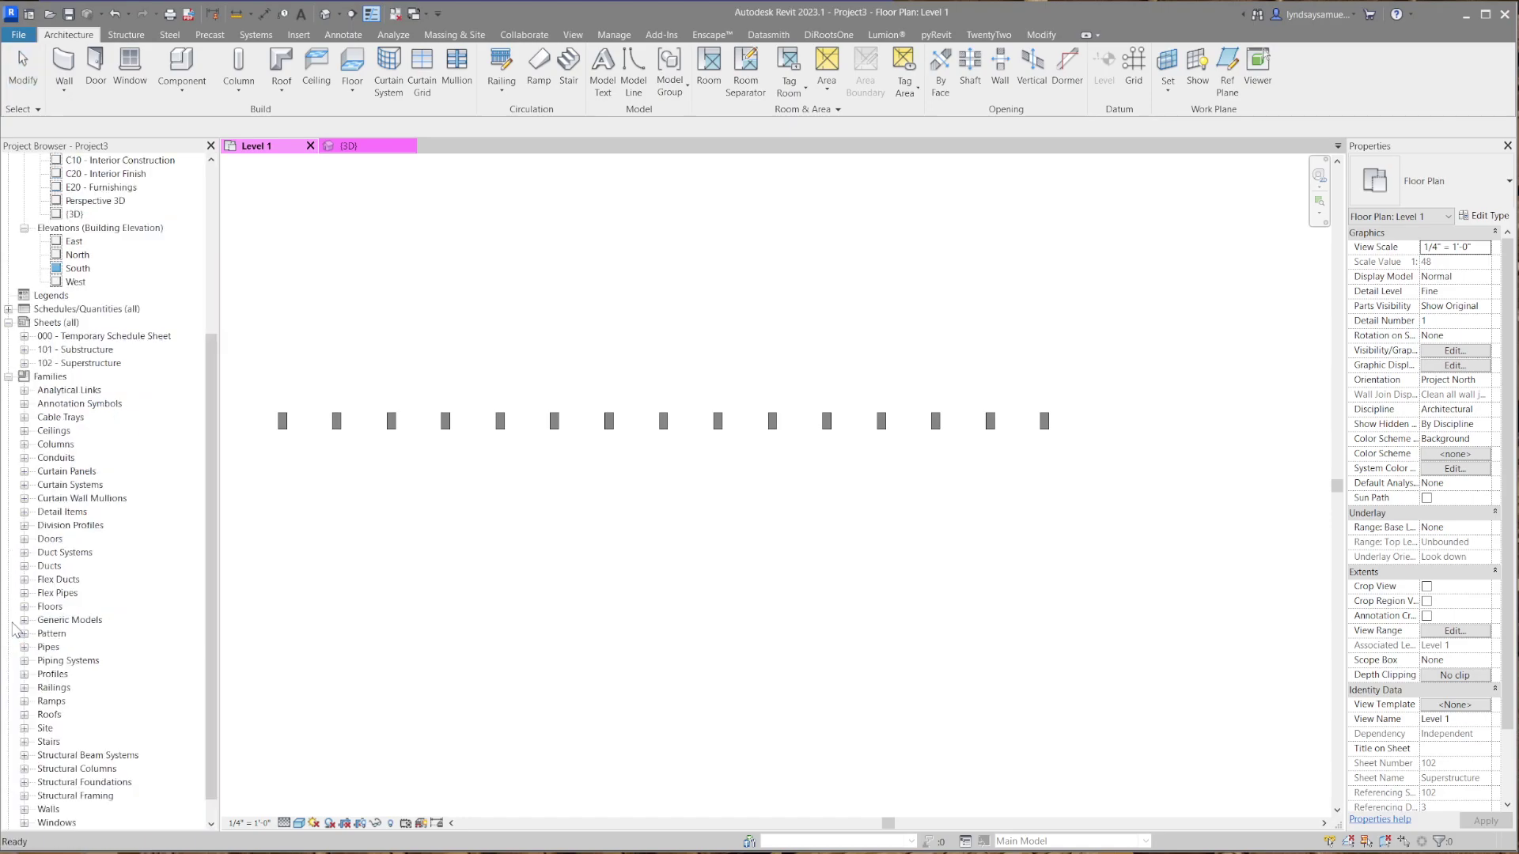
pyautogui.click(25, 499)
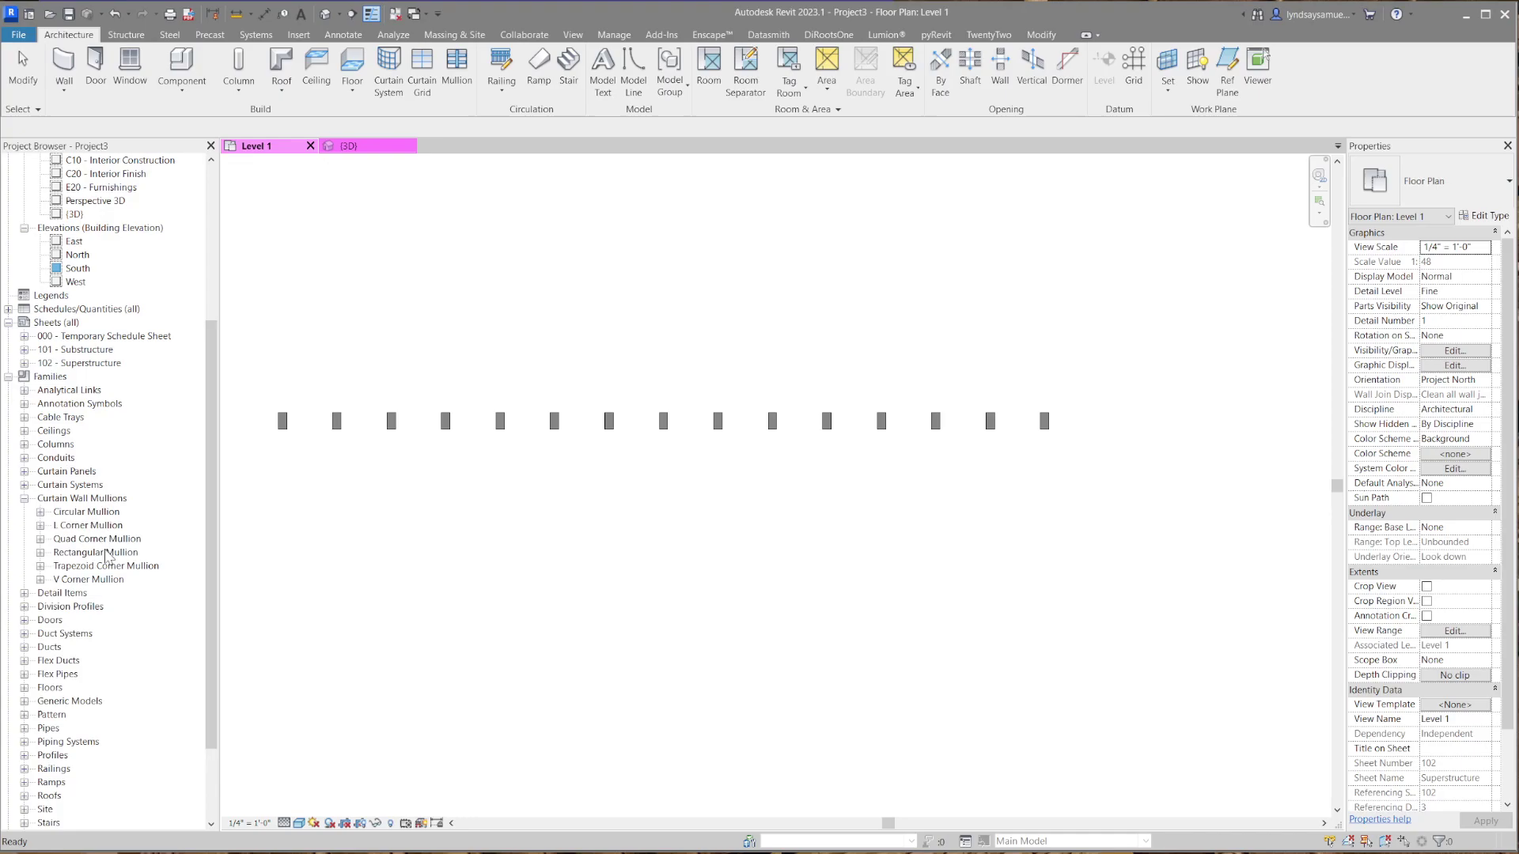
pyautogui.click(39, 553)
pyautogui.click(119, 567)
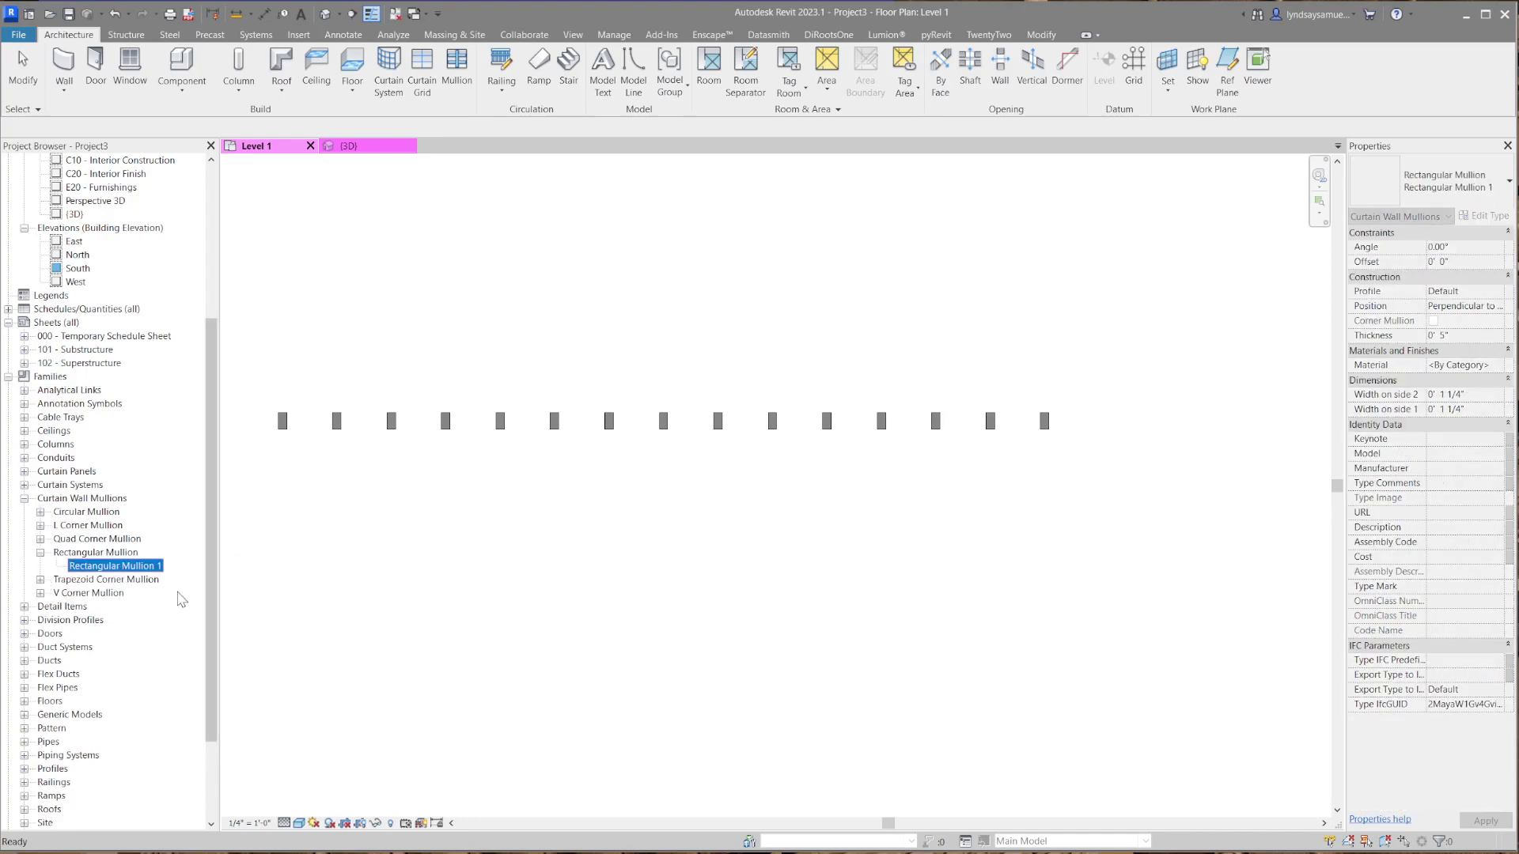
pyautogui.rightClick(142, 567)
pyautogui.click(180, 575)
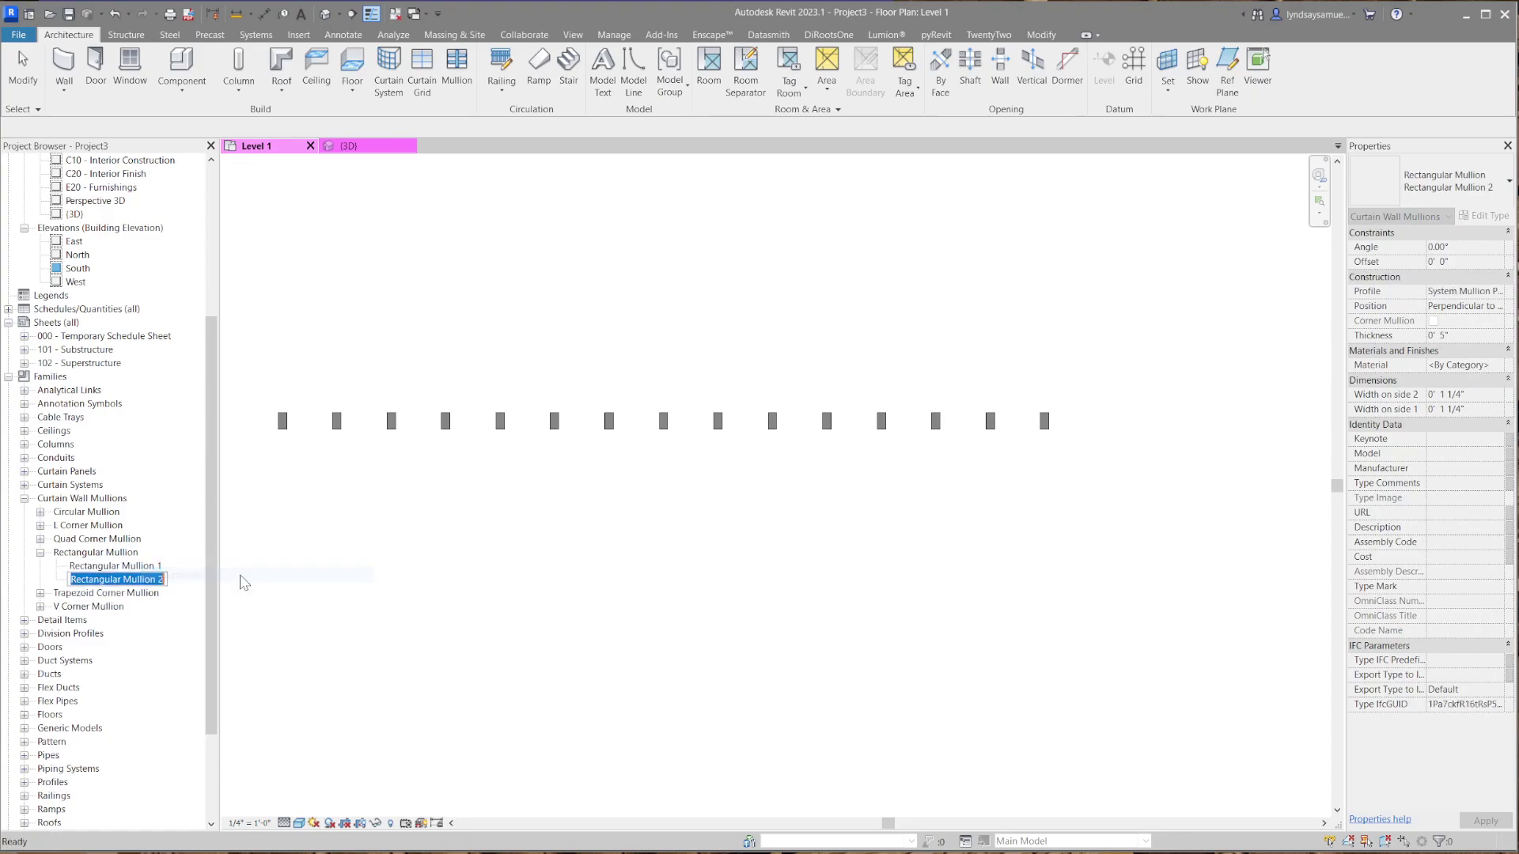
pyautogui.write('2x6')
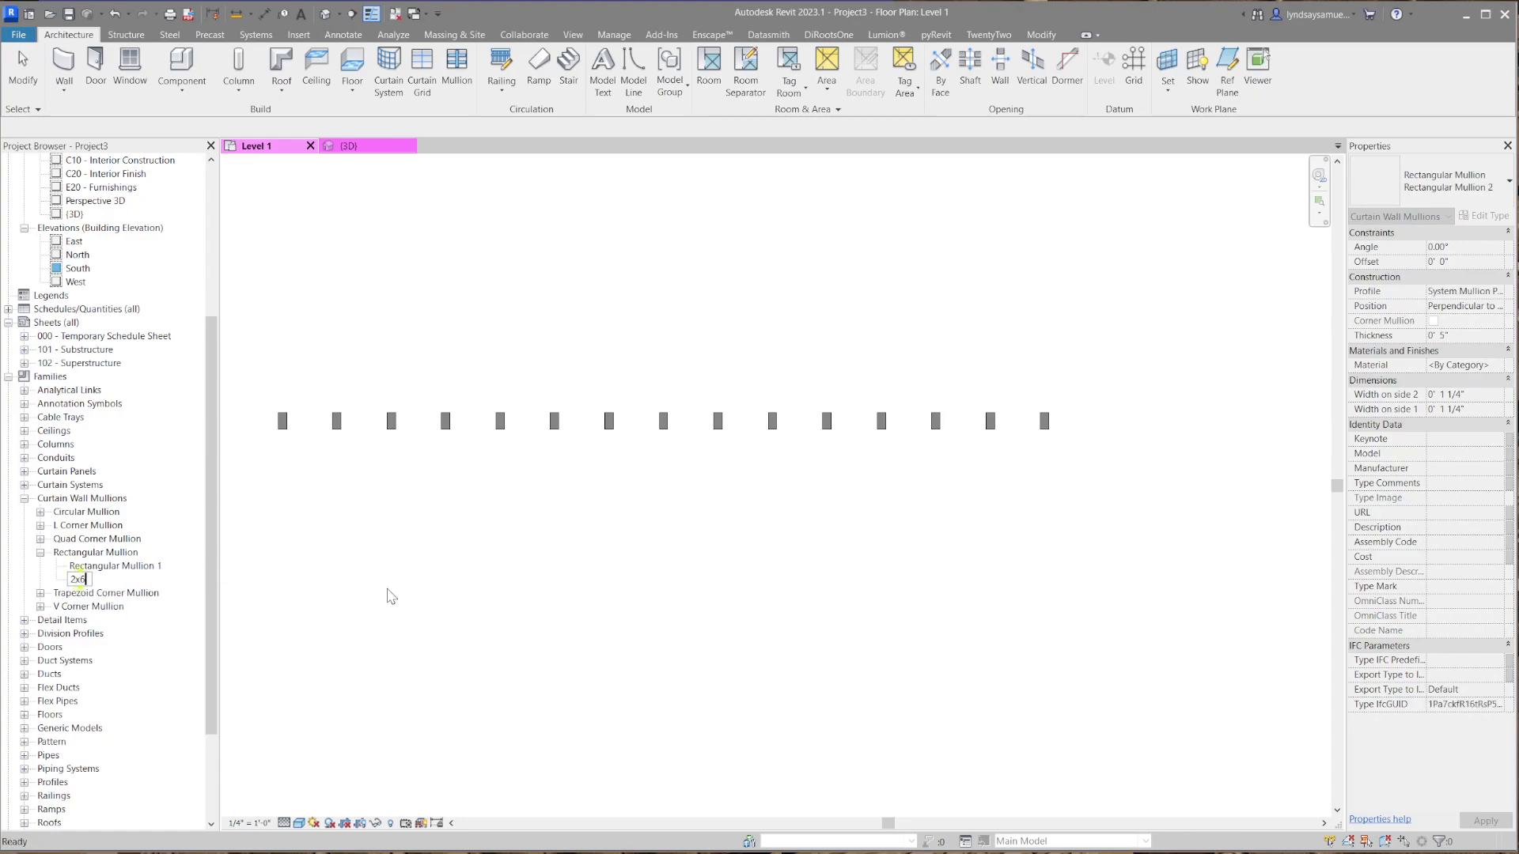
pyautogui.click(421, 623)
# - Set the thickness of the 2x6 rectangular mullion type to 5.5" in its type properties
pyautogui.click(77, 566)
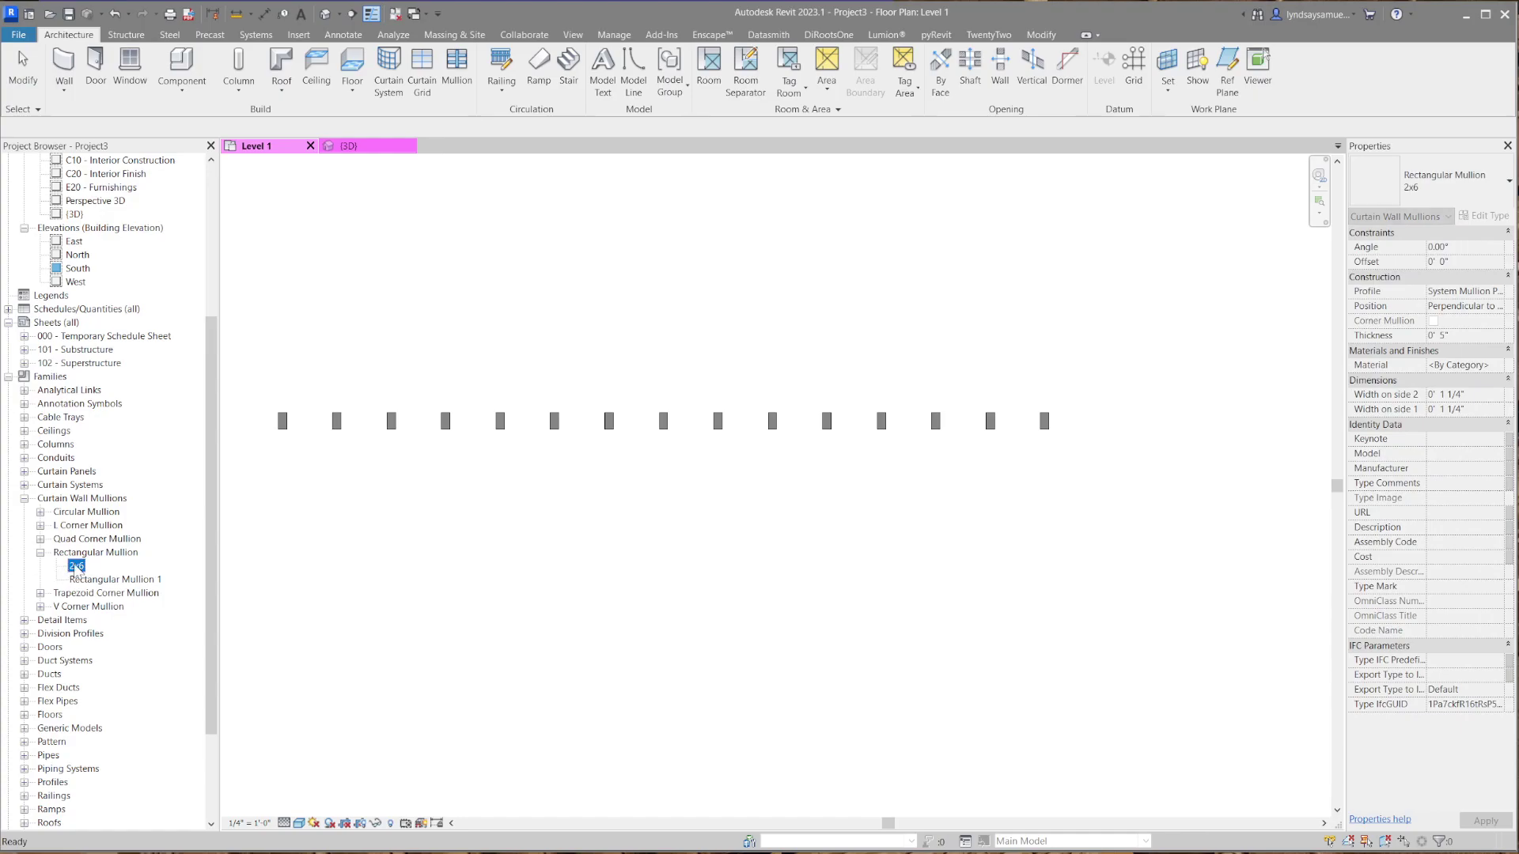
pyautogui.rightClick(78, 570)
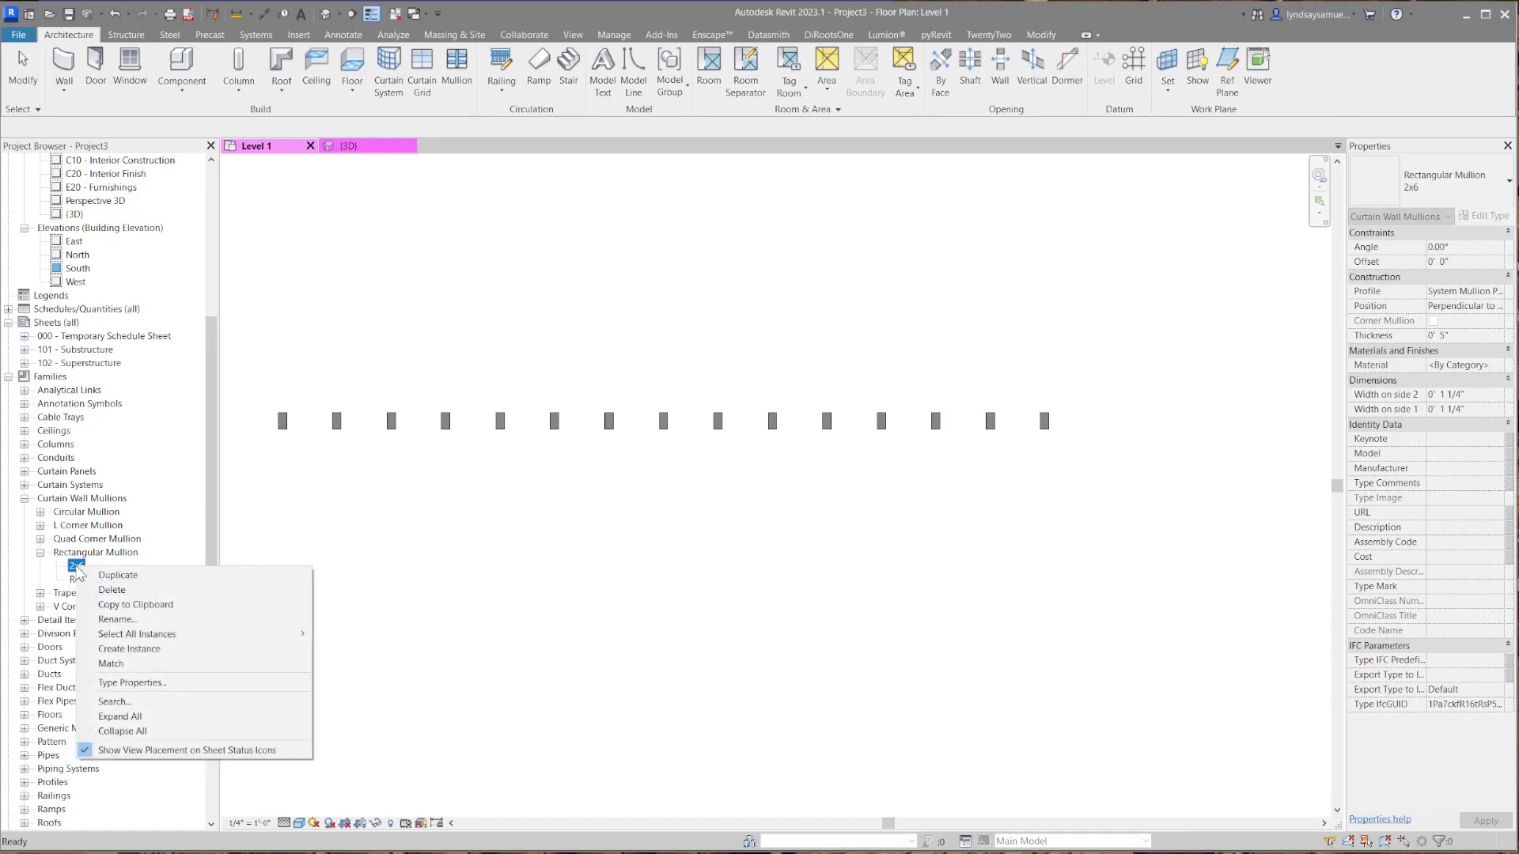
pyautogui.click(132, 682)
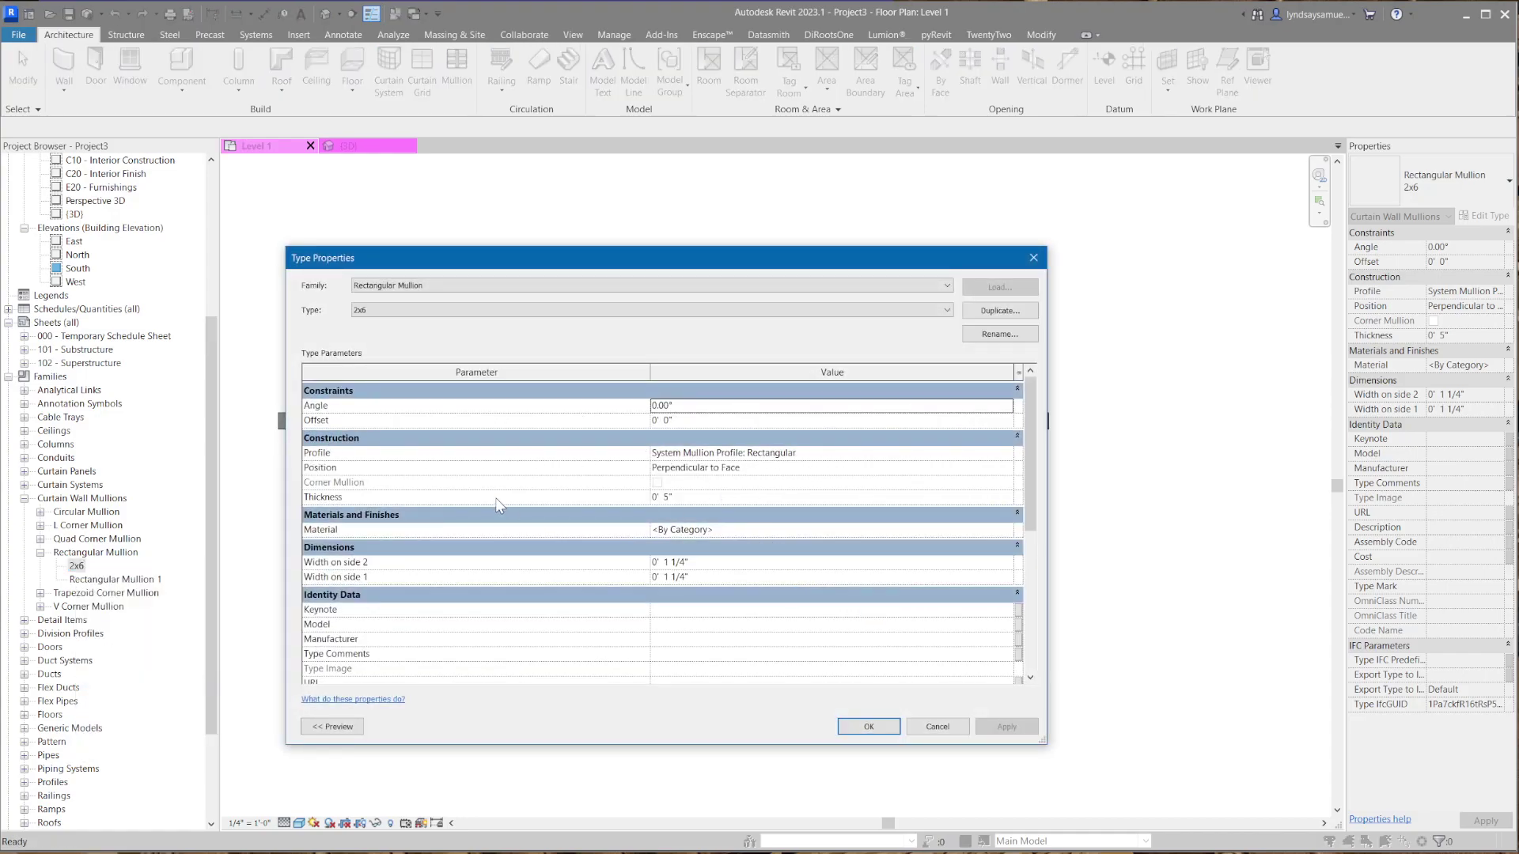
pyautogui.click(752, 497)
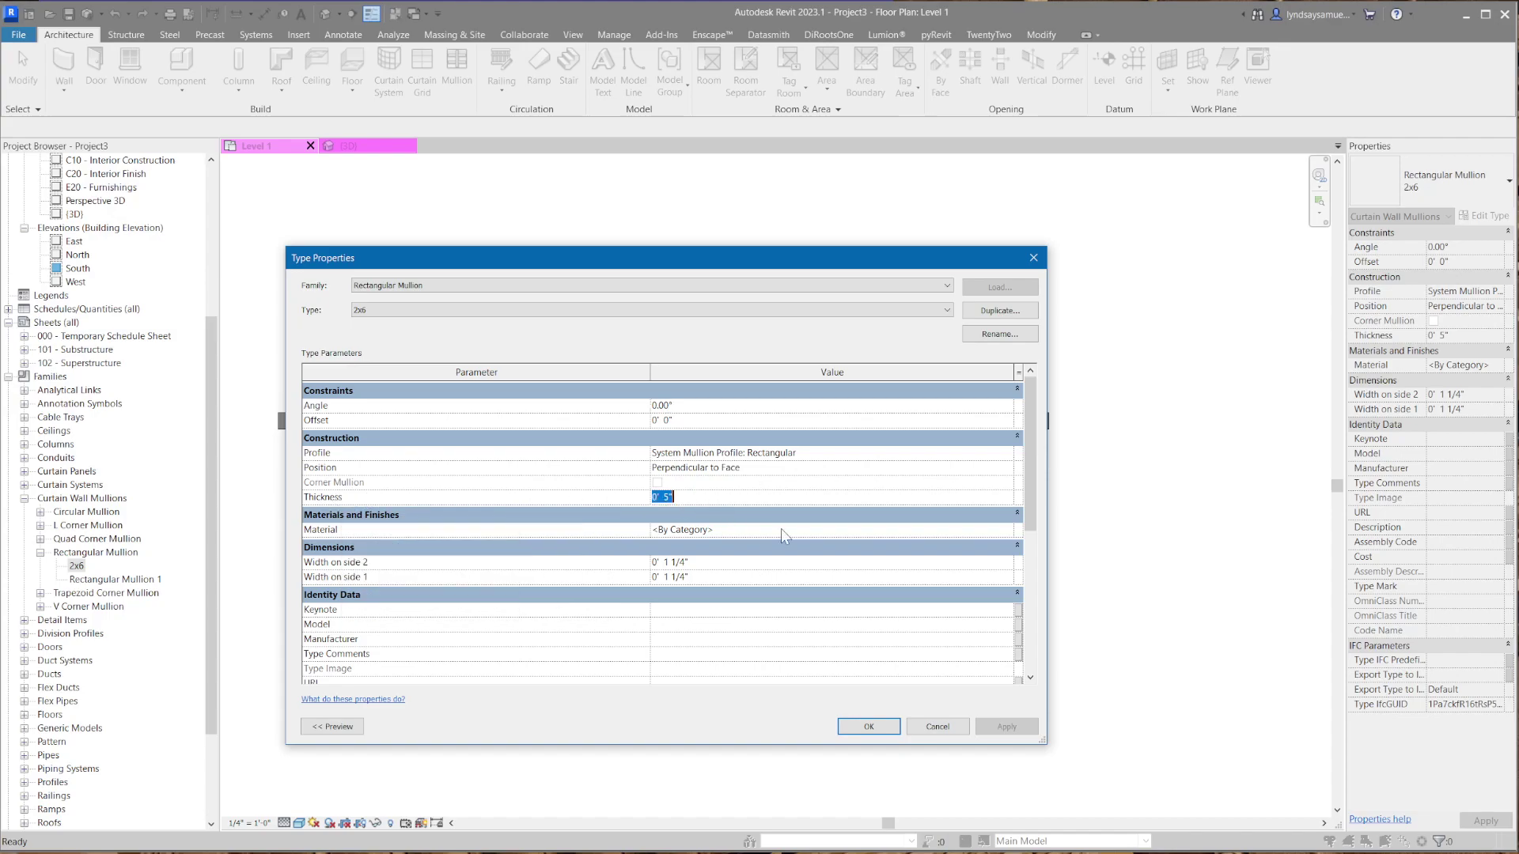
pyautogui.write('5.5')
# - Search the materials for "wood" and choose Softwood, Lumber as the 2x6 mullion type's material
pyautogui.click(751, 530)
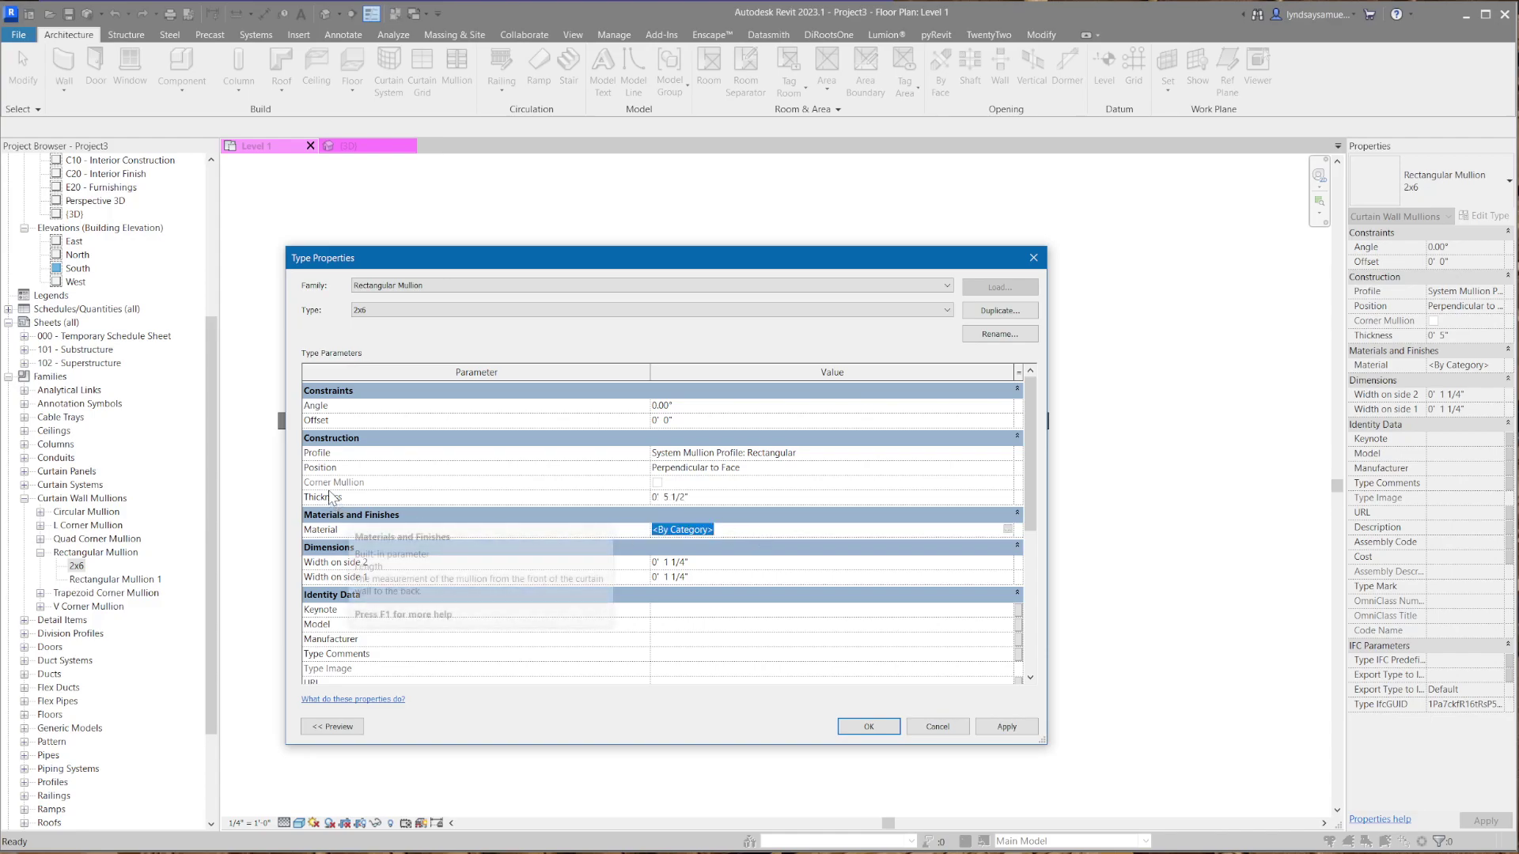
pyautogui.click(1007, 528)
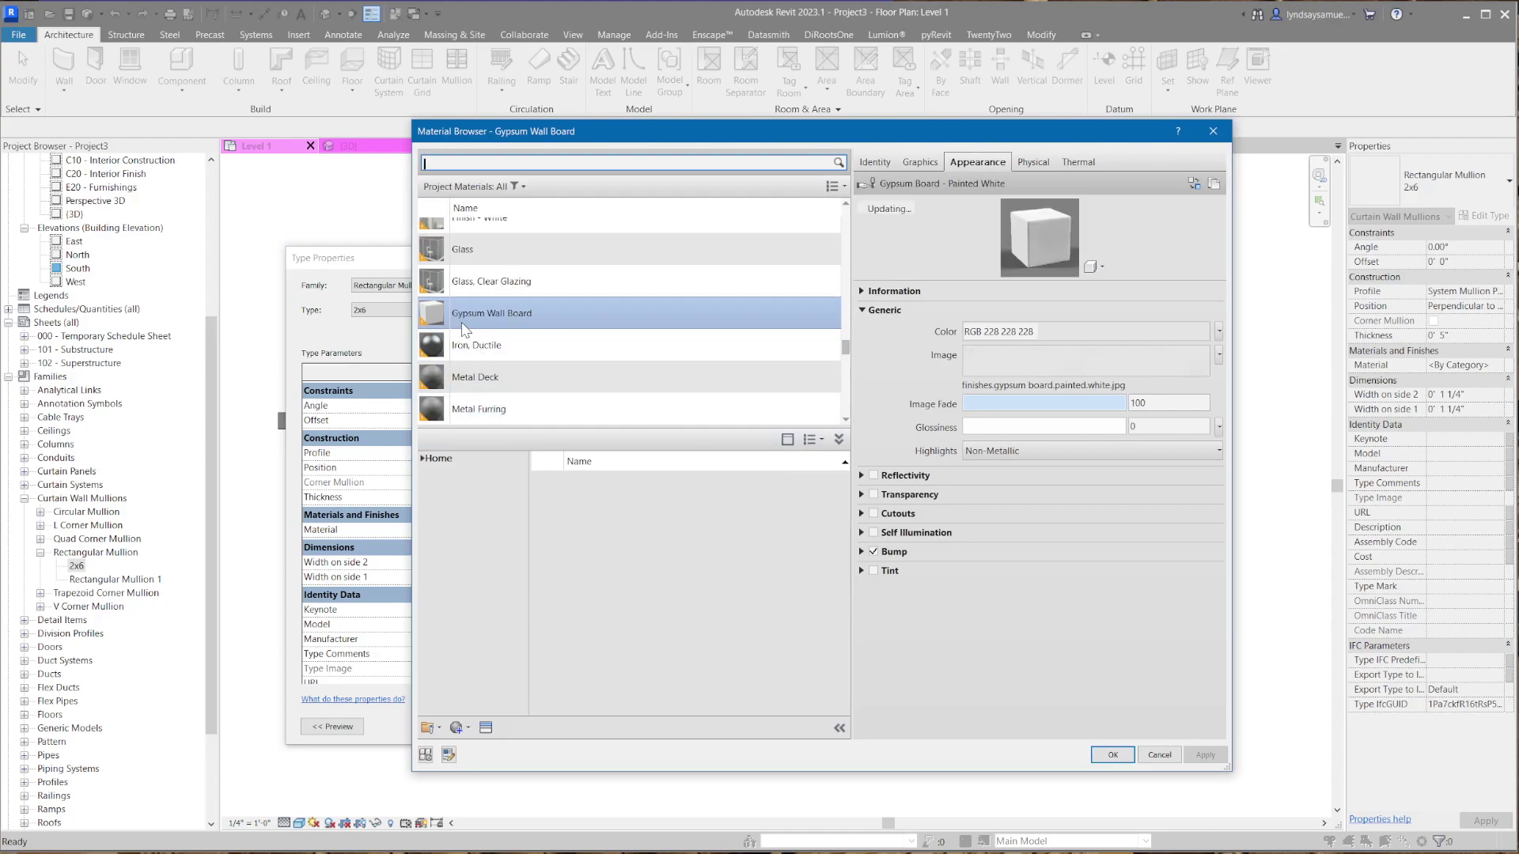
pyautogui.write('wood')
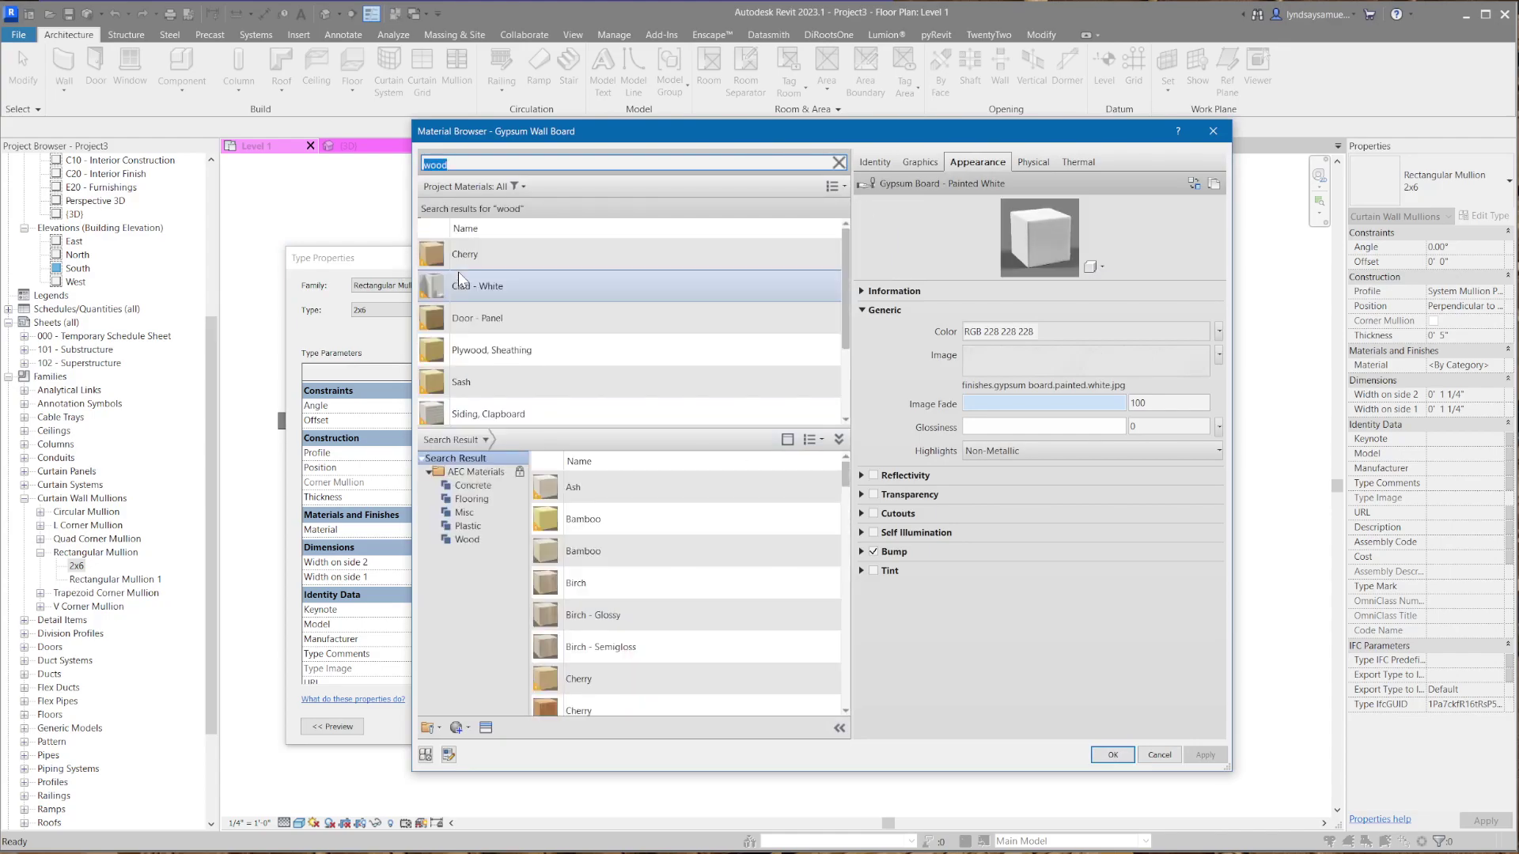
pyautogui.scroll(-3, 586, 300)
pyautogui.click(499, 353)
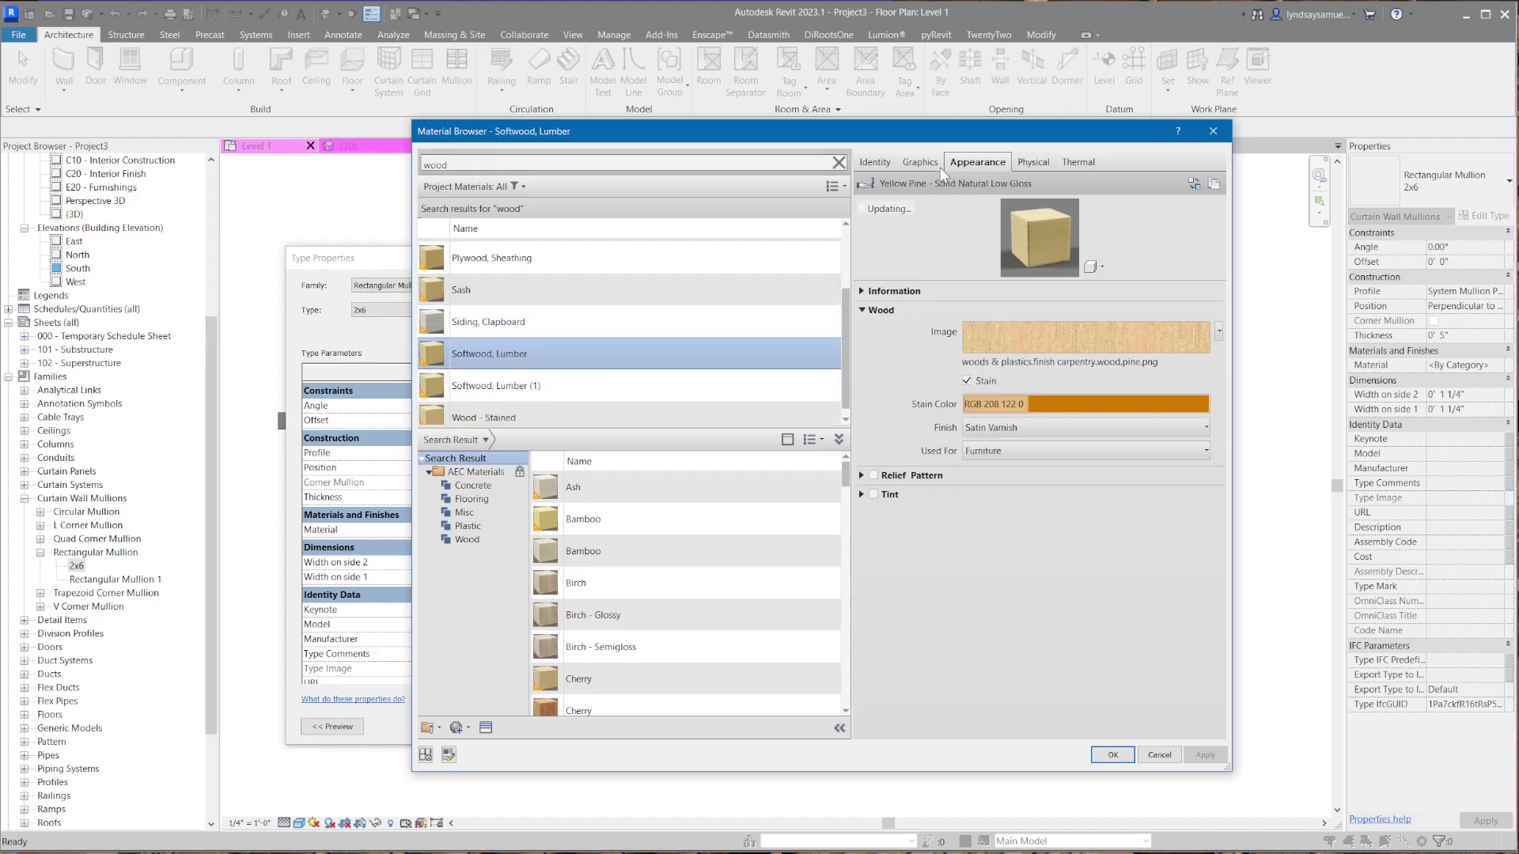
# - Lighten the Softwood, Lumber shading color to RGB 194 182 163 and accept the material for the mullion type
pyautogui.click(919, 161)
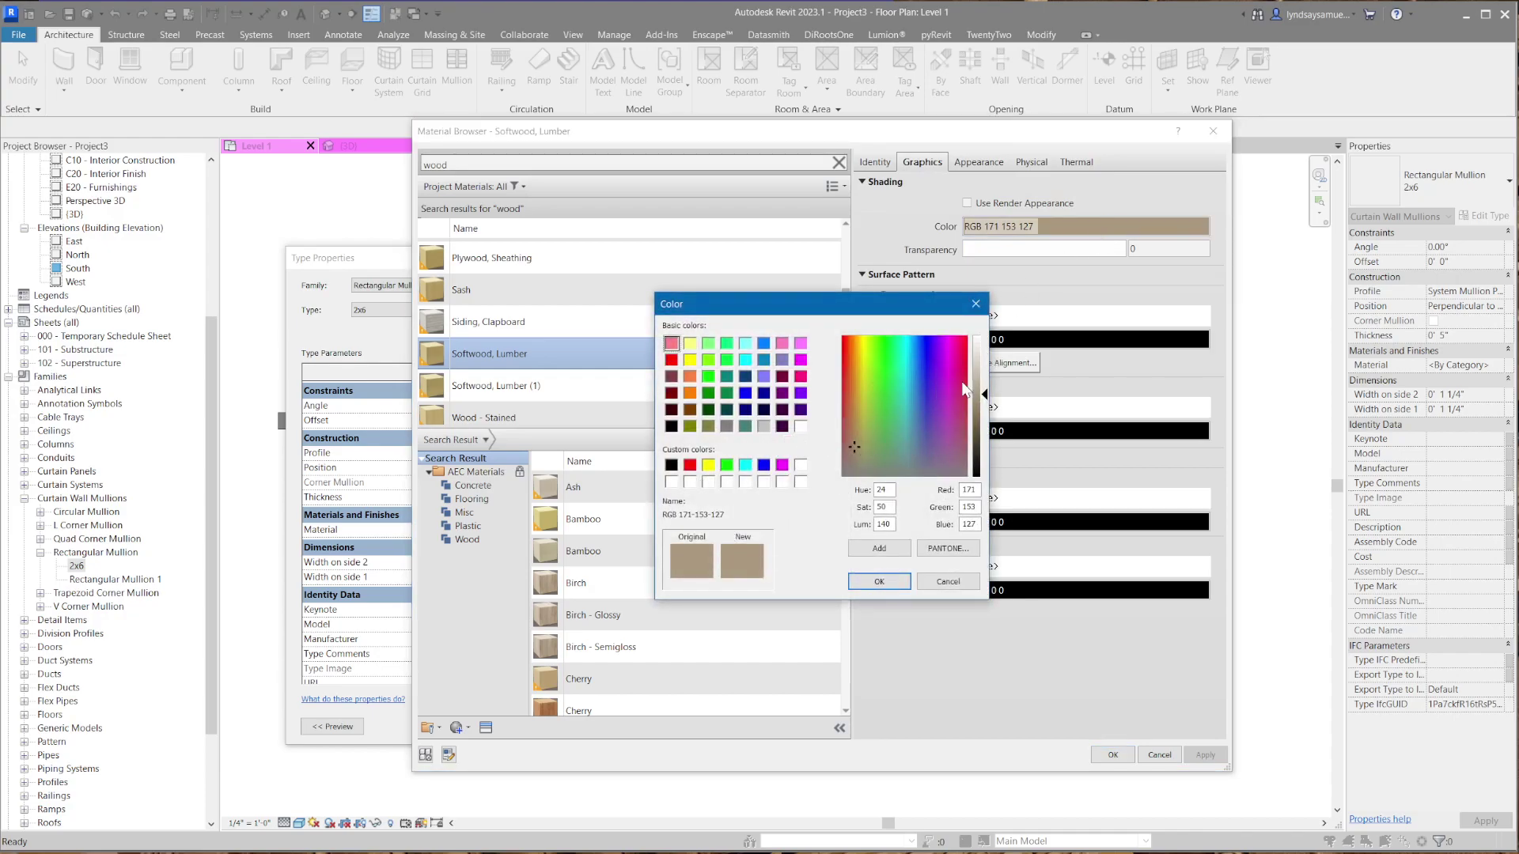
pyautogui.moveTo(984, 394); pyautogui.dragTo(984, 381)
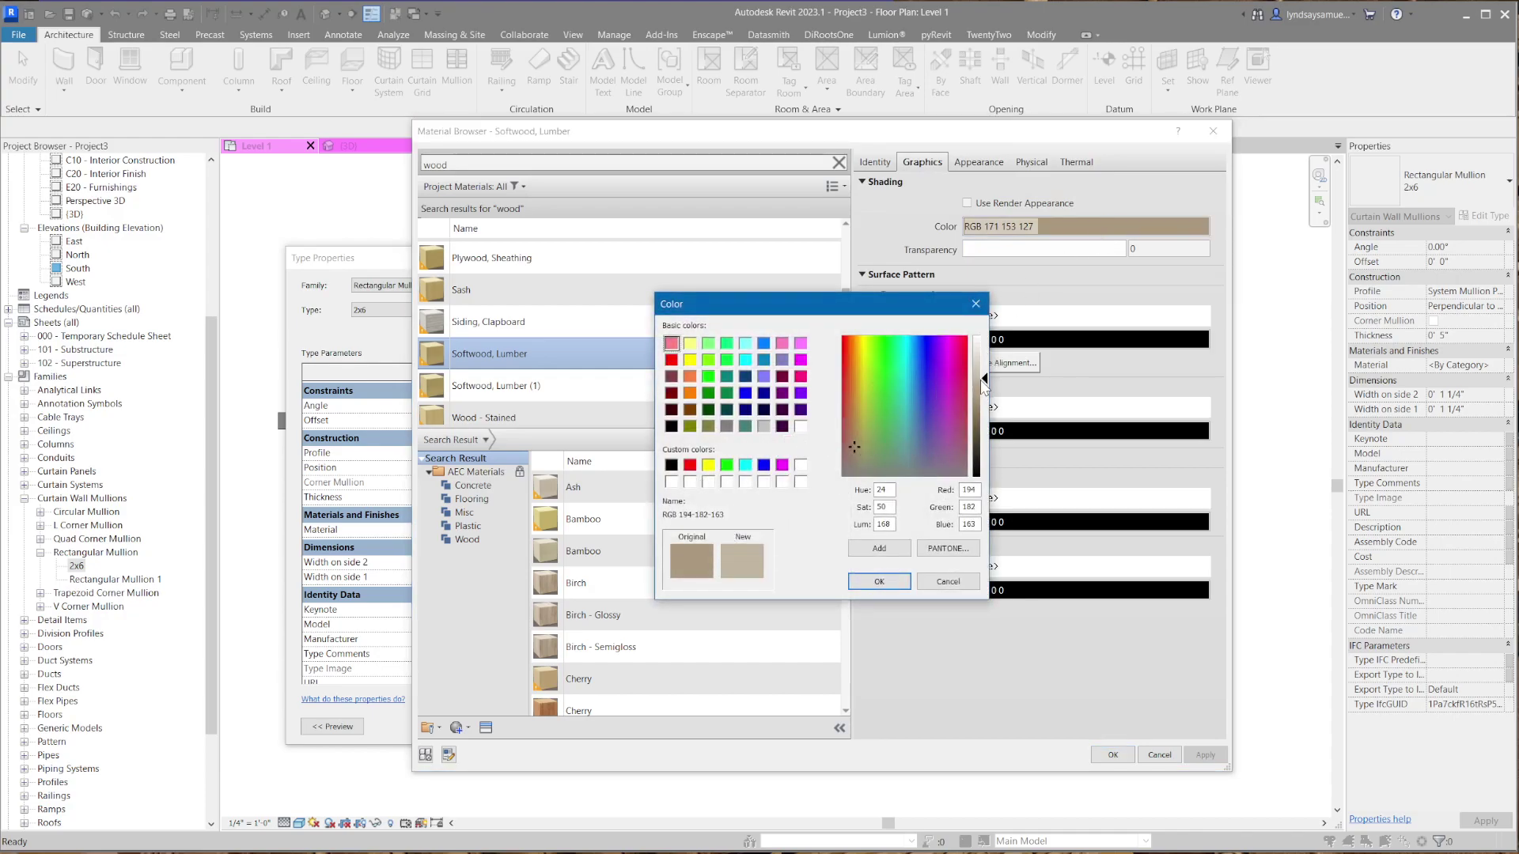
pyautogui.click(879, 581)
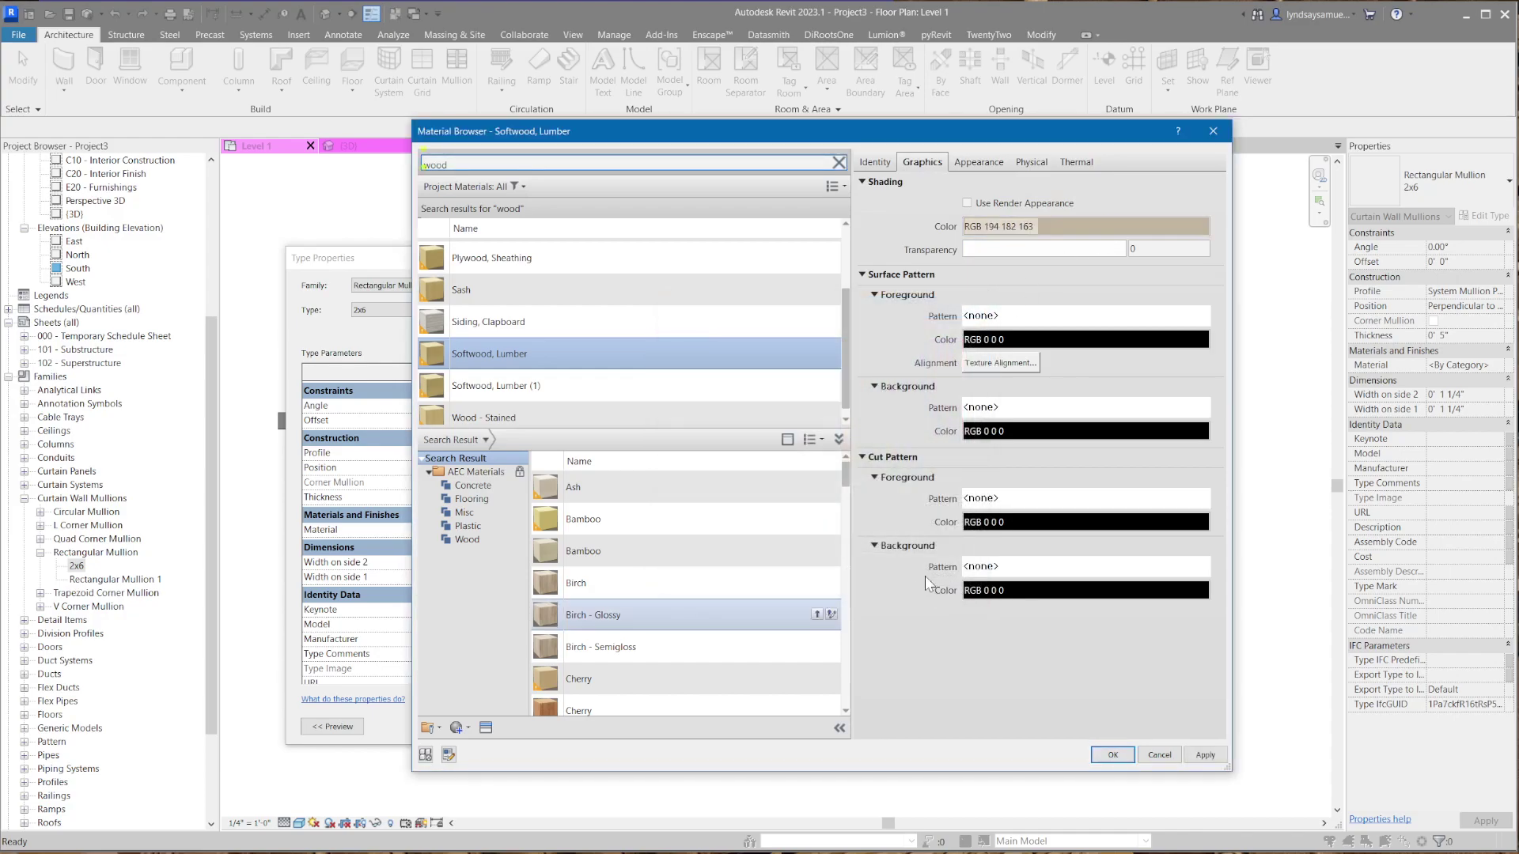
pyautogui.click(1112, 755)
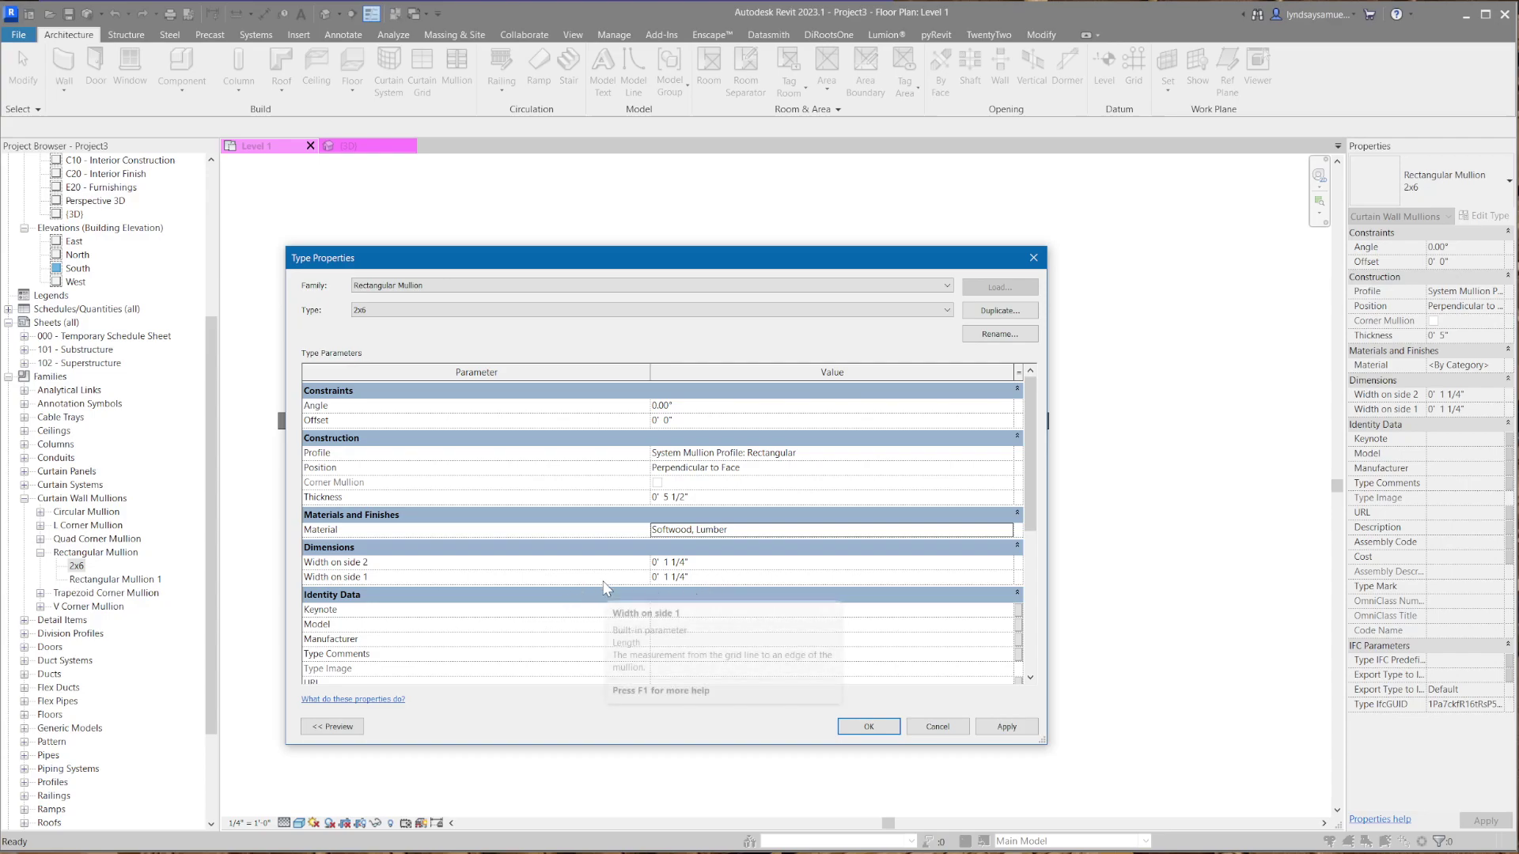
# - Set the 2x6 mullion type's width on side 2 and side 1 to 3/4" each and apply the type changes
pyautogui.press('Tab')
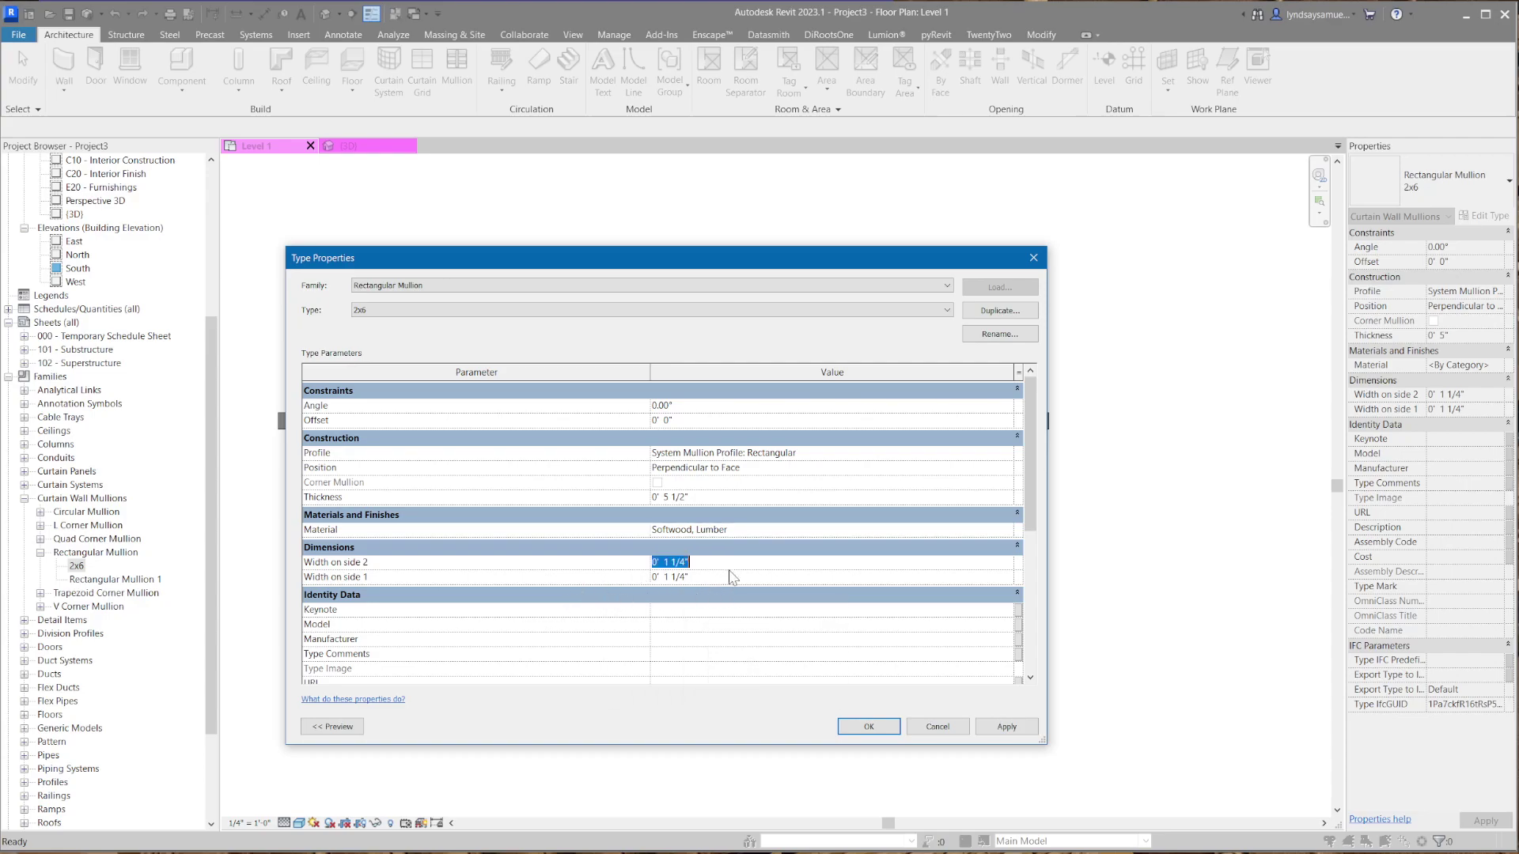
pyautogui.write('.75')
pyautogui.press('Tab')
pyautogui.press('BackSpace')
pyautogui.press('Return')
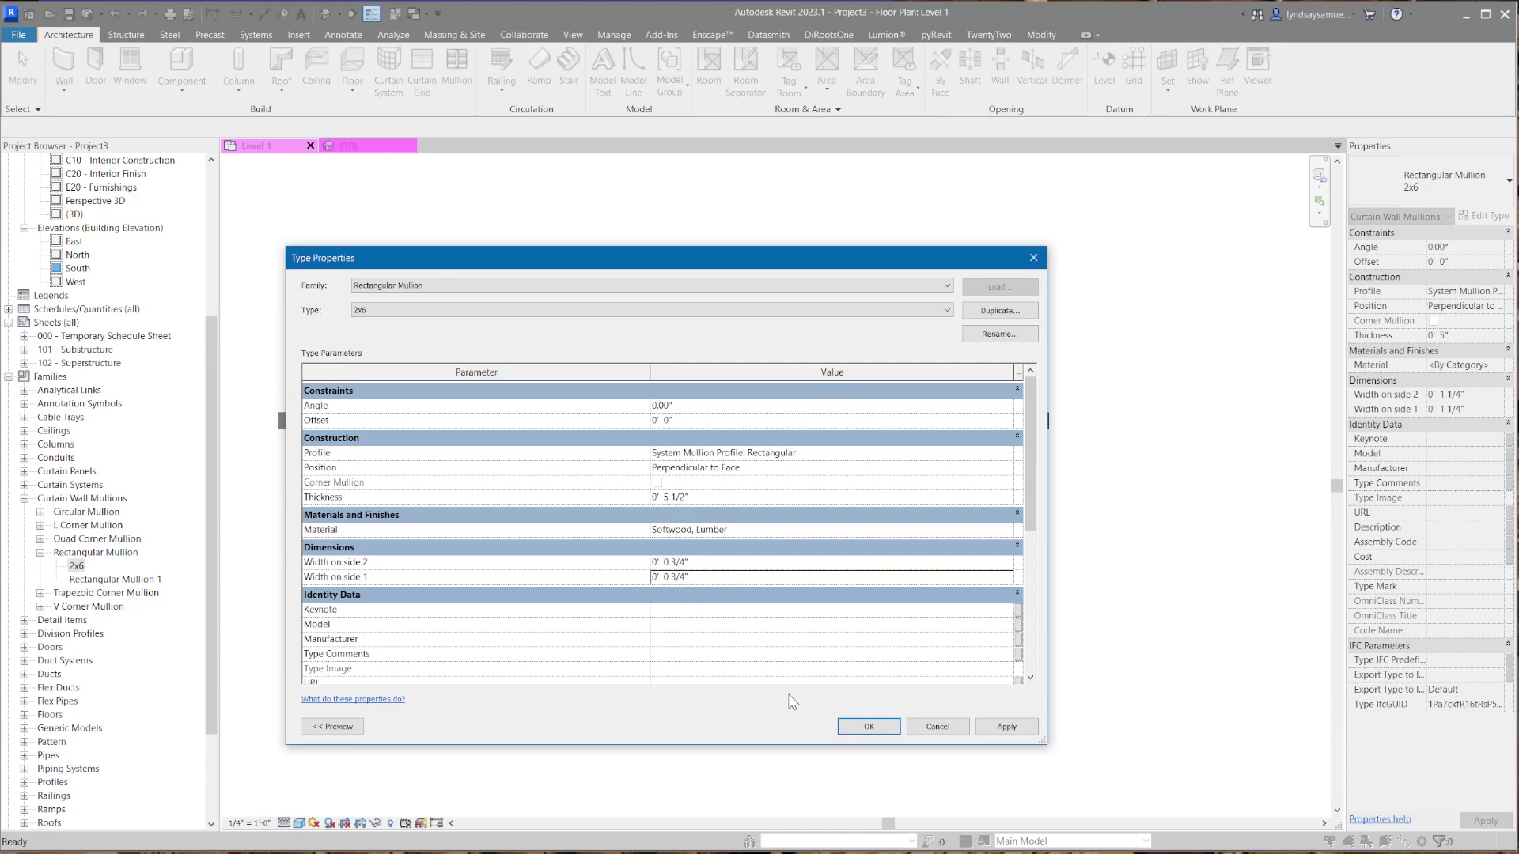
pyautogui.click(865, 727)
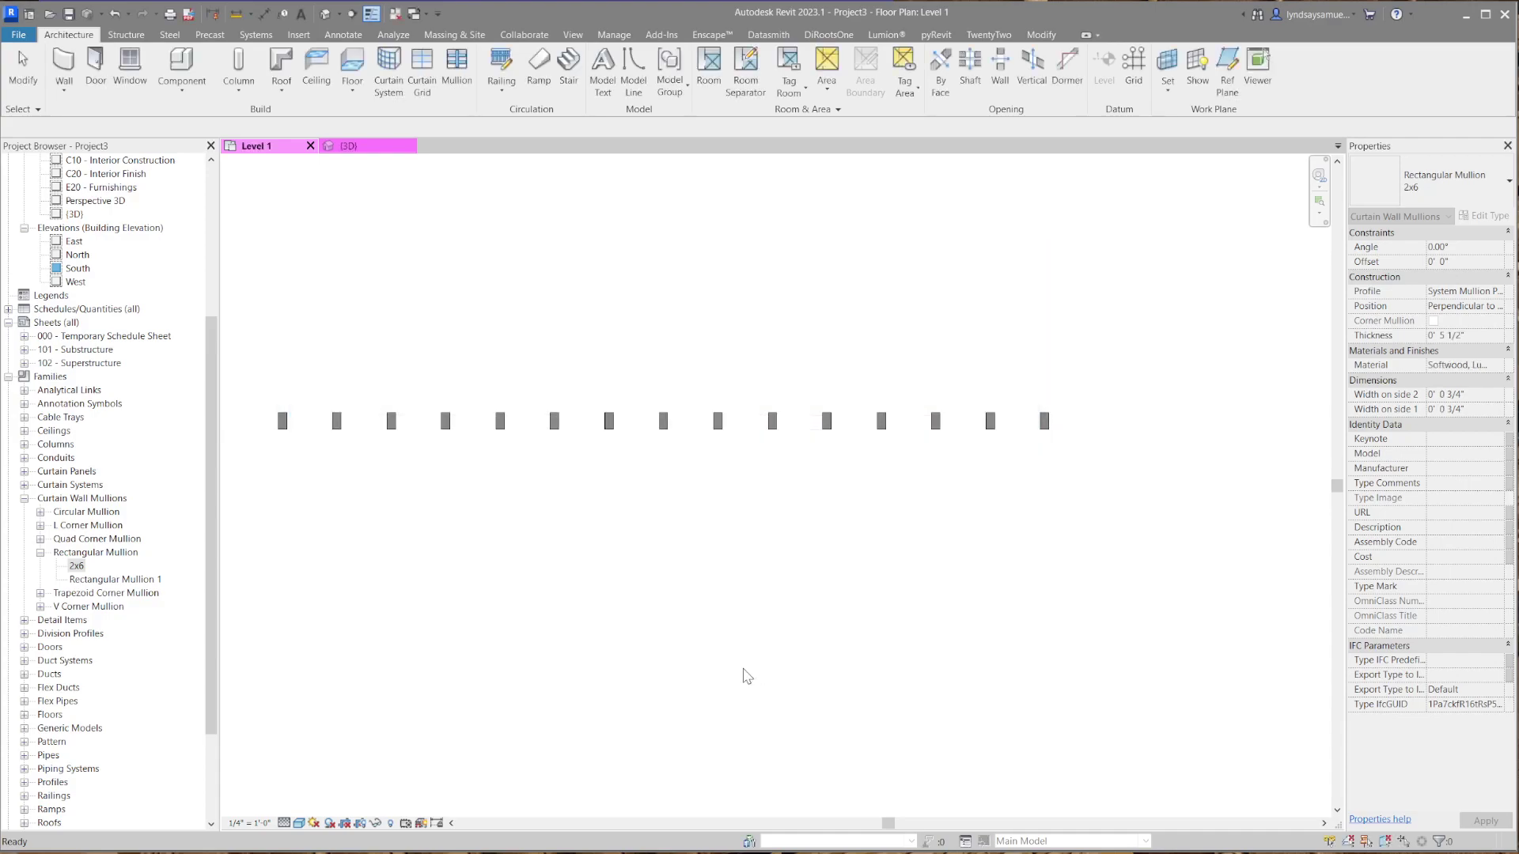
pyautogui.press('Escape')
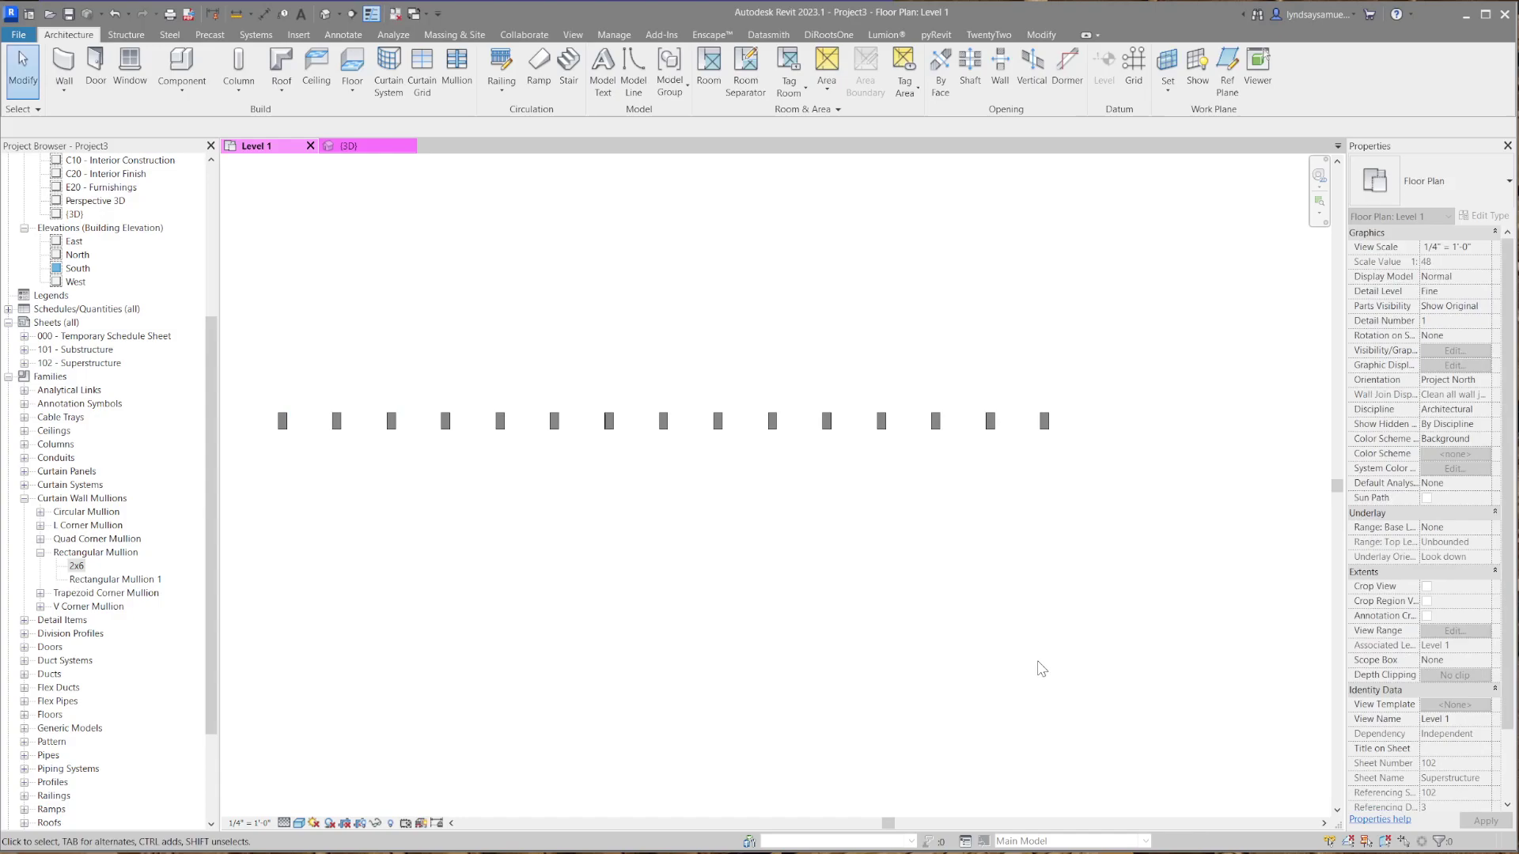
# - In the 20' wall's 2x6 16oc type properties, set the vertical mullions' interior type to Rectangular Mullion : 2x6
pyautogui.click(1052, 437)
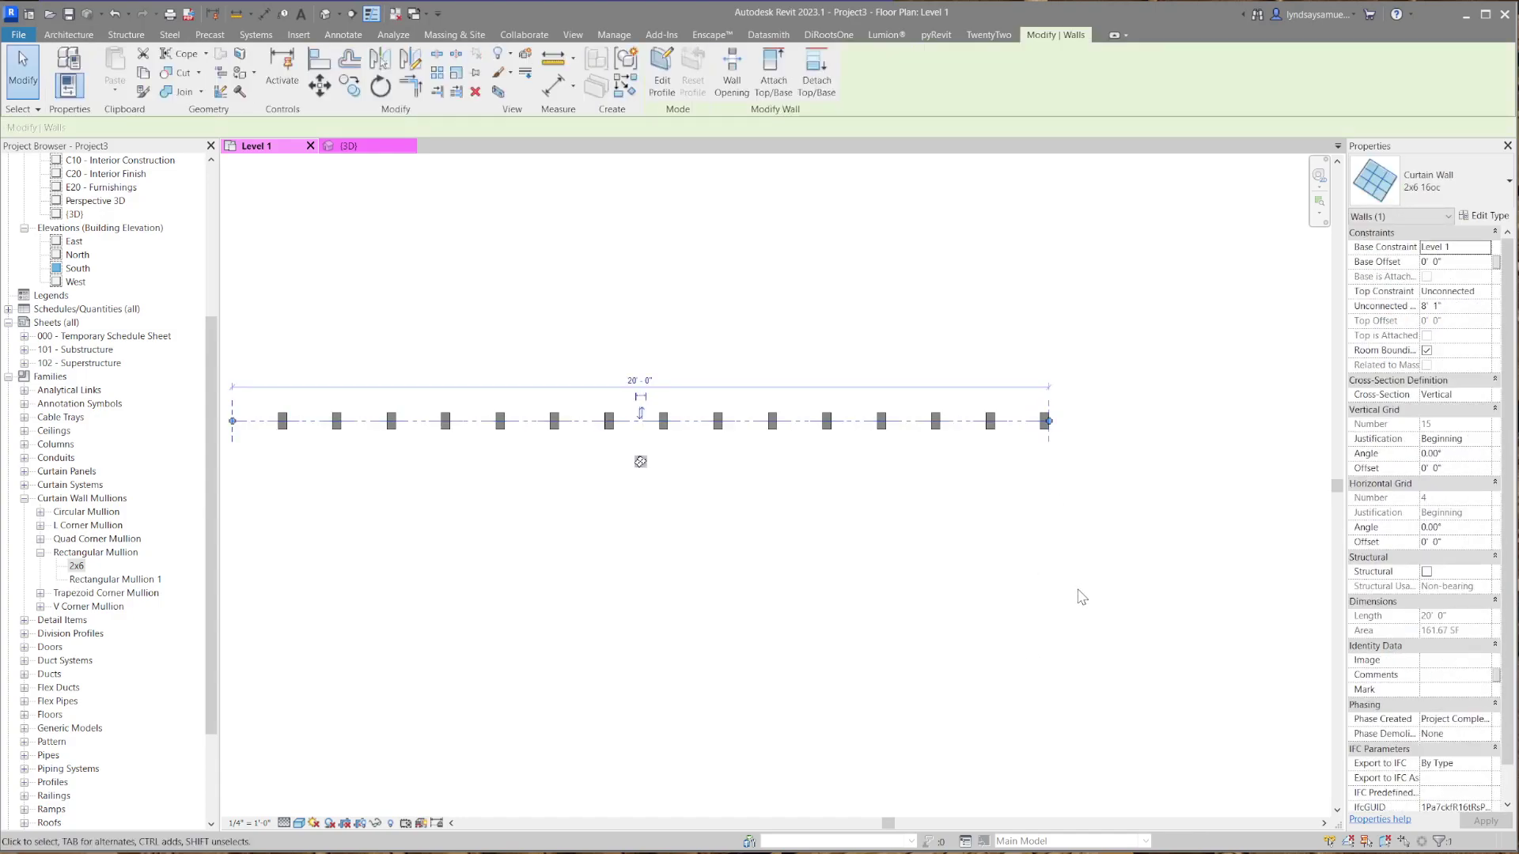
pyautogui.press('z')
pyautogui.press('f')
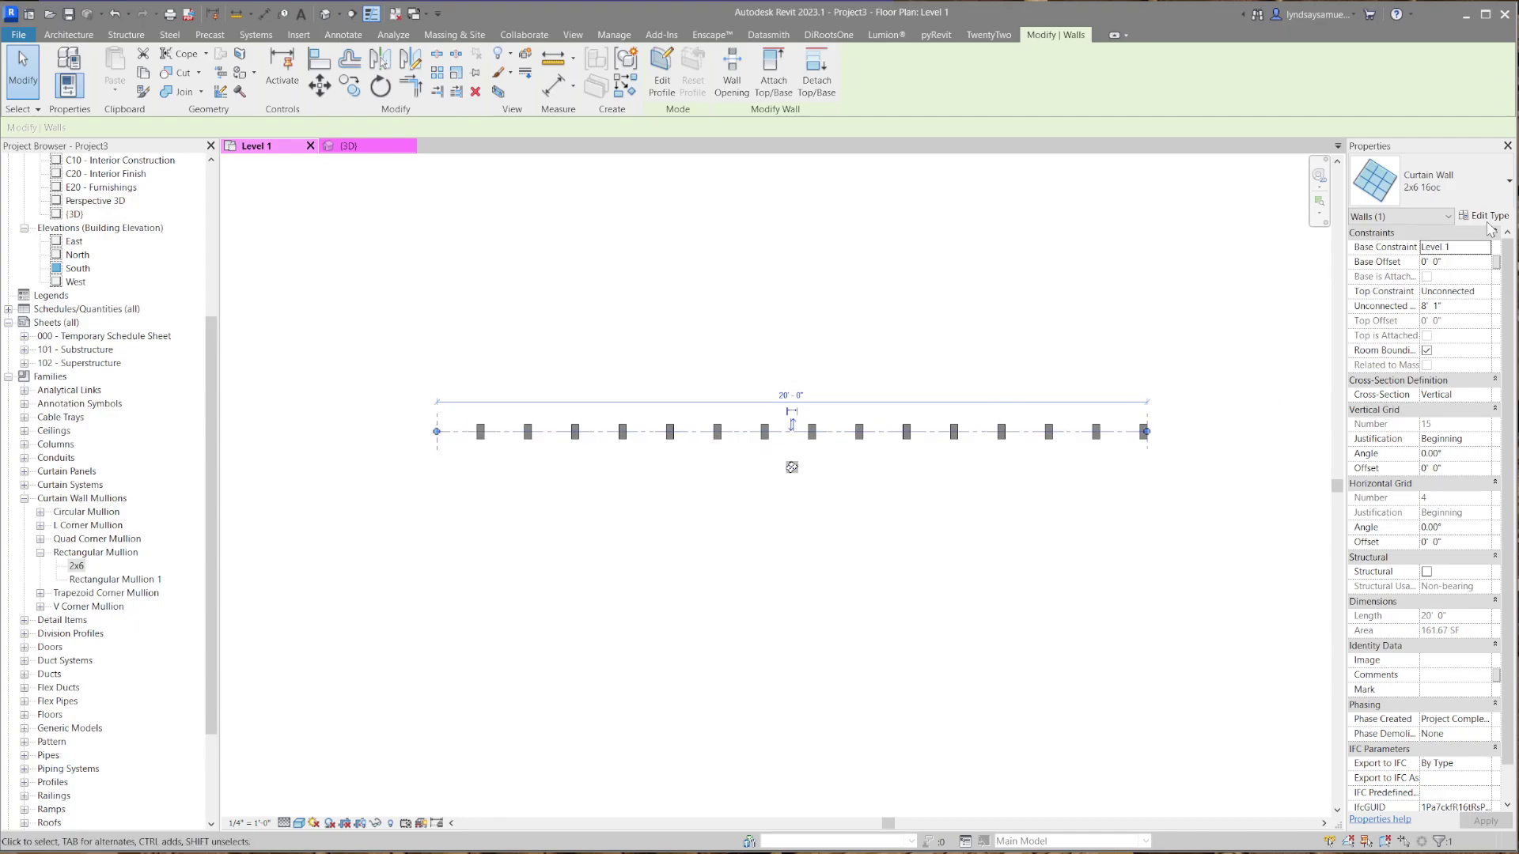
pyautogui.click(1206, 320)
pyautogui.press('t')
pyautogui.press('p')
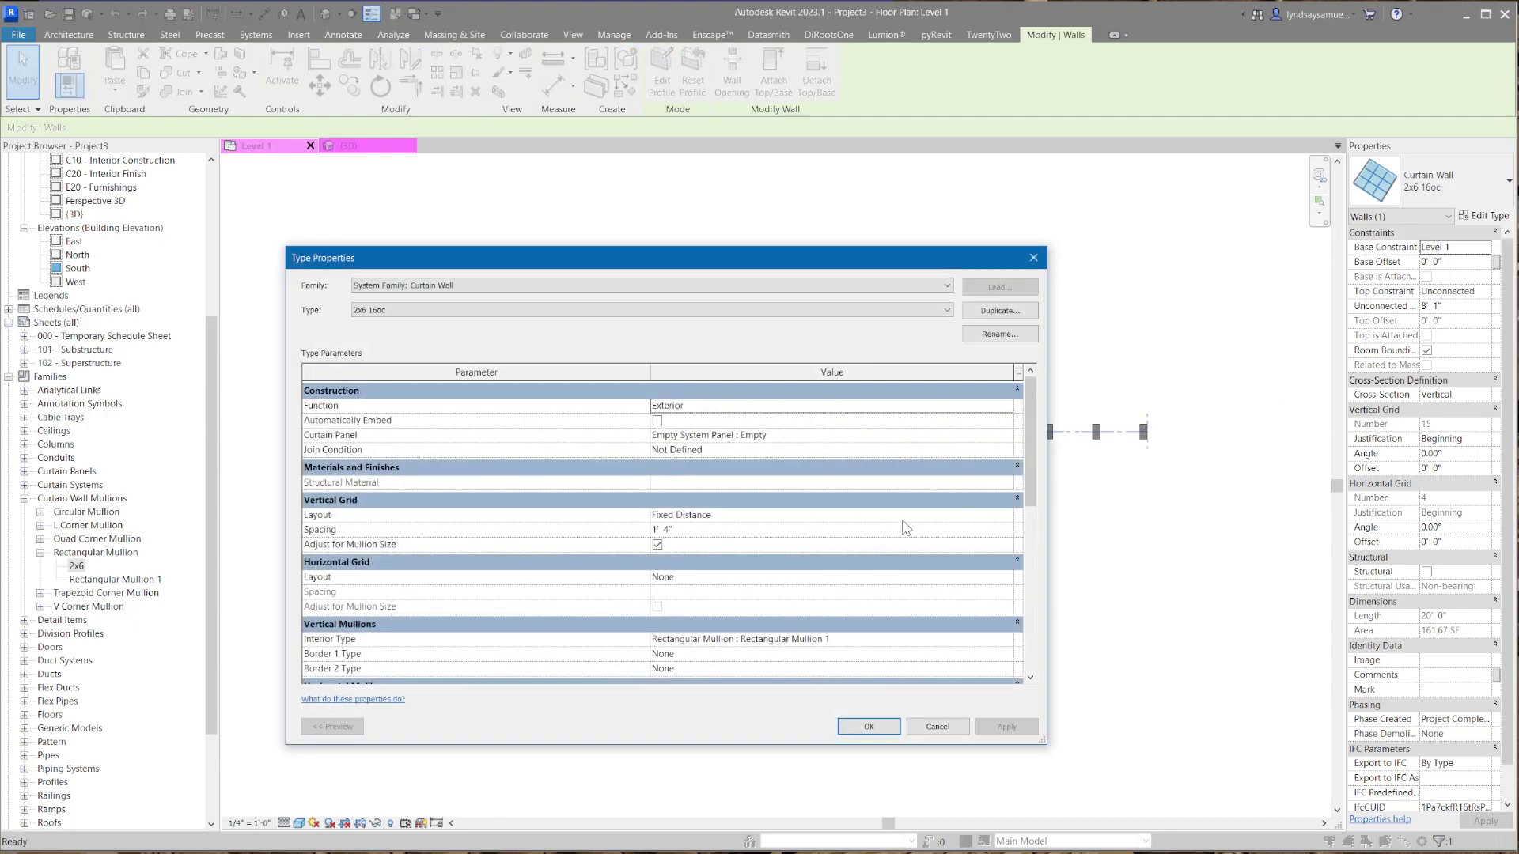
pyautogui.scroll(-3, 871, 584)
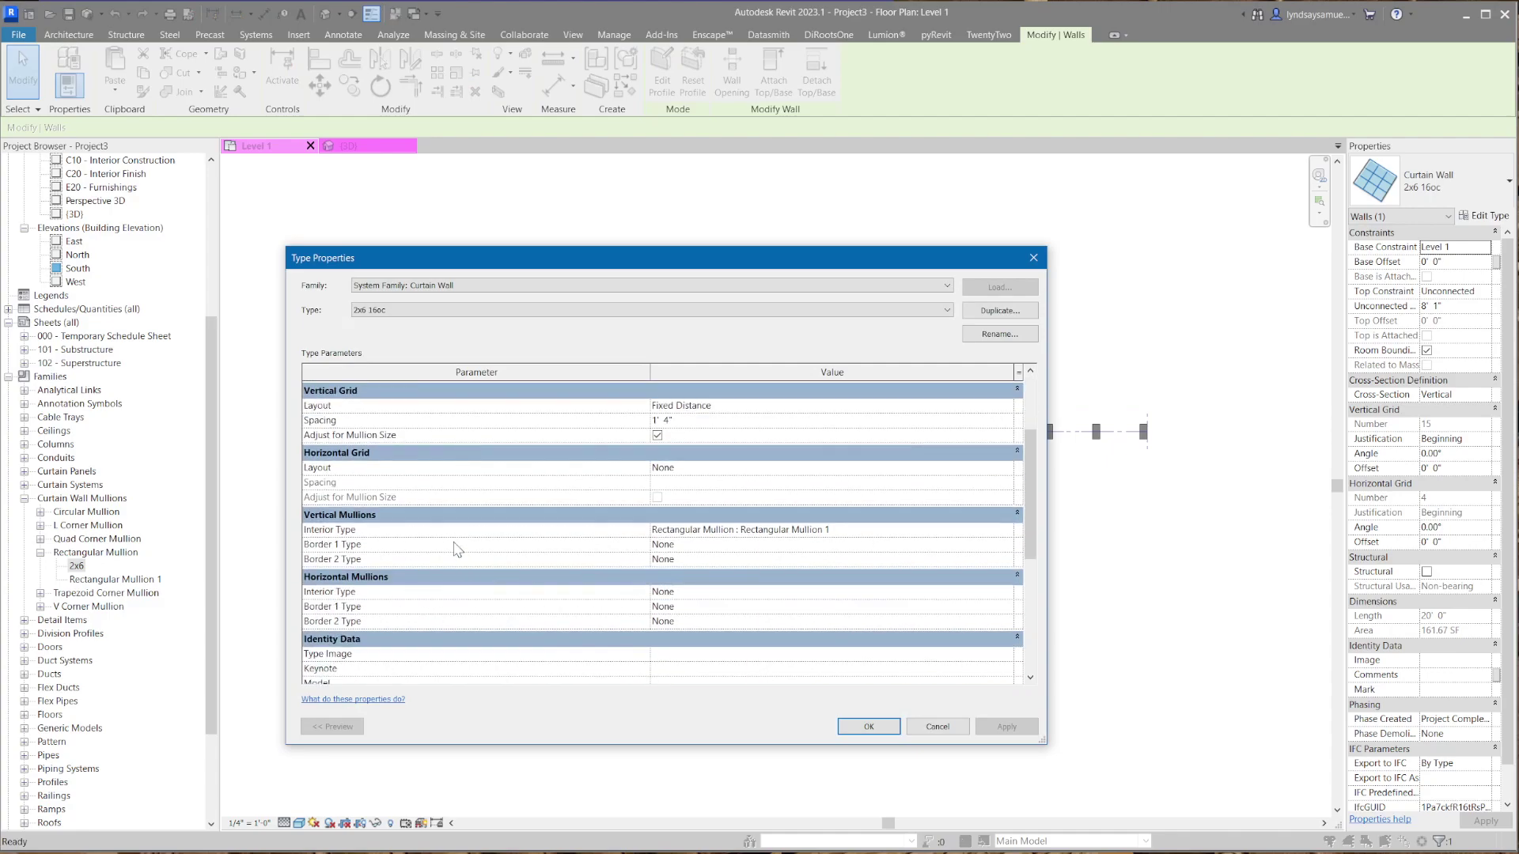
pyautogui.click(937, 533)
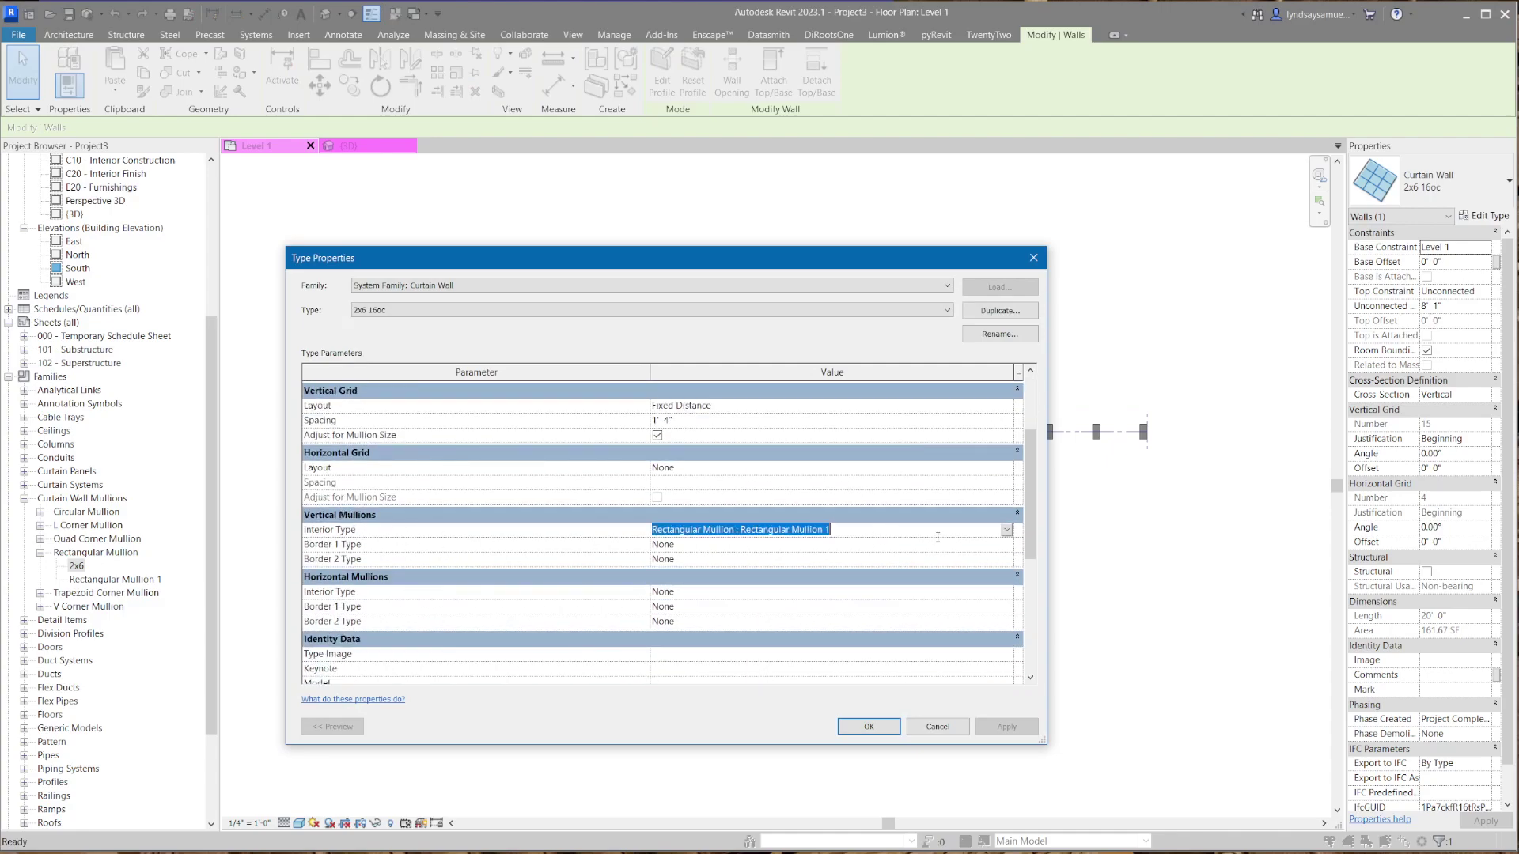
pyautogui.click(1006, 529)
pyautogui.click(757, 582)
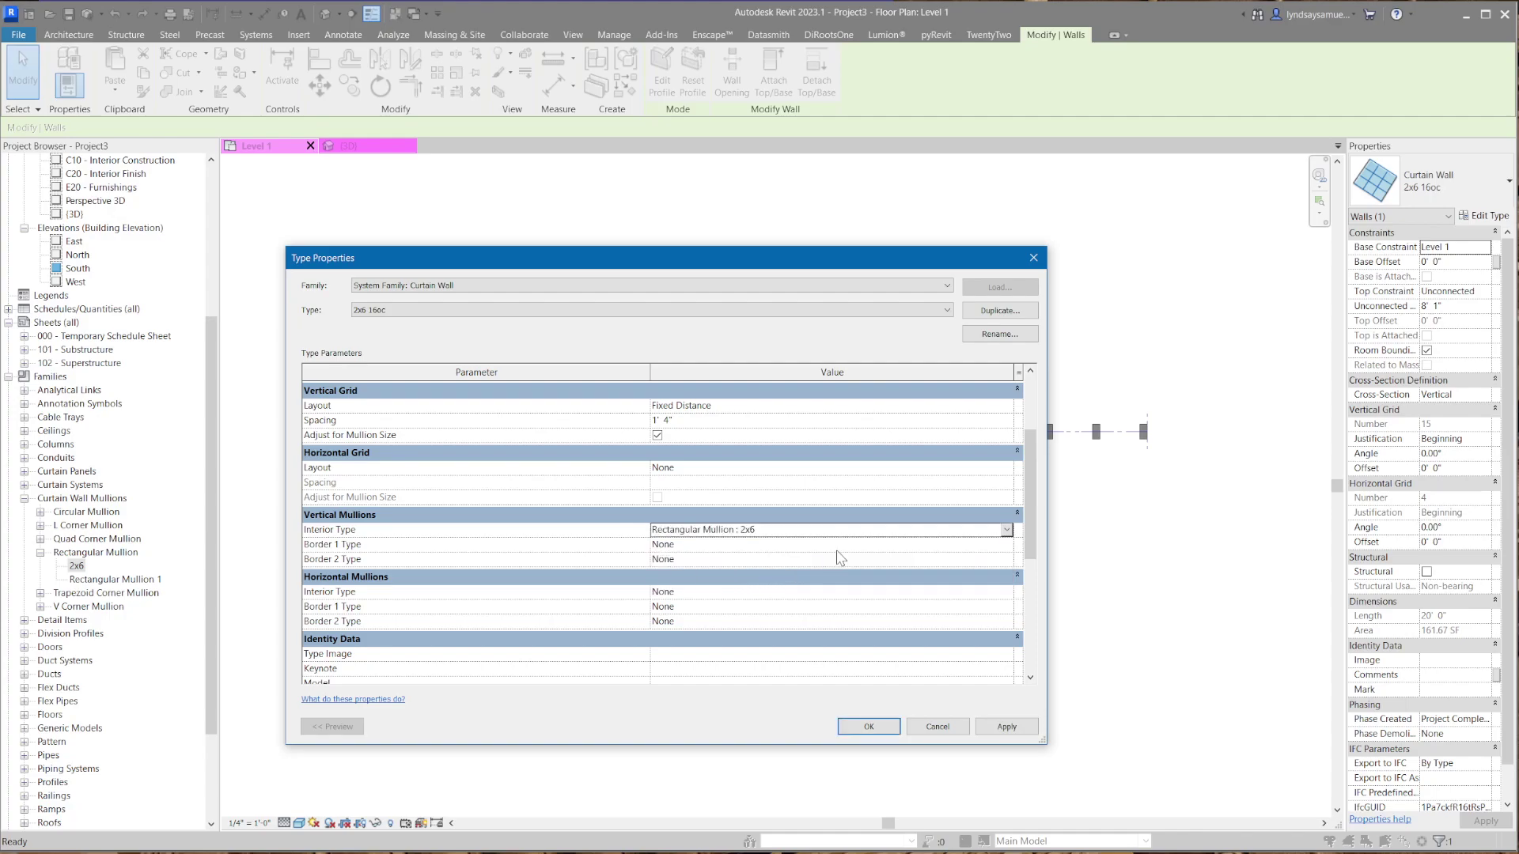
# - Set the vertical mullions' Border 1 and Border 2 types to Rectangular Mullion : 2x6
pyautogui.click(848, 543)
pyautogui.click(1006, 545)
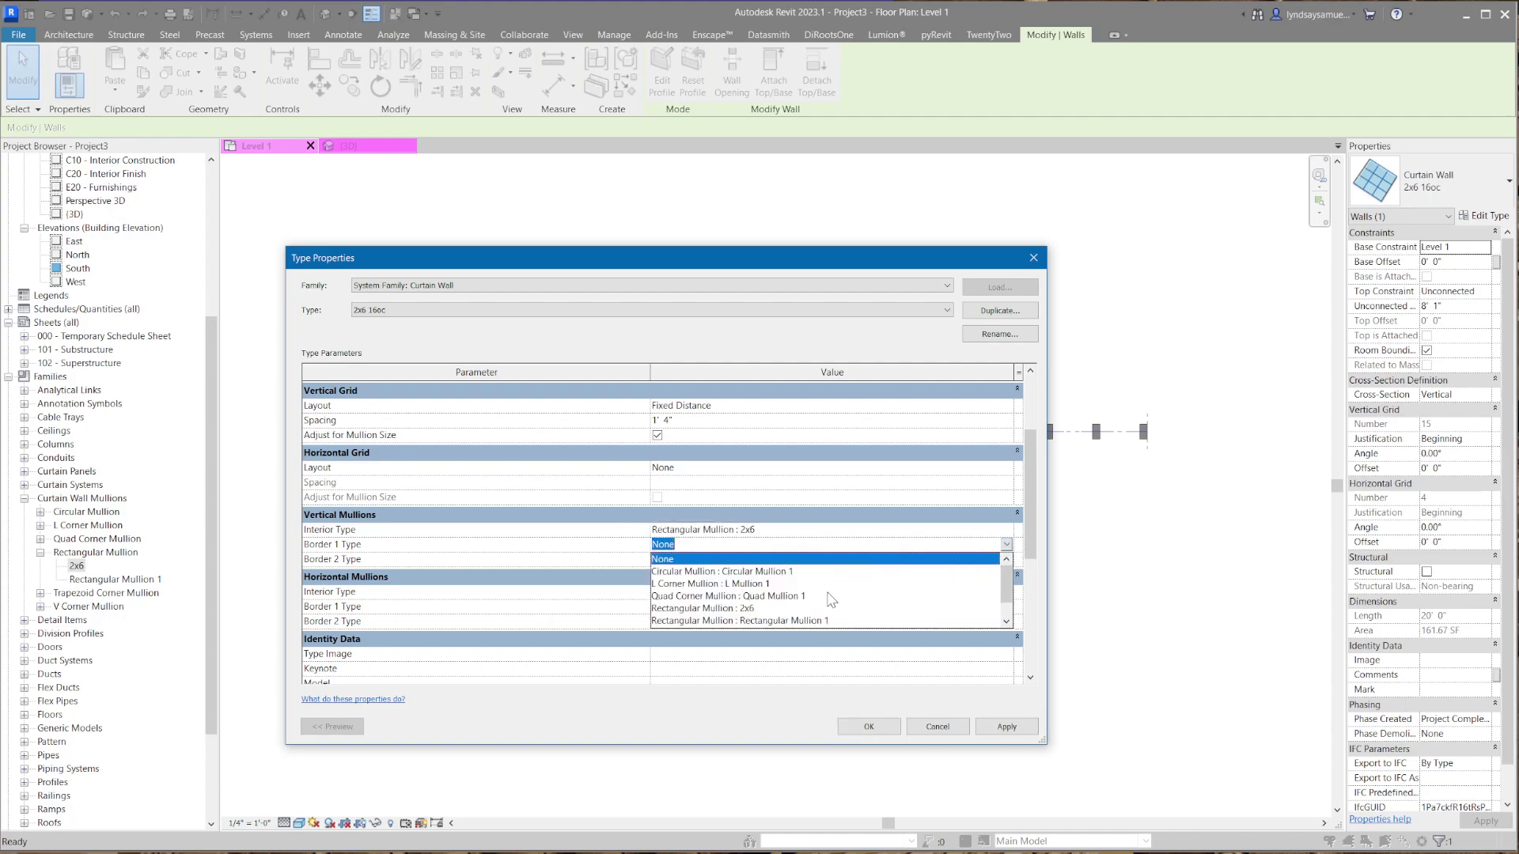
pyautogui.click(744, 609)
pyautogui.click(1000, 560)
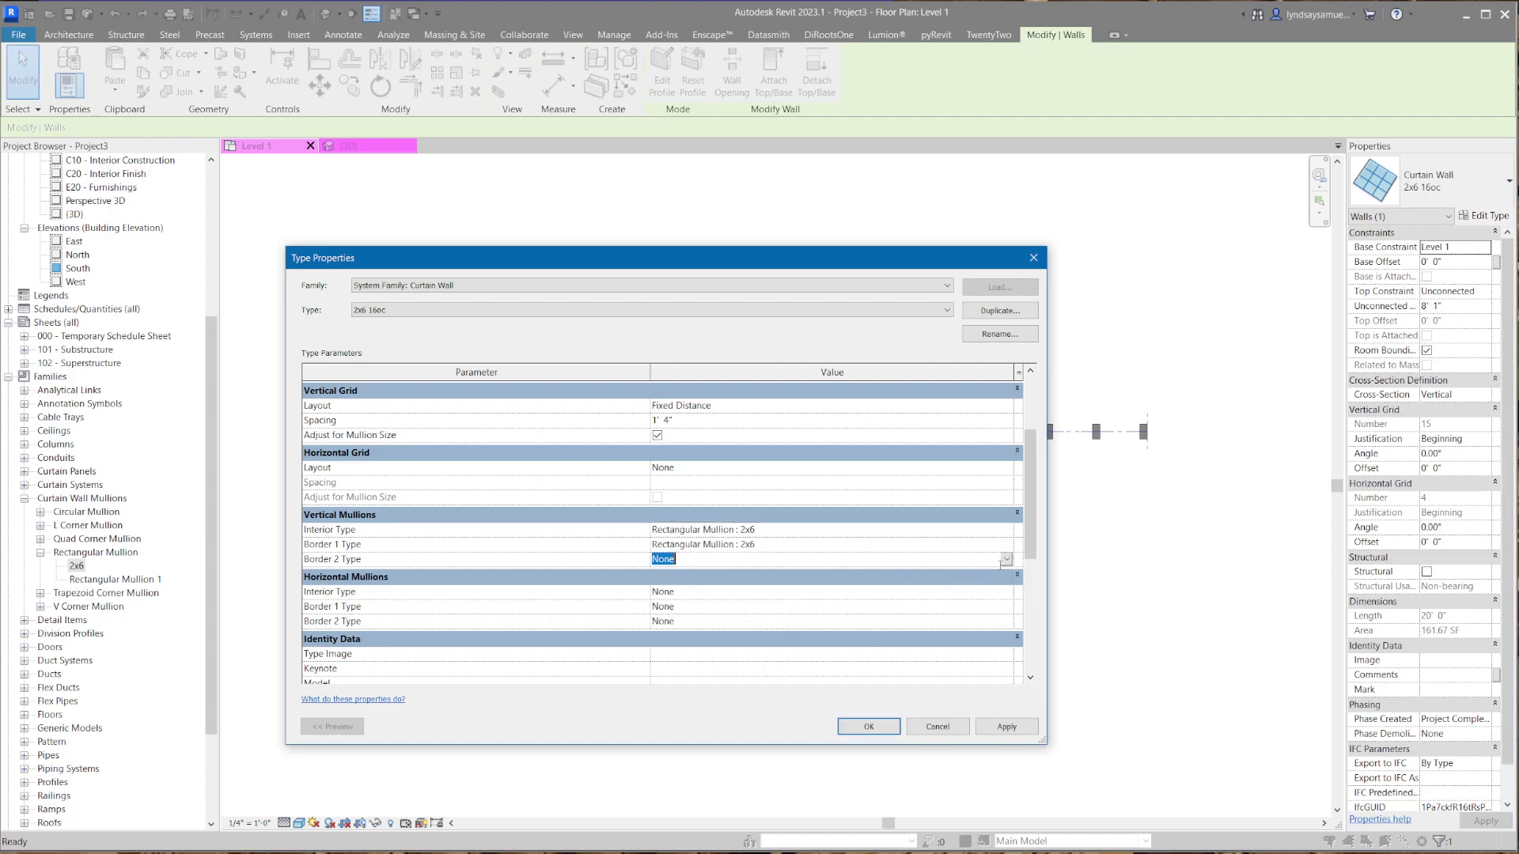
pyautogui.click(1006, 560)
pyautogui.click(729, 624)
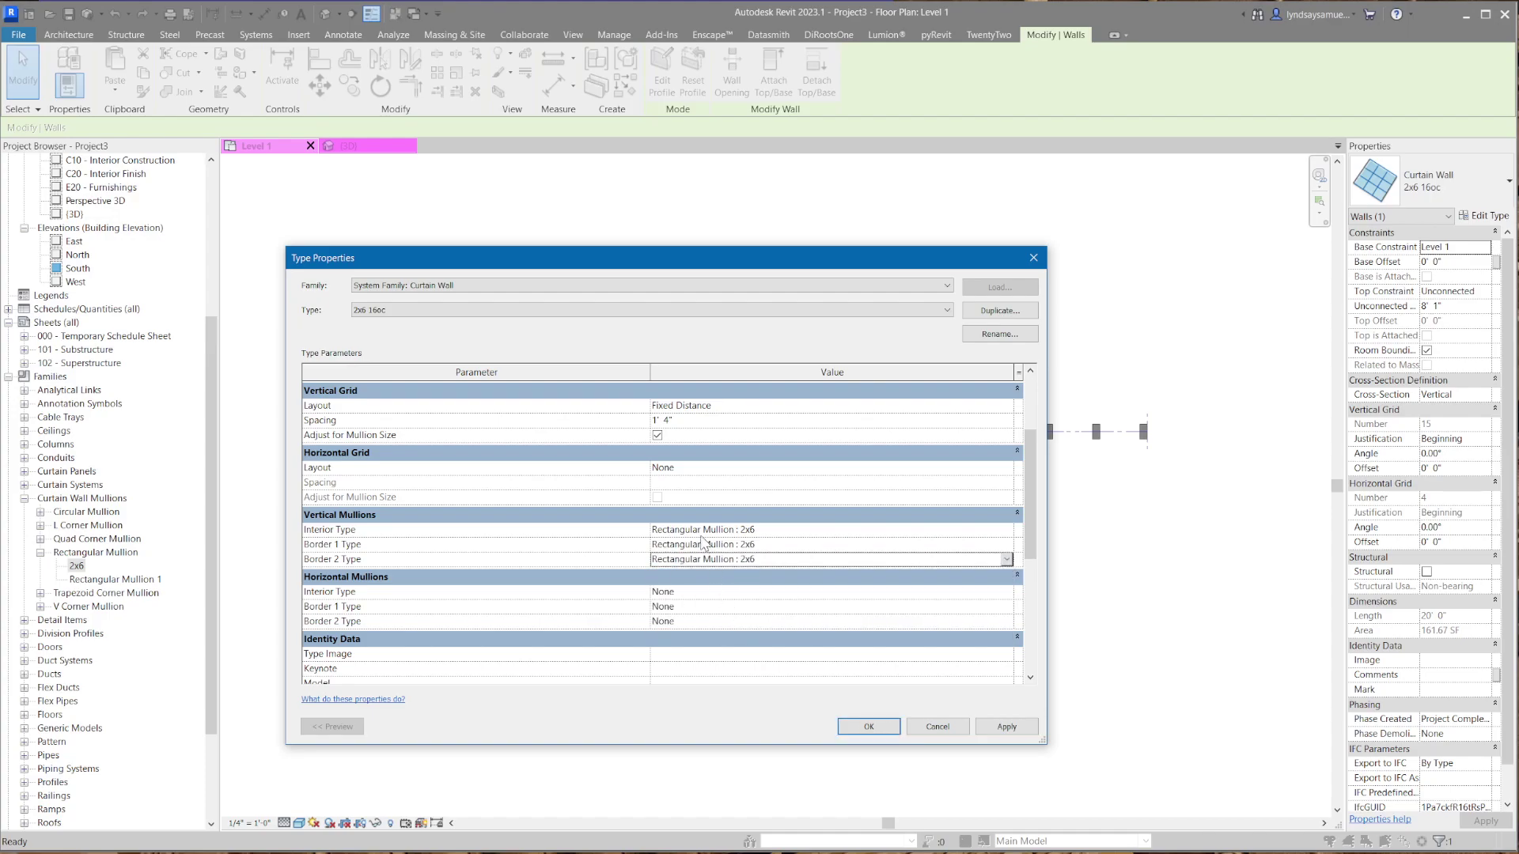
# - Set the horizontal mullions' interior, Border 1 and Border 2 types to Rectangular Mullion : 2x6, apply the changes and deselect the wall
pyautogui.click(930, 594)
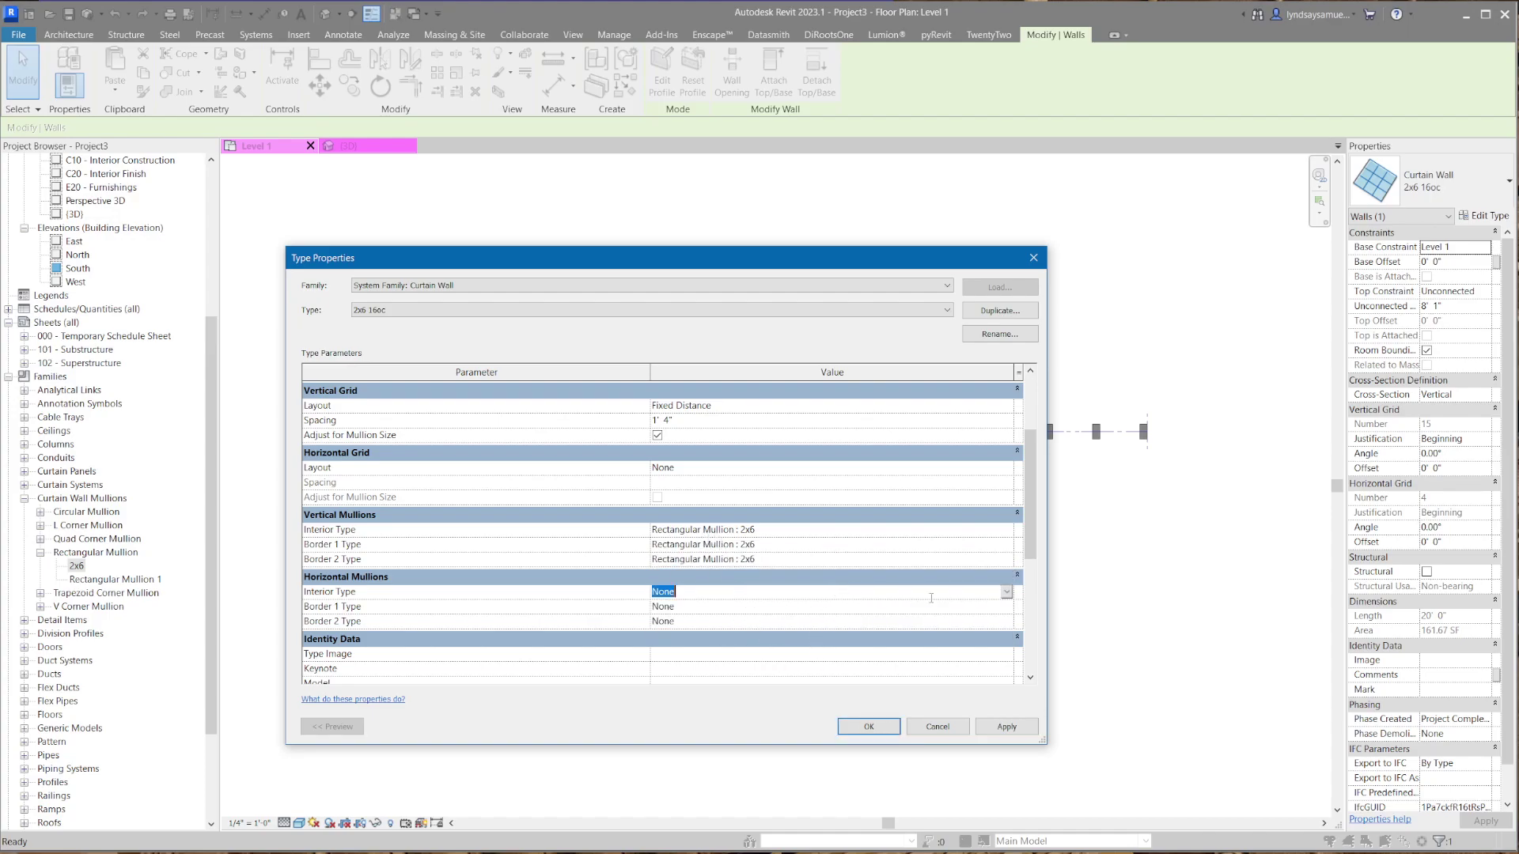
pyautogui.click(1007, 593)
pyautogui.click(748, 631)
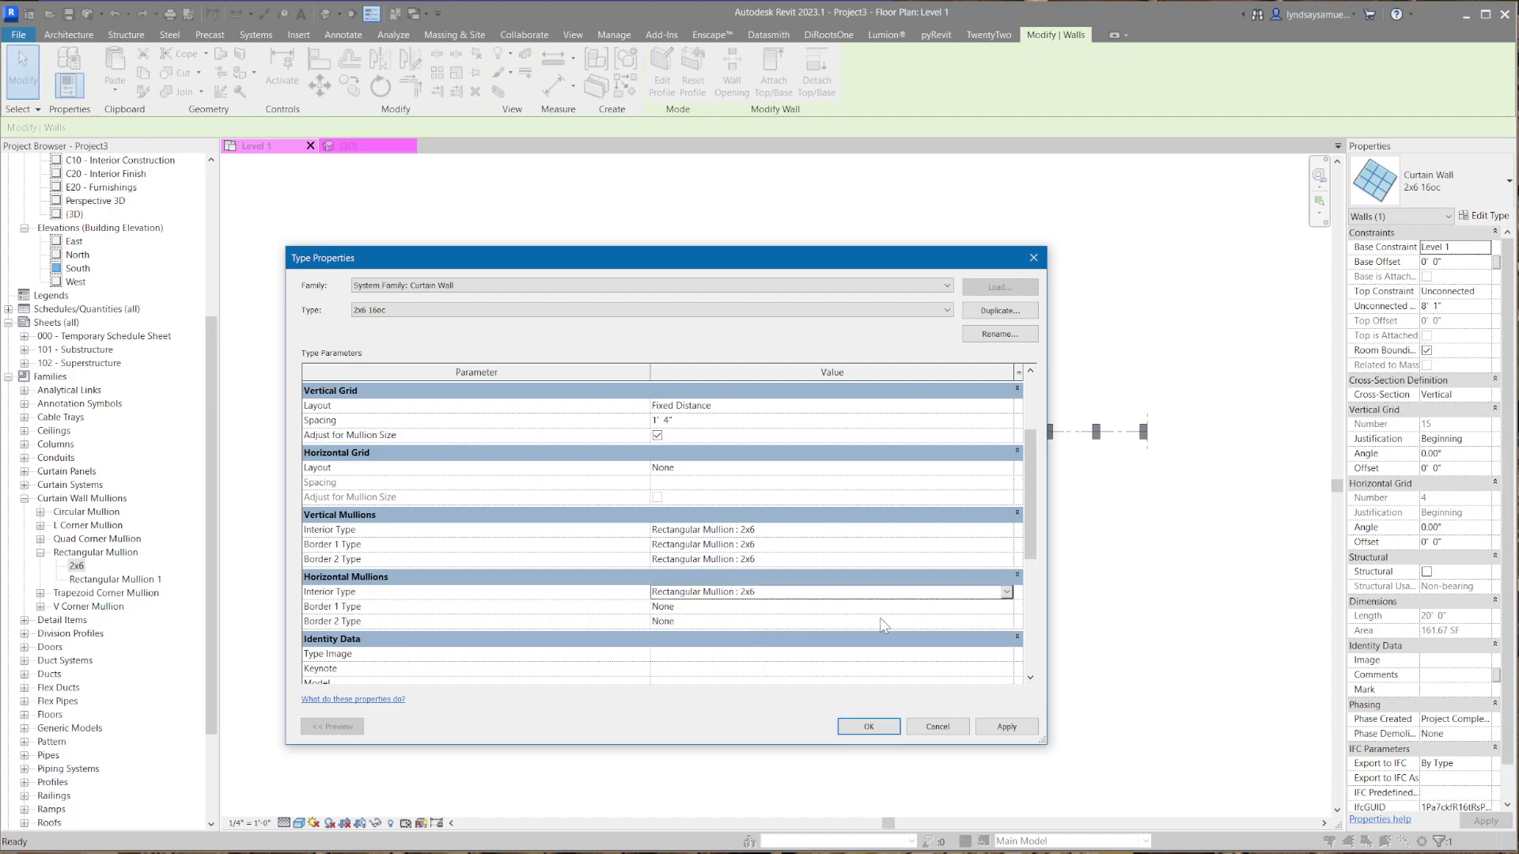
pyautogui.click(895, 609)
pyautogui.click(1006, 607)
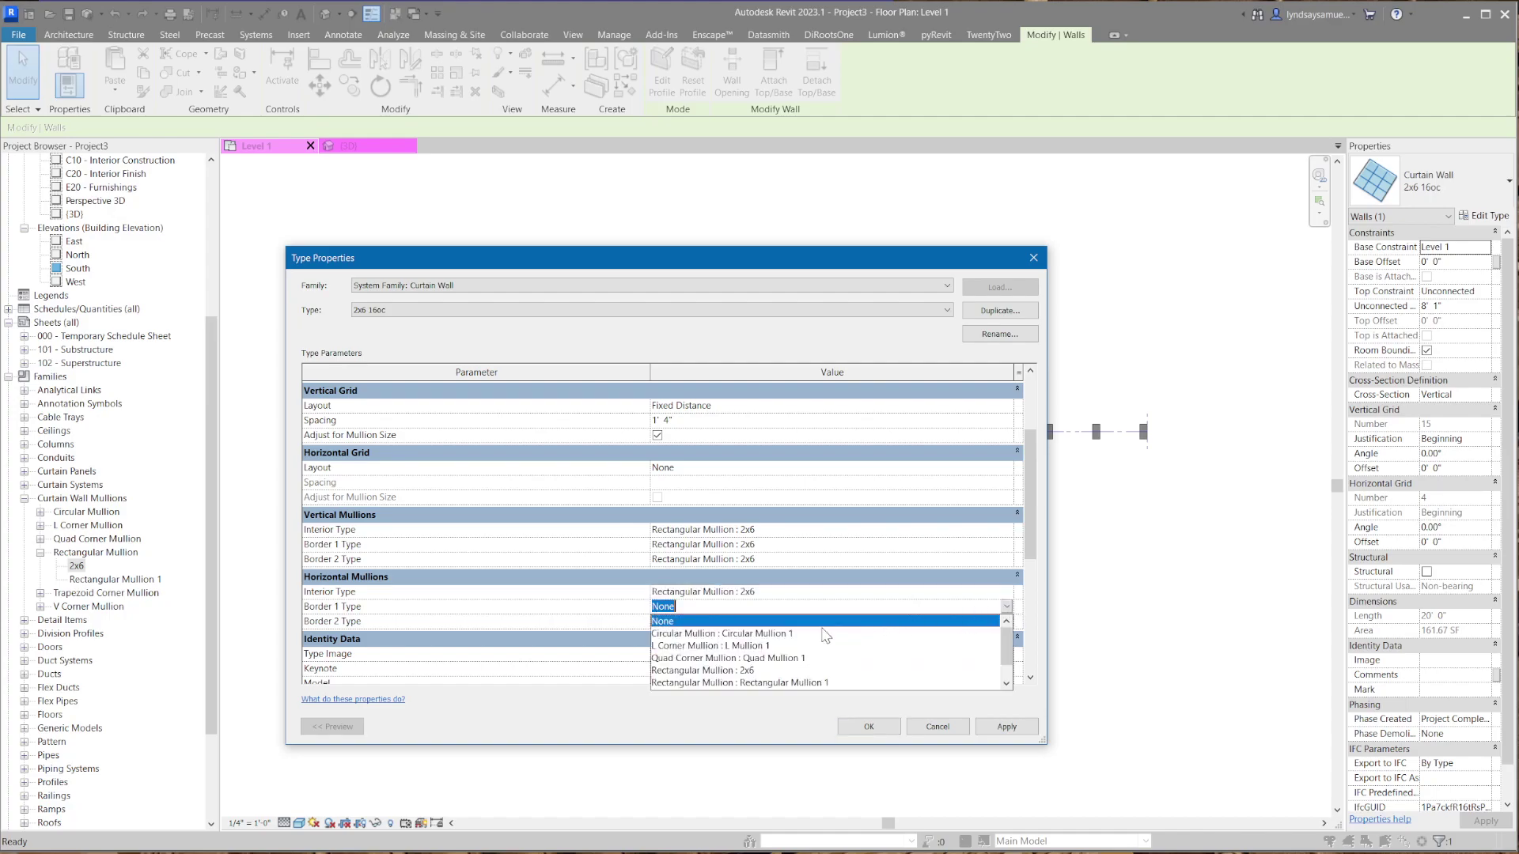
pyautogui.click(751, 681)
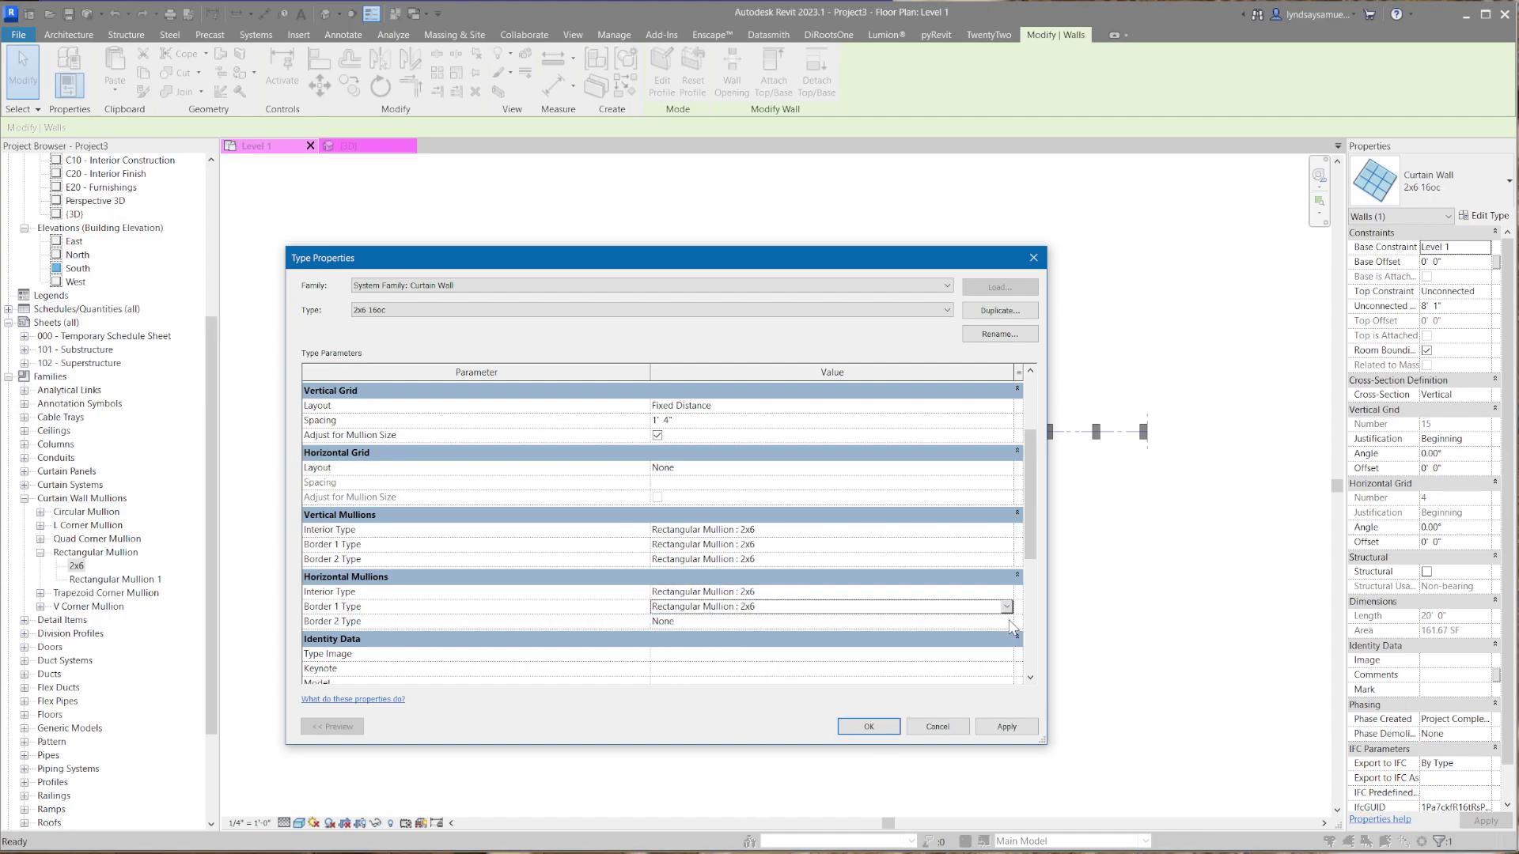
pyautogui.click(1006, 622)
pyautogui.click(720, 685)
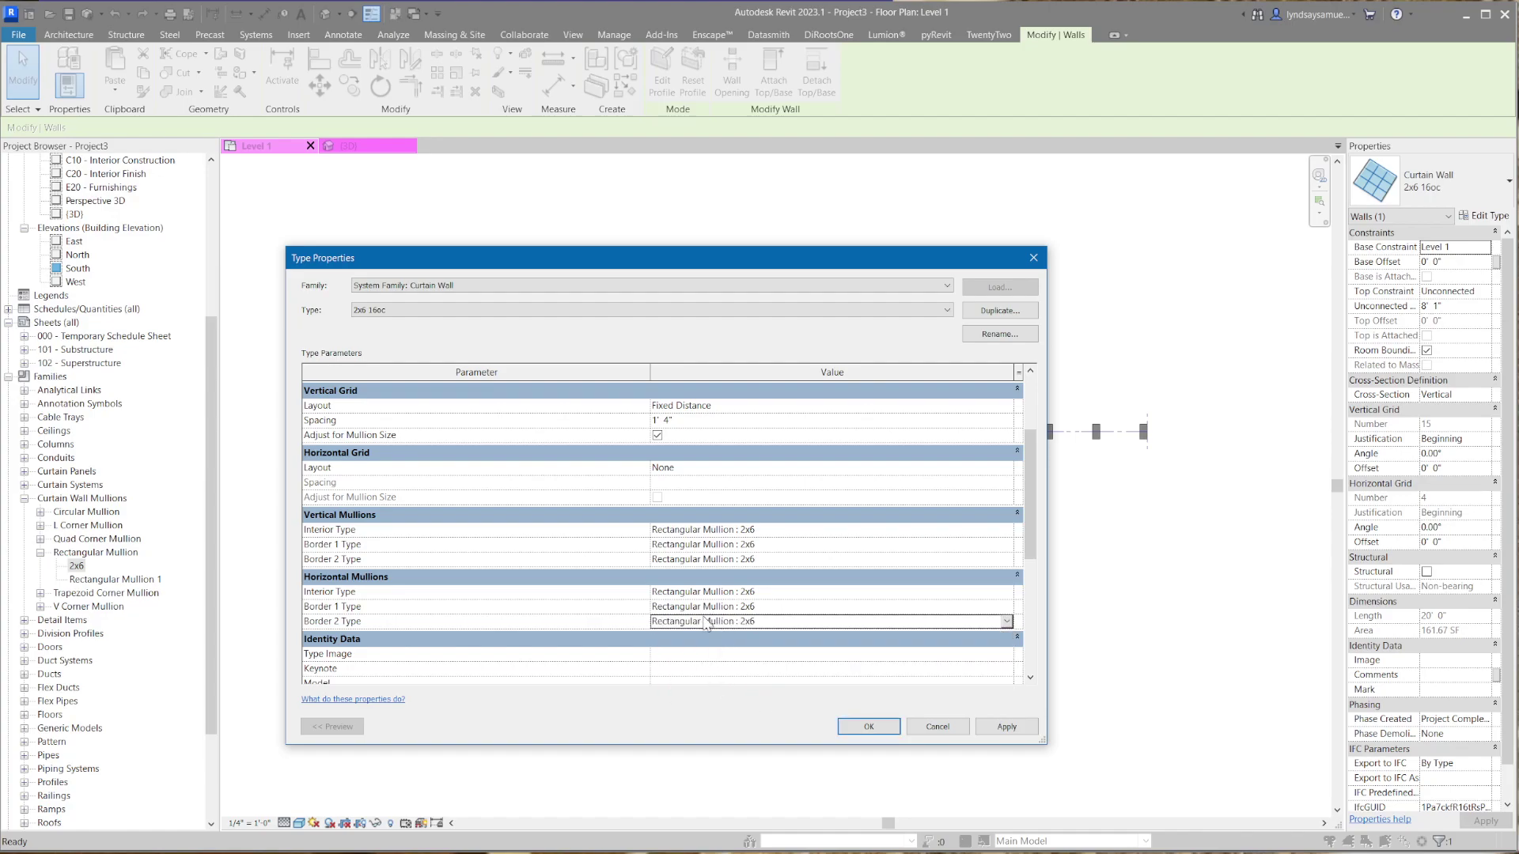
pyautogui.click(873, 725)
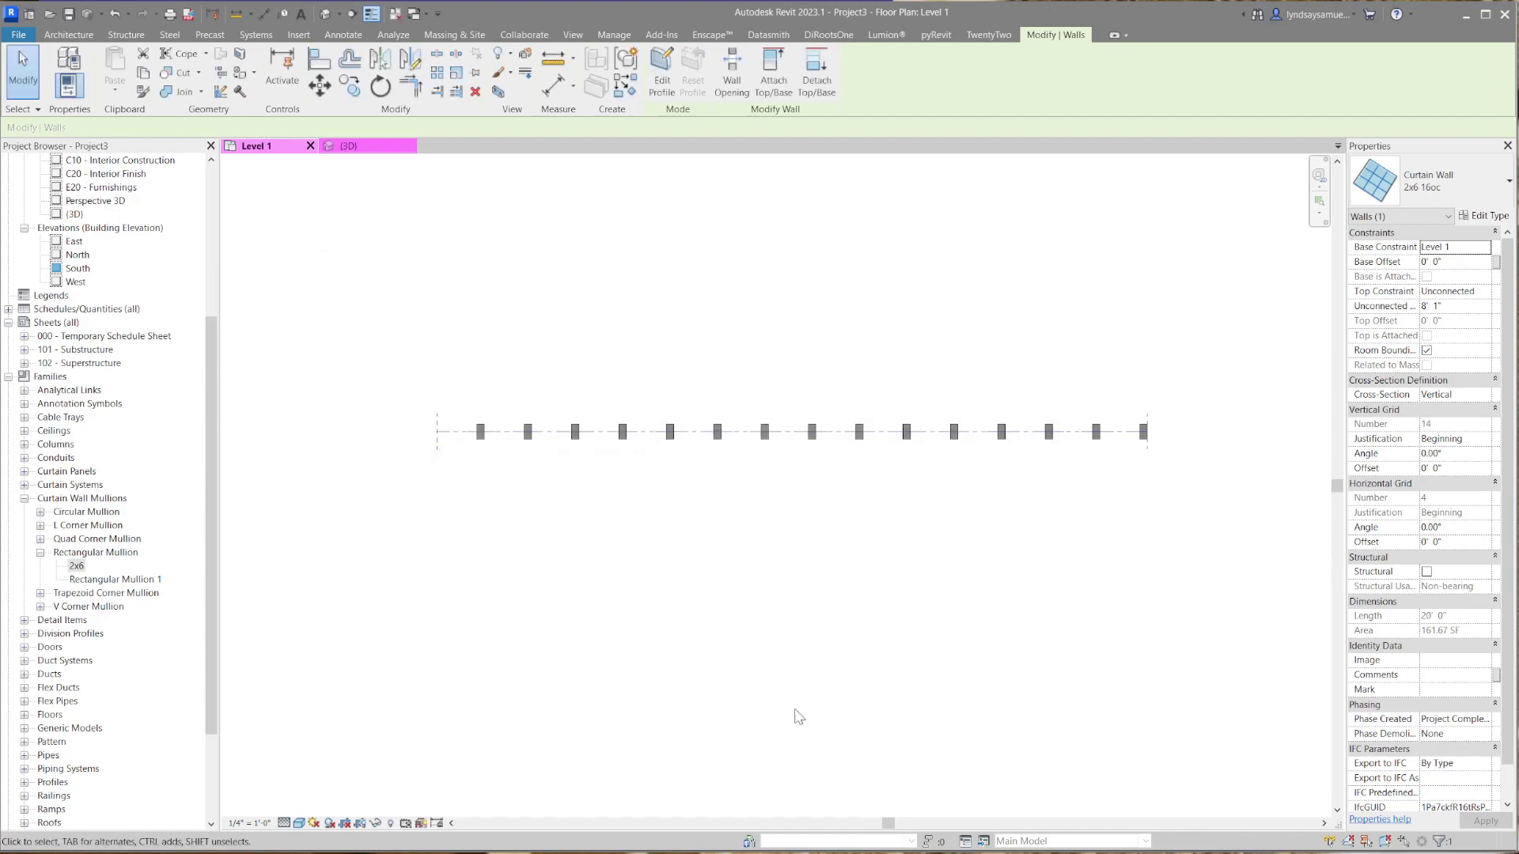
pyautogui.click(735, 639)
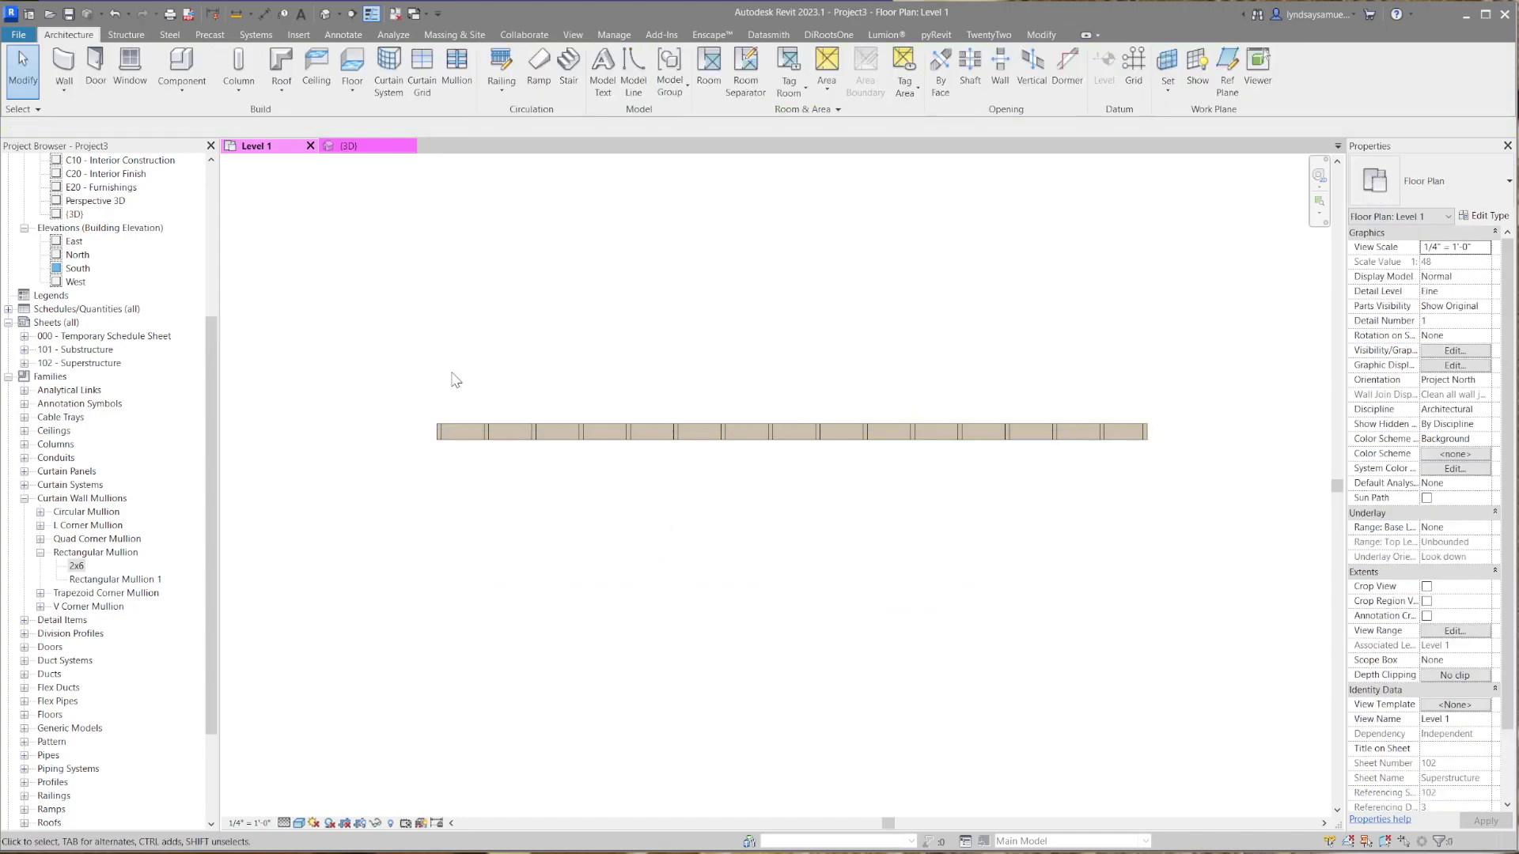
# - Open the default 3D view, fit the curtain wall in it, and set Fine detail level with a shaded visual style
pyautogui.click(325, 13)
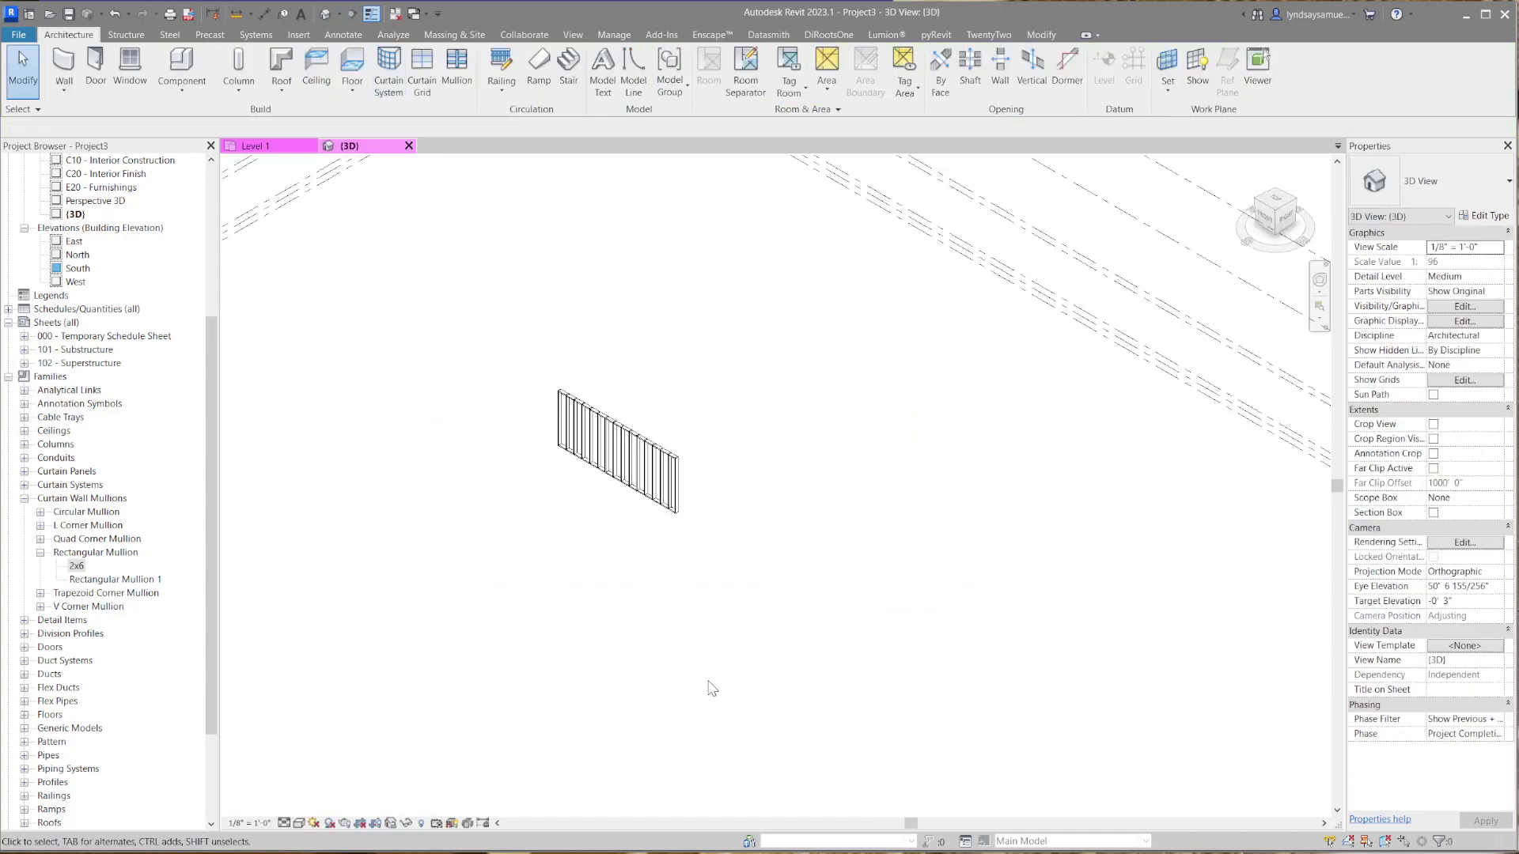
pyautogui.press('z')
pyautogui.press('f')
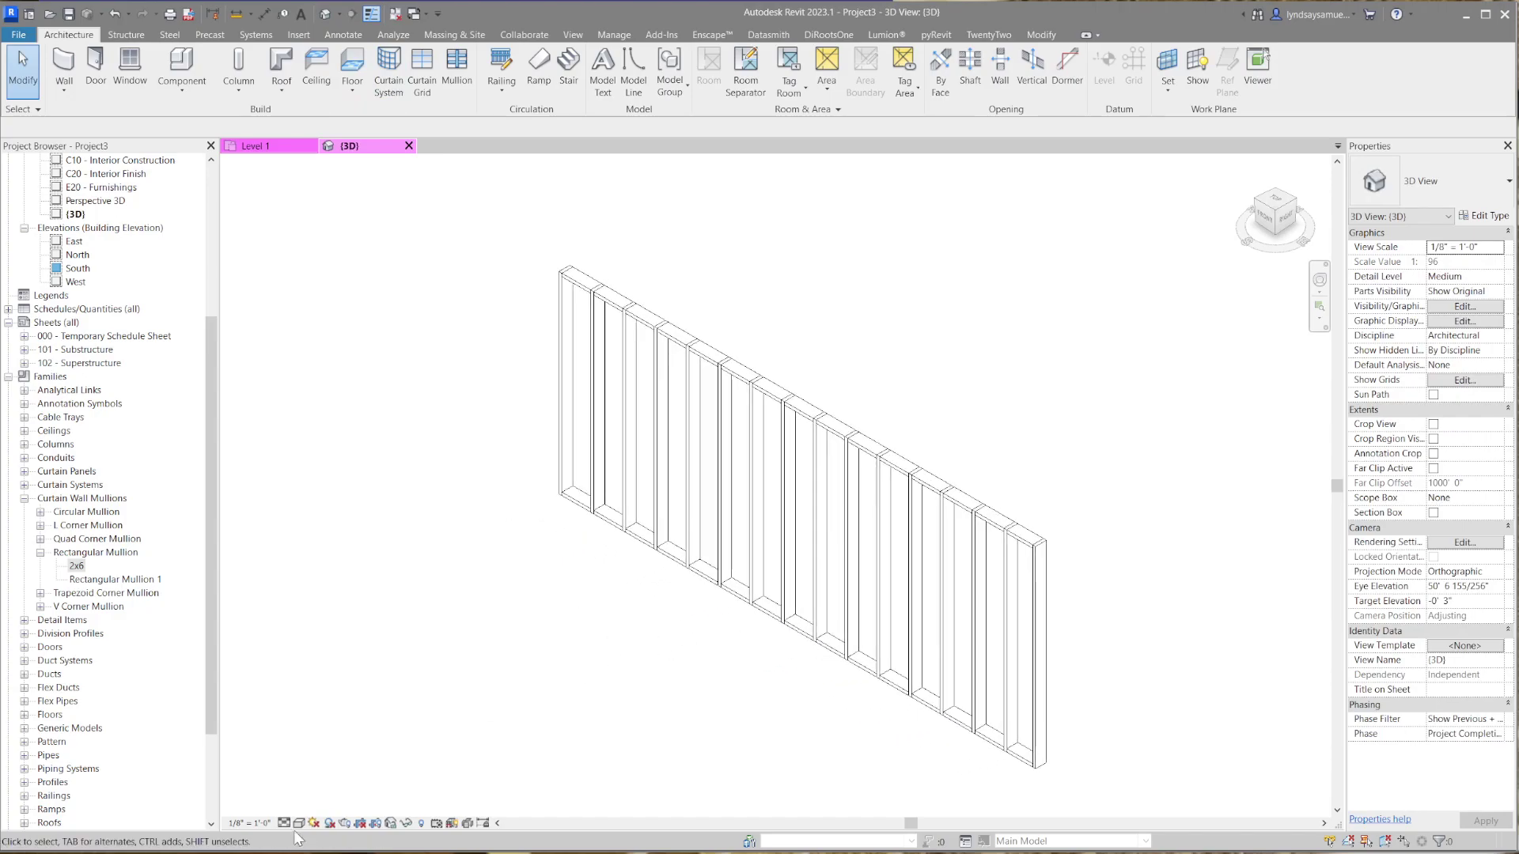
pyautogui.click(284, 823)
pyautogui.click(312, 809)
pyautogui.click(299, 823)
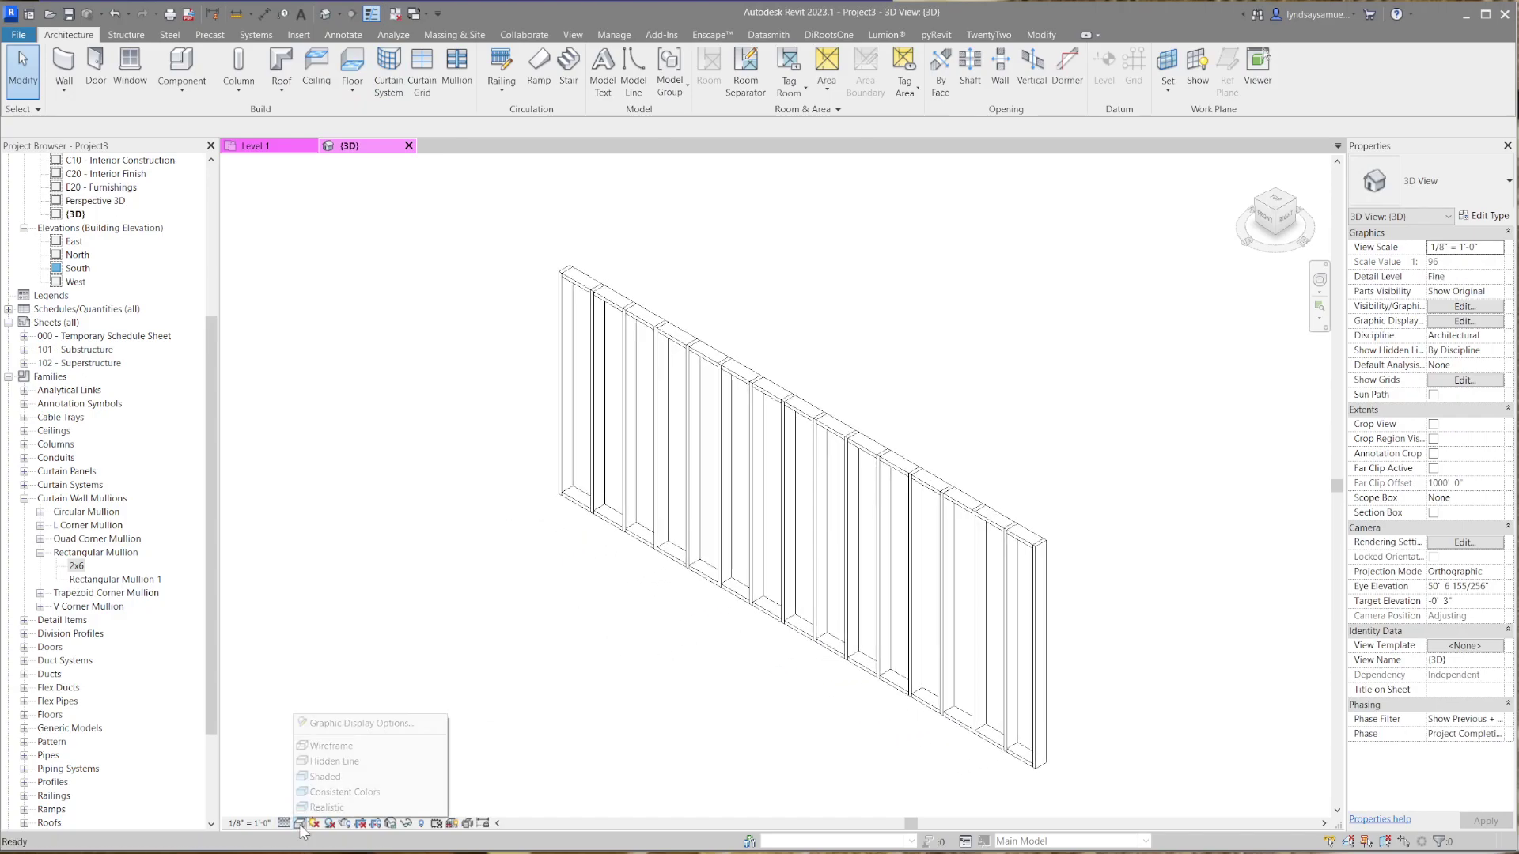
pyautogui.click(327, 793)
# - Examine the 2x6 studs and plates of the framed wall in 3D from its other side and up close
pyautogui.moveTo(554, 745)
pyautogui.keyDown('shift'); pyautogui.mouseDown(button='middle')
pyautogui.moveTo(546, 723)
pyautogui.moveTo(560, 737)
pyautogui.moveTo(734, 700)
pyautogui.moveTo(1137, 440)
pyautogui.moveTo(808, 531)
pyautogui.mouseUp(button='middle'); pyautogui.keyUp('shift')
pyautogui.click(739, 712)
pyautogui.keyDown('shift'); pyautogui.moveTo(753, 719); pyautogui.dragTo(908, 696, button='middle'); pyautogui.keyUp('shift')
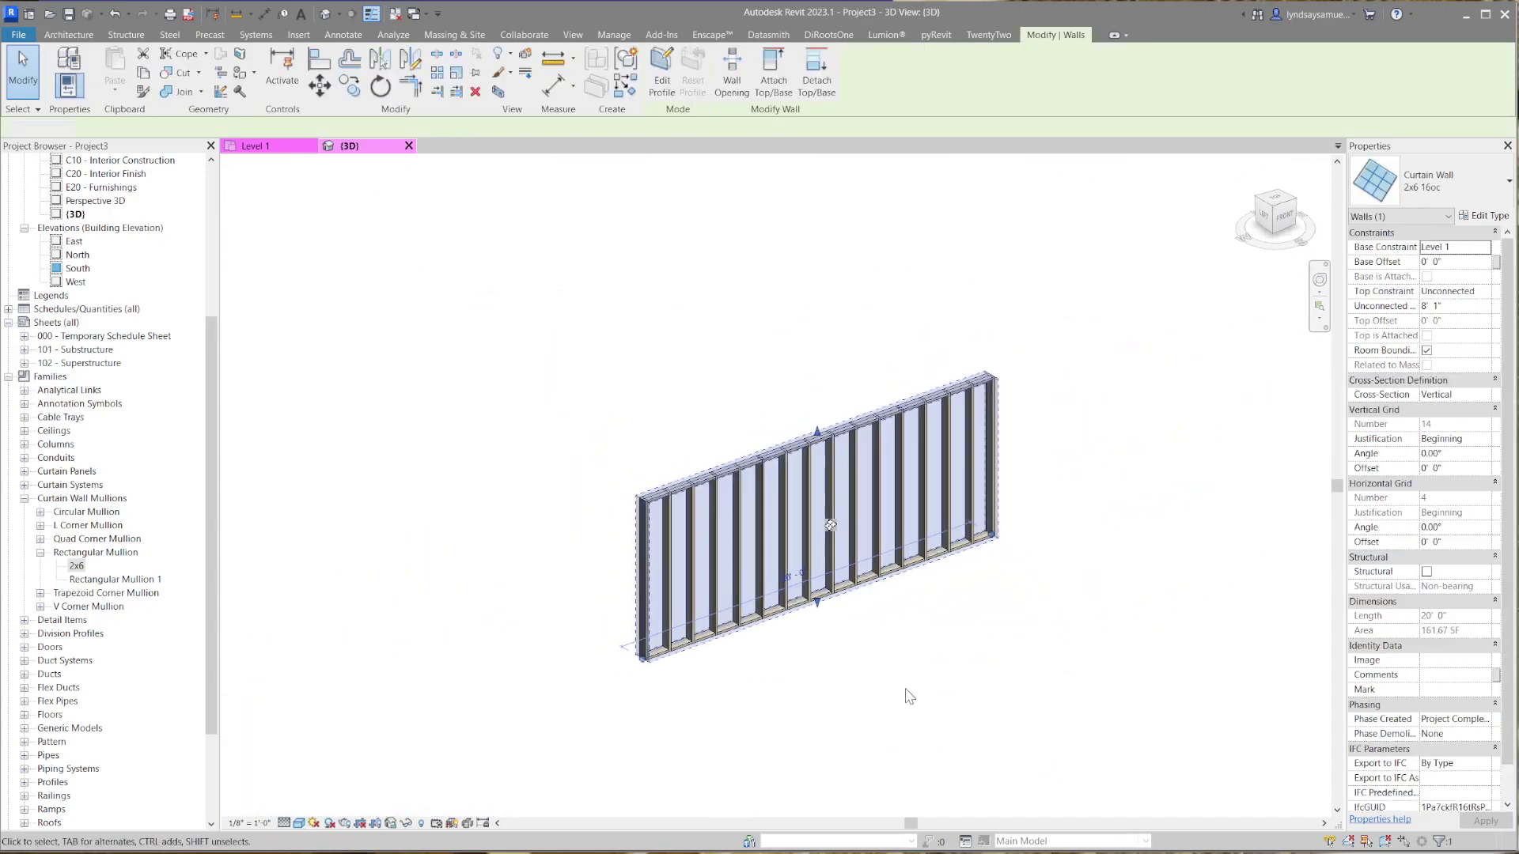
pyautogui.click(910, 708)
pyautogui.scroll(3, 722, 657)
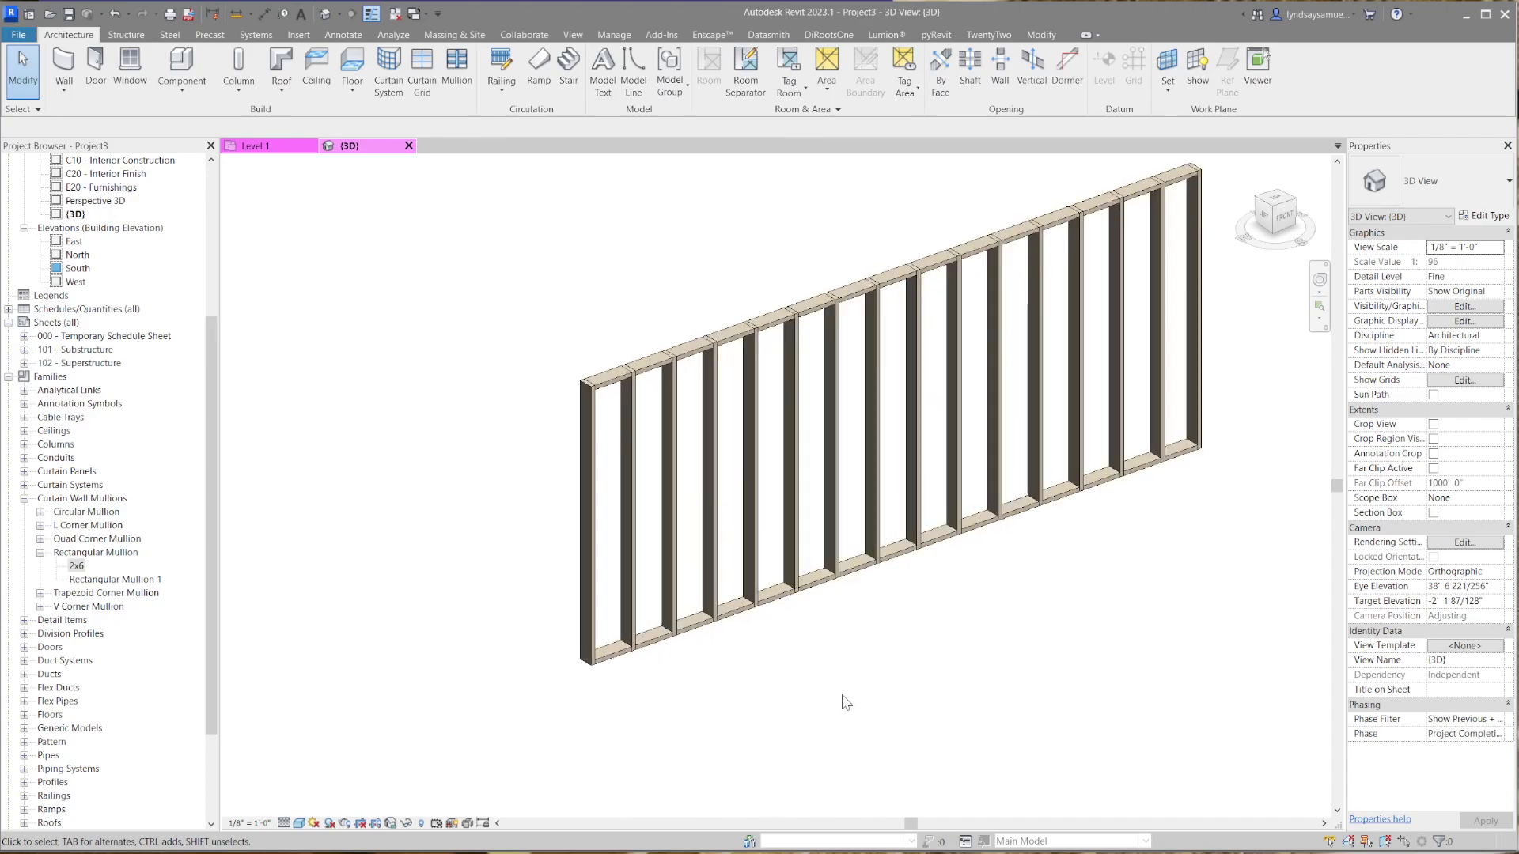
pyautogui.scroll(3, 637, 332)
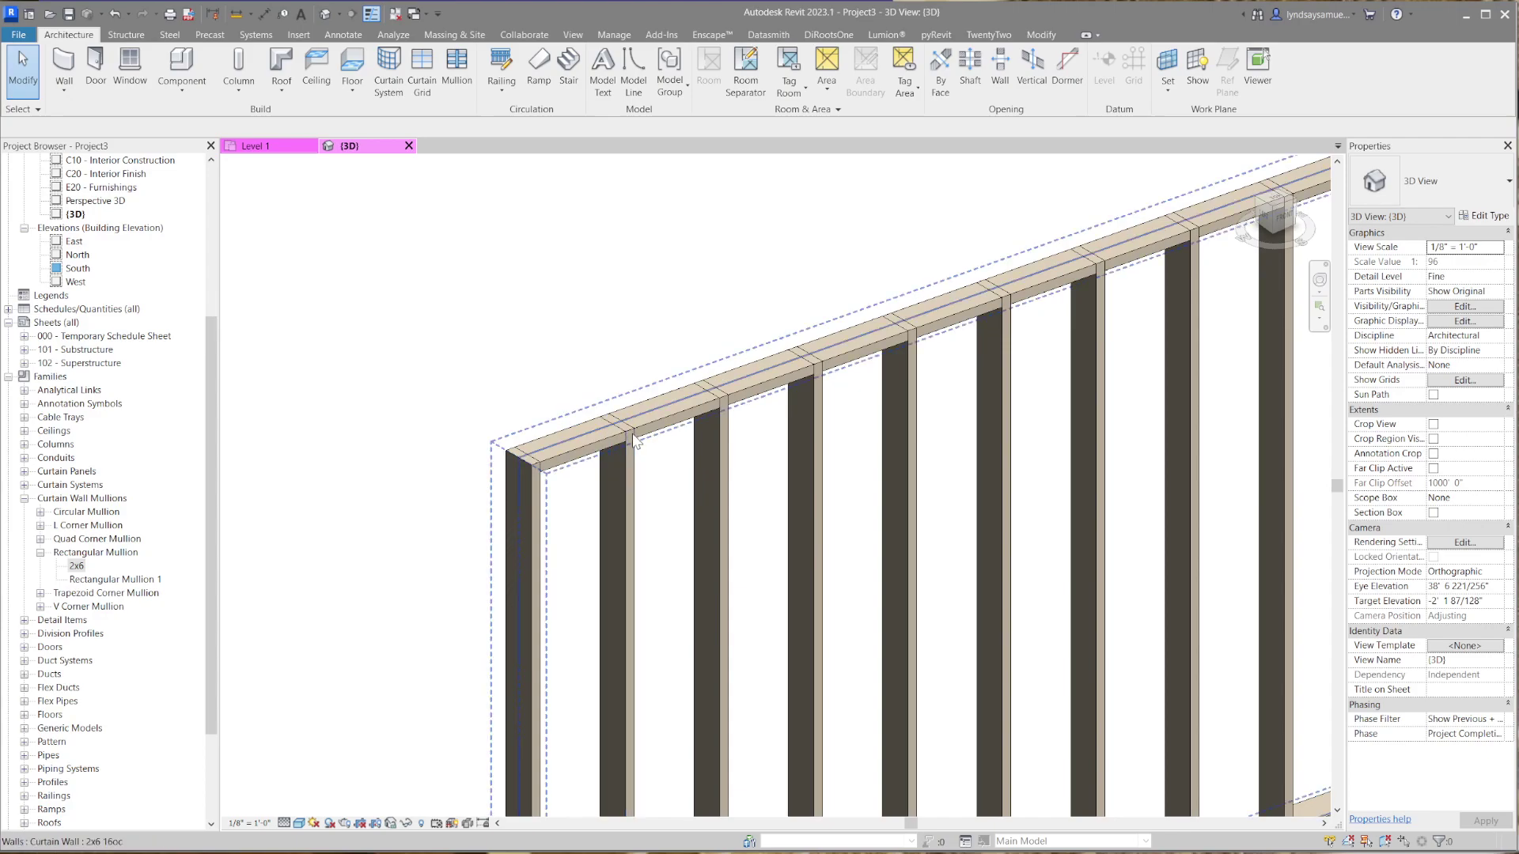
pyautogui.scroll(-5, 495, 329)
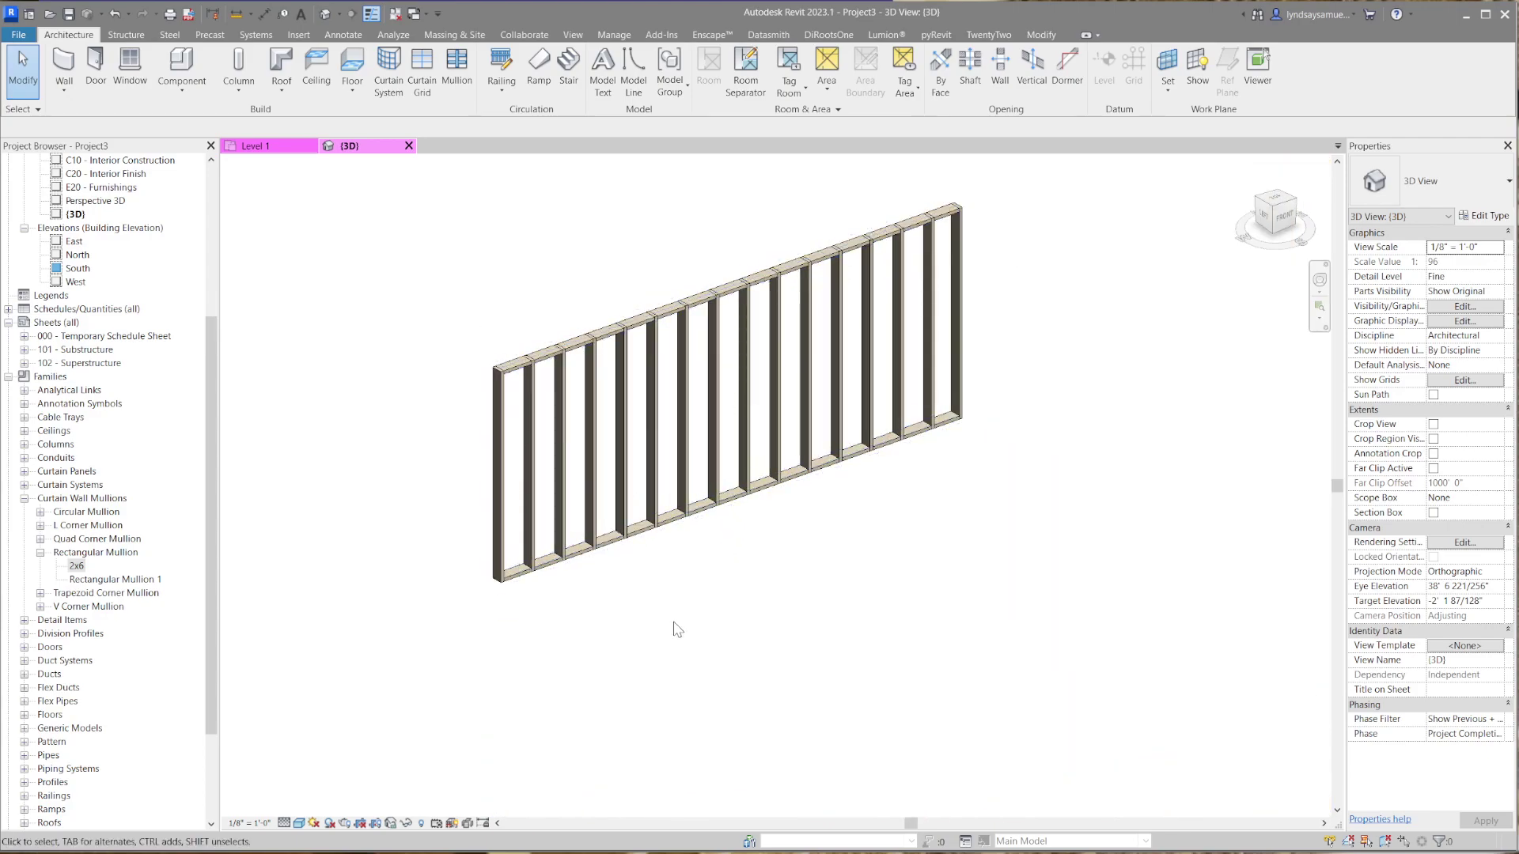
# - Open the South elevation and set its detail level to Fine and its visual style to Shaded
pyautogui.doubleClick(77, 269)
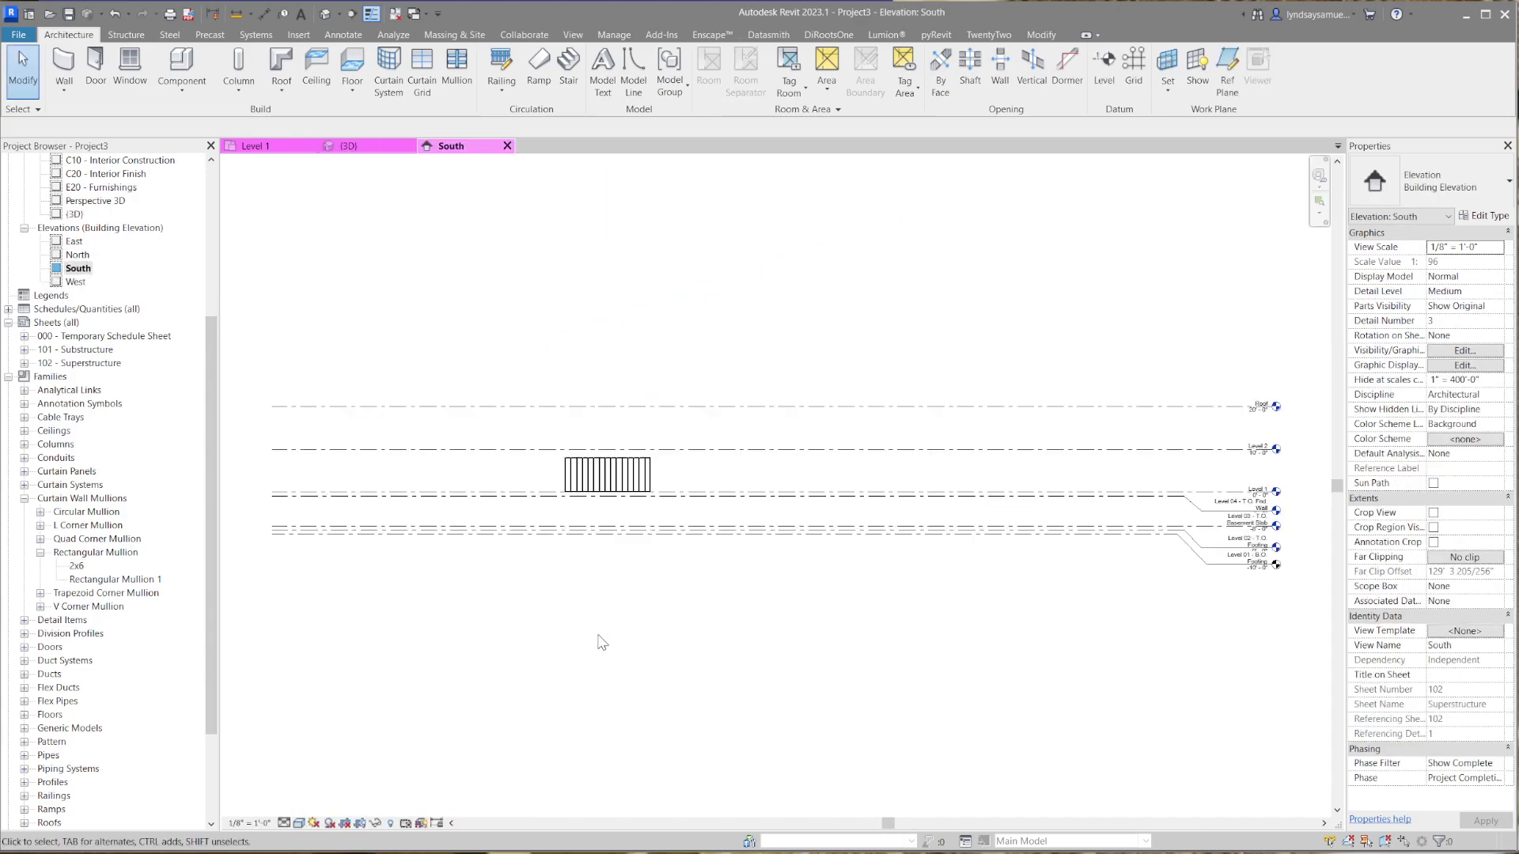
pyautogui.scroll(8, 633, 506)
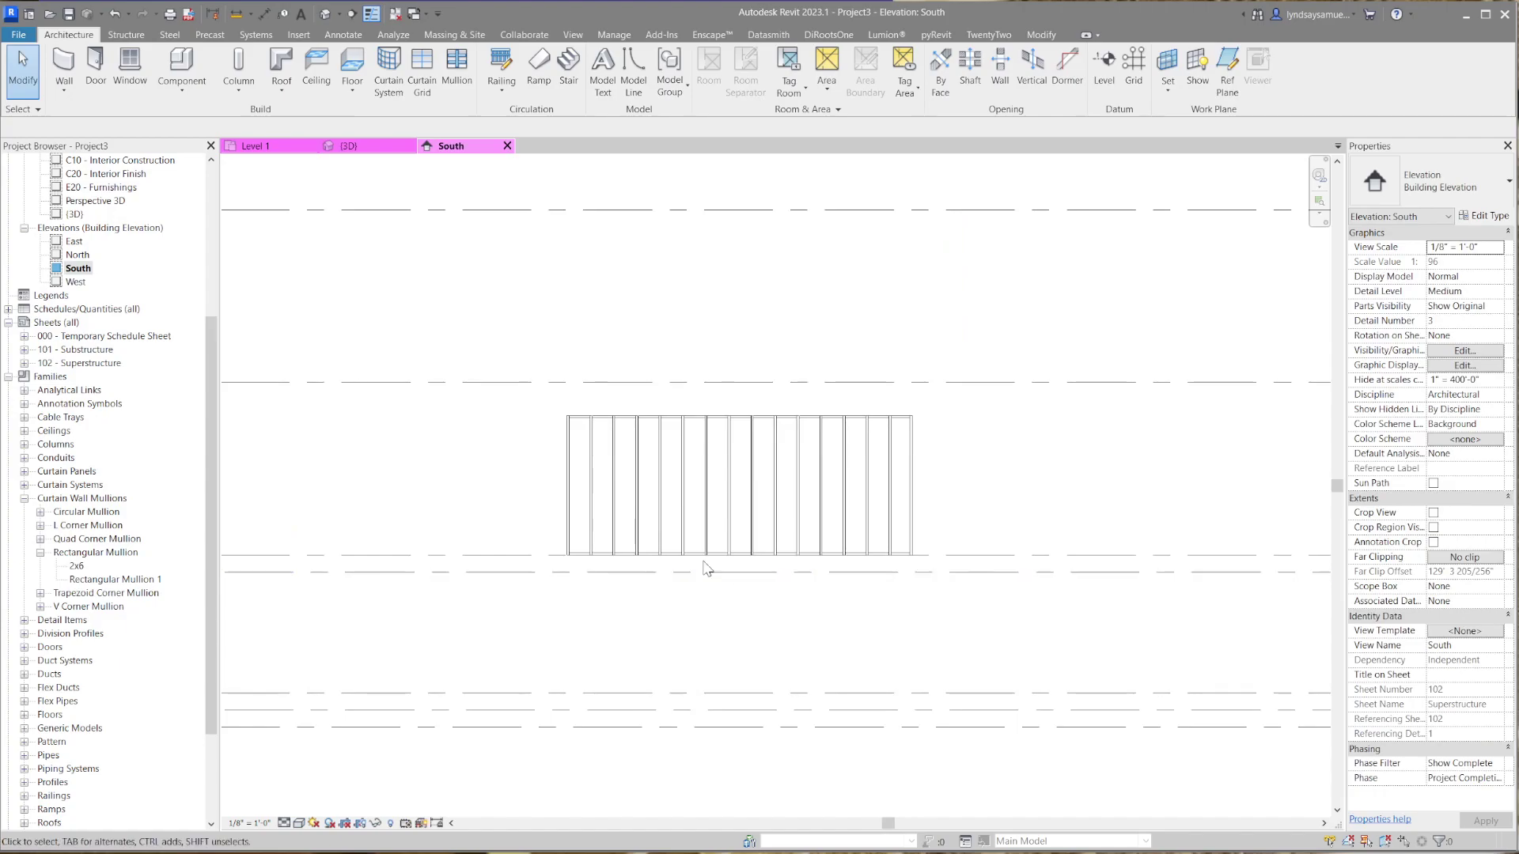
pyautogui.click(284, 823)
pyautogui.click(308, 807)
pyautogui.click(299, 824)
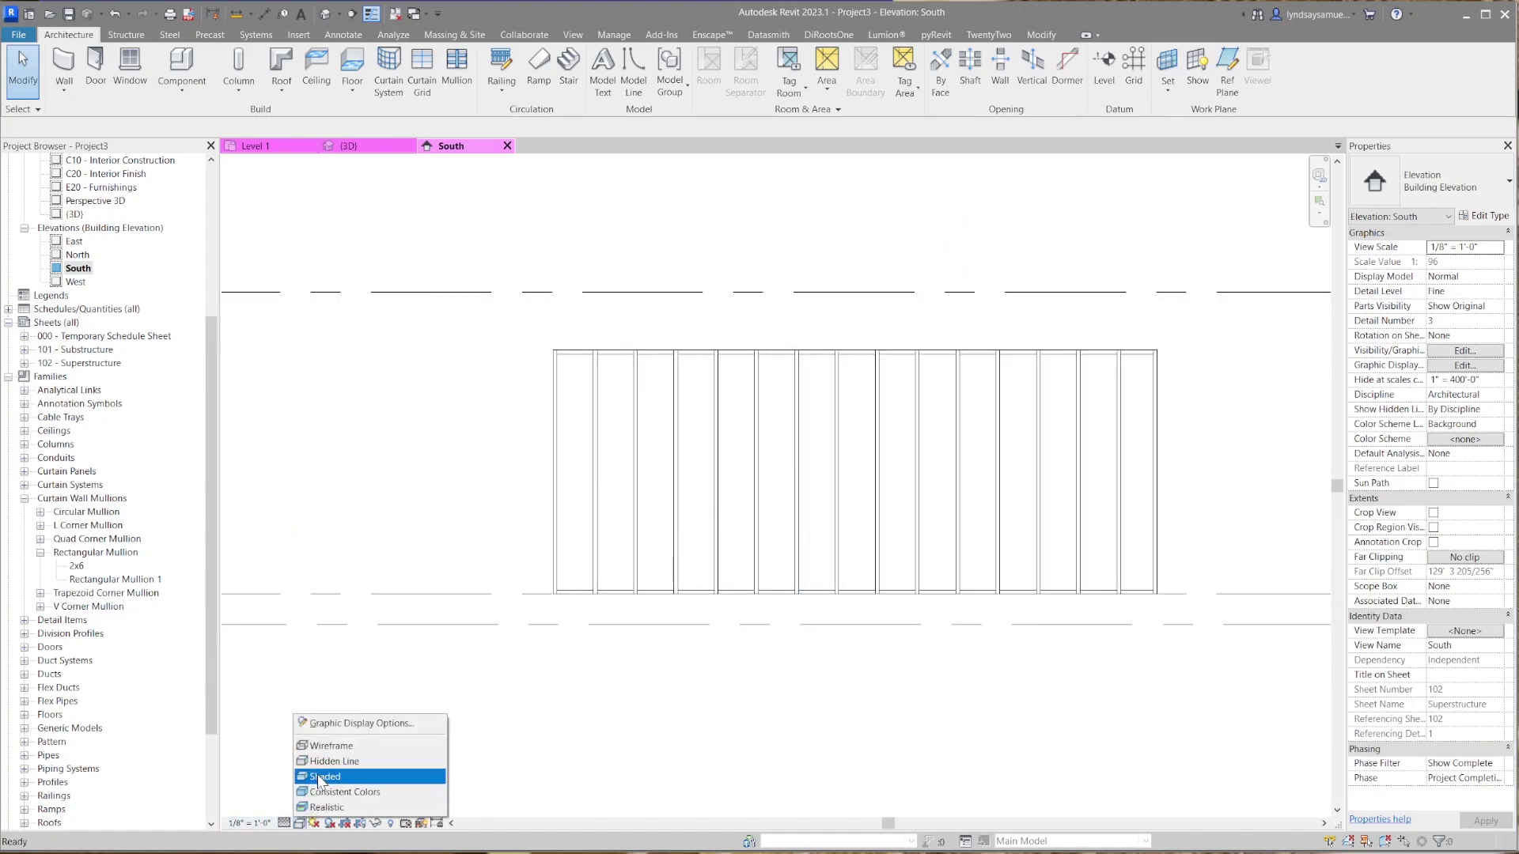
pyautogui.click(320, 776)
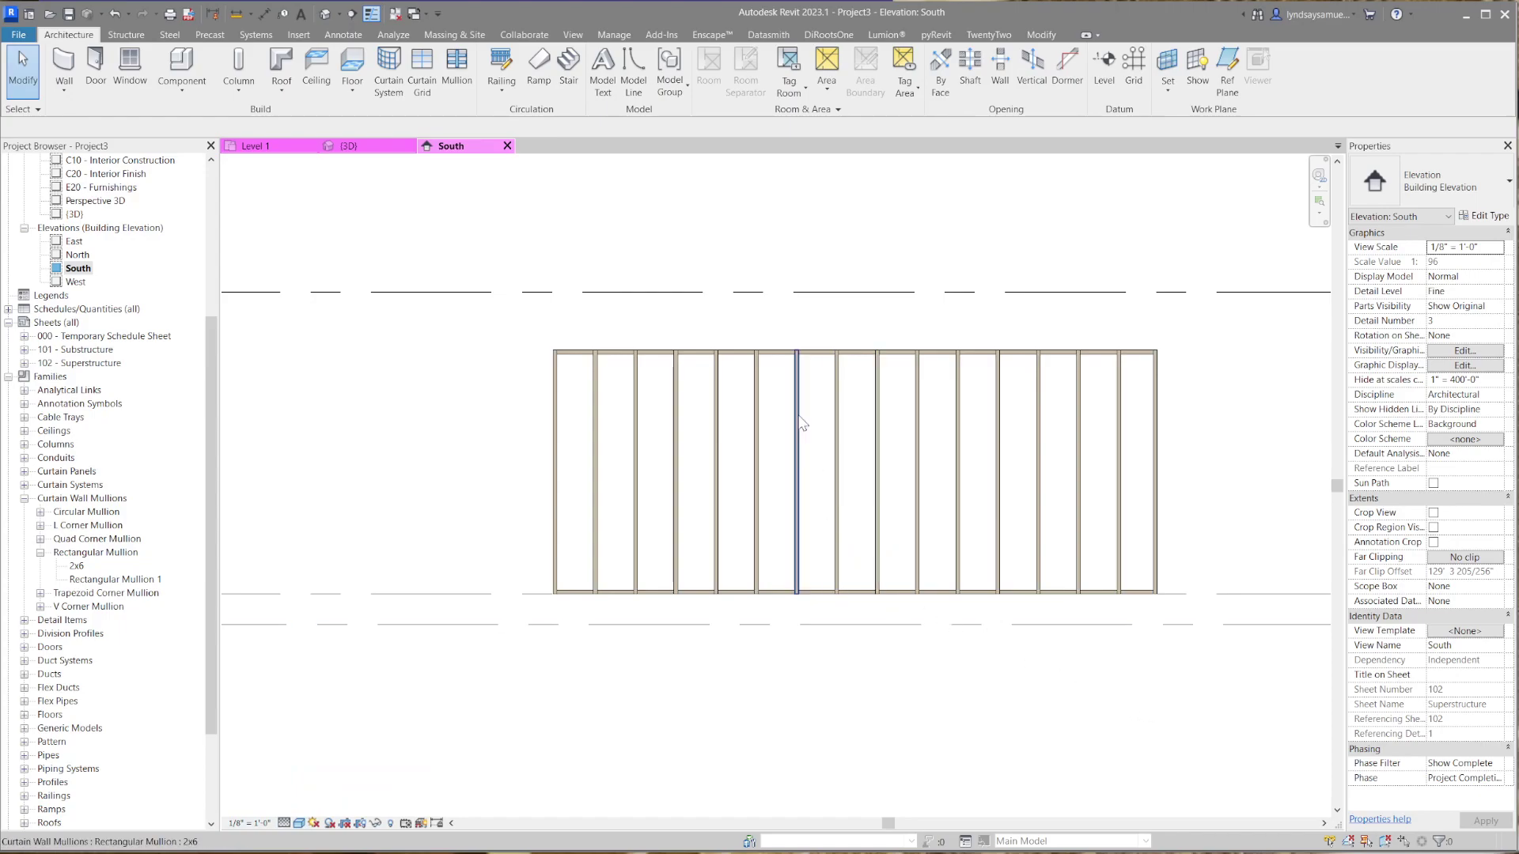
# - Place a horizontal curtain grid line across all segments of the wall, about 7" below its top edge
pyautogui.scroll(4, 793, 432)
pyautogui.moveTo(777, 438); pyautogui.dragTo(665, 406, button='middle')
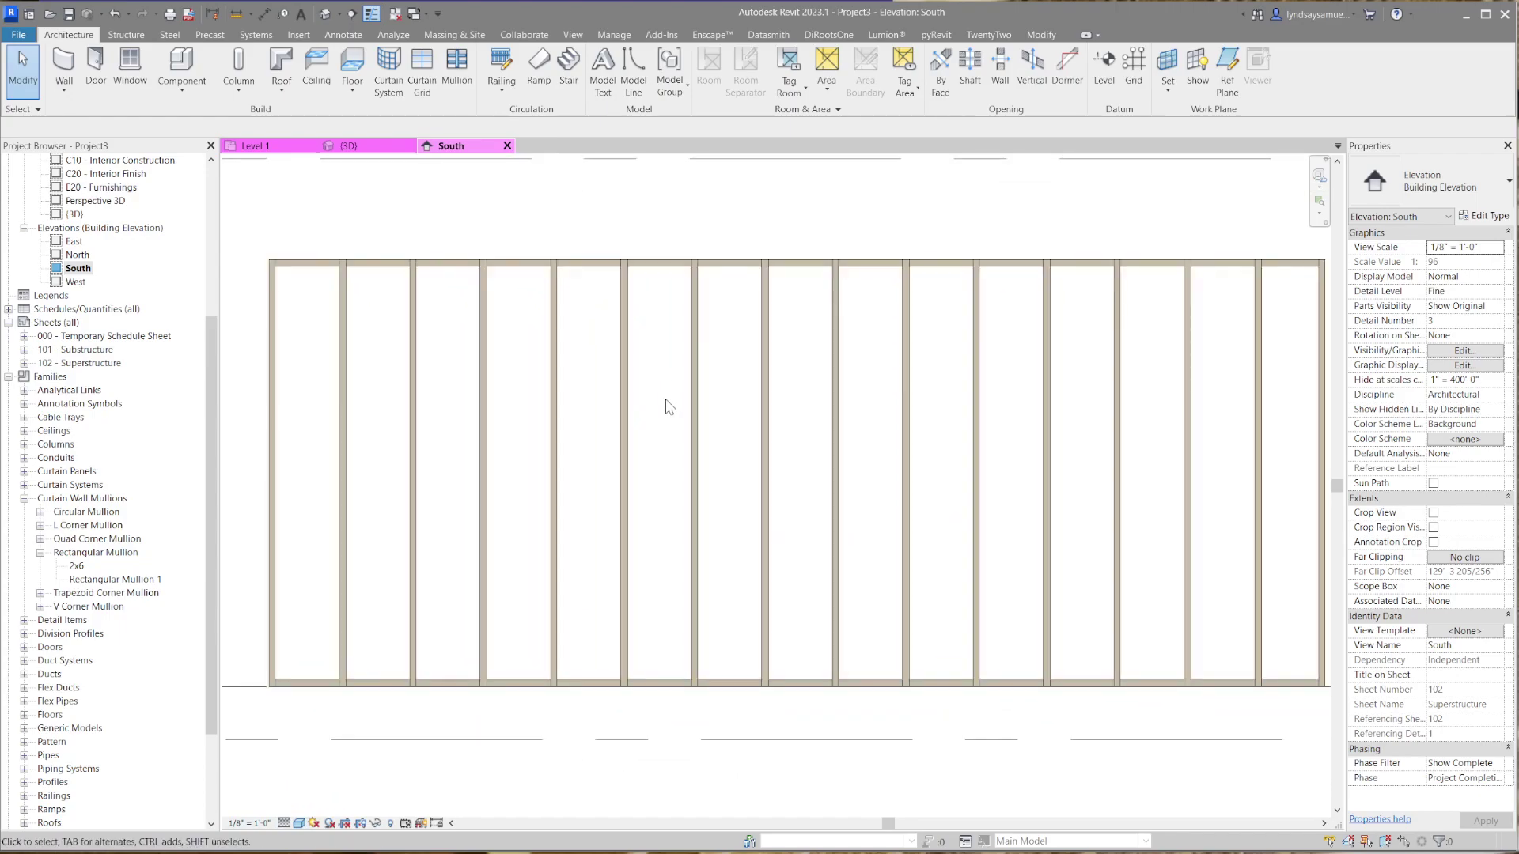
pyautogui.scroll(-1, 646, 371)
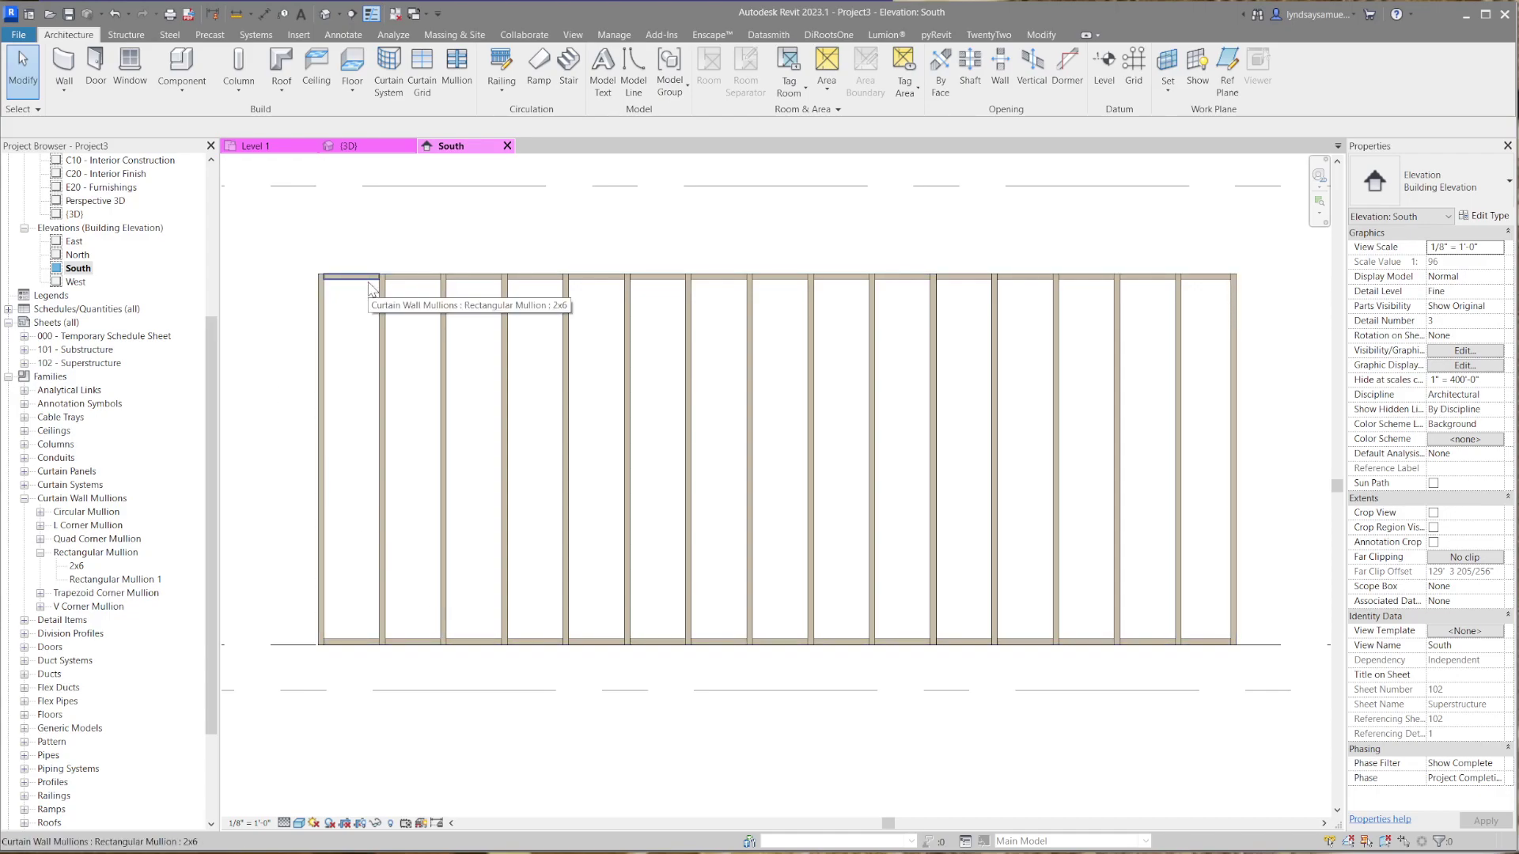
pyautogui.press('Tab')
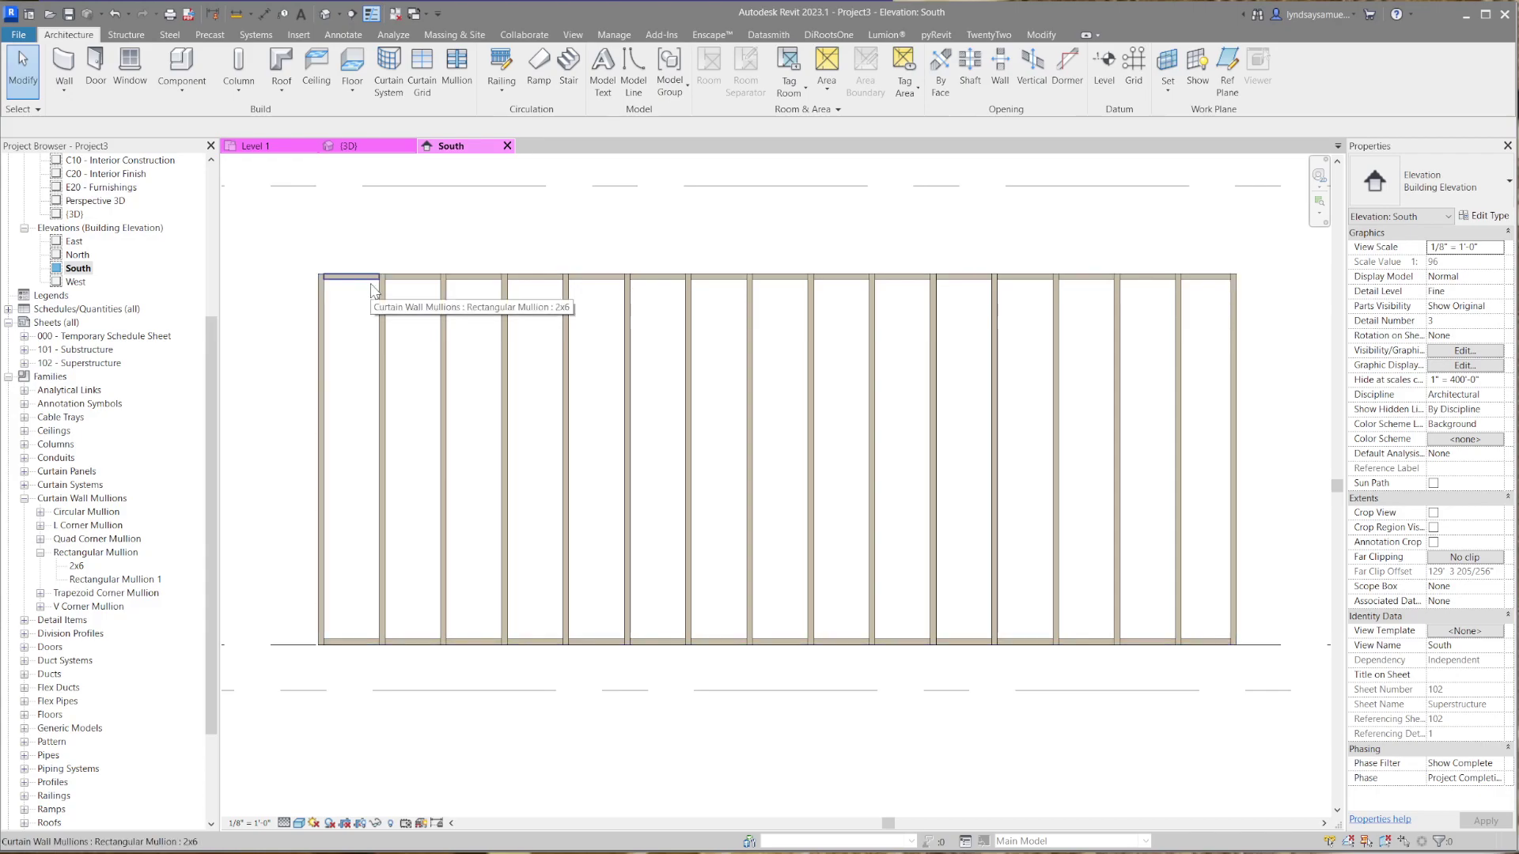
pyautogui.click(430, 71)
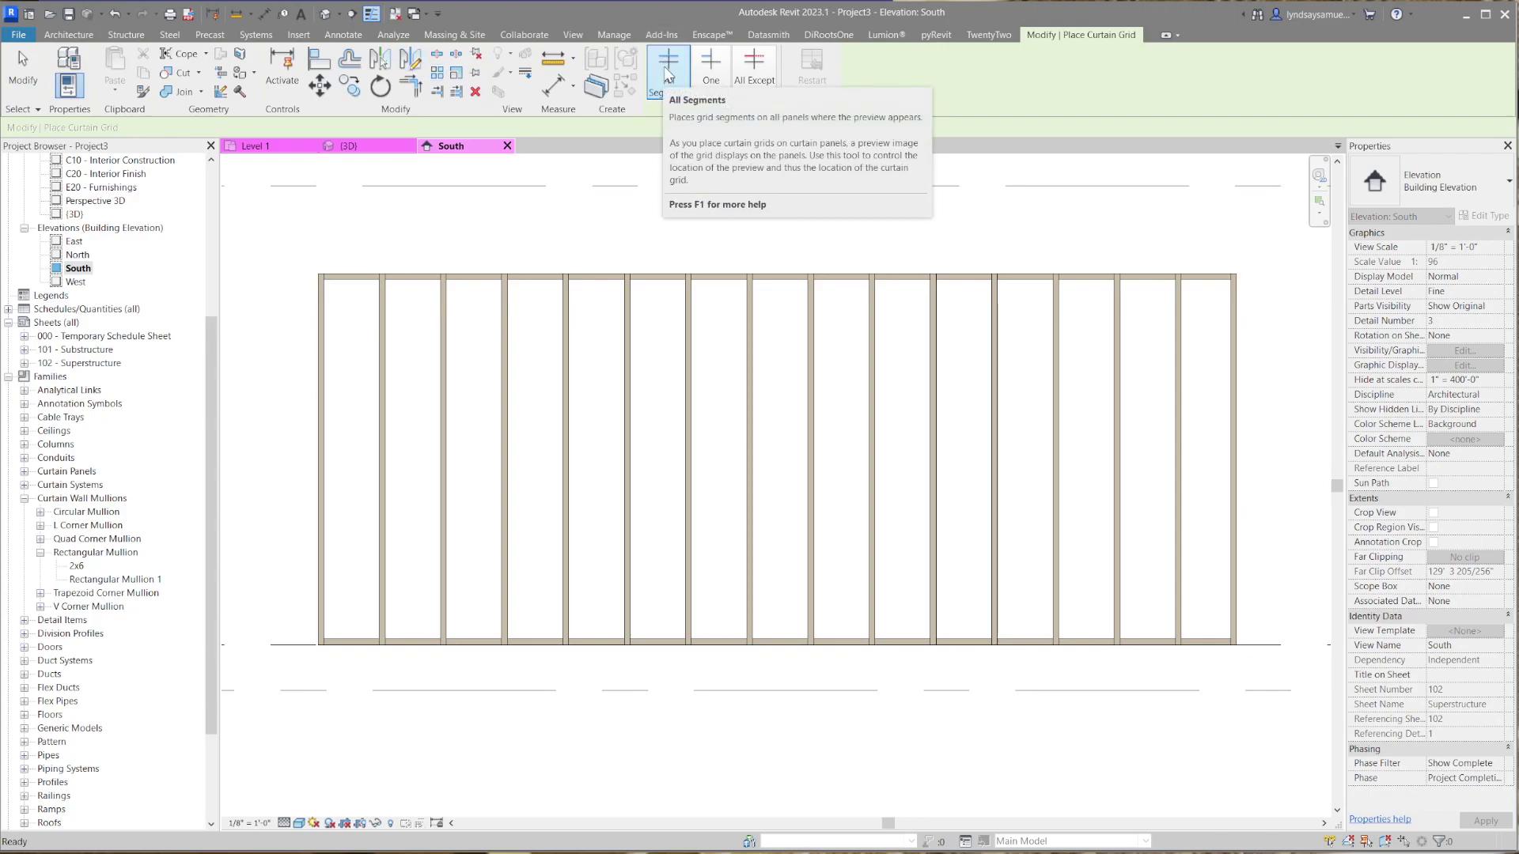
pyautogui.moveTo(342, 325)
pyautogui.mouseDown(button='middle')
pyautogui.moveTo(470, 377)
pyautogui.moveTo(338, 351)
pyautogui.mouseUp(button='middle')
pyautogui.scroll(1, 345, 366)
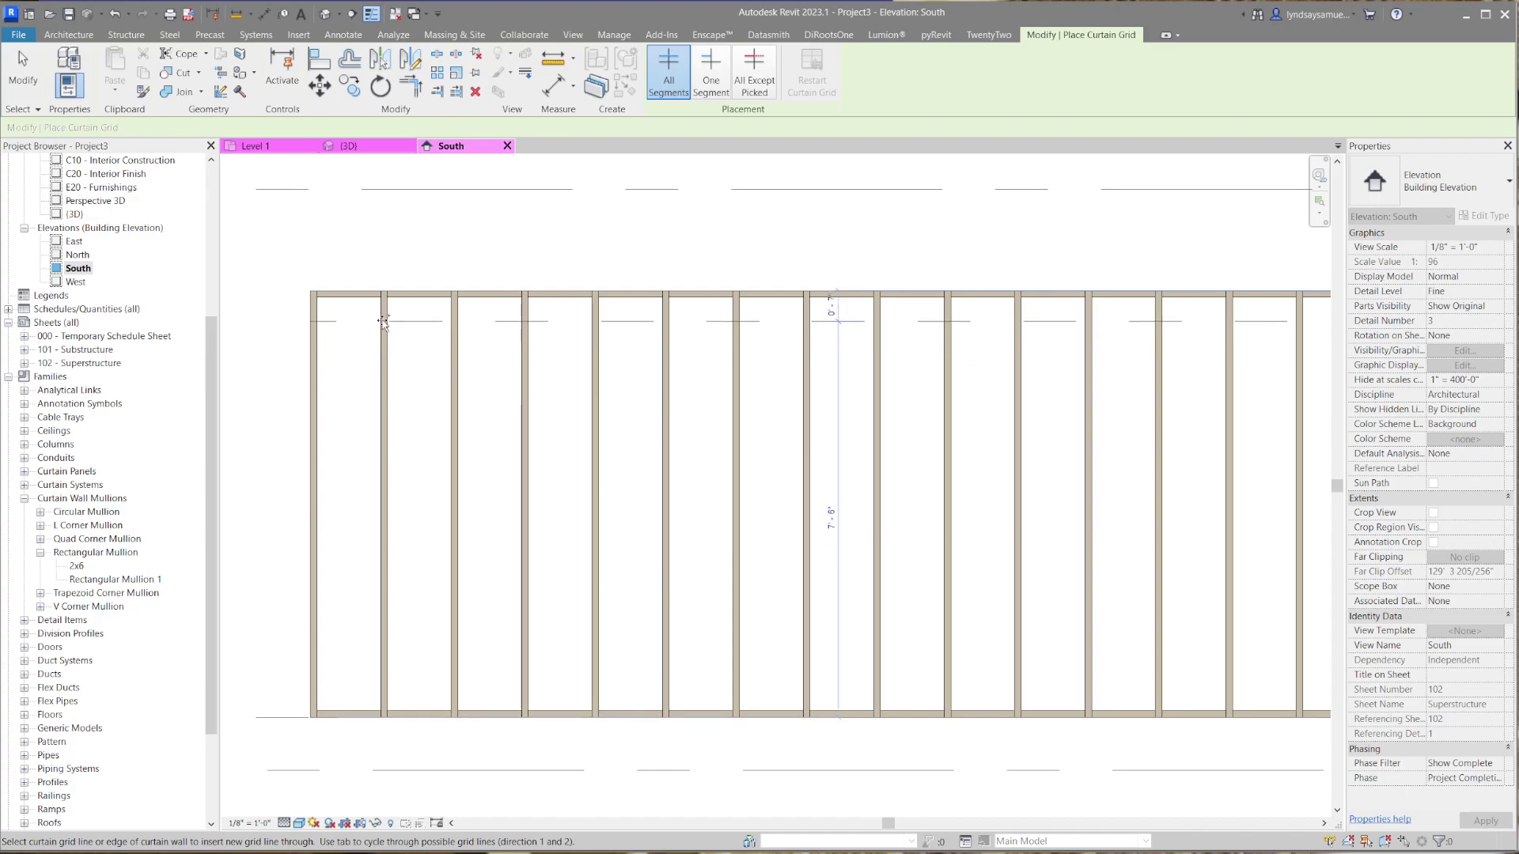
pyautogui.click(428, 322)
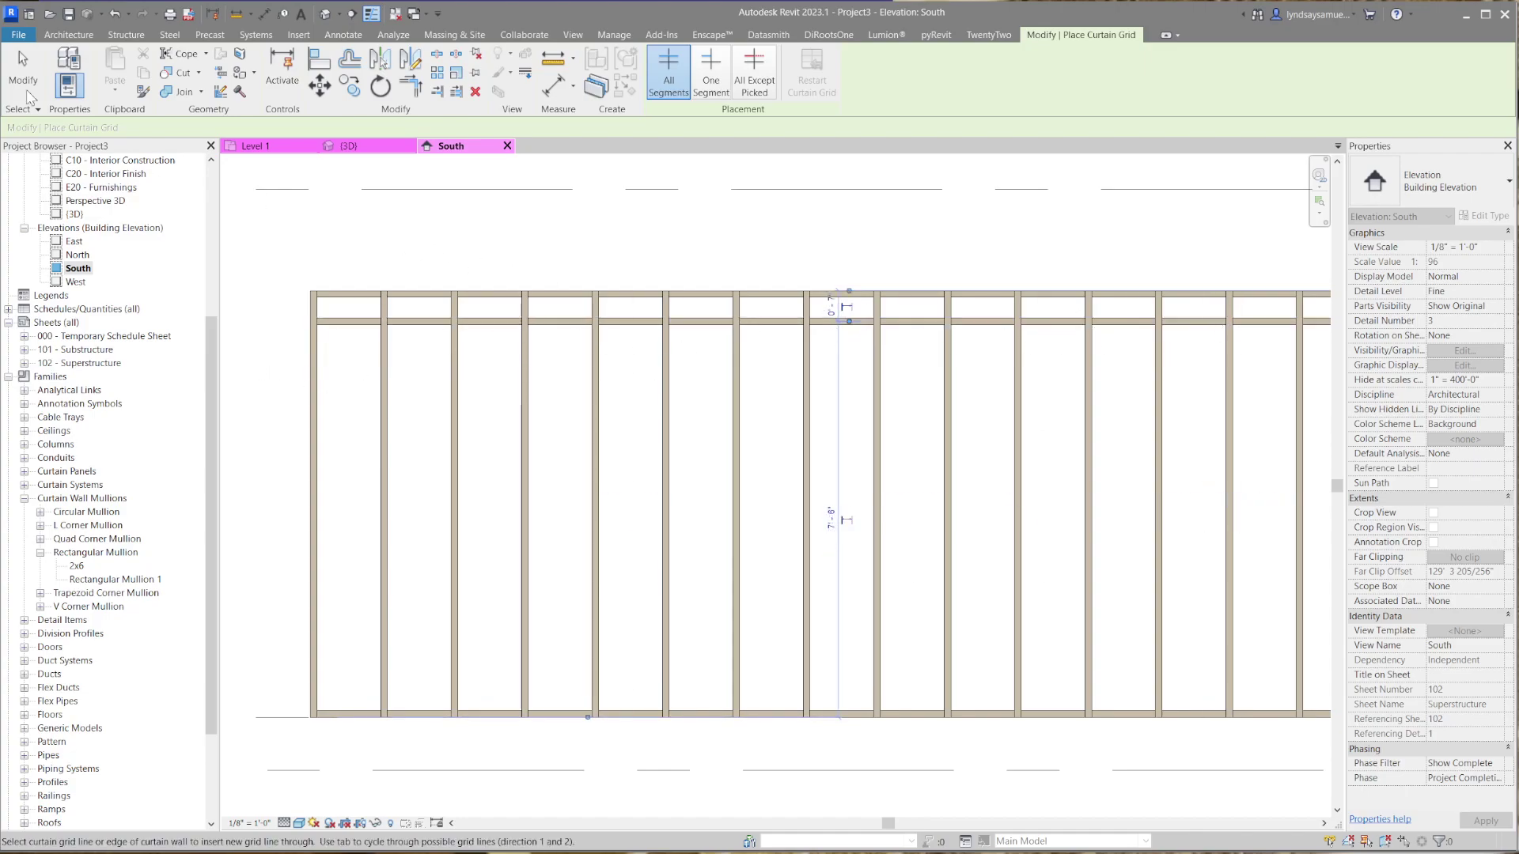
pyautogui.click(23, 67)
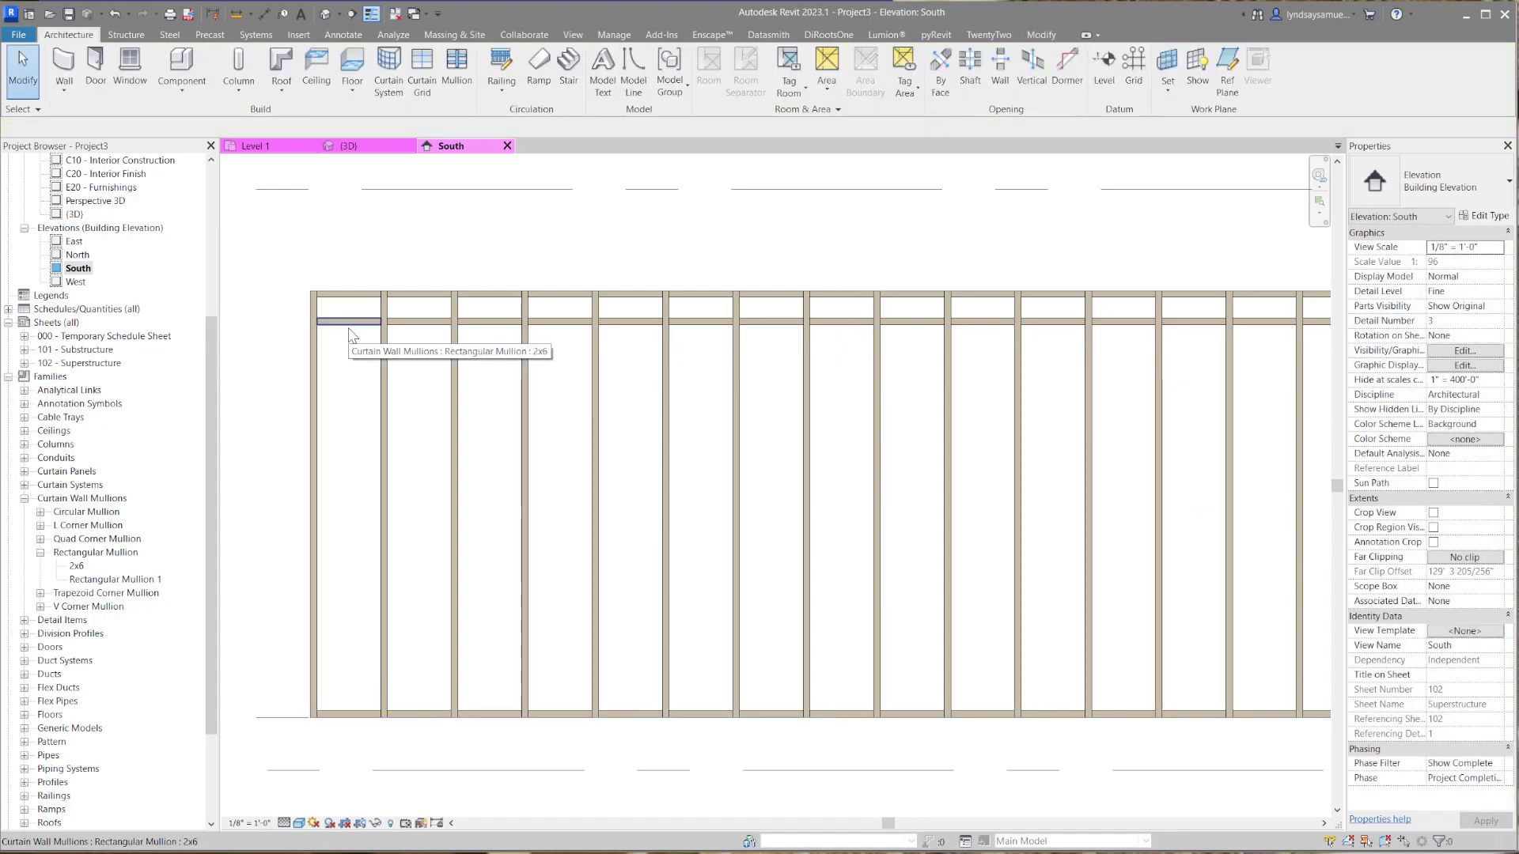
# - Unpin and delete the new horizontal mullion segment in the third stud bay from the wall's left end
pyautogui.scroll(3, 420, 328)
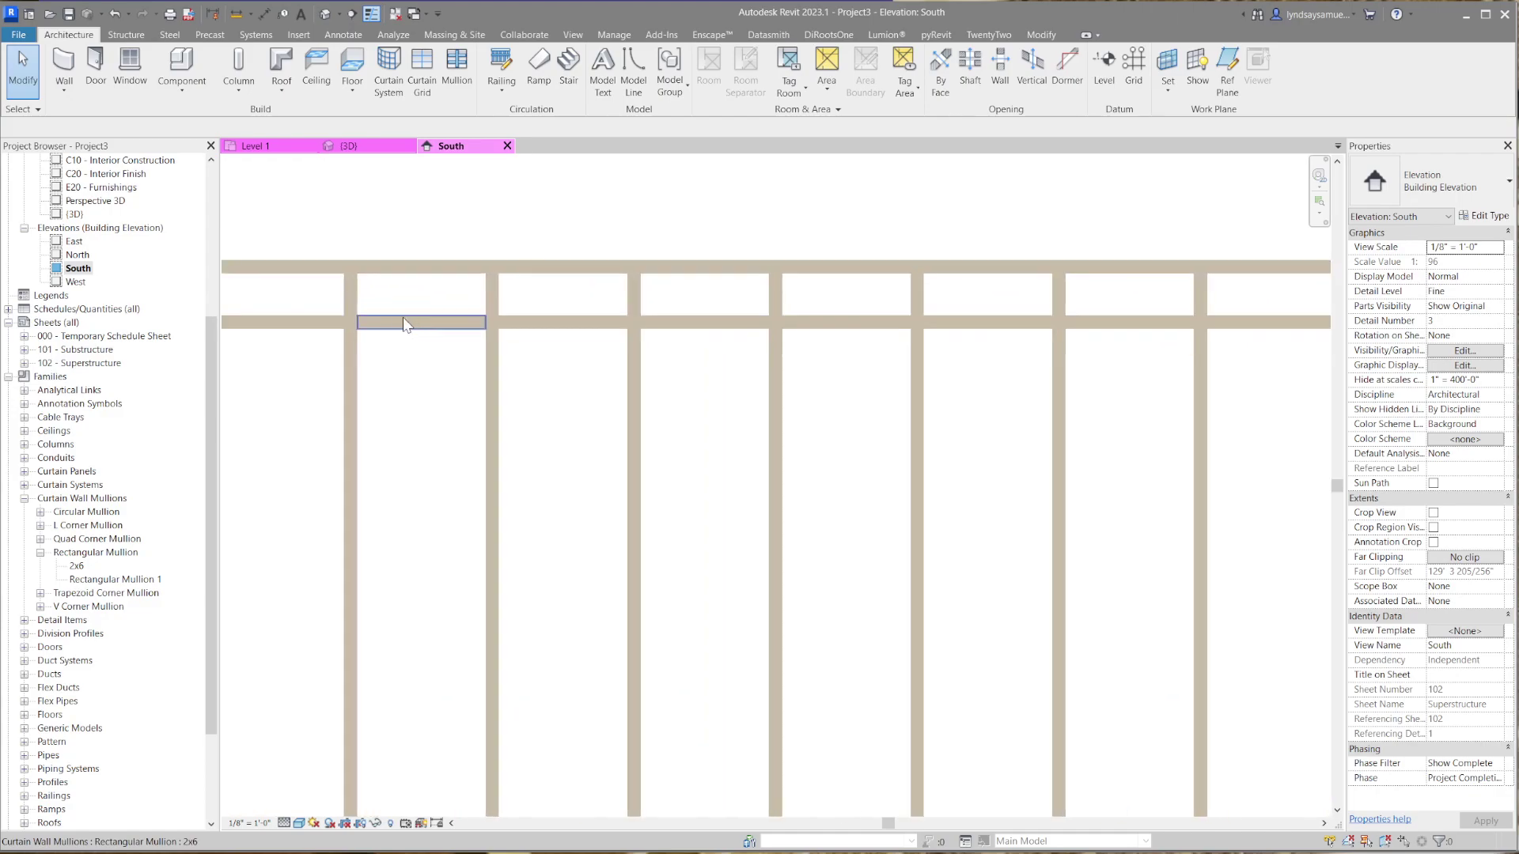
pyautogui.scroll(-3, 432, 336)
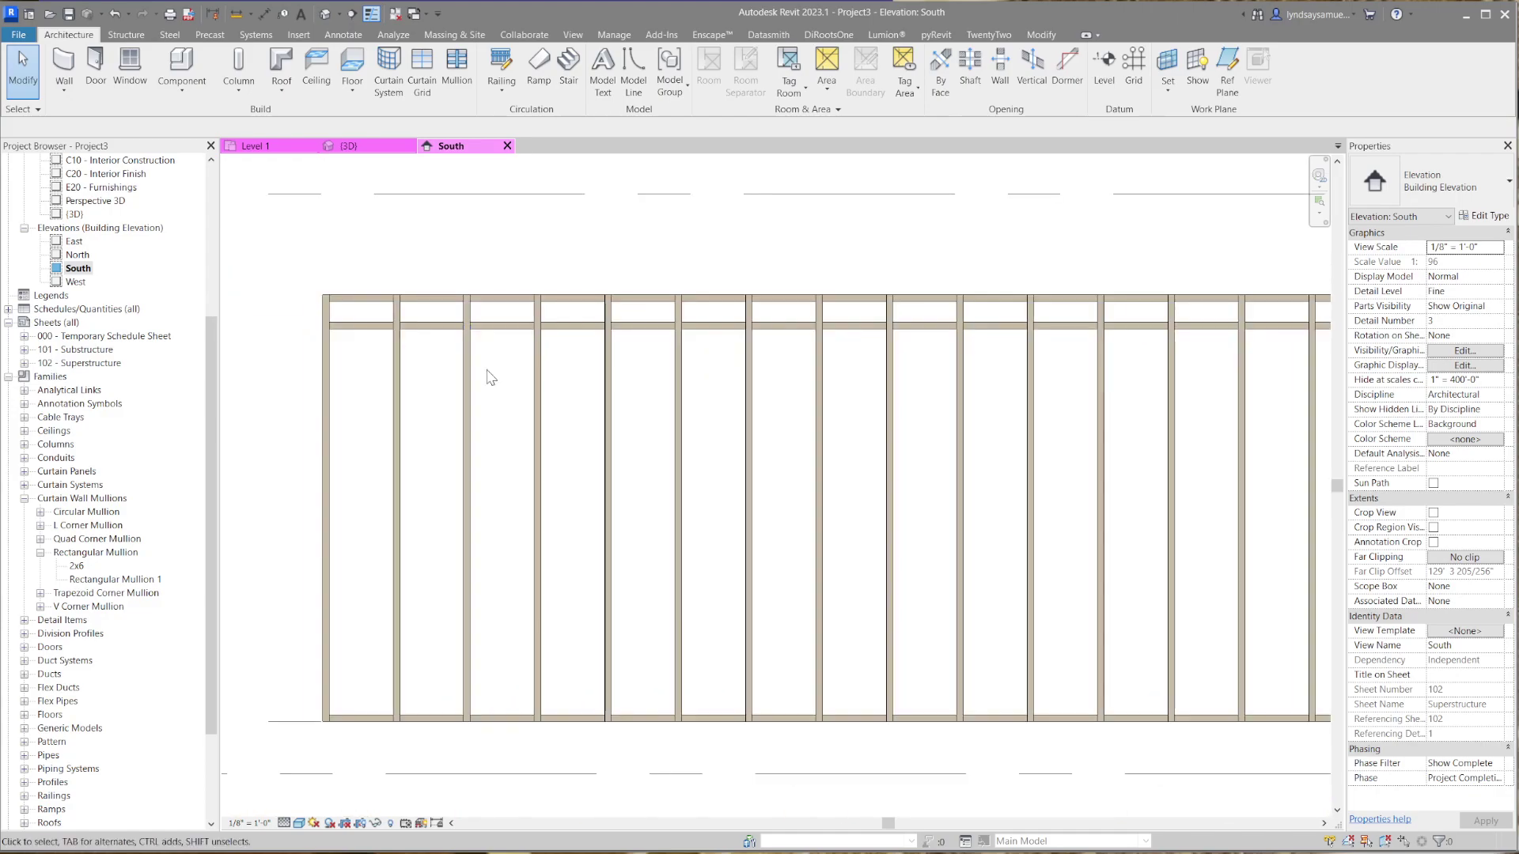
pyautogui.click(501, 325)
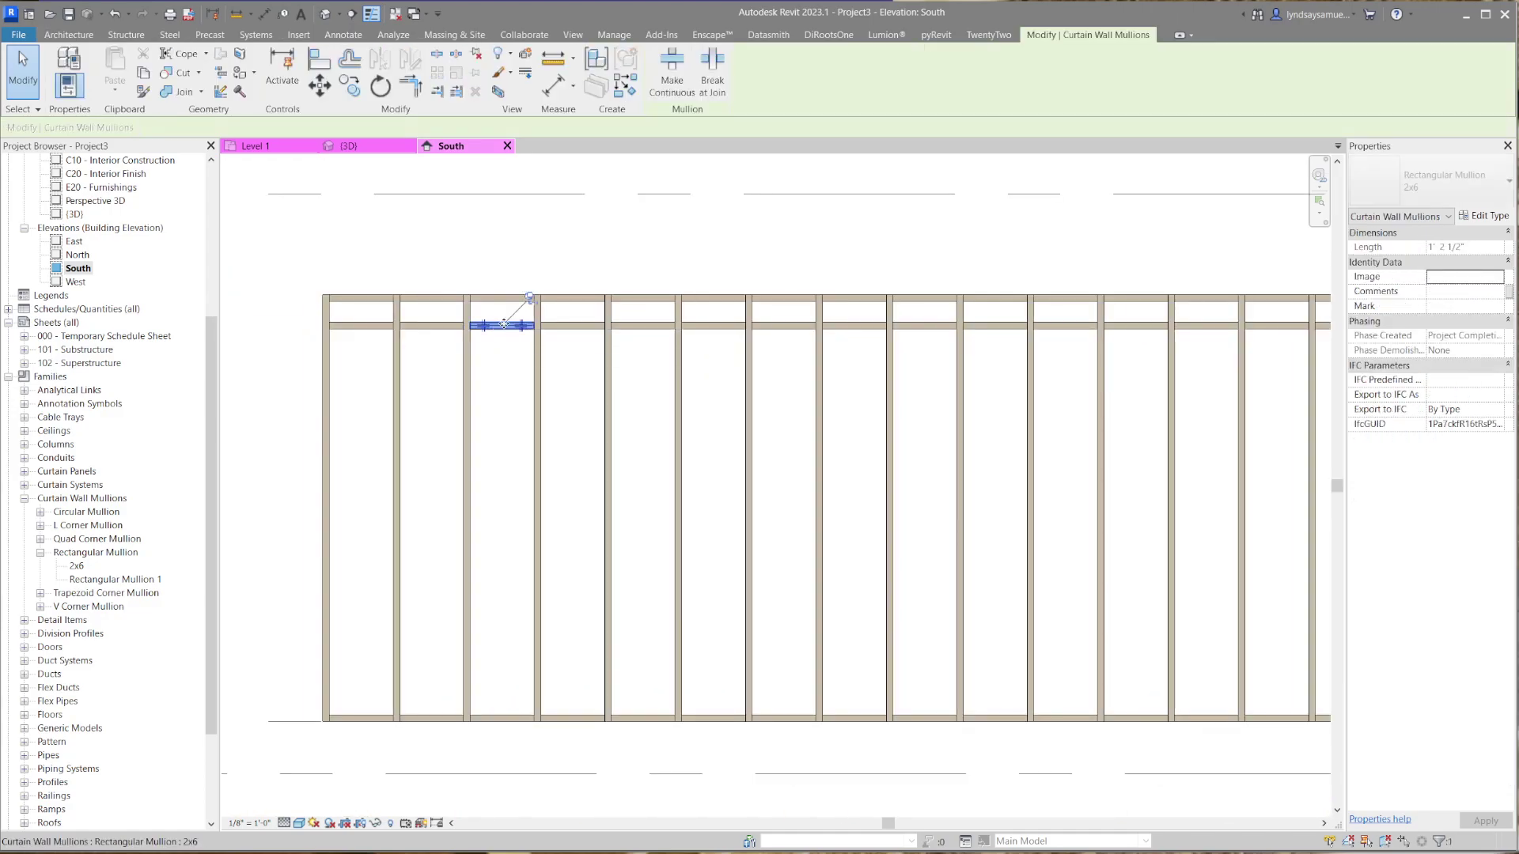
pyautogui.click(530, 299)
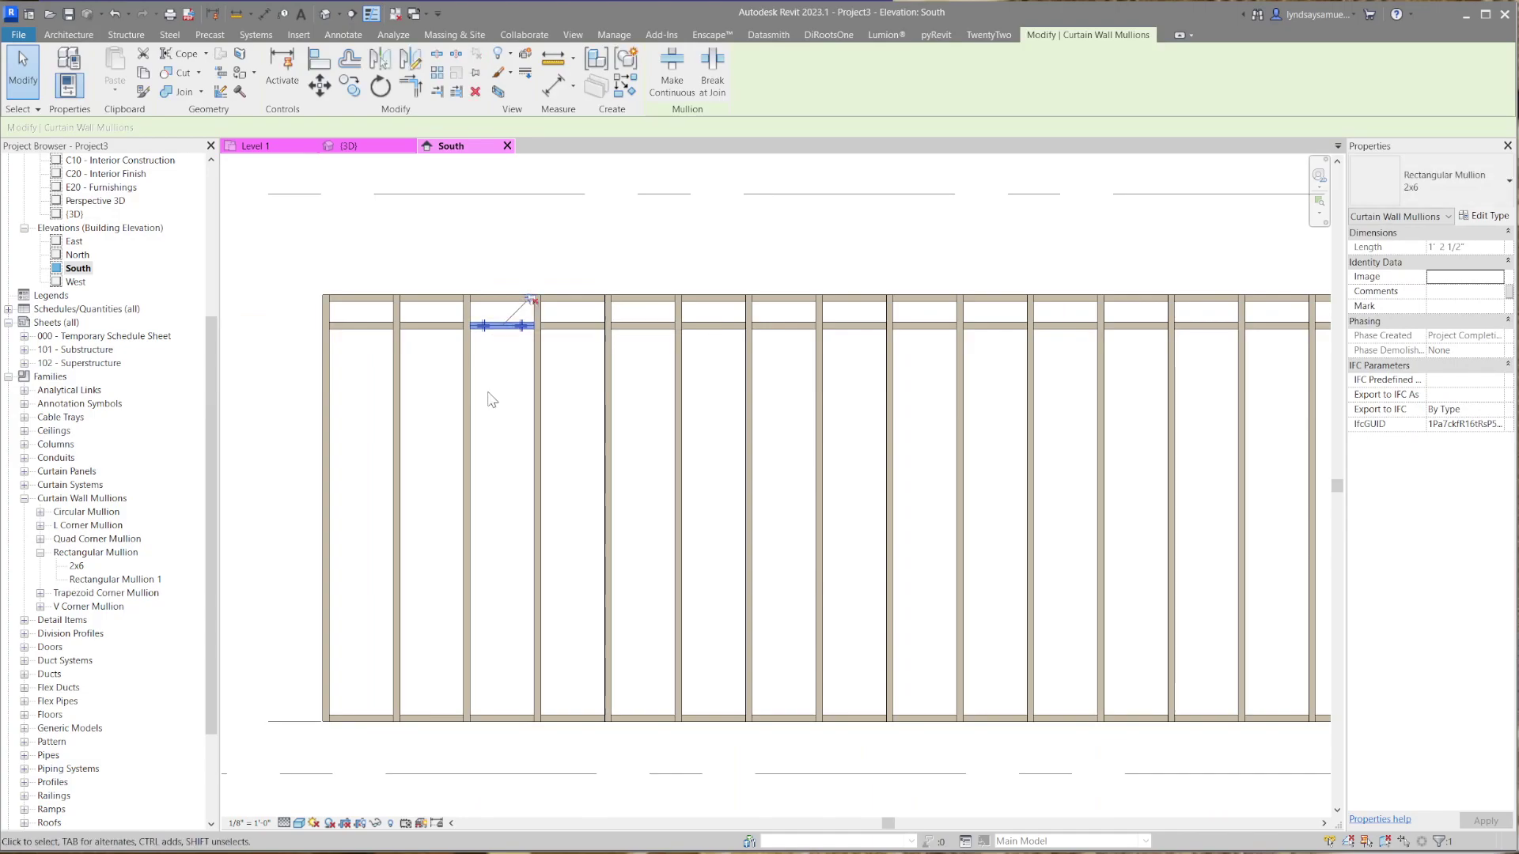
pyautogui.press('Delete')
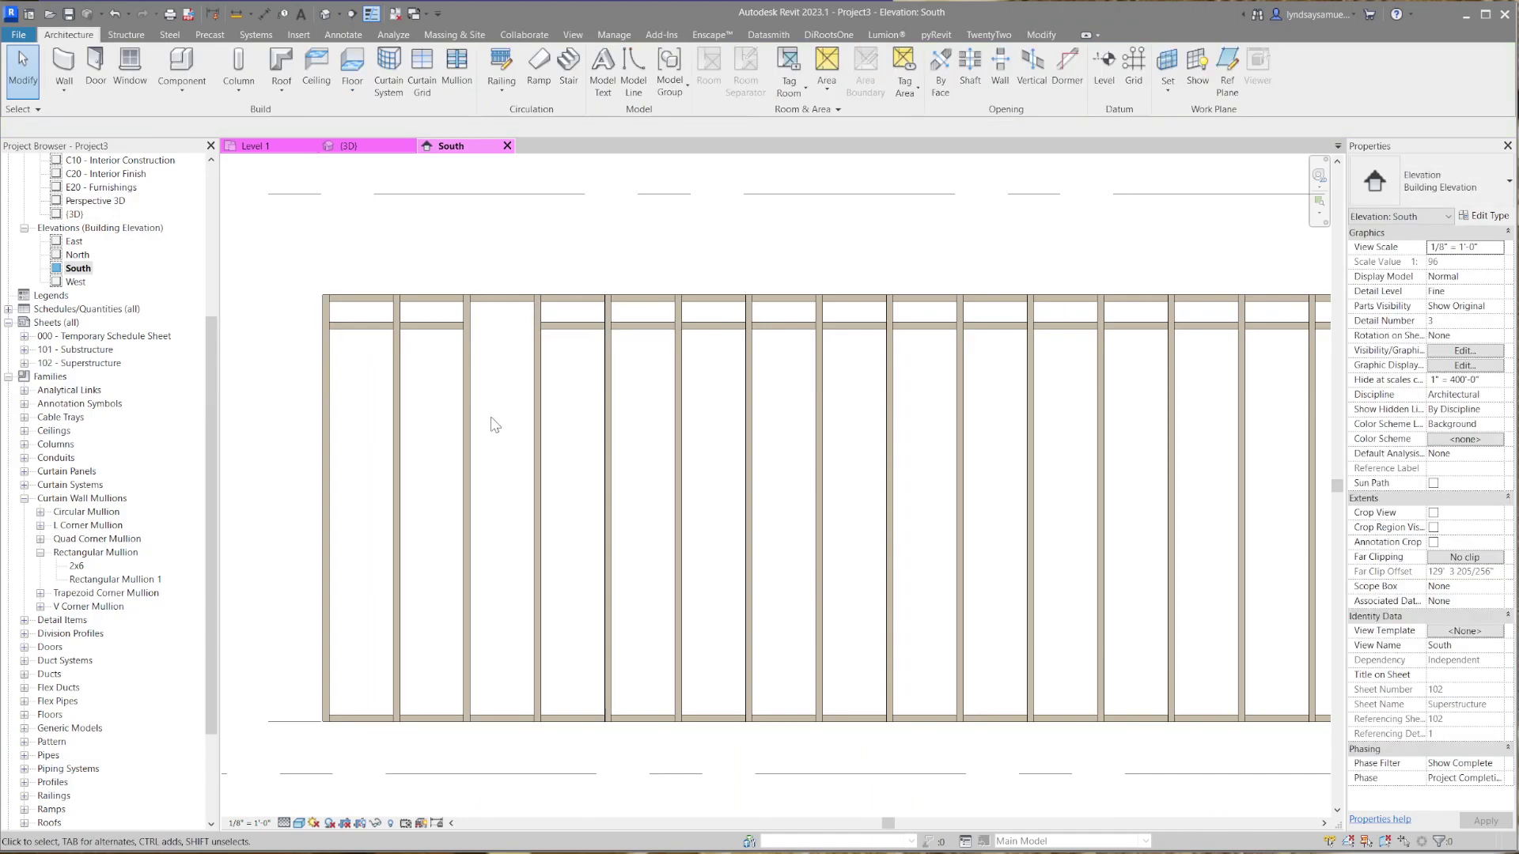
# - Set the new horizontal grid line's distance from the top of the wall to 2.25" to form a double top plate
pyautogui.scroll(3, 499, 338)
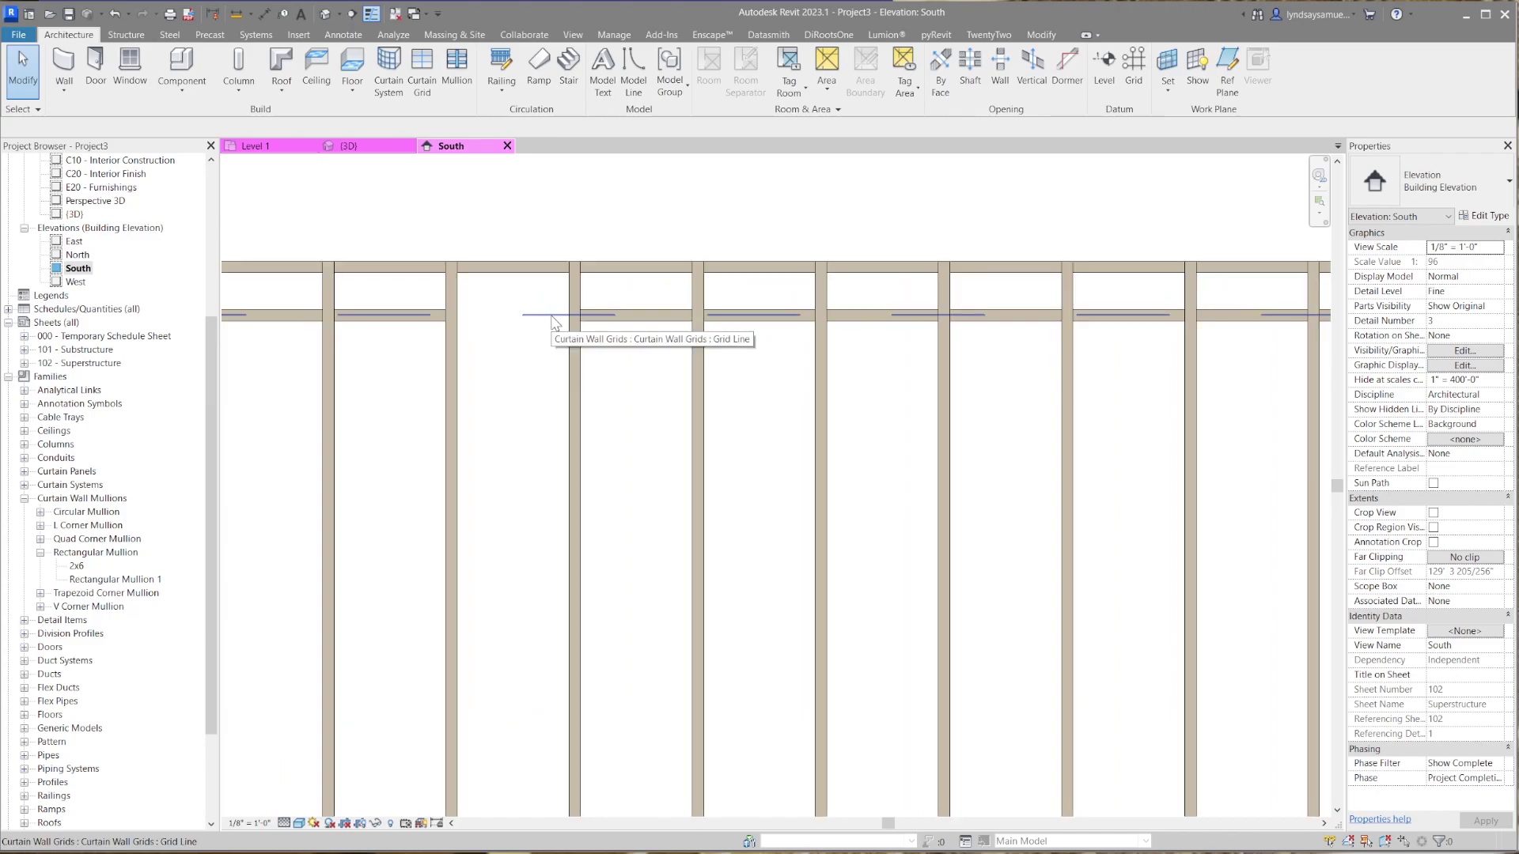
pyautogui.click(551, 316)
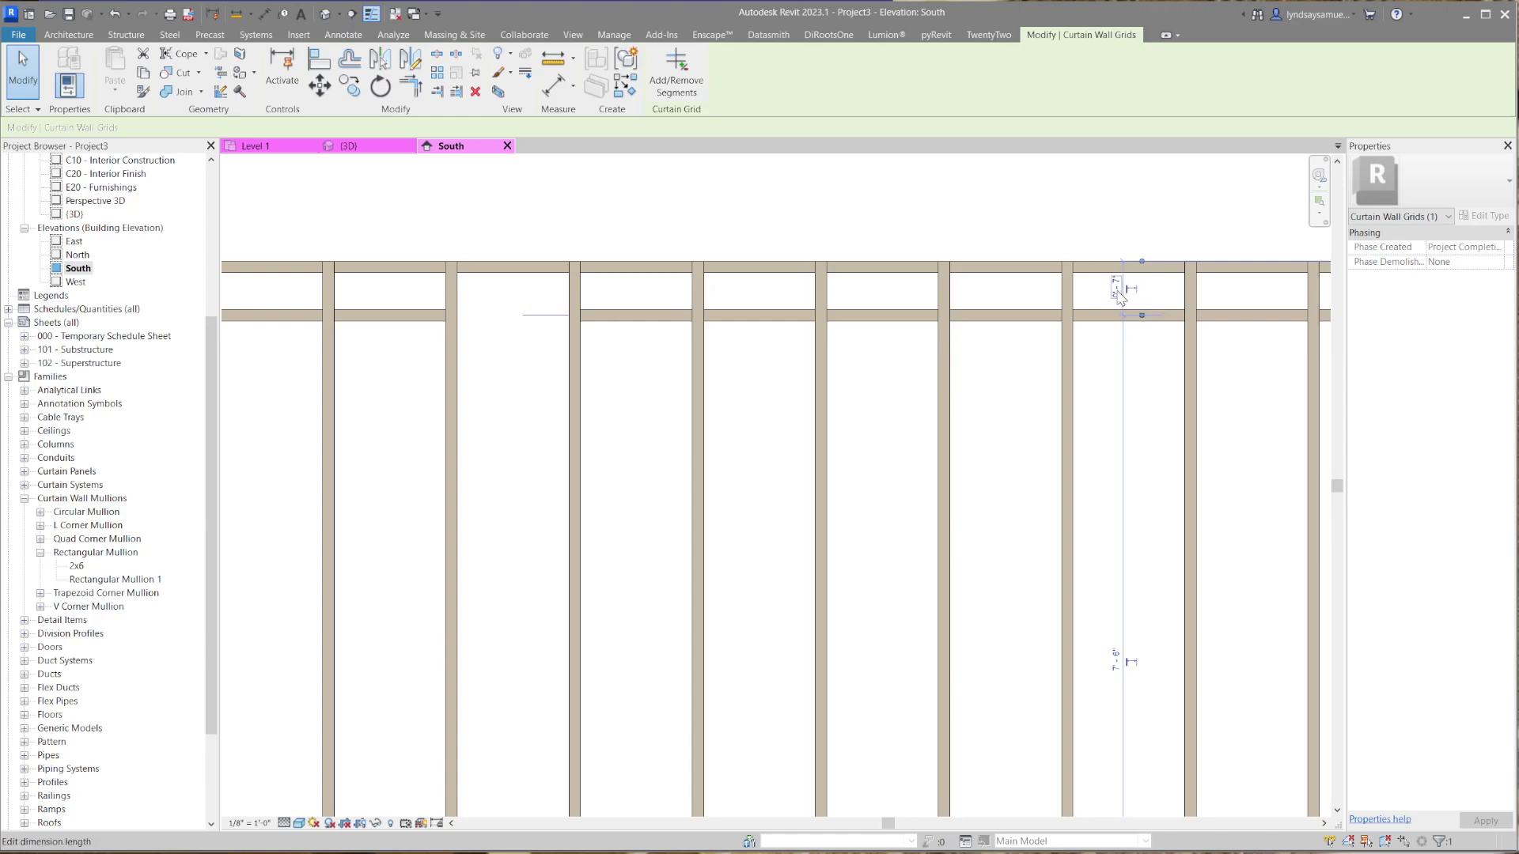
pyautogui.scroll(2, 1111, 265)
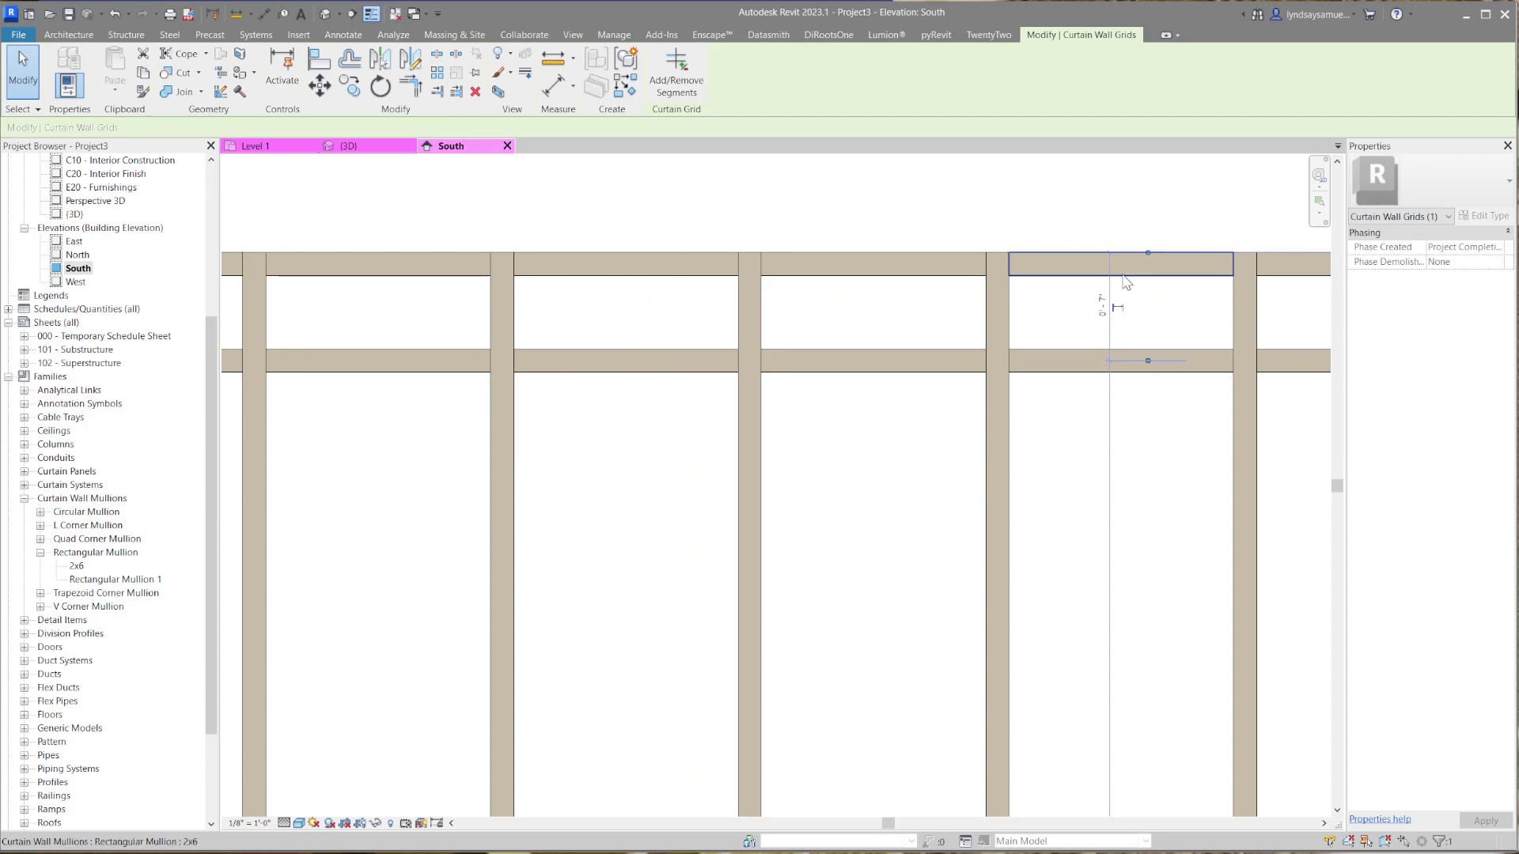
pyautogui.click(1102, 313)
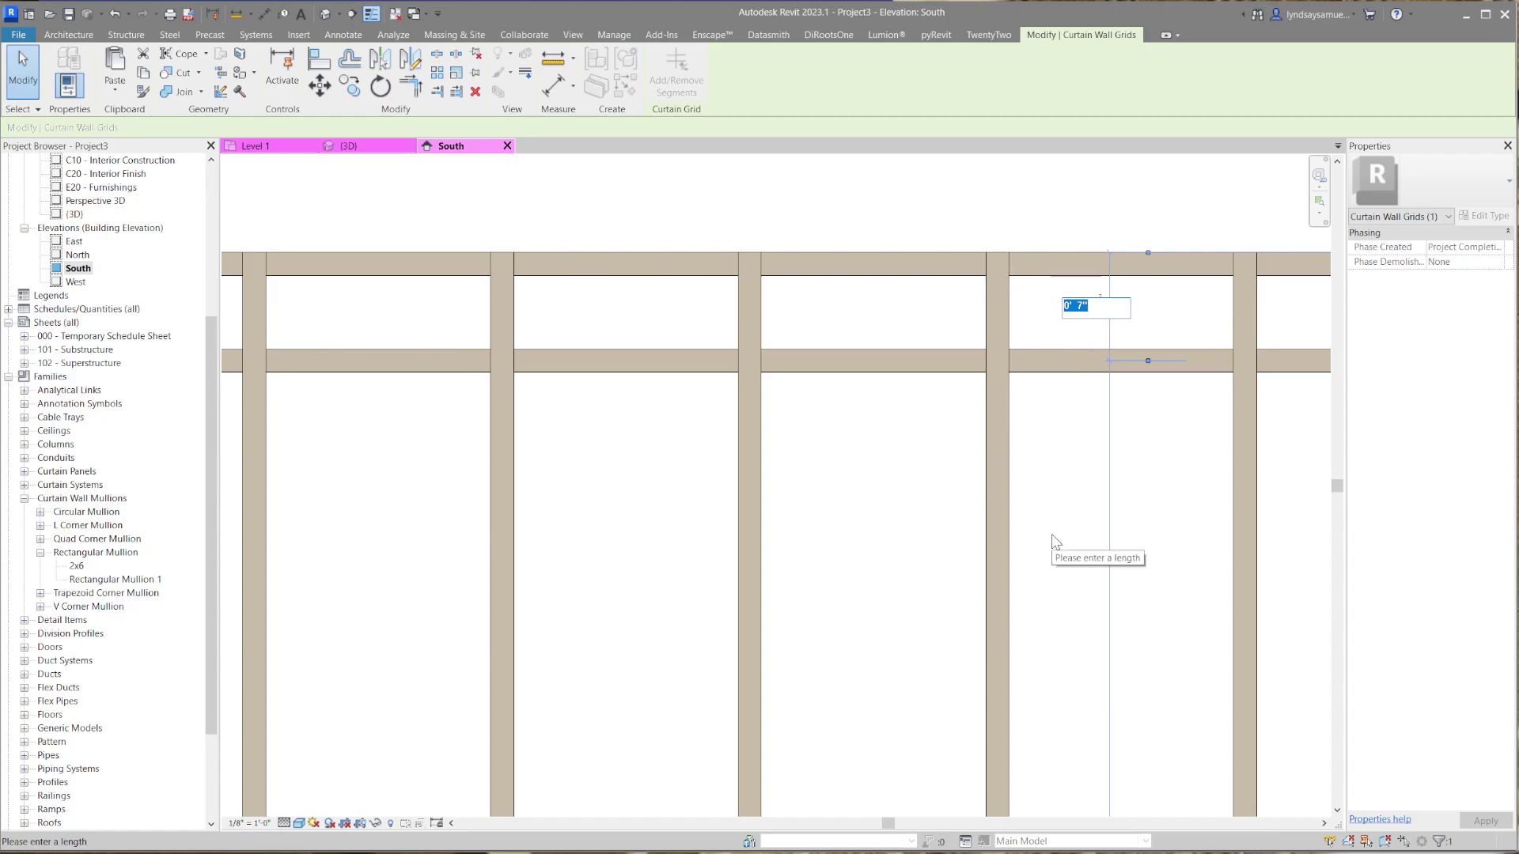
pyautogui.write('2.25')
pyautogui.press('Return')
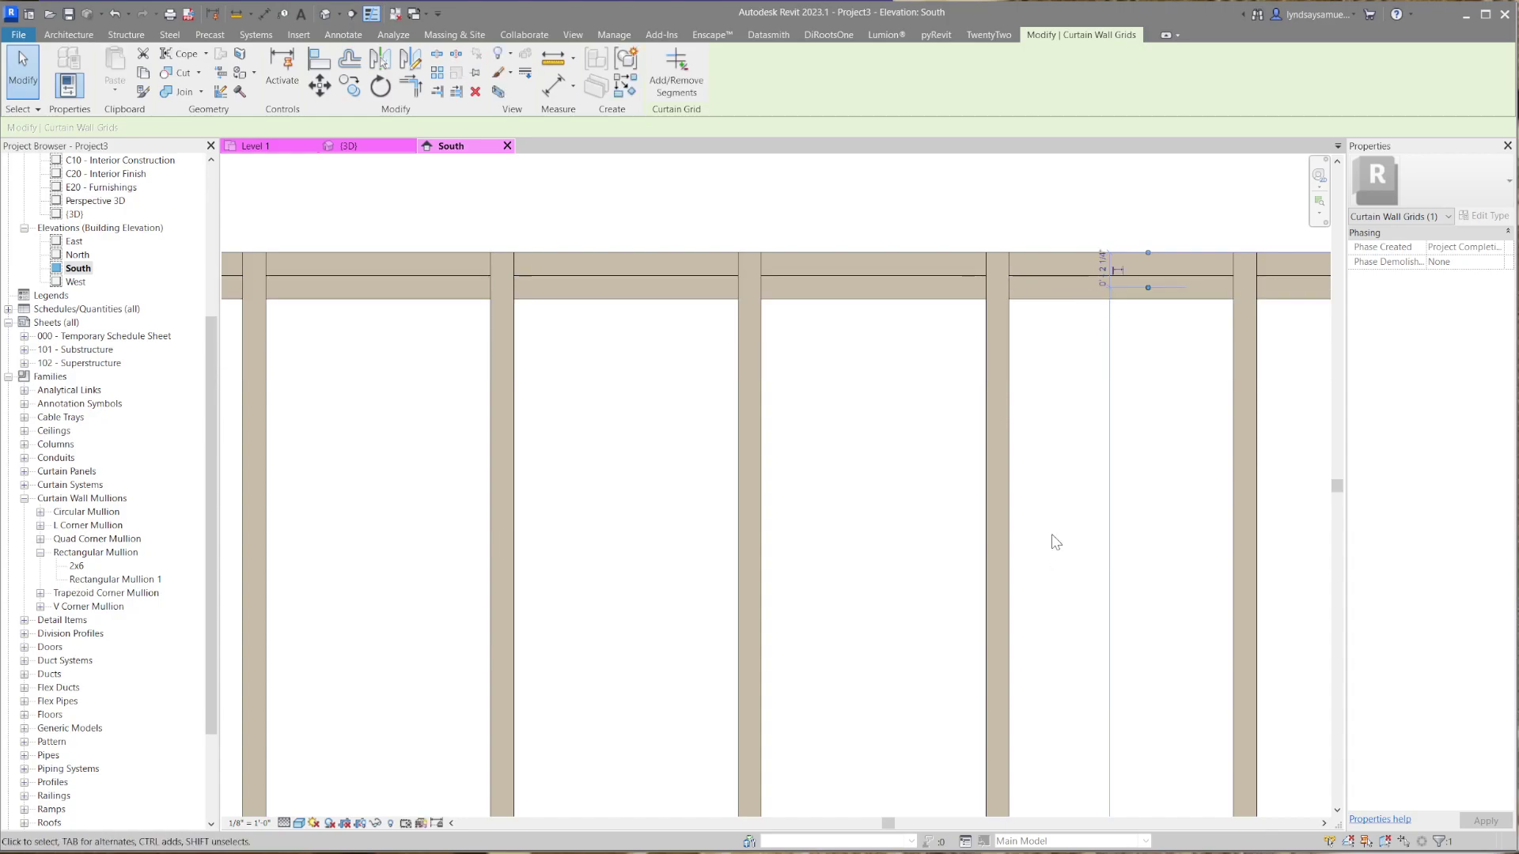
pyautogui.press('Escape')
pyautogui.scroll(-4, 926, 403)
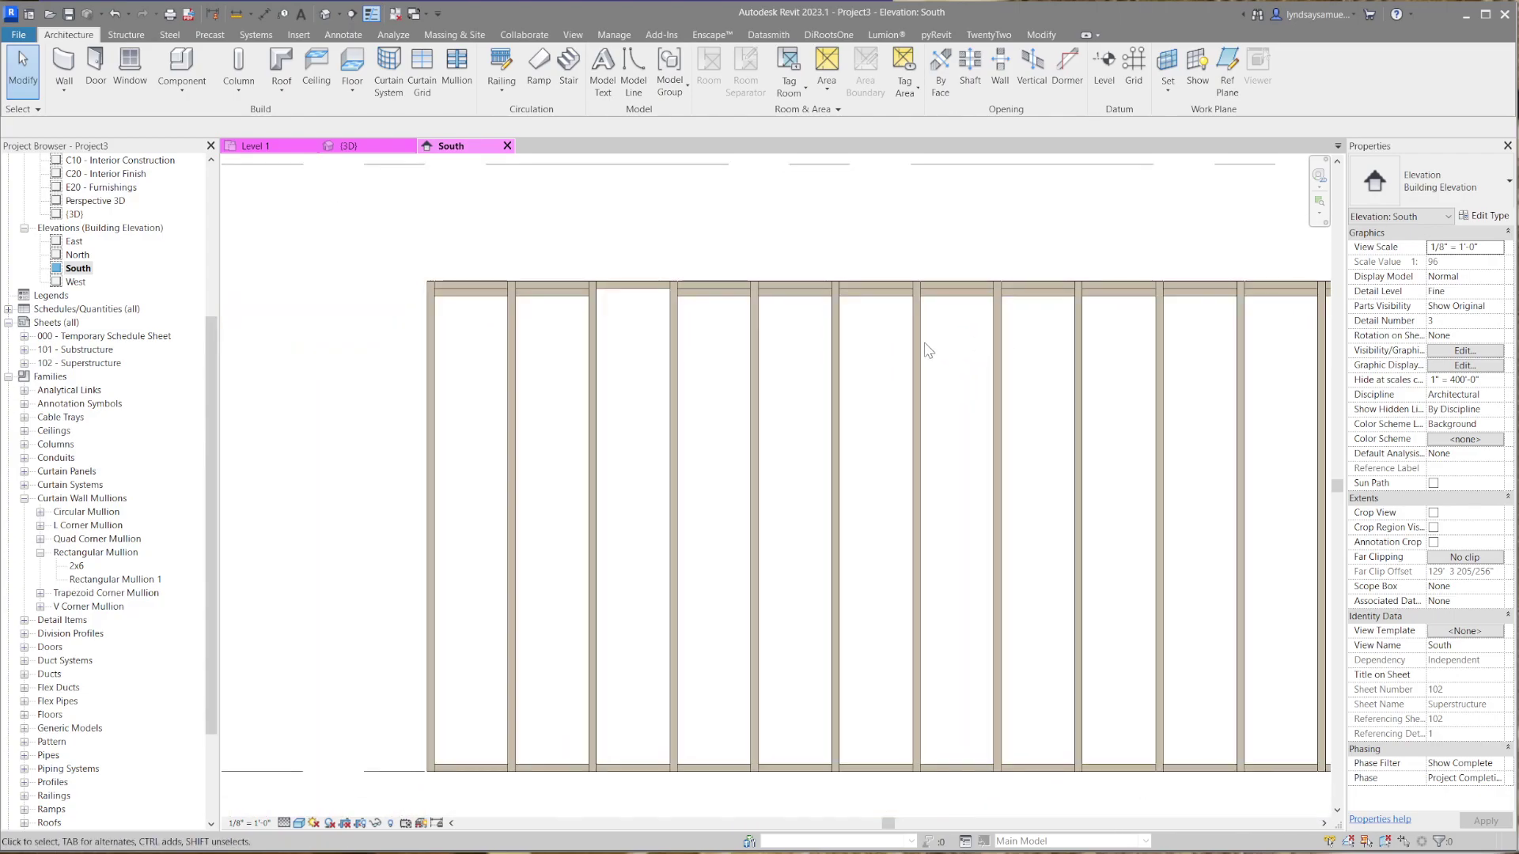
# - Place a Rectangular Mullion : 2x6 on the empty grid line segment in the third bay, using Grid Line Segment placement
pyautogui.click(629, 294)
pyautogui.press('Escape')
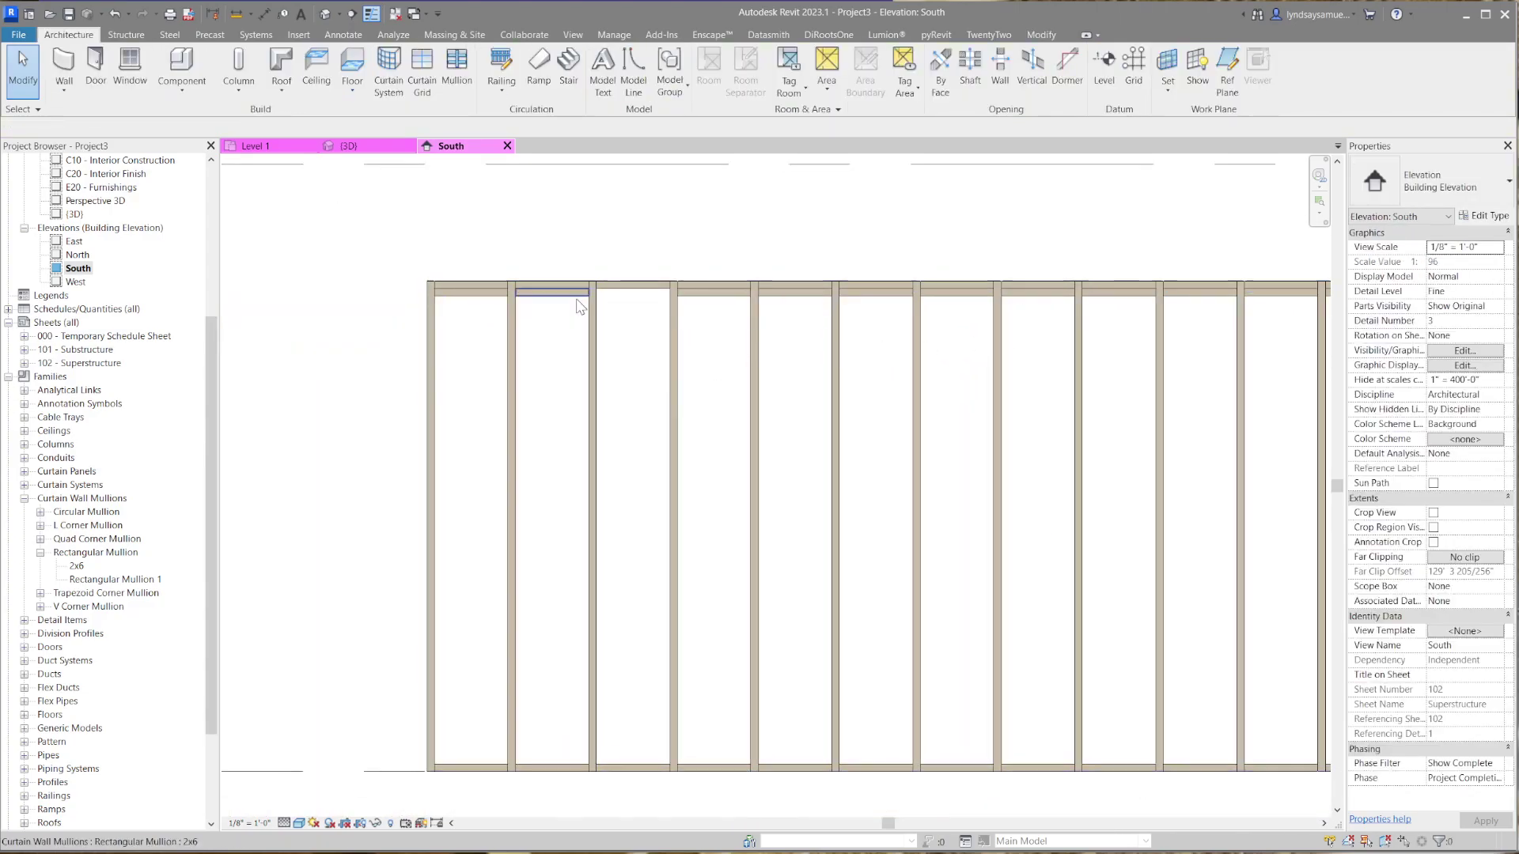
pyautogui.click(457, 71)
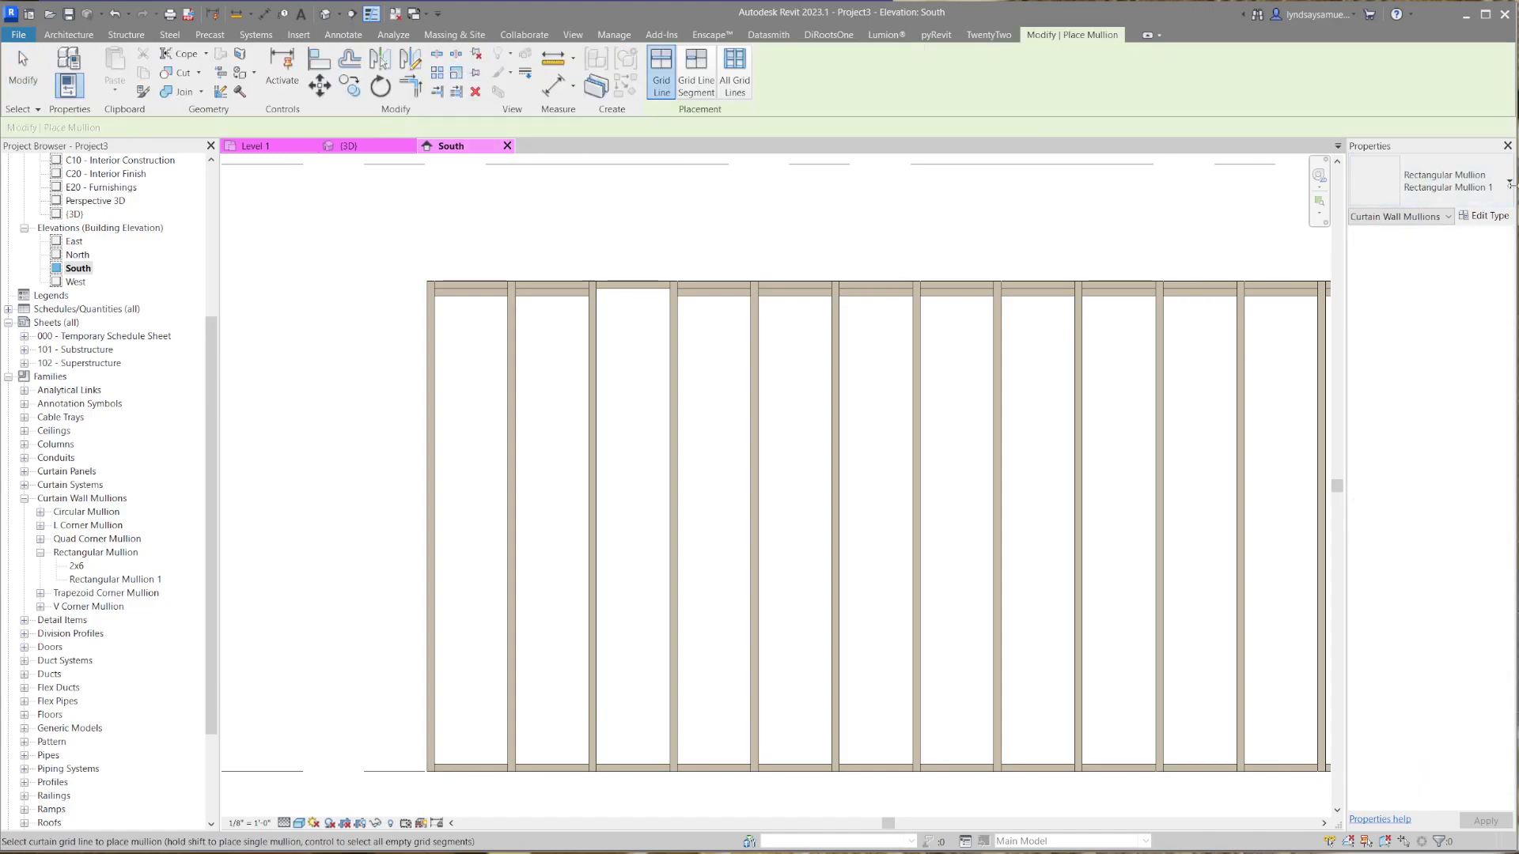
pyautogui.click(1432, 182)
pyautogui.click(1416, 365)
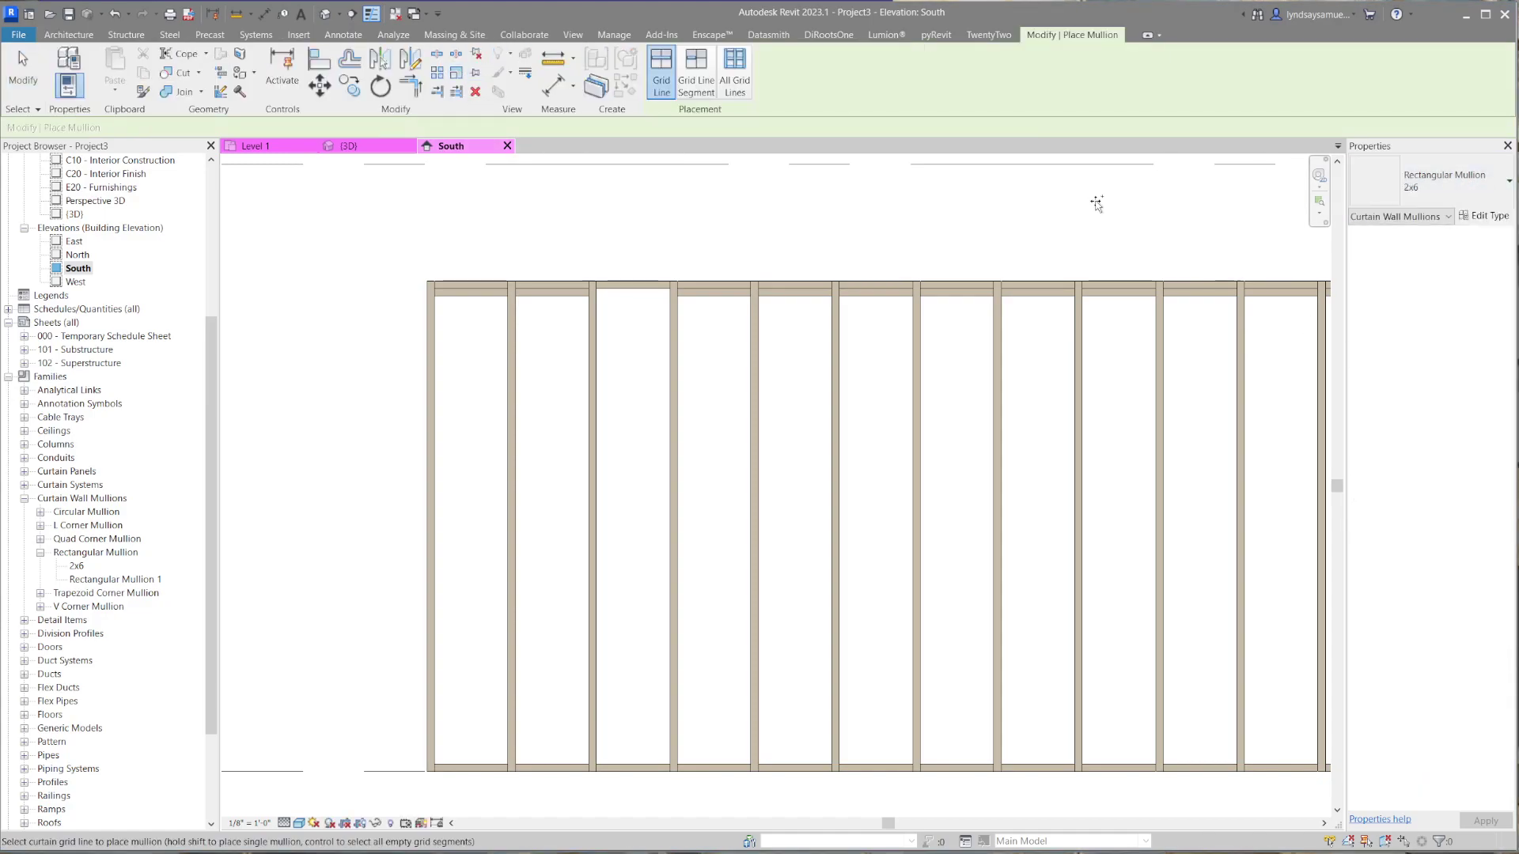
pyautogui.click(695, 77)
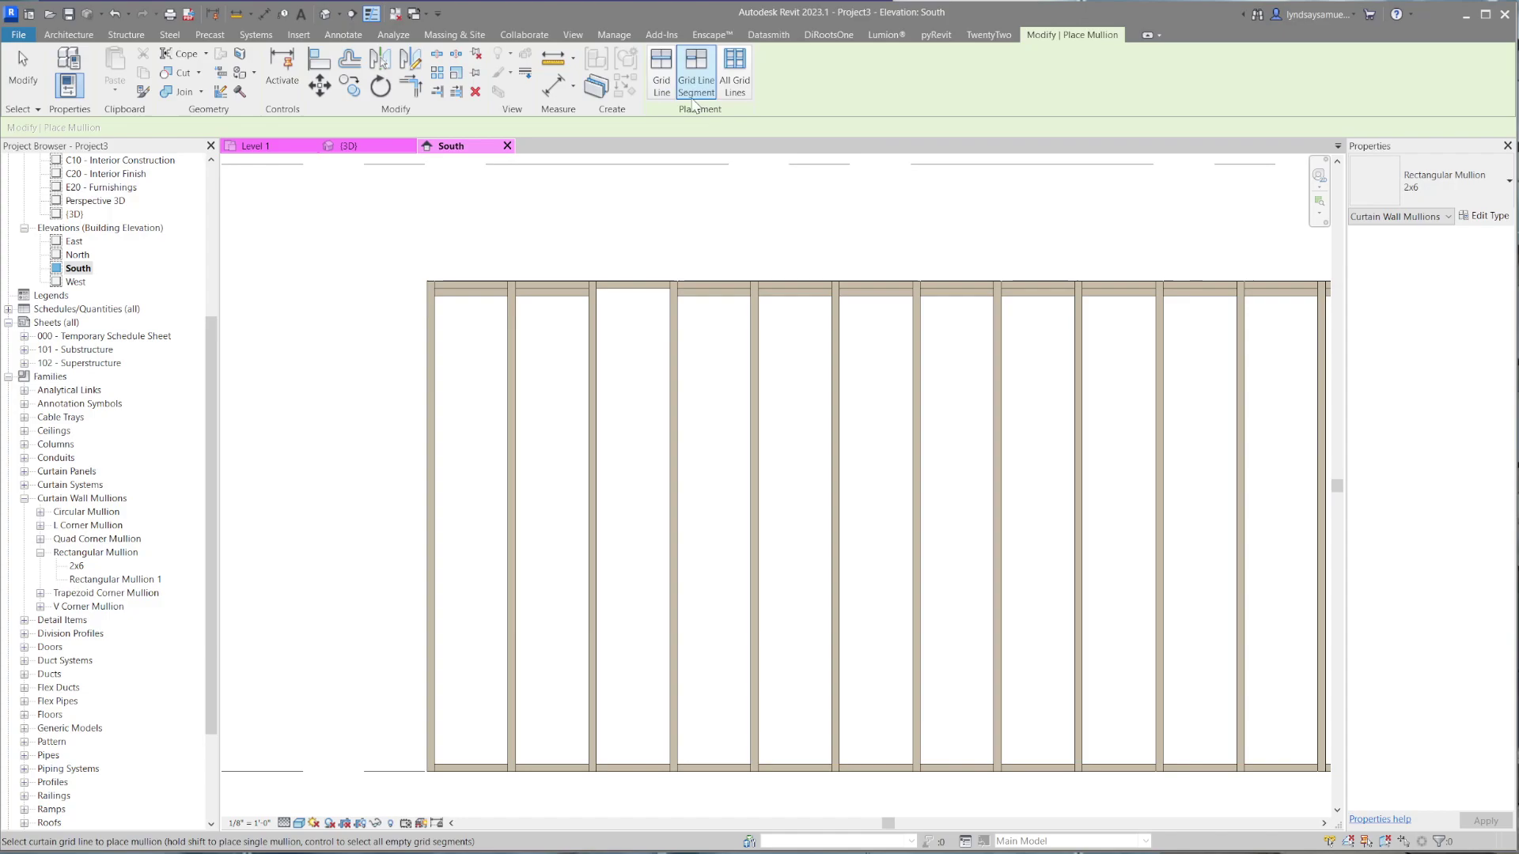
pyautogui.click(23, 94)
pyautogui.scroll(-2, 434, 316)
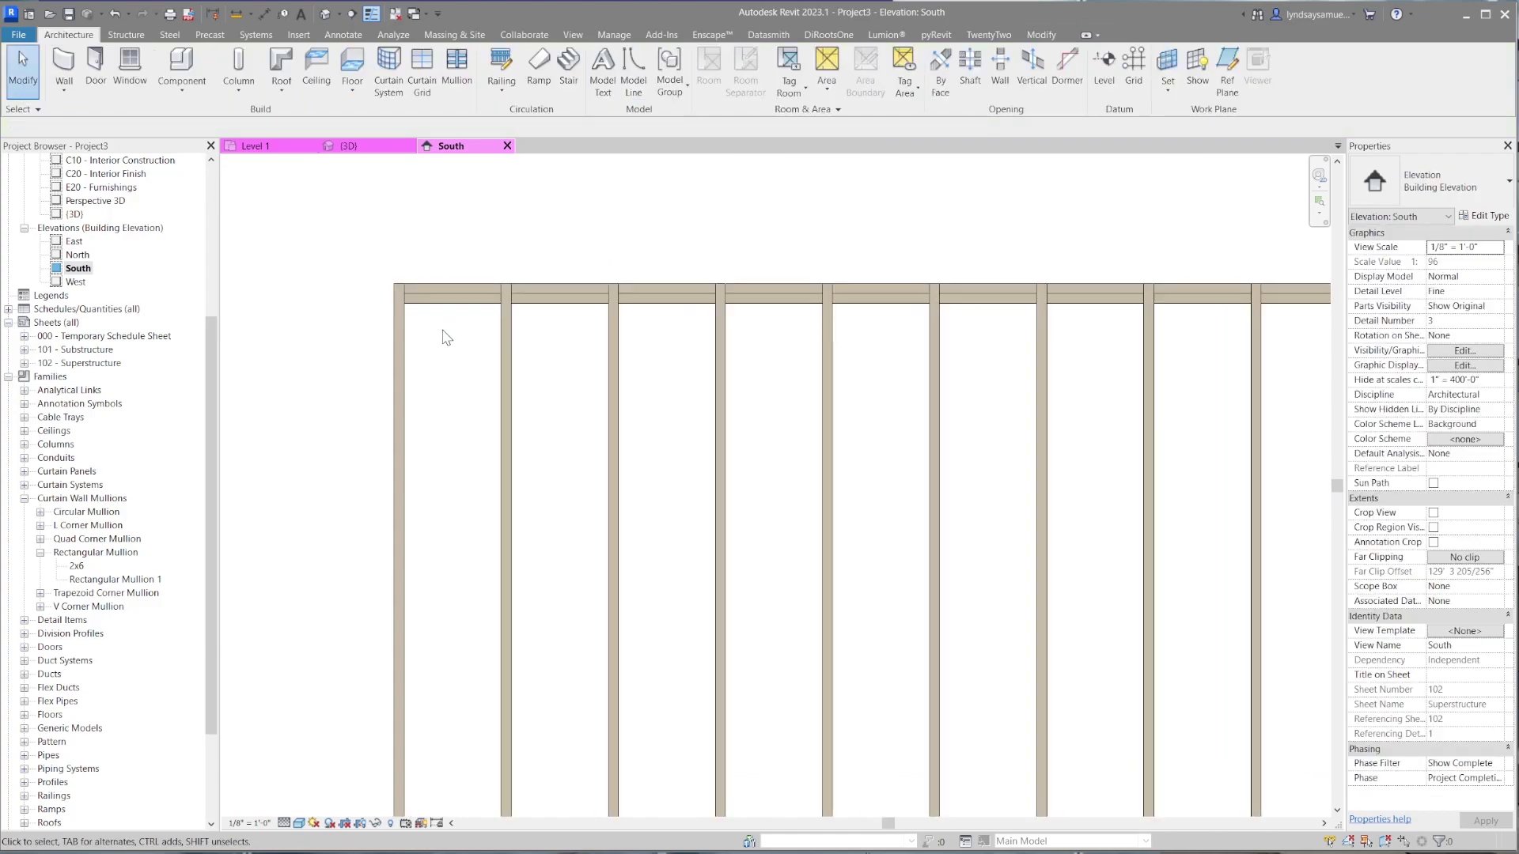
pyautogui.scroll(4, 406, 627)
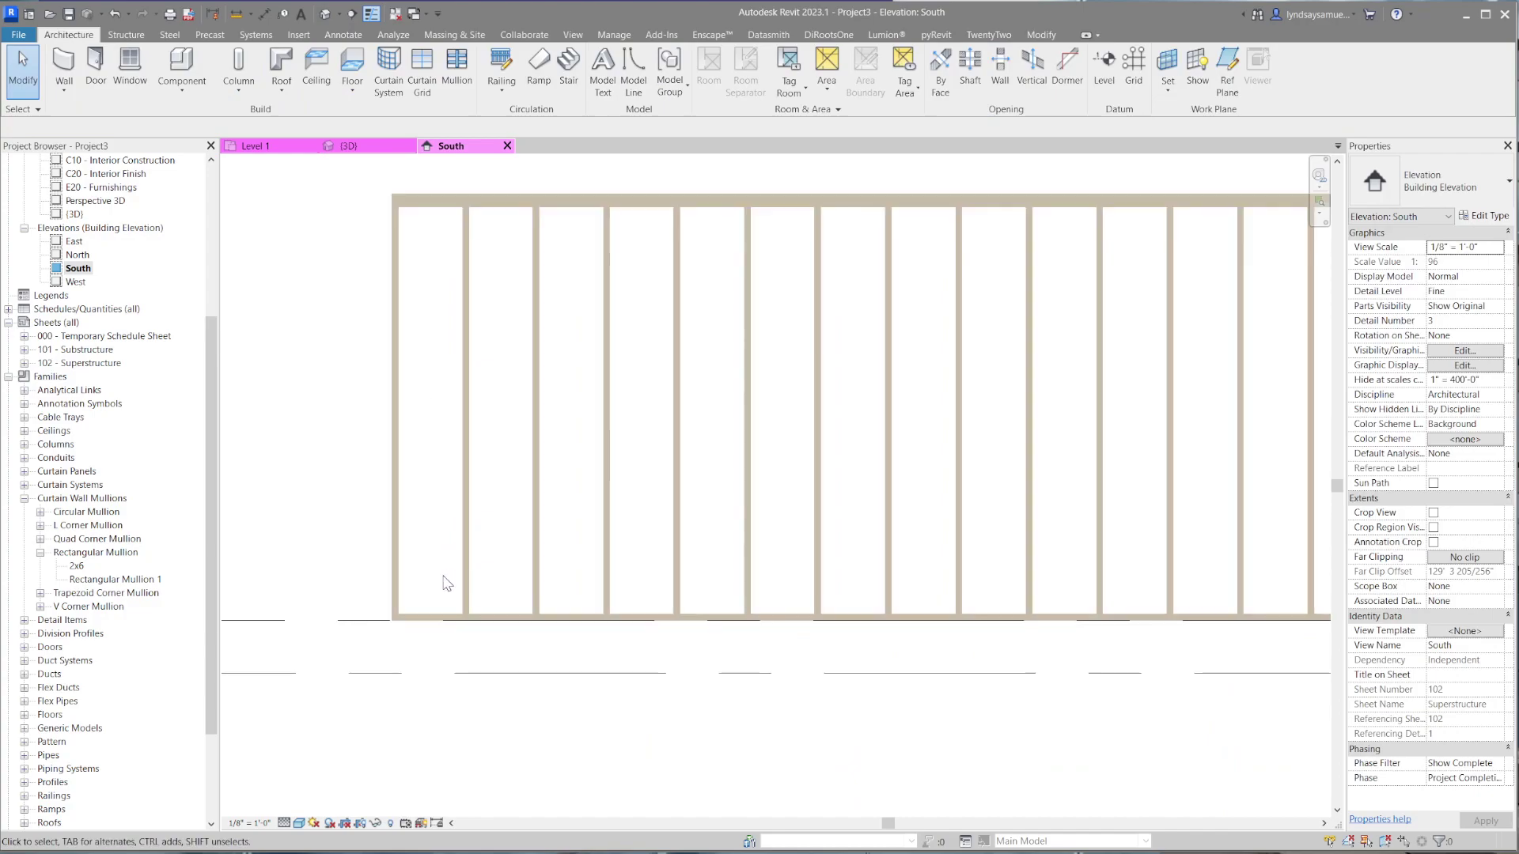
# - Toggle the mullion joins at the base of the first five studs so the bottom plate runs continuously beneath them
pyautogui.scroll(2, 371, 605)
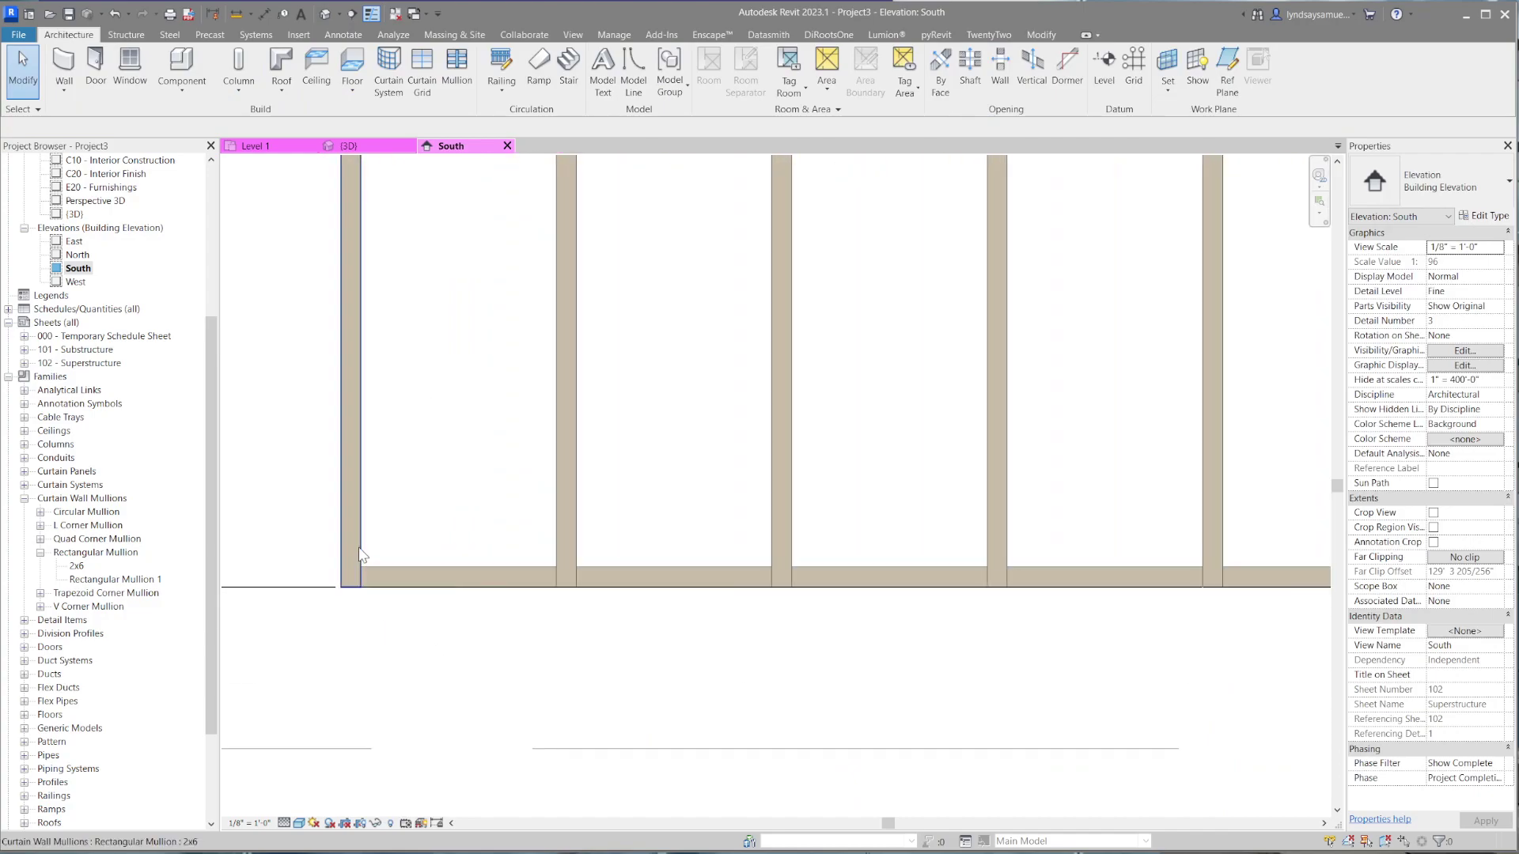
pyautogui.click(350, 553)
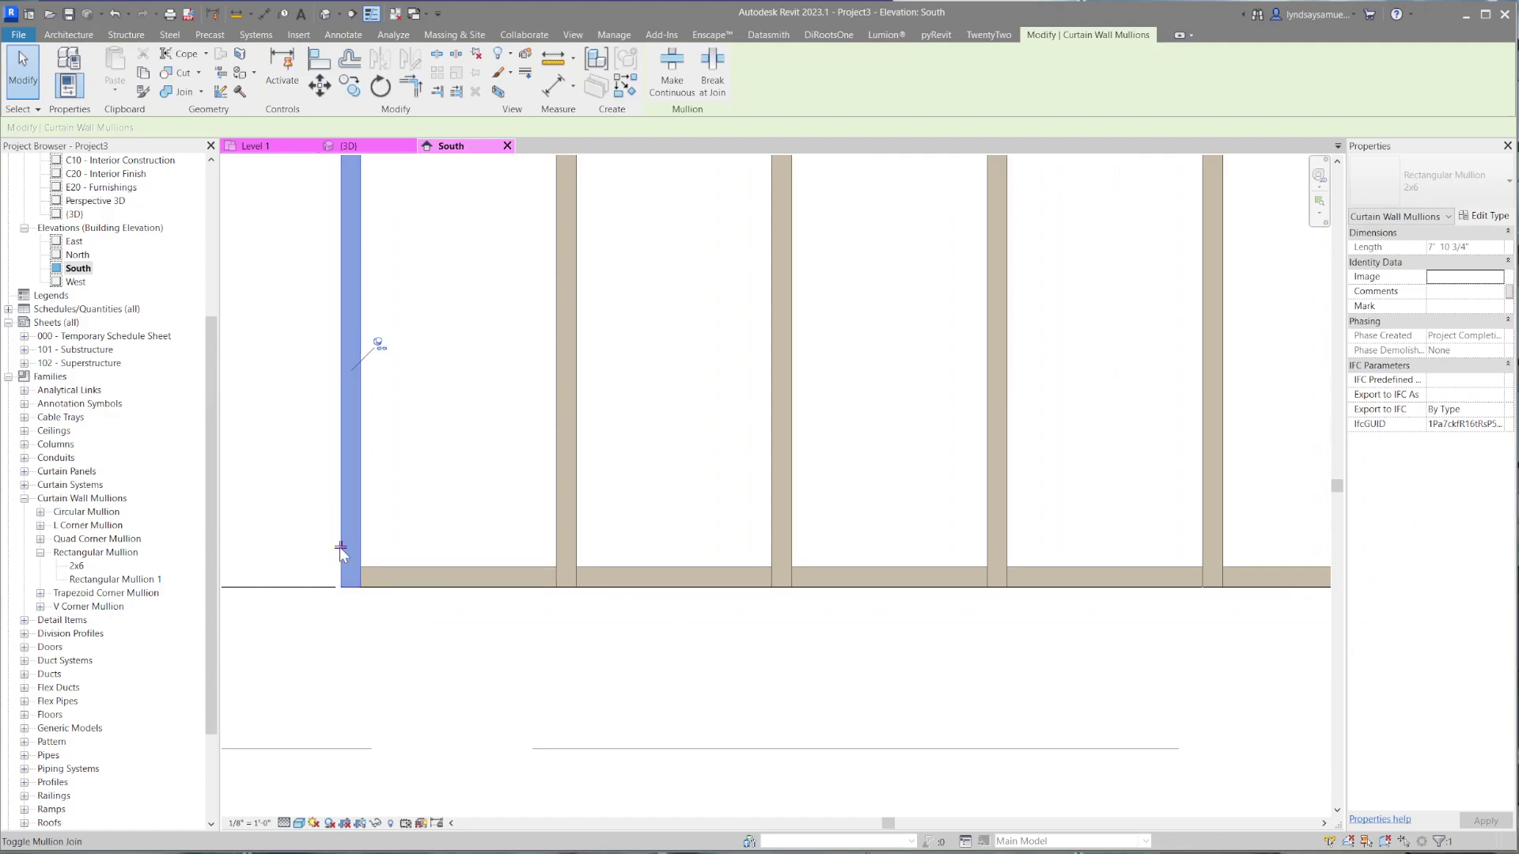
pyautogui.click(341, 549)
pyautogui.click(329, 678)
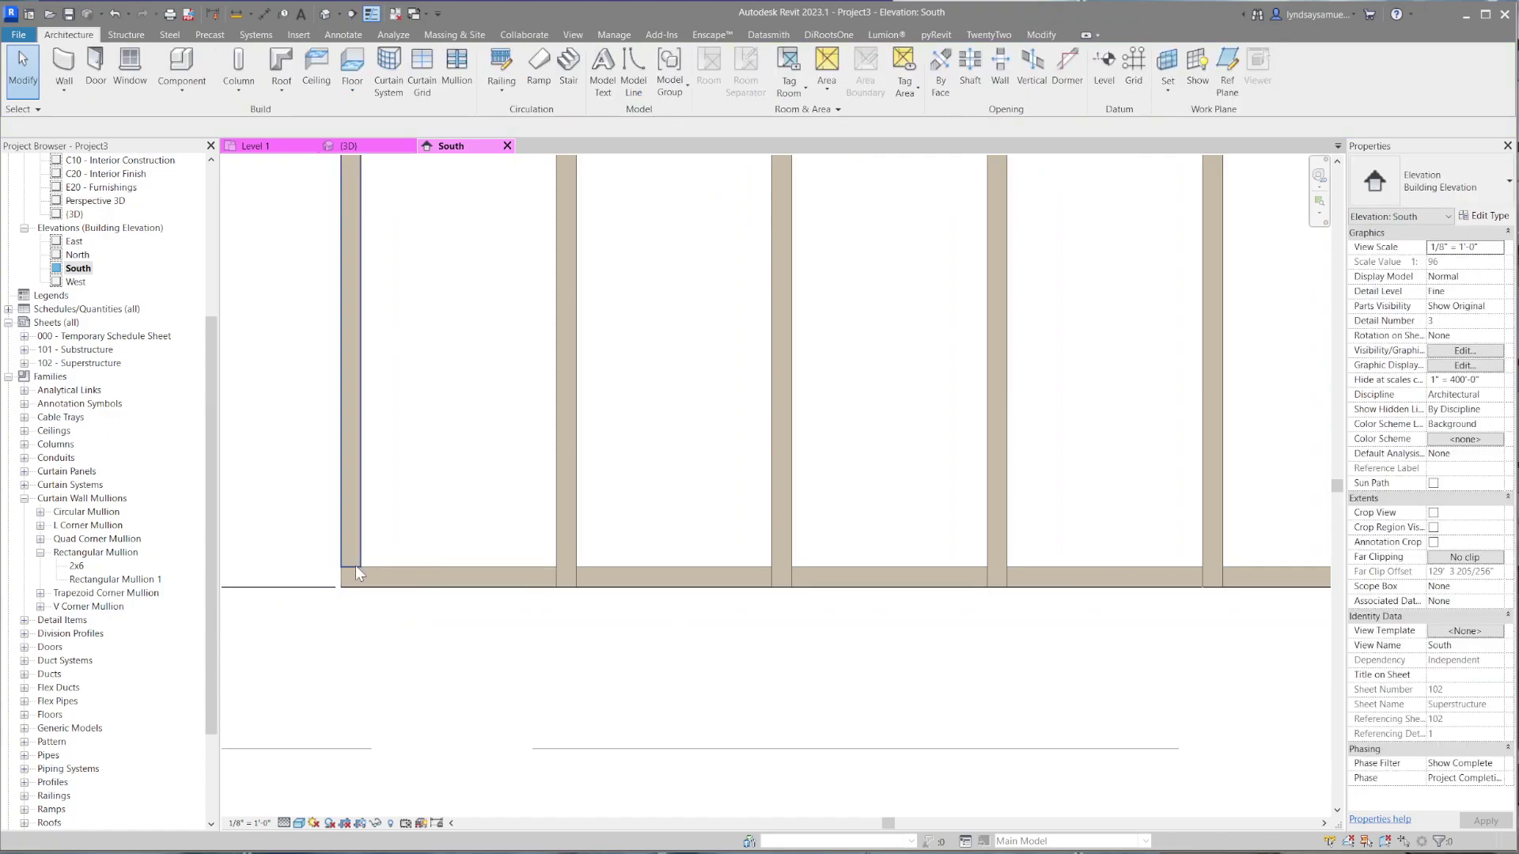
pyautogui.click(580, 557)
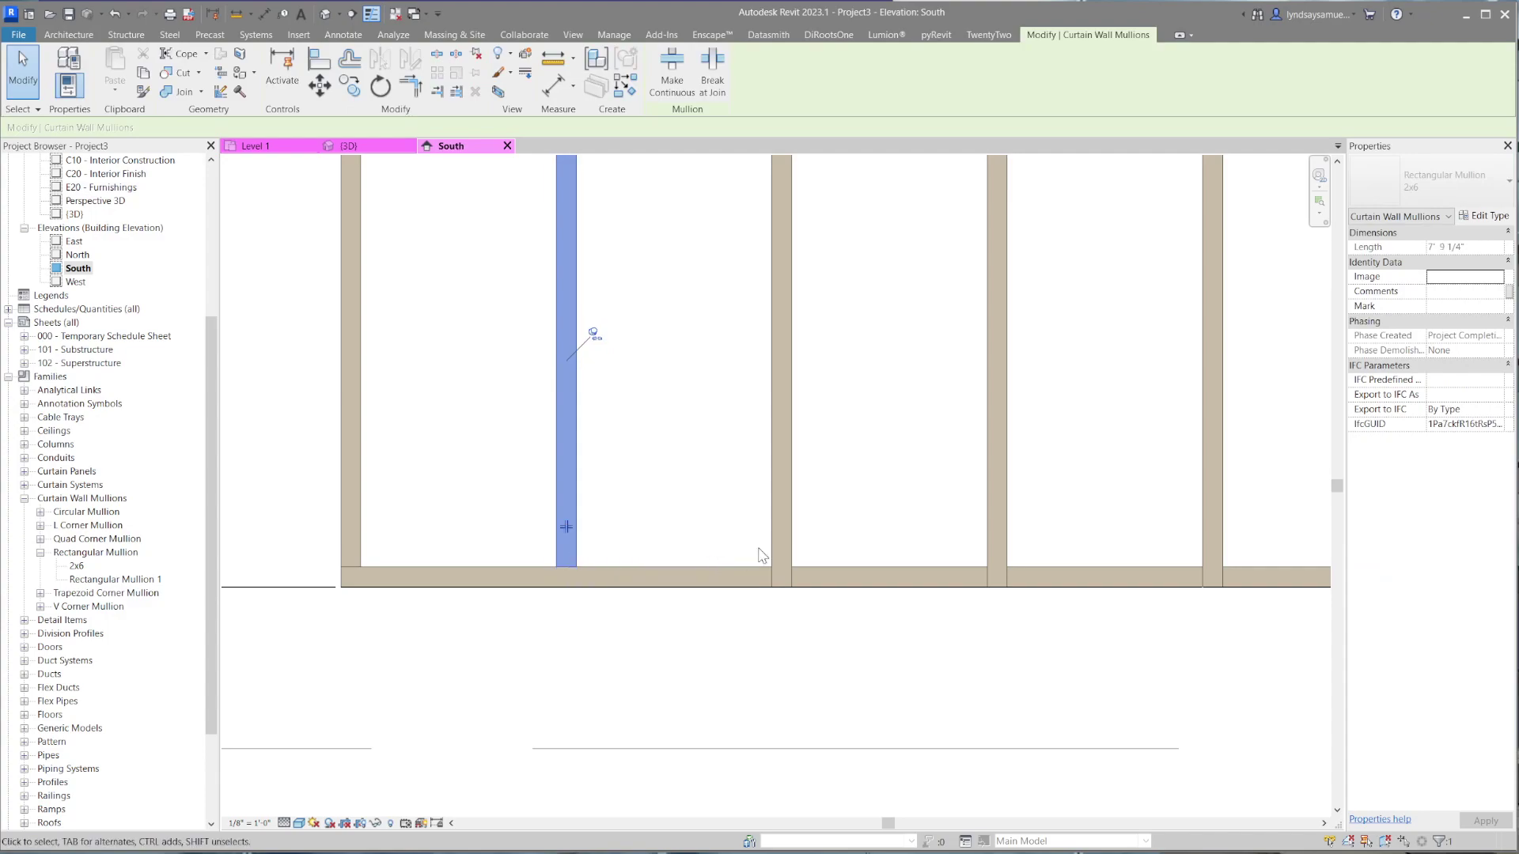
pyautogui.click(787, 558)
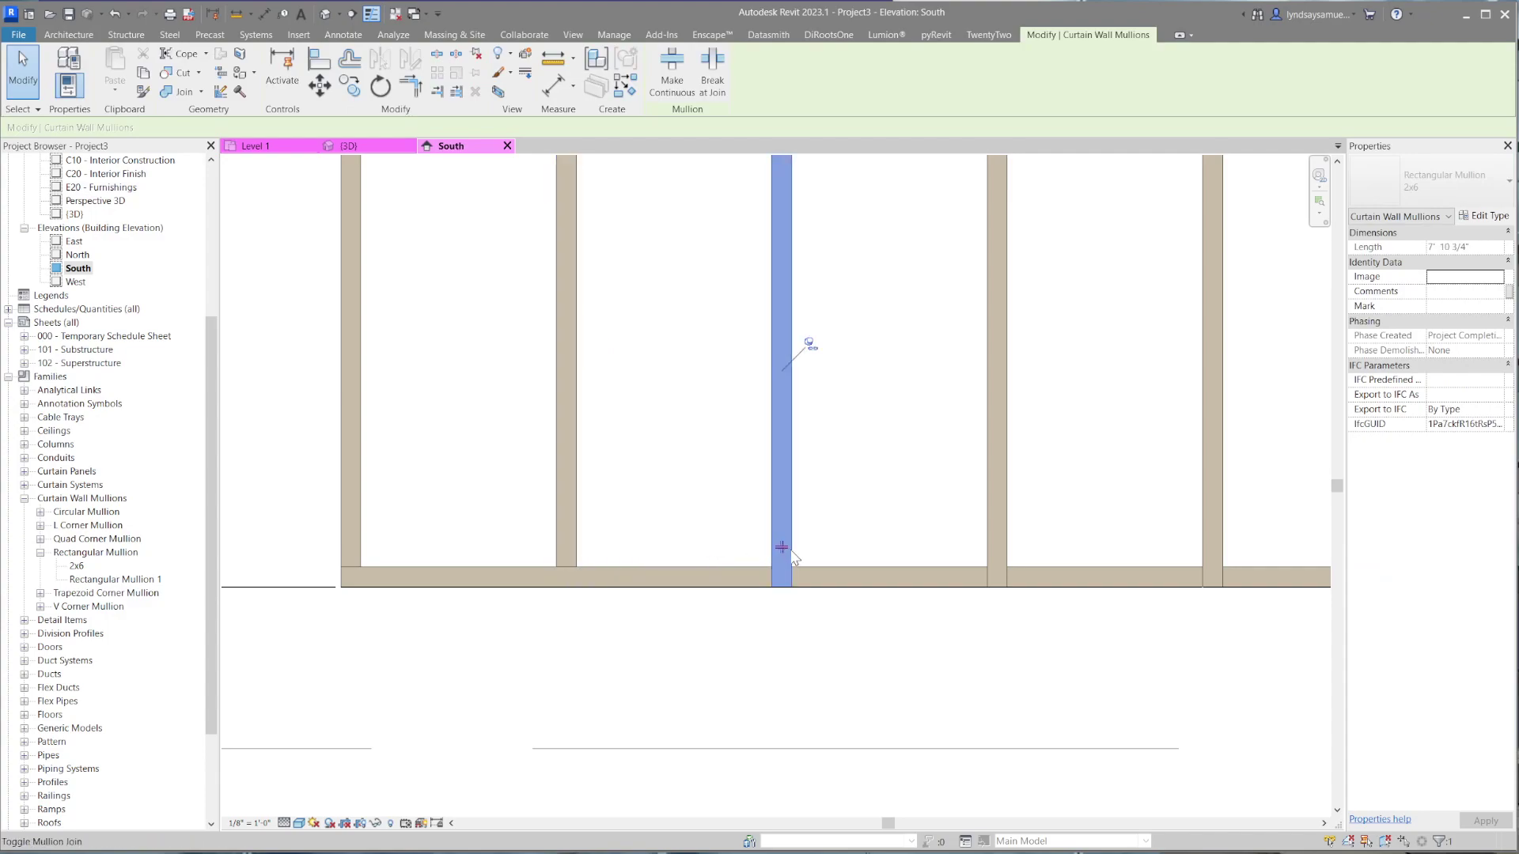
pyautogui.click(995, 547)
pyautogui.click(1207, 535)
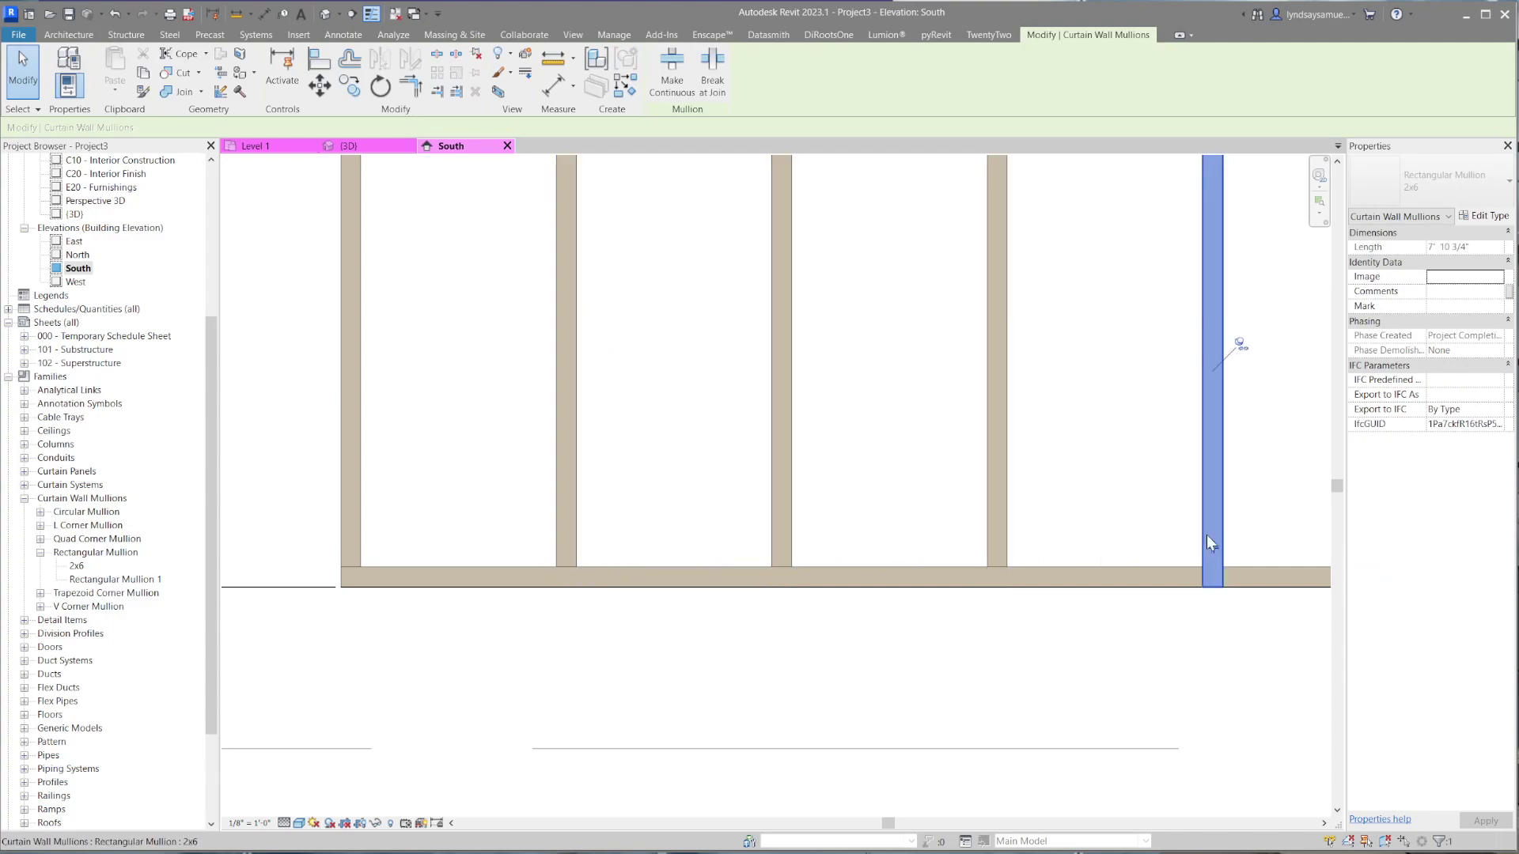
pyautogui.click(1213, 527)
pyautogui.scroll(-3, 1071, 667)
pyautogui.press('Escape')
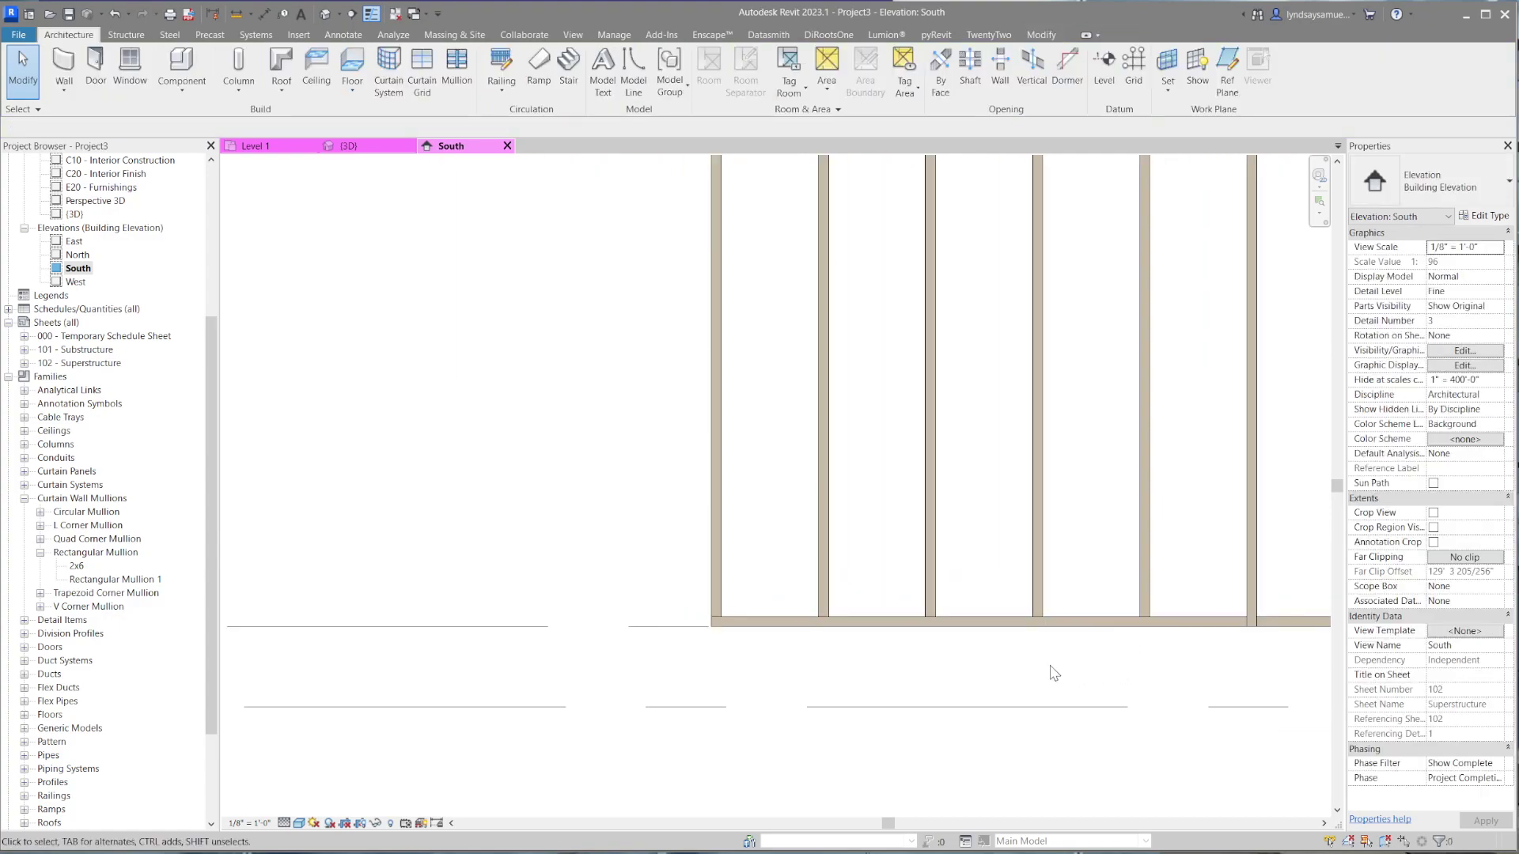
# - Toggle the end joins of both top plate segments in the first bay so they run over the first two studs
pyautogui.scroll(-3, 1061, 668)
pyautogui.scroll(-2, 454, 322)
pyautogui.scroll(-2, 583, 451)
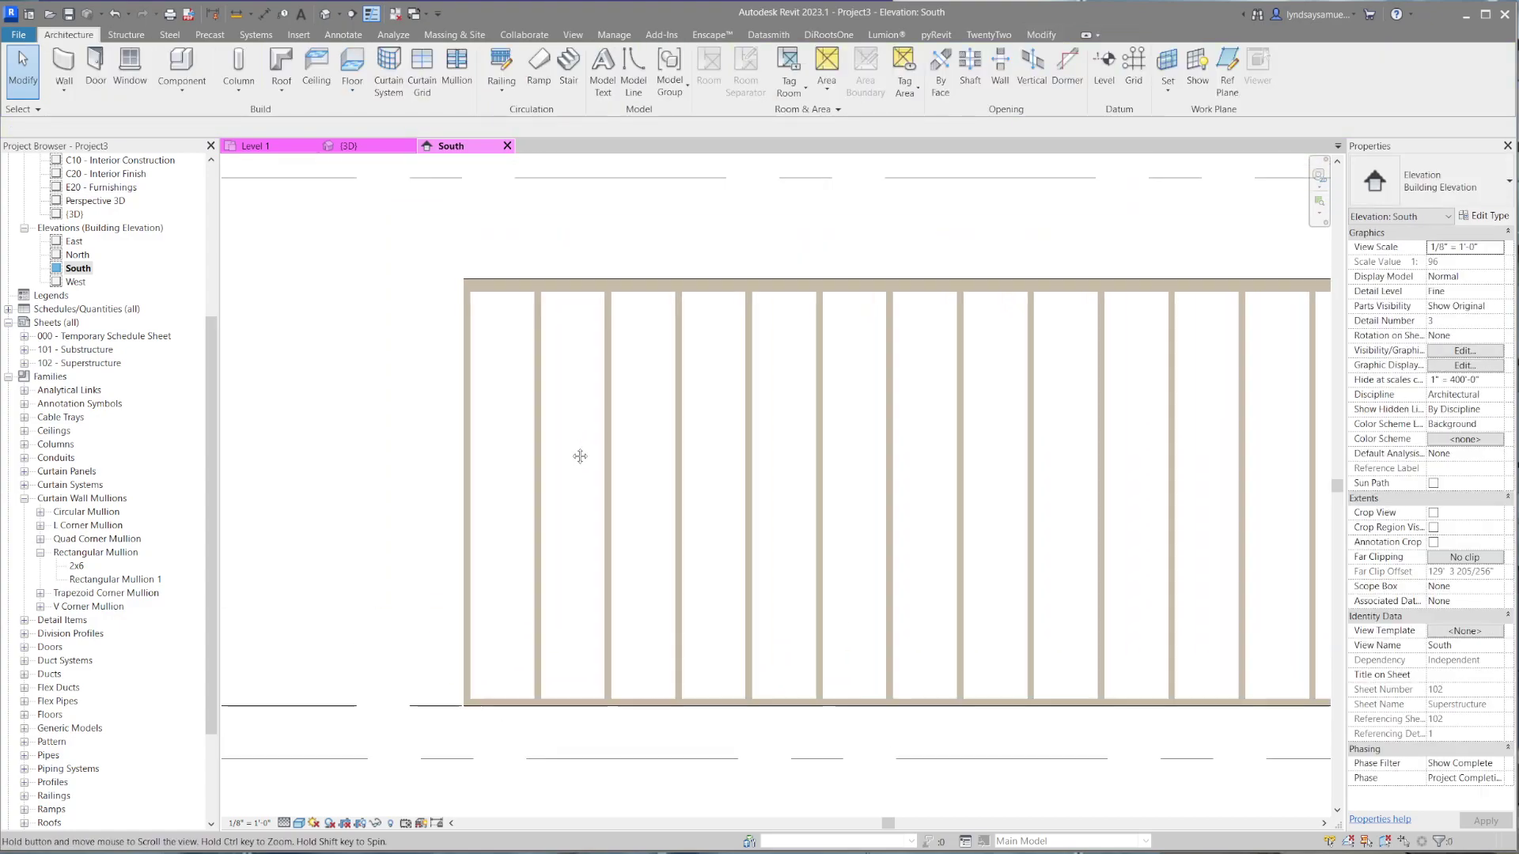
pyautogui.scroll(5, 461, 264)
pyautogui.scroll(3, 560, 322)
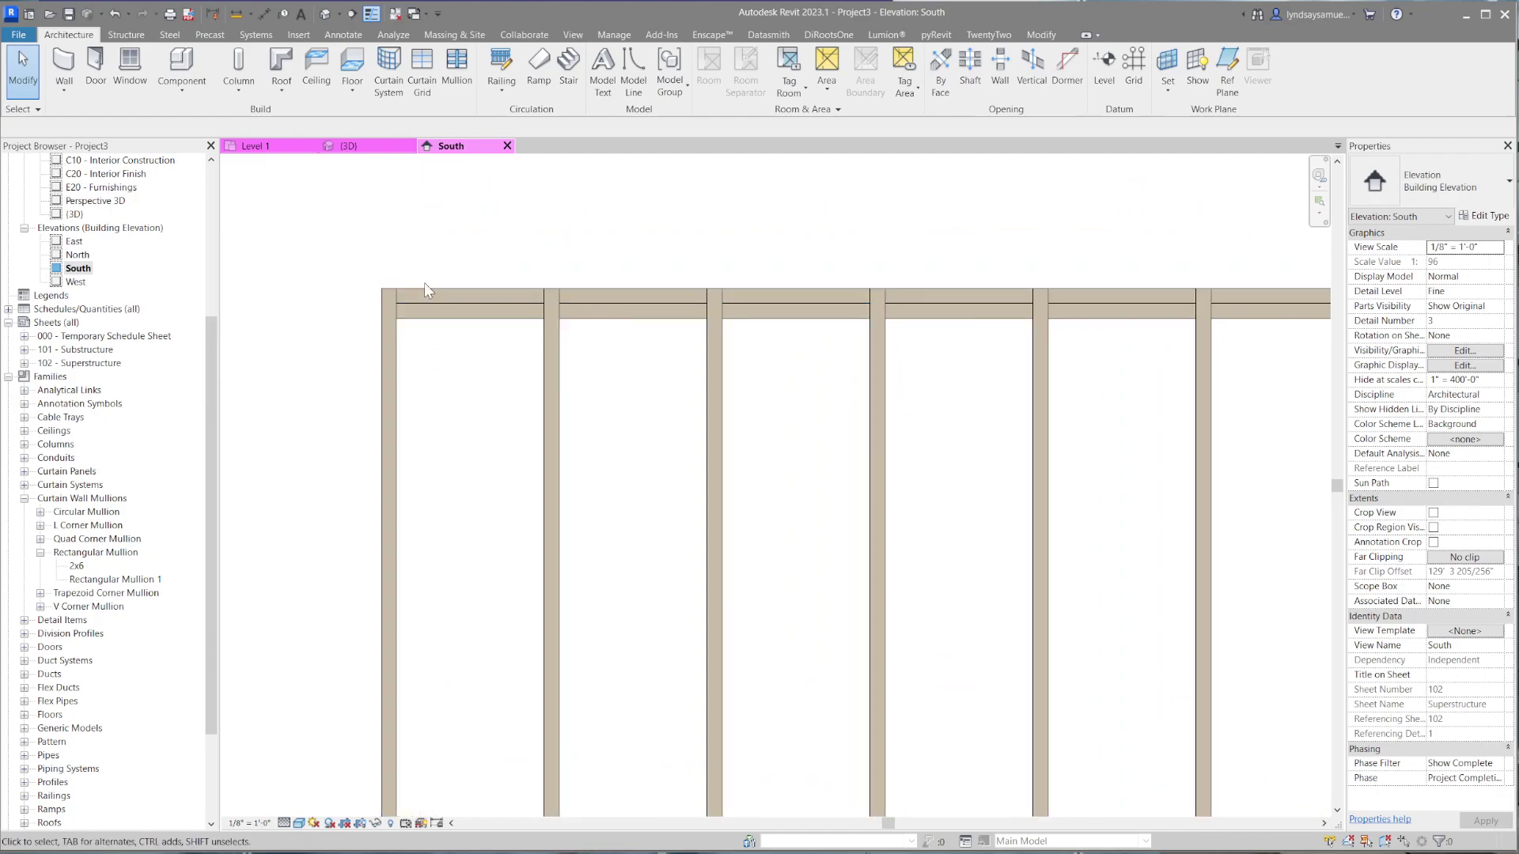
pyautogui.click(425, 327)
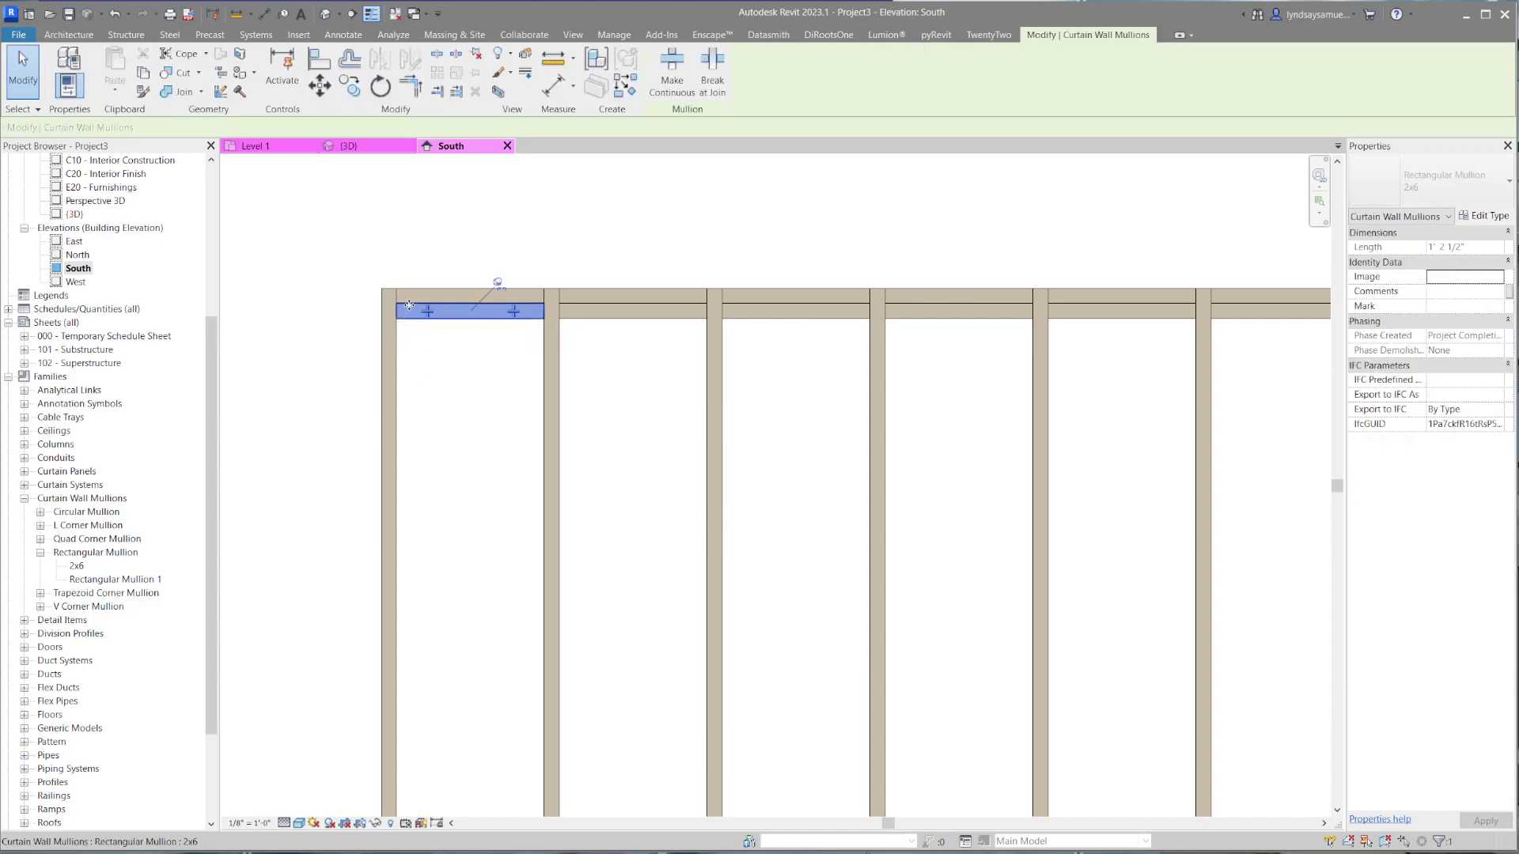
pyautogui.click(427, 313)
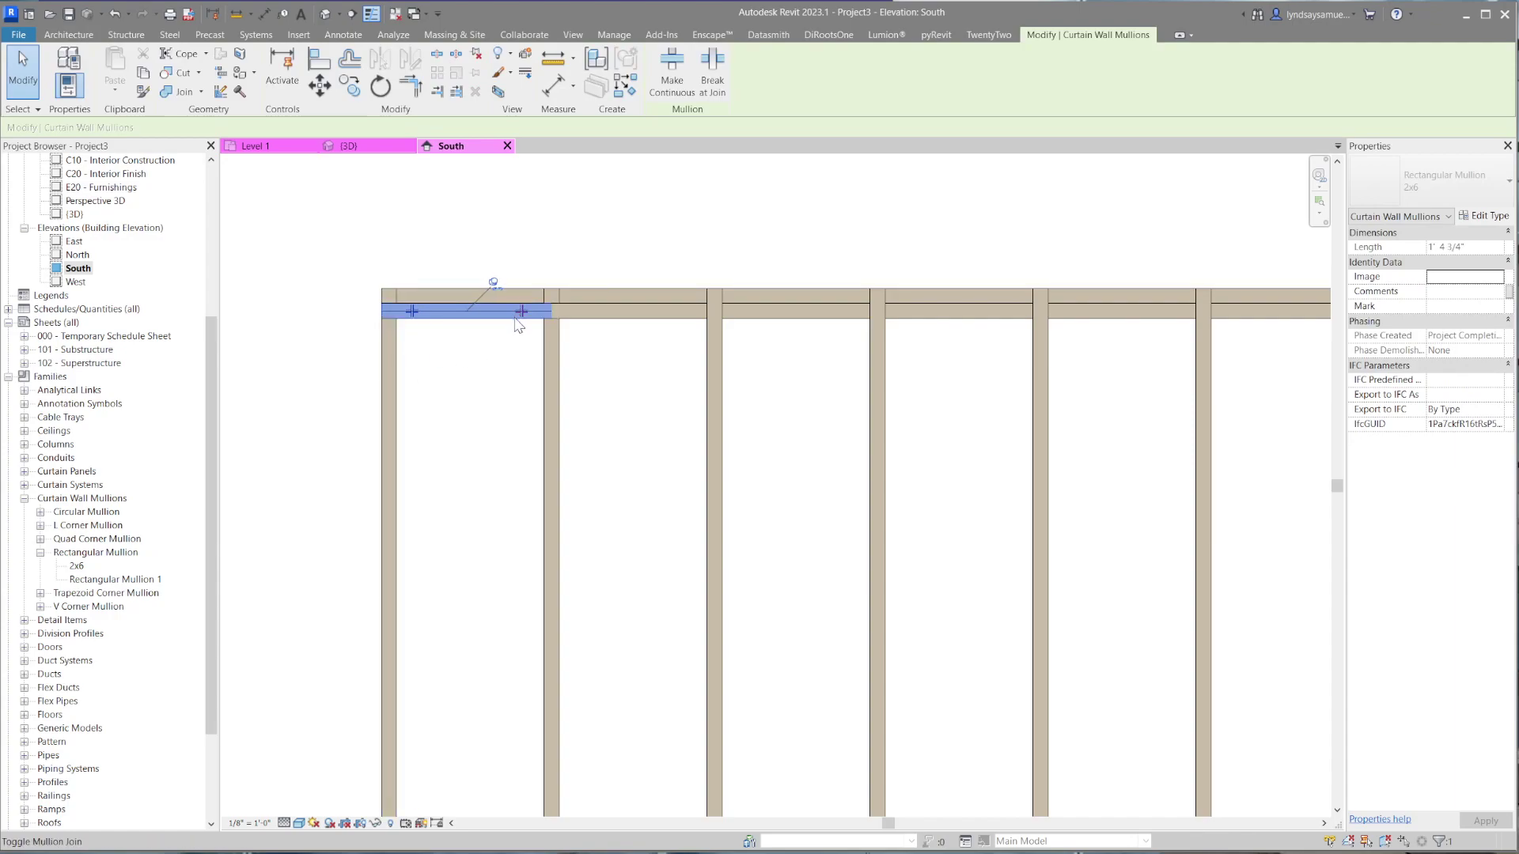
pyautogui.click(500, 360)
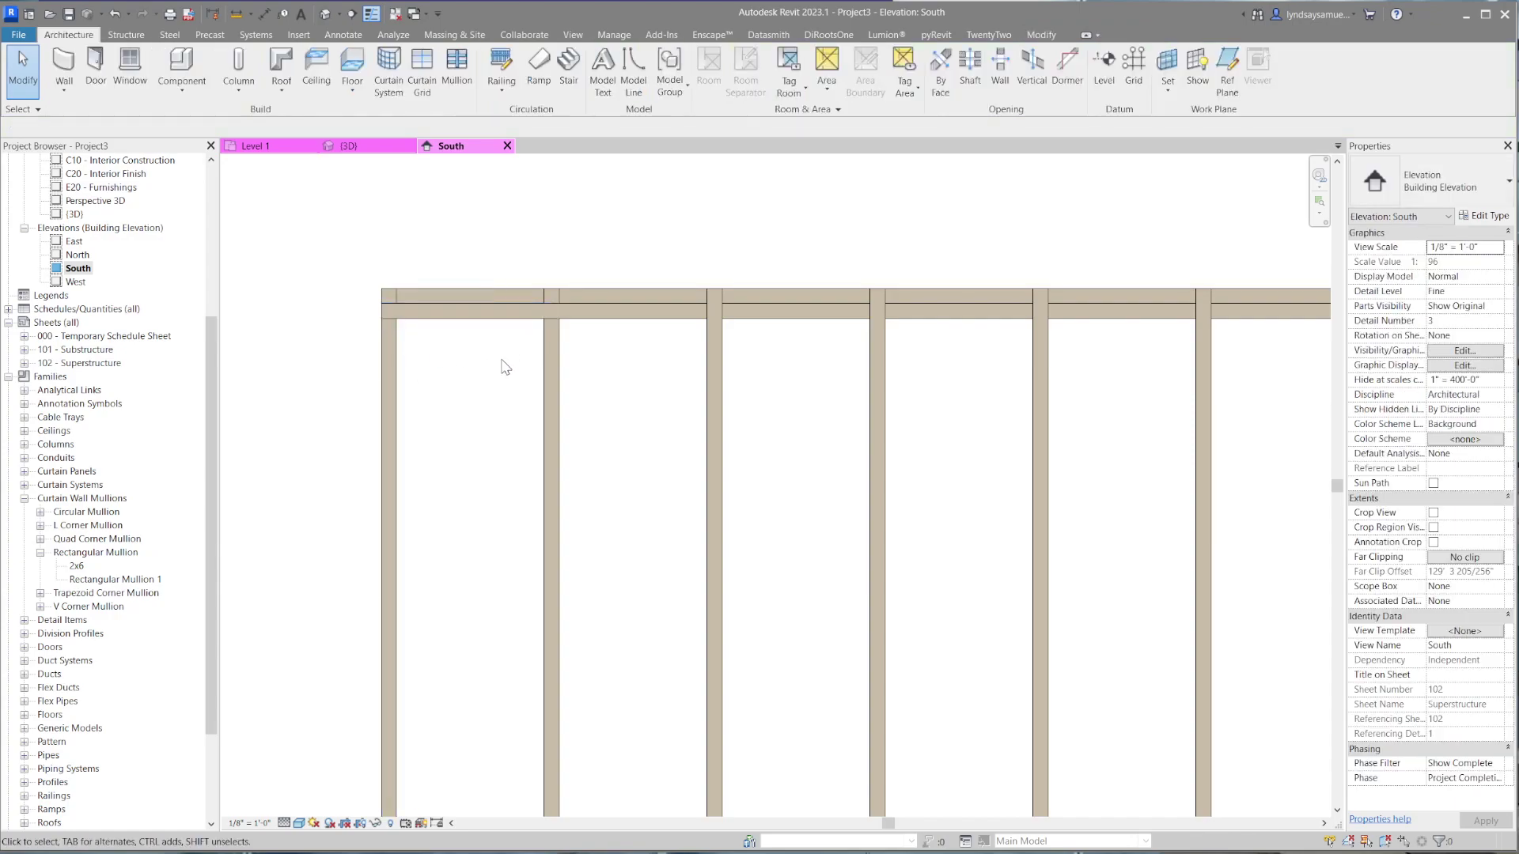
pyautogui.click(484, 292)
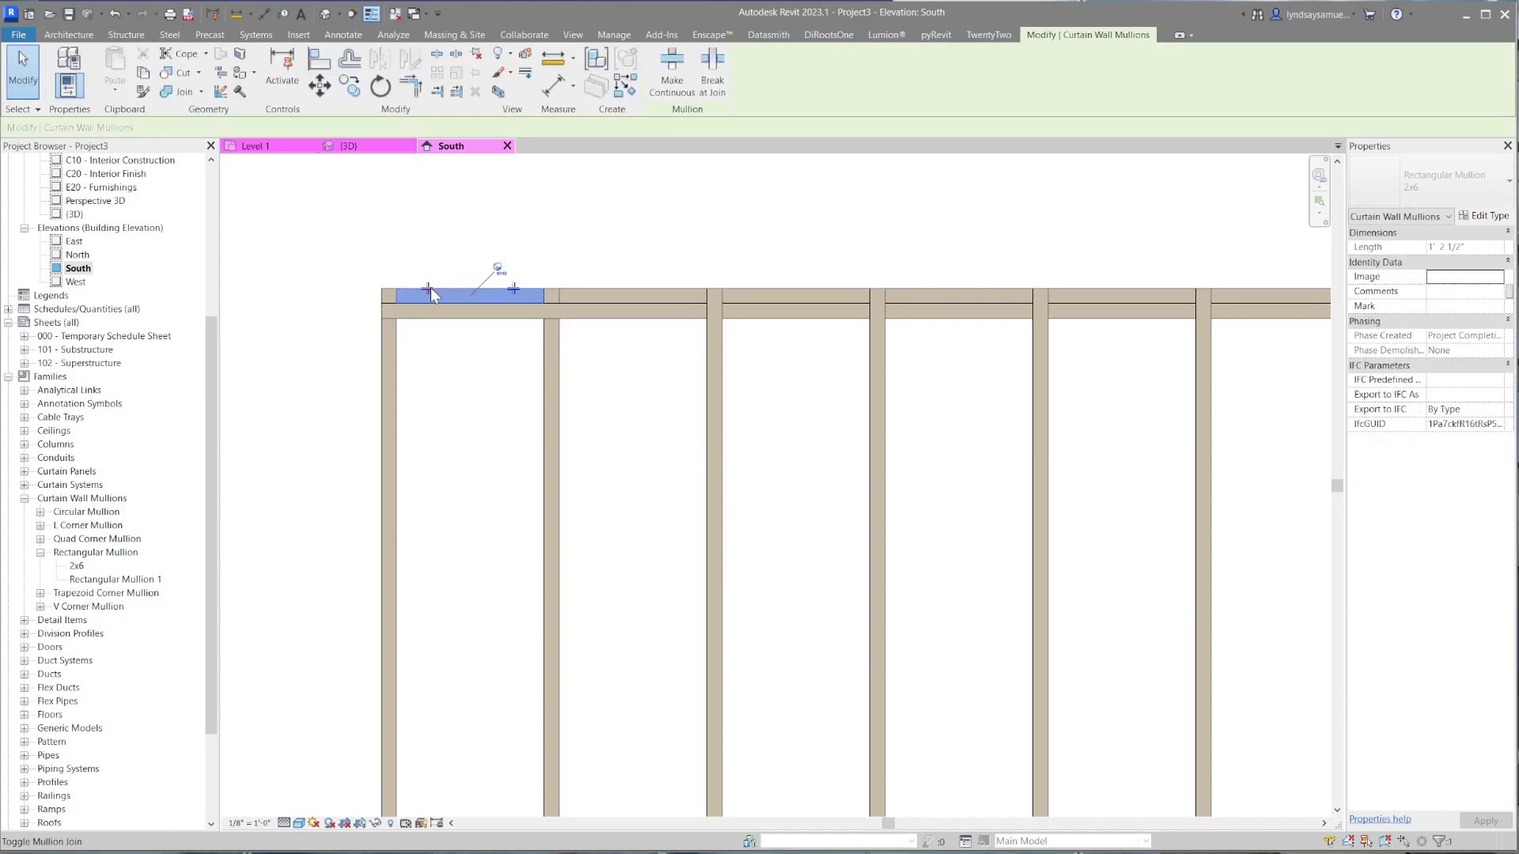
pyautogui.click(512, 291)
pyautogui.click(617, 450)
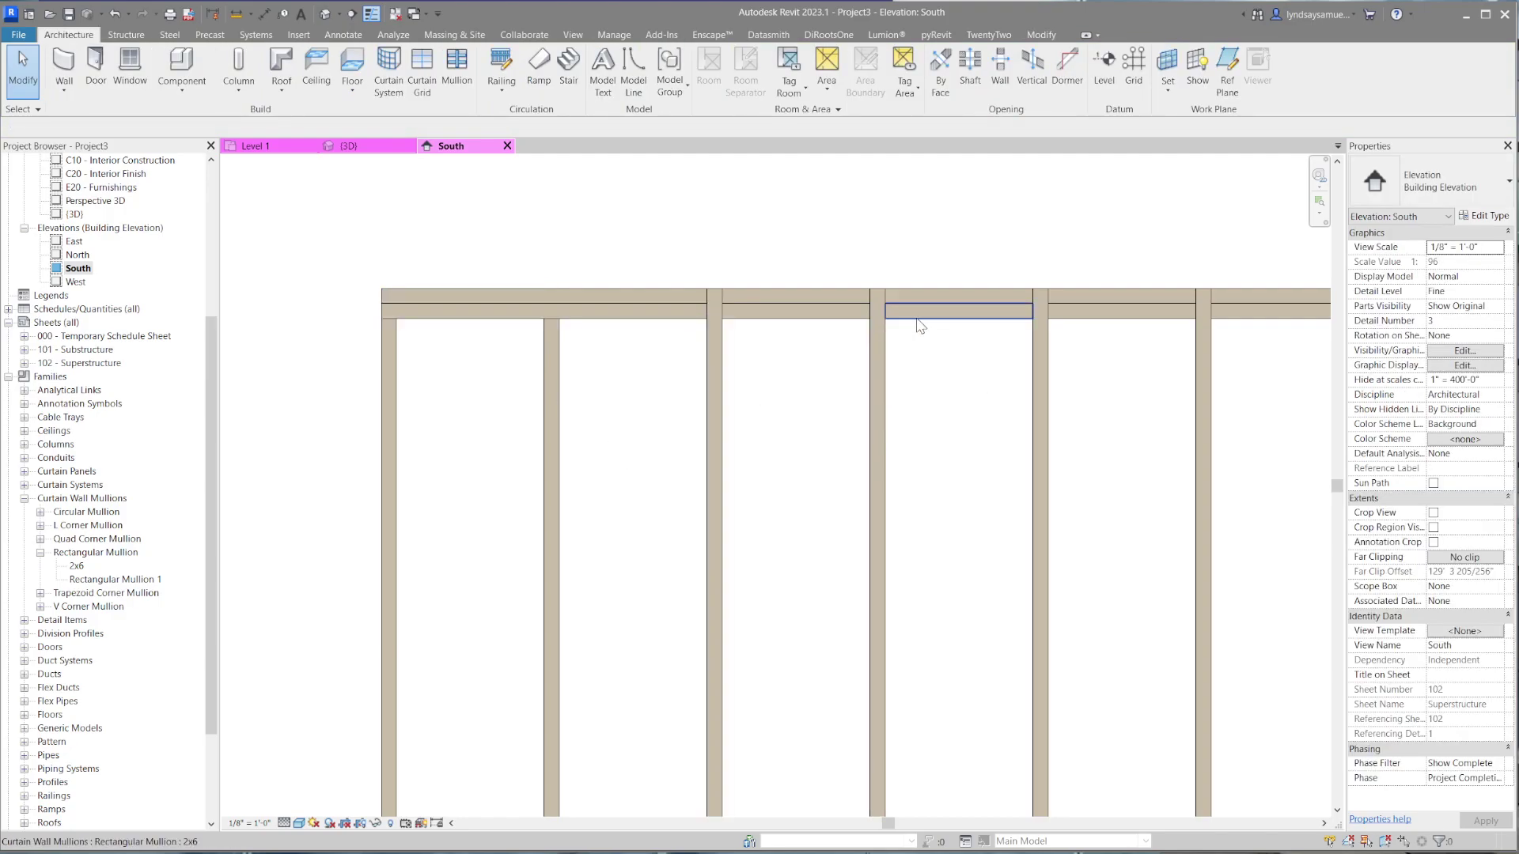
# - Toggle the end joins of both top plate segments in the third bay so they run over the third and fourth studs
pyautogui.click(818, 324)
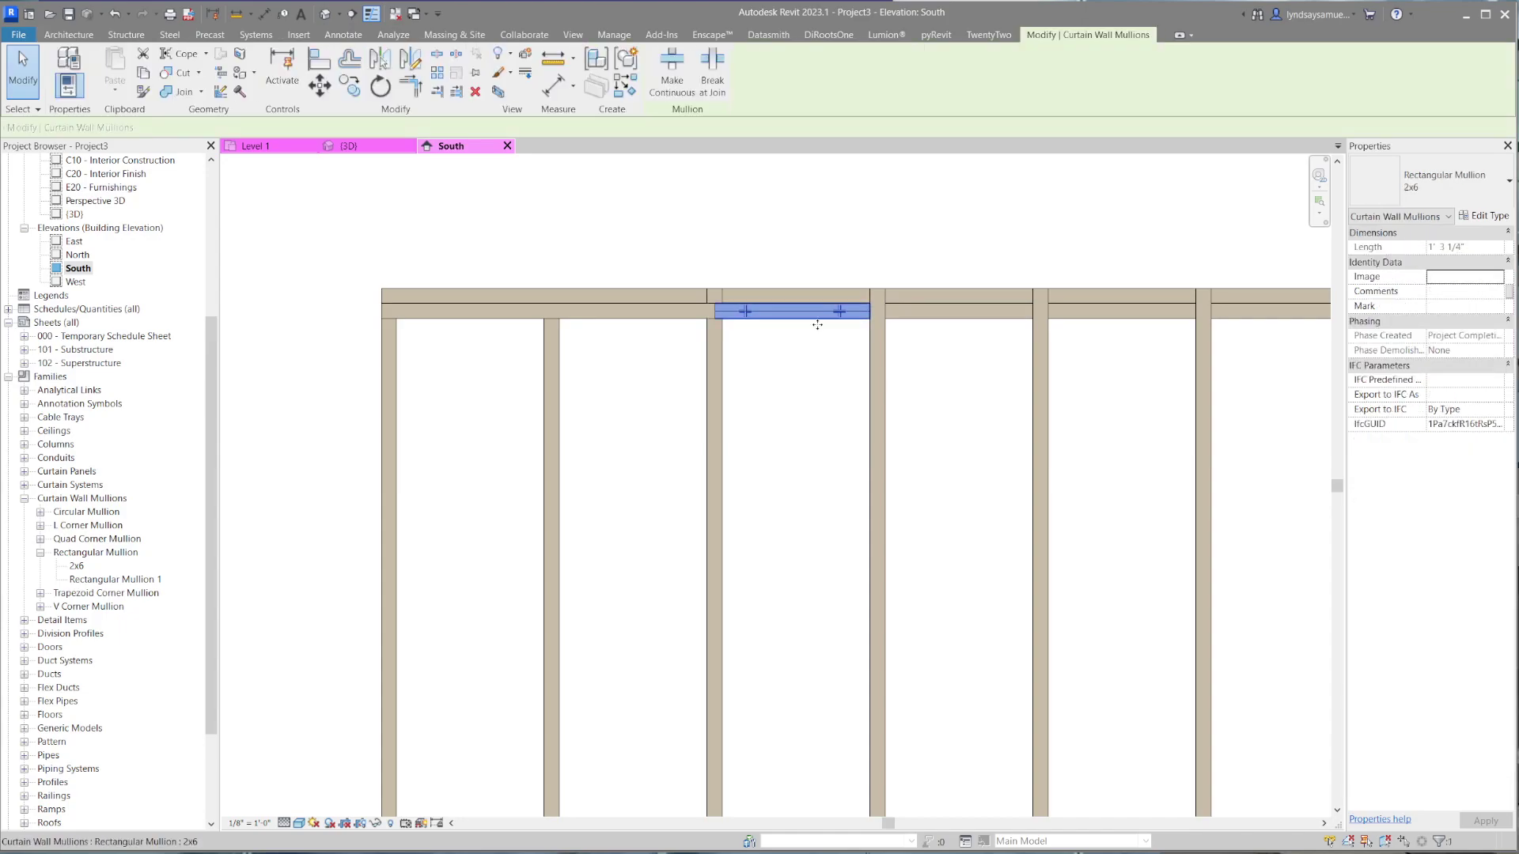
pyautogui.press('Escape')
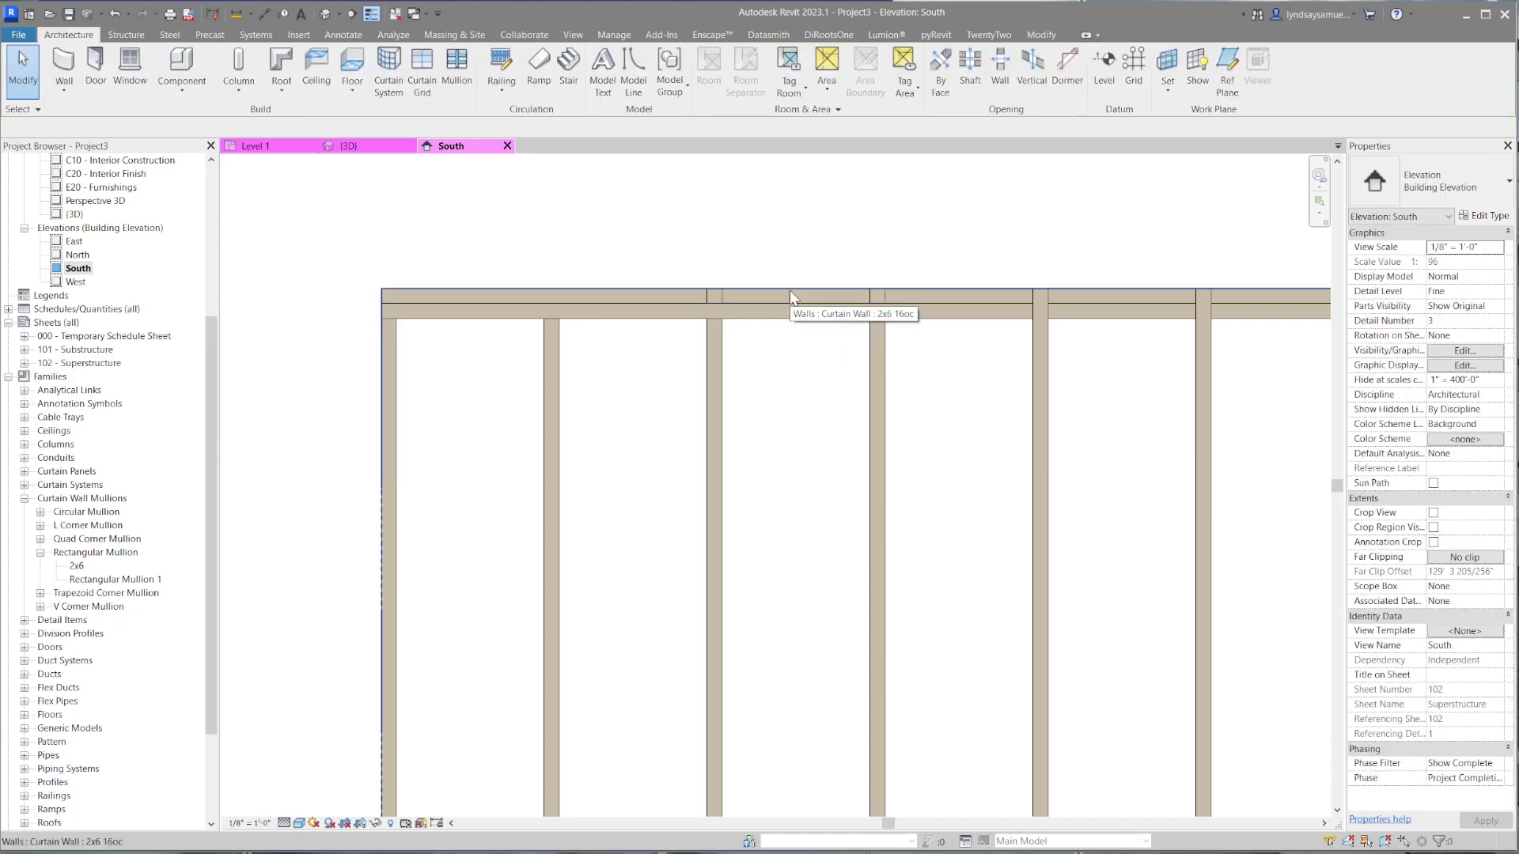
pyautogui.click(789, 291)
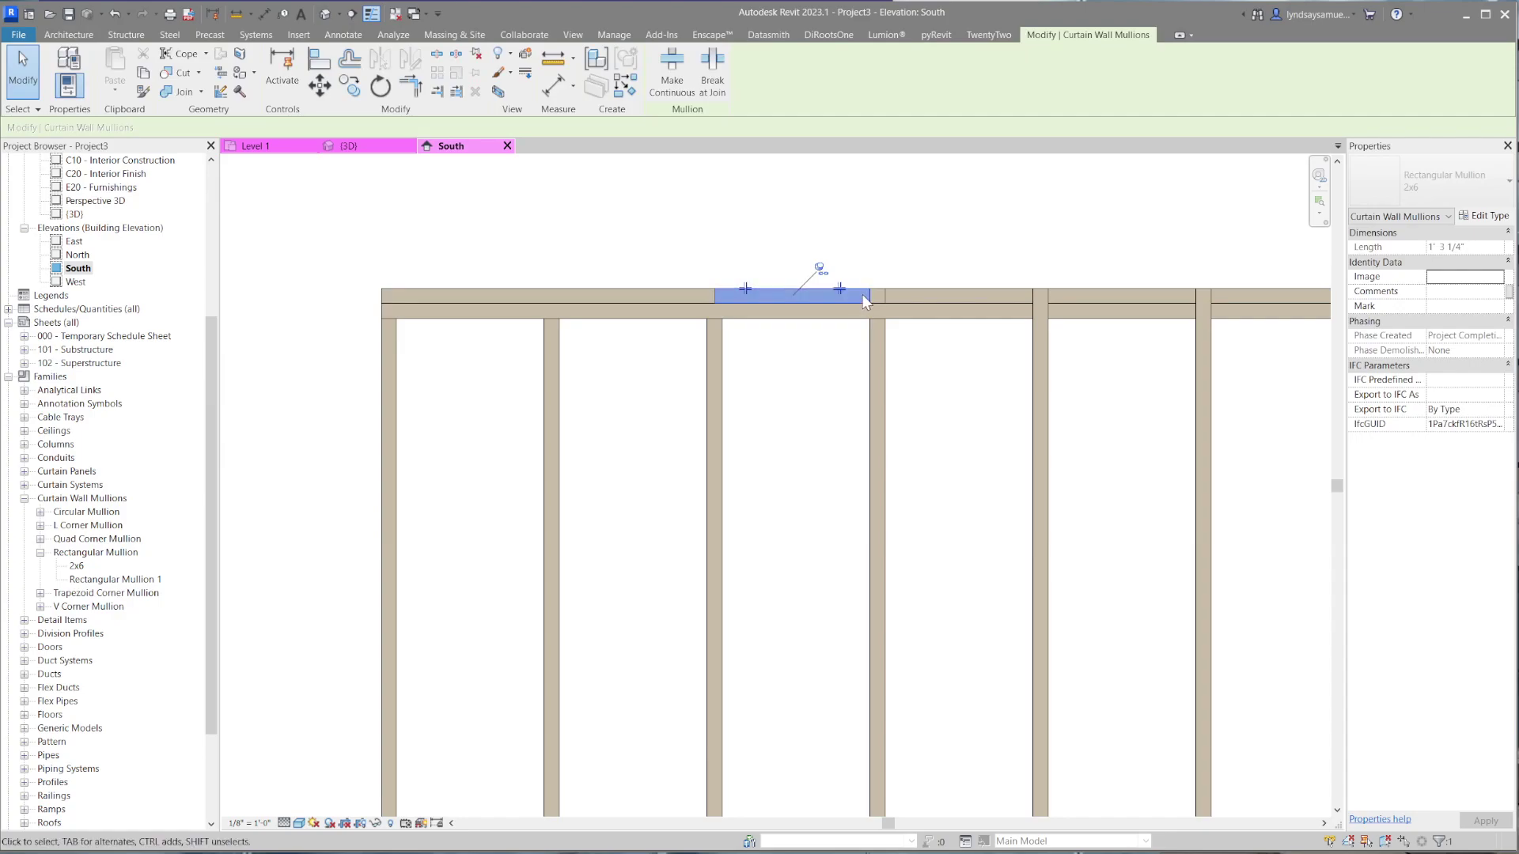
pyautogui.press('Escape')
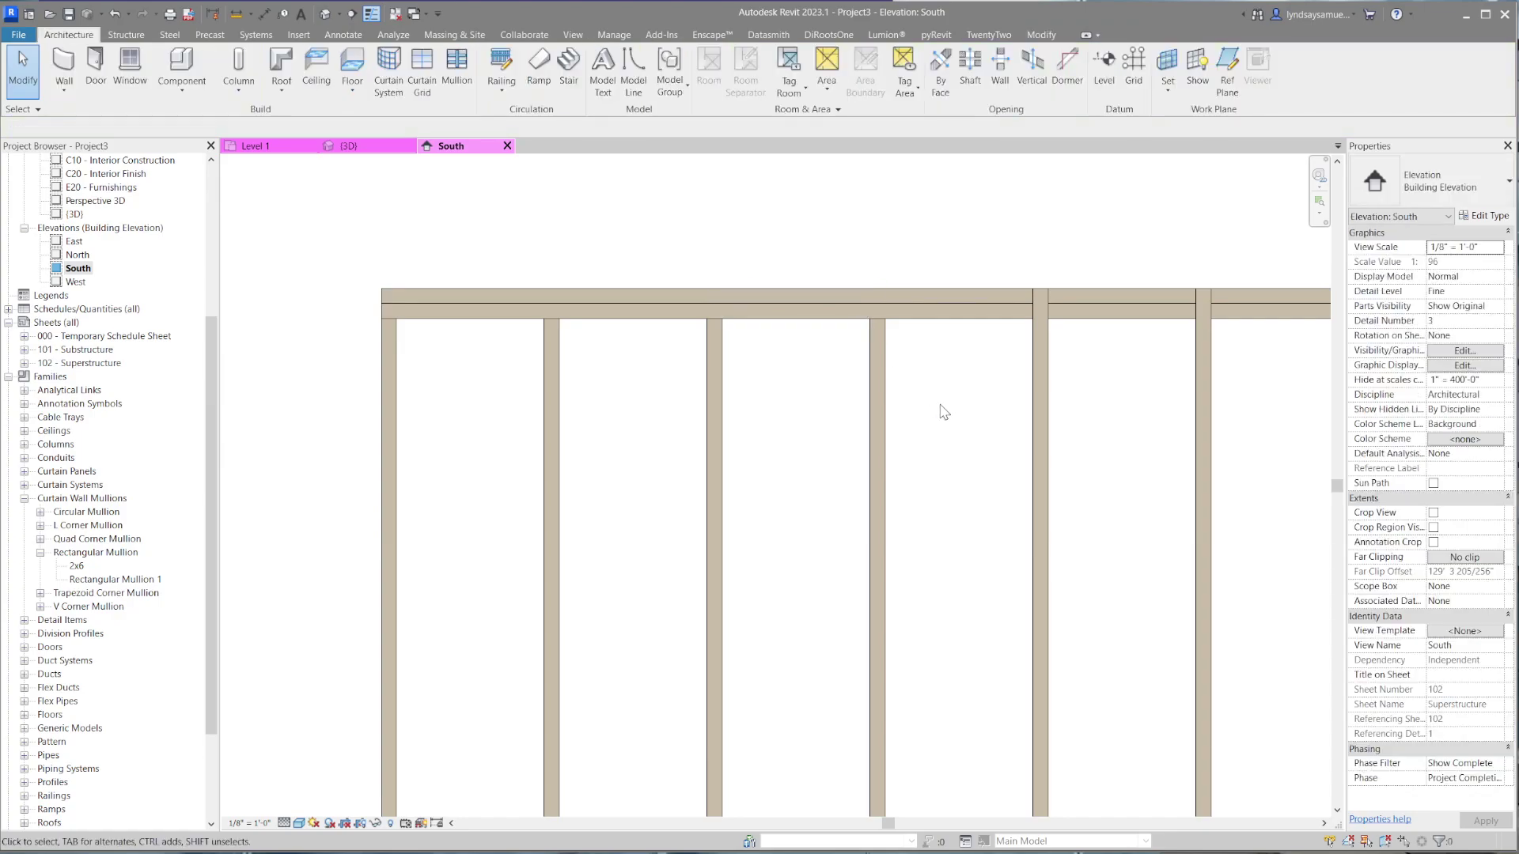
# - Toggle the end joins of both top plate segments in the fifth bay so they run over the fifth and sixth studs
pyautogui.click(1119, 311)
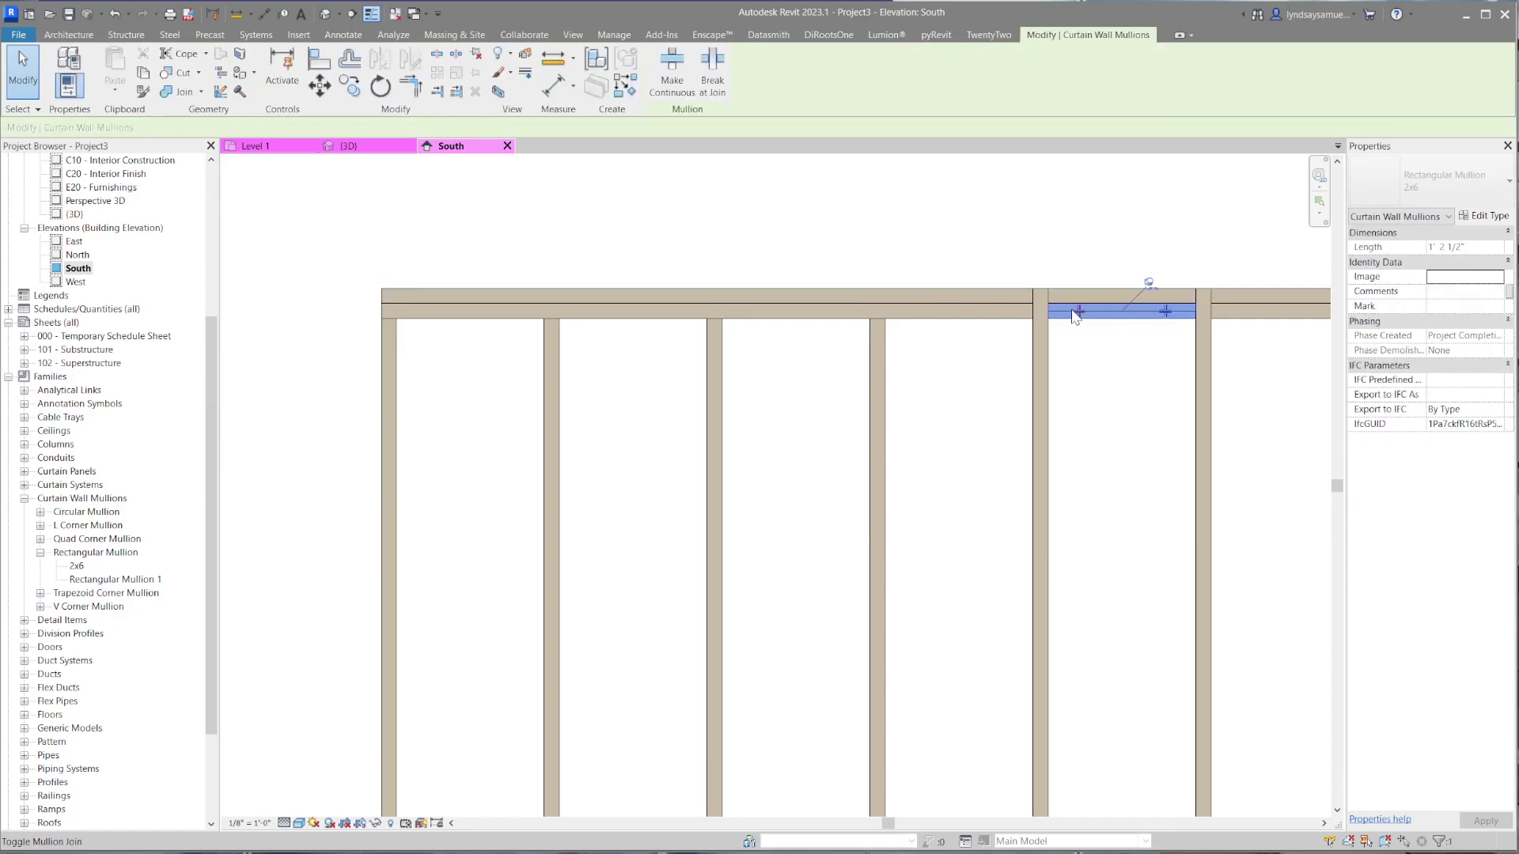
pyautogui.click(1079, 312)
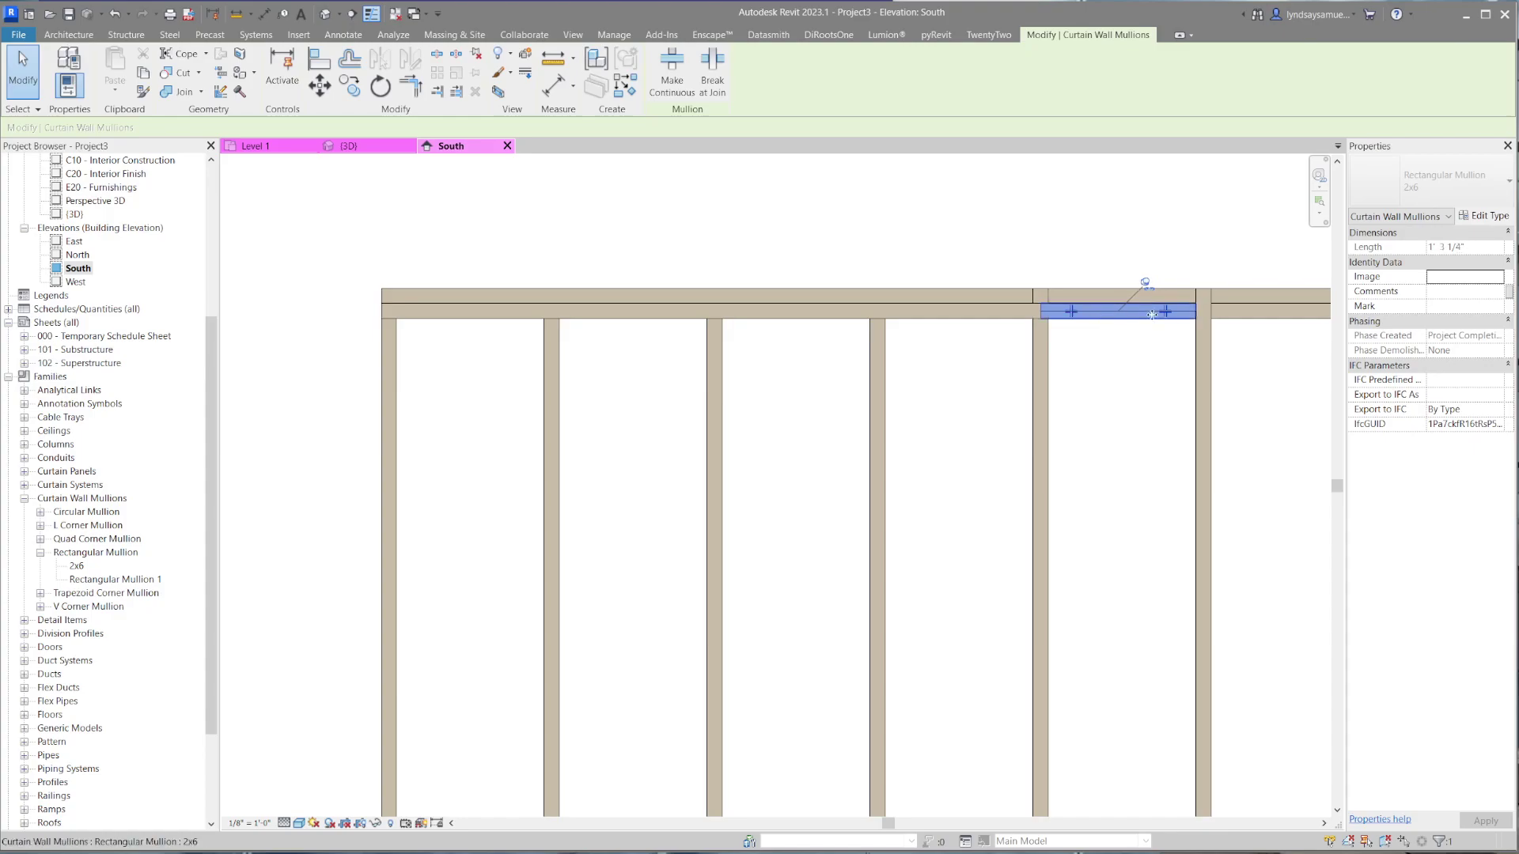
pyautogui.click(1150, 403)
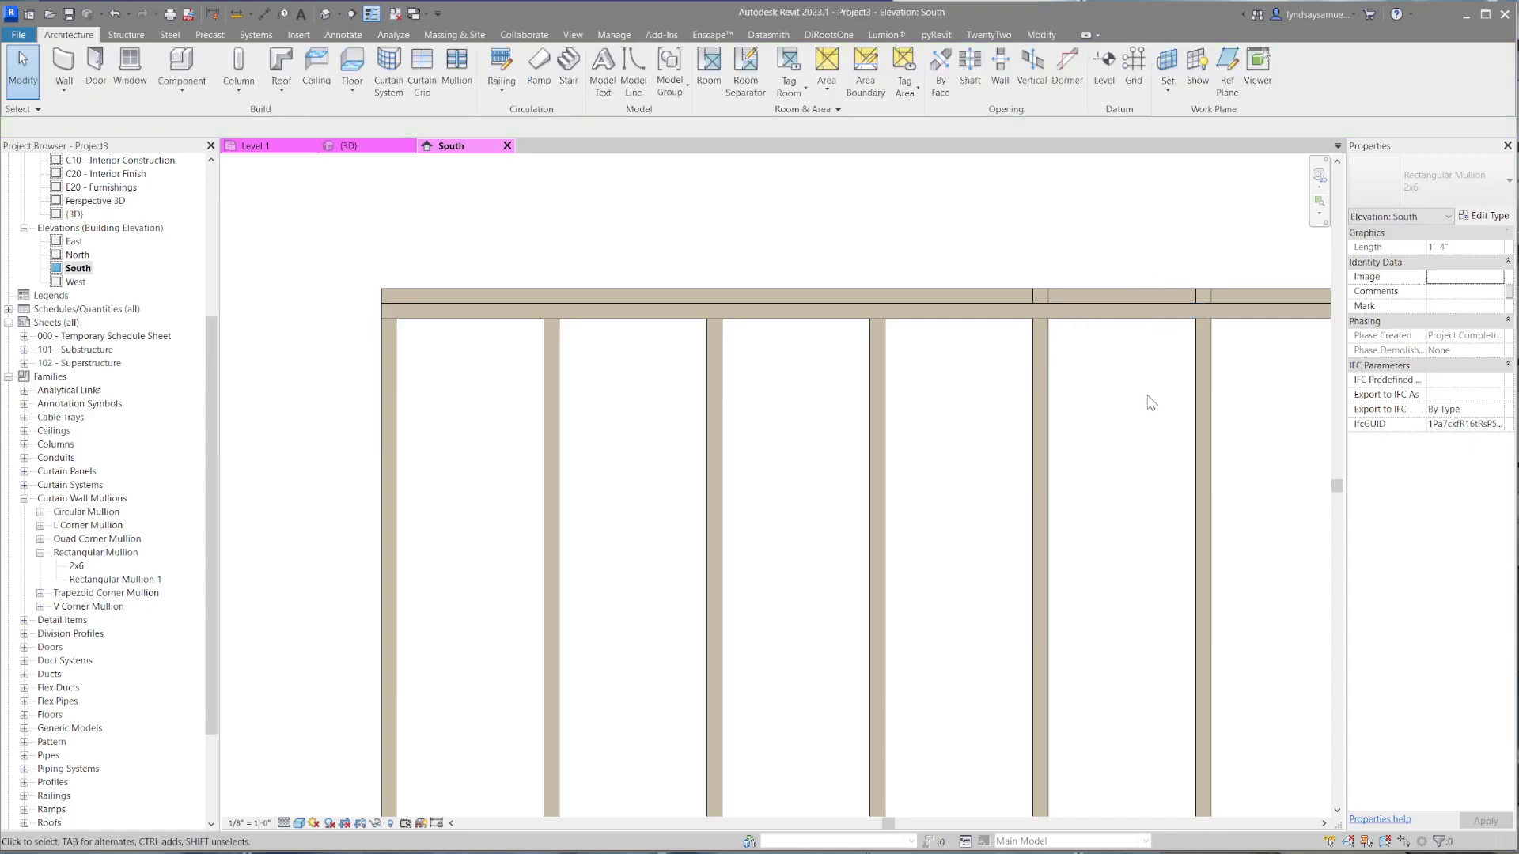
pyautogui.click(1076, 295)
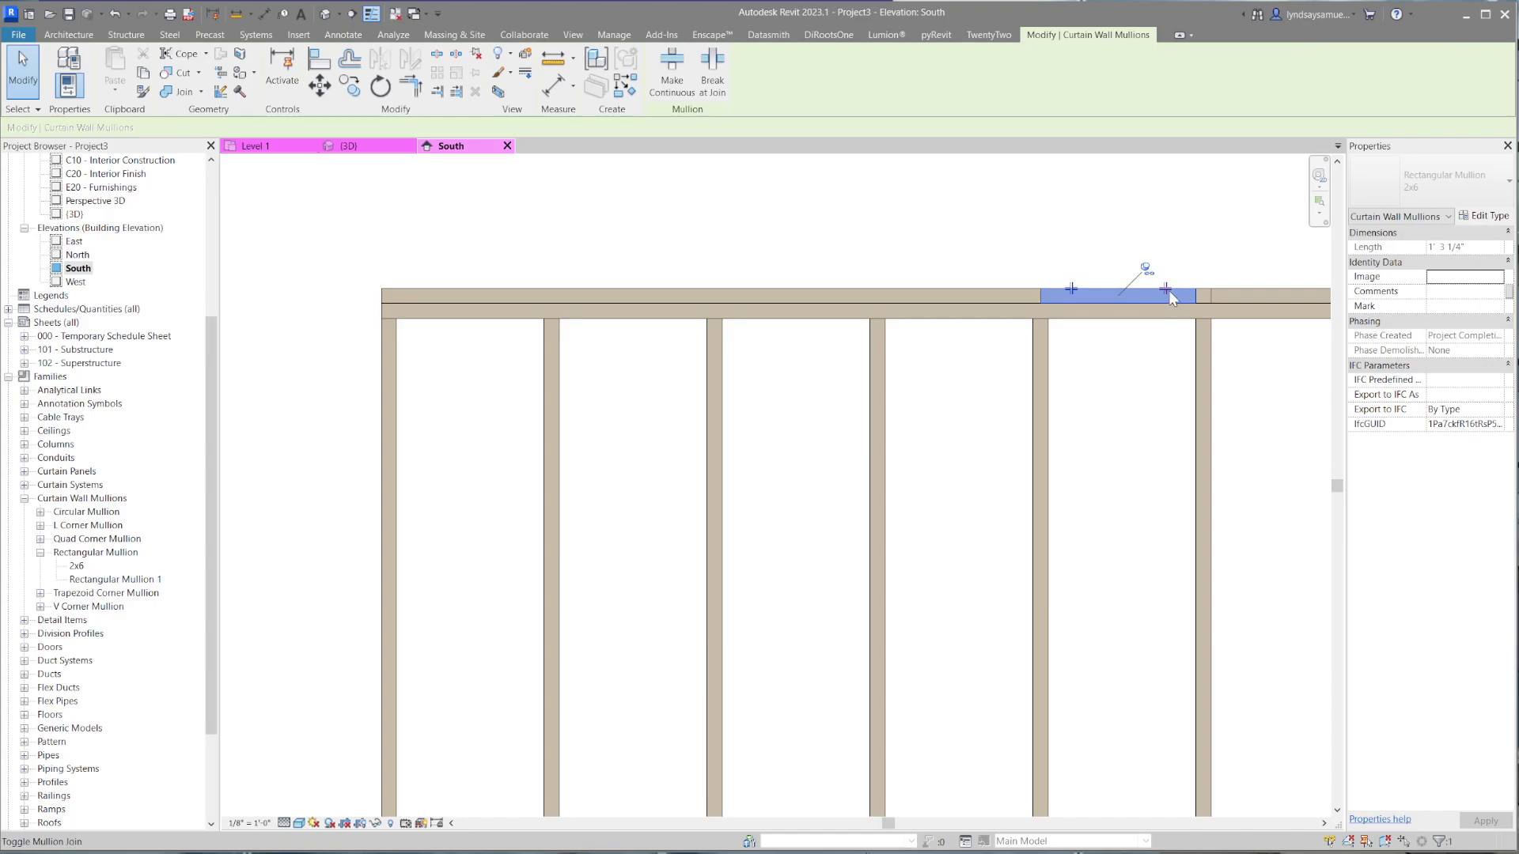
pyautogui.press('Escape')
# - Open the default 3D view and examine the wall framing with its plate joins from the front
pyautogui.scroll(-4, 1092, 441)
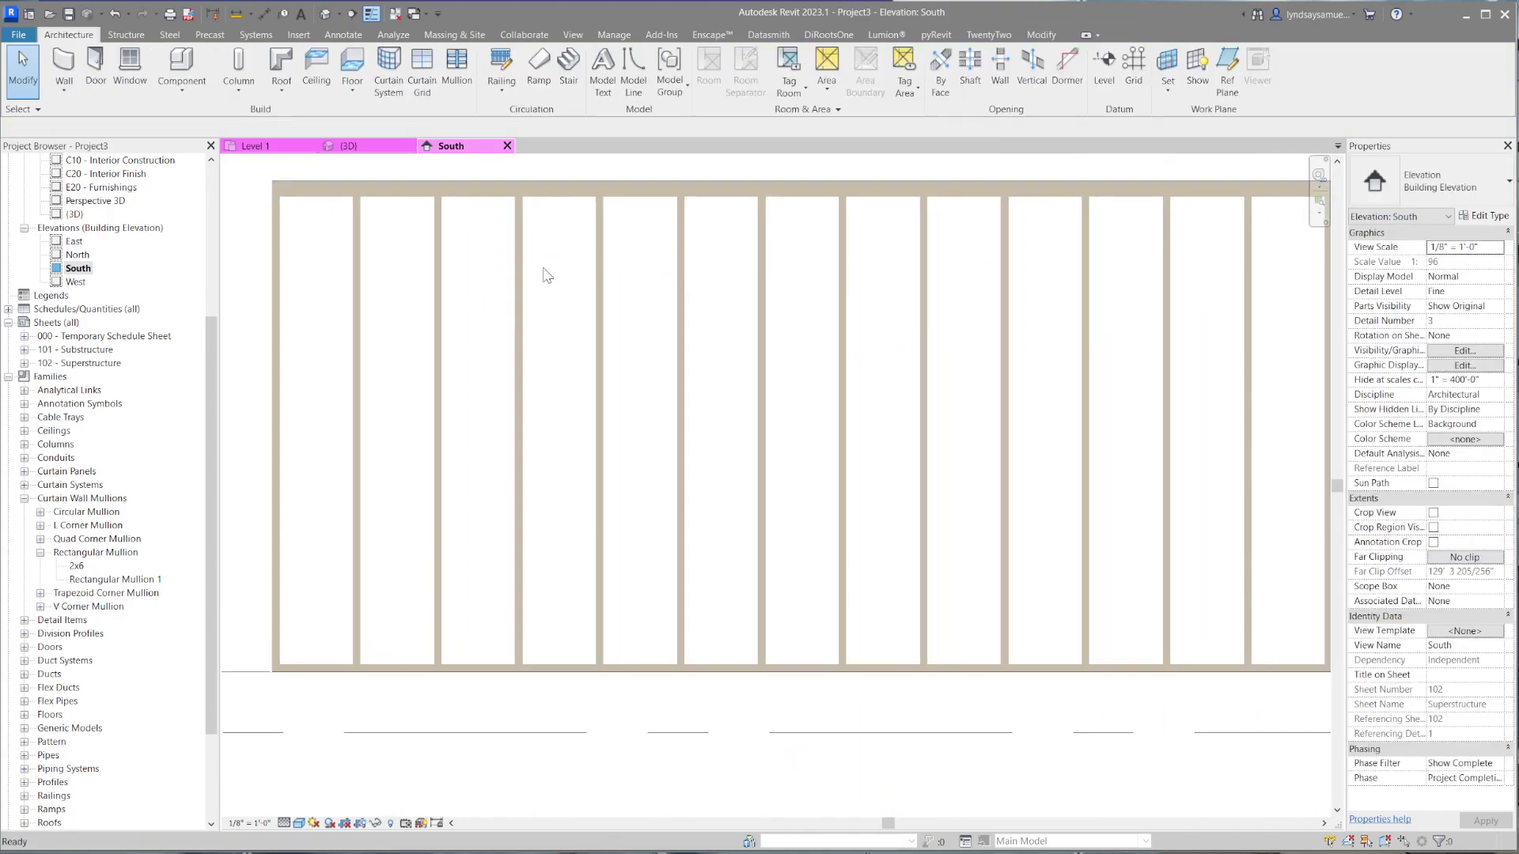
pyautogui.scroll(-2, 989, 435)
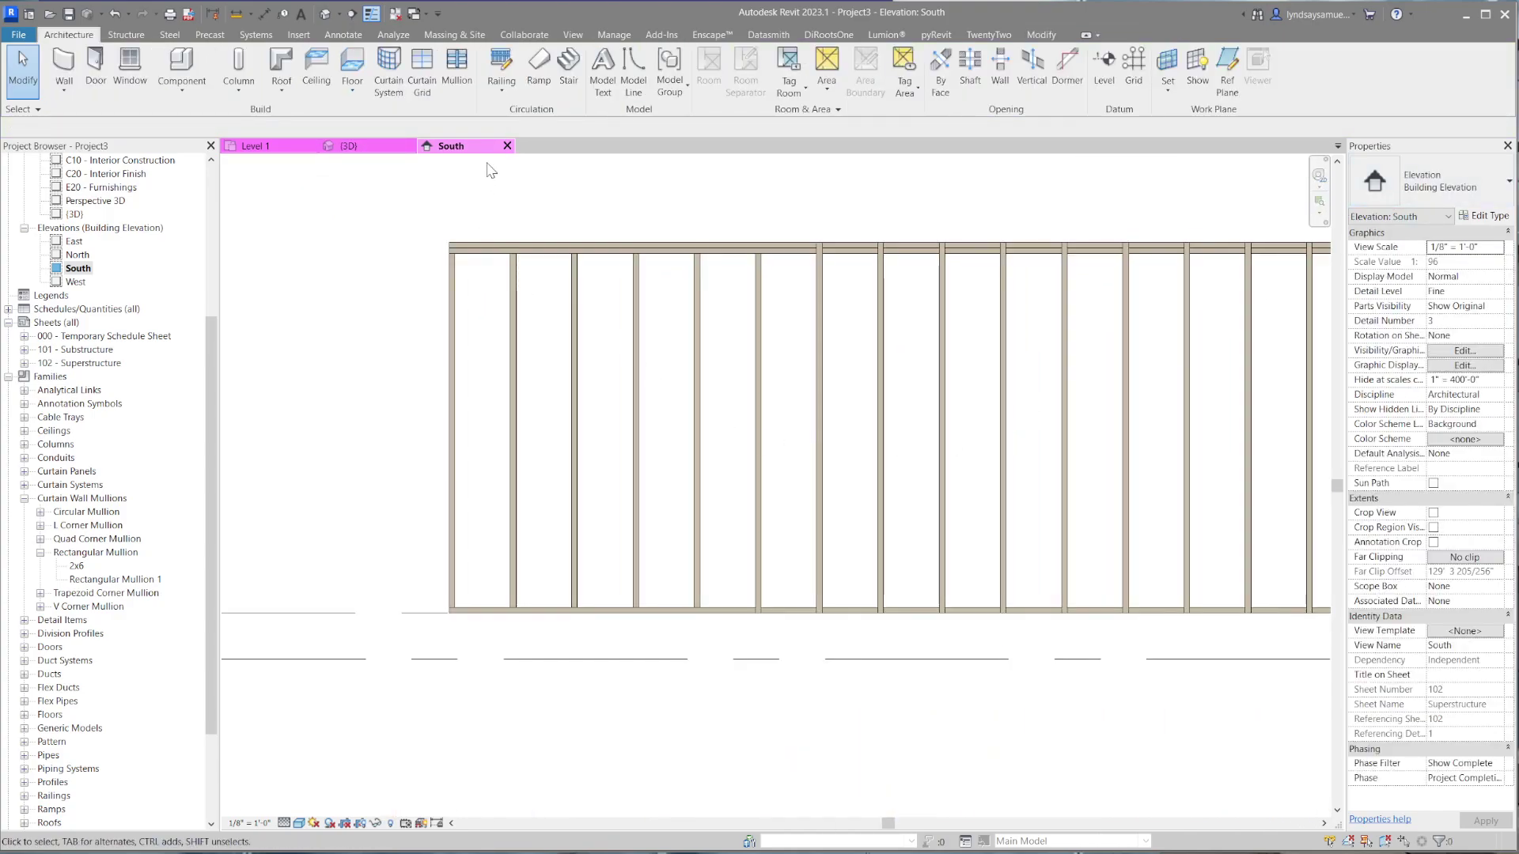
pyautogui.click(326, 13)
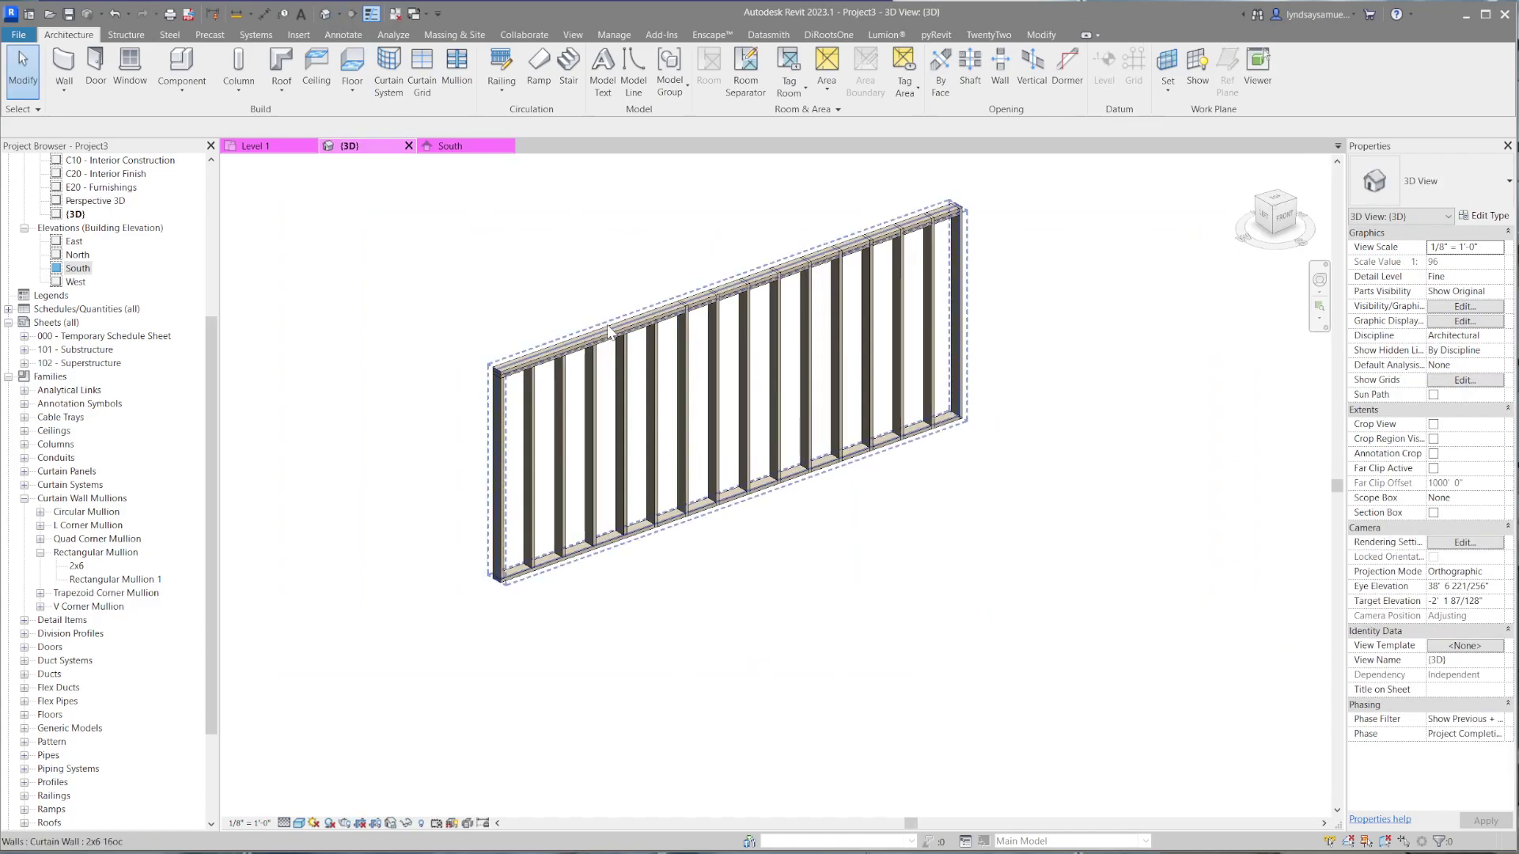
pyautogui.scroll(2, 632, 364)
pyautogui.keyDown('shift'); pyautogui.moveTo(830, 502); pyautogui.dragTo(1077, 696, button='middle'); pyautogui.keyUp('shift')
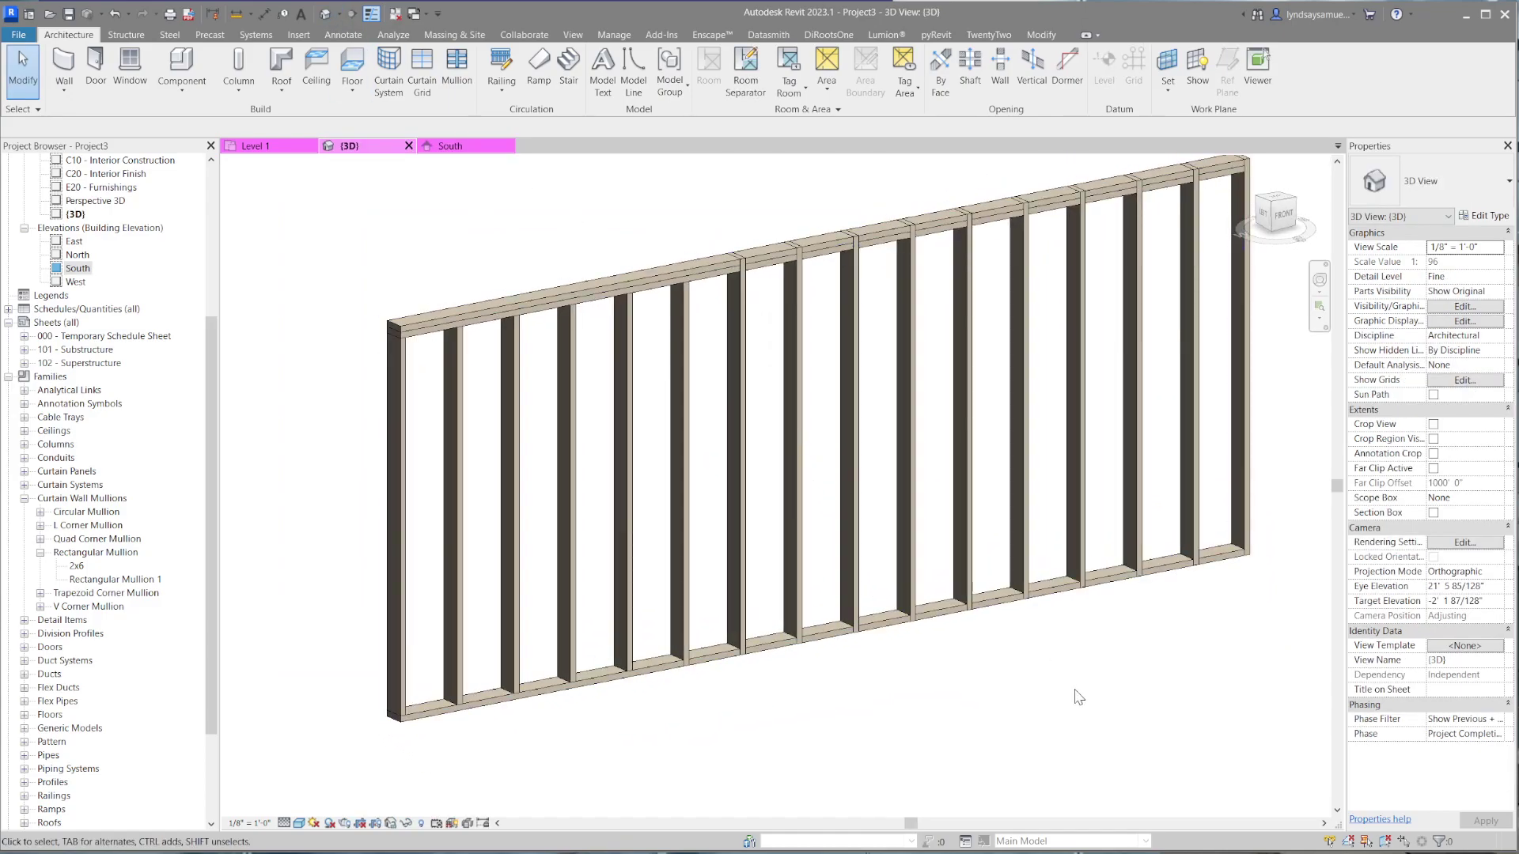